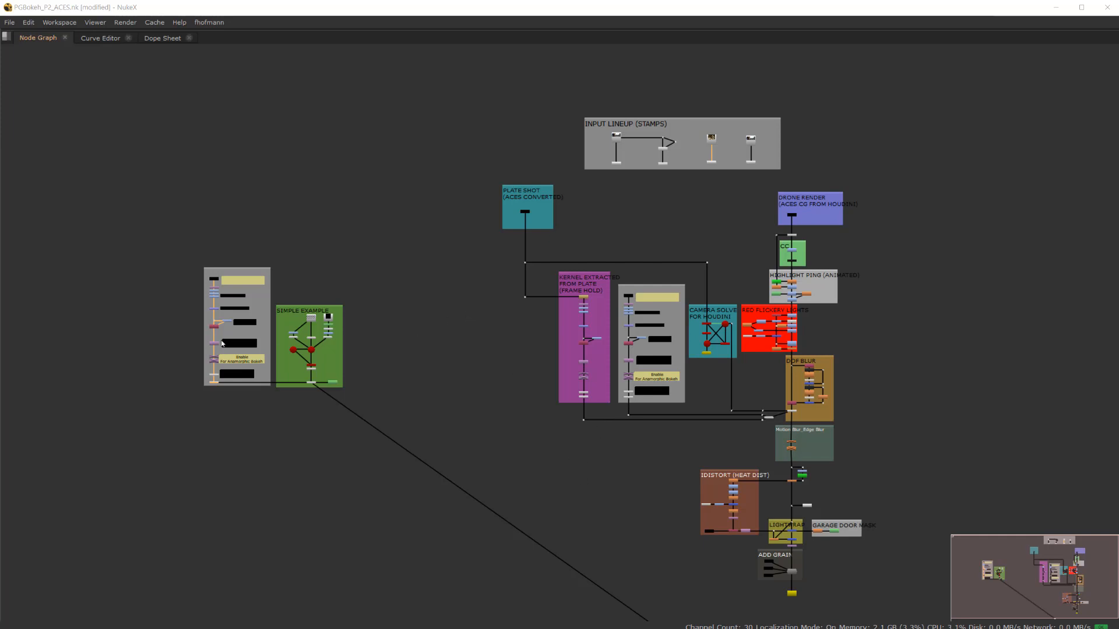
- Examine the Kernel From Still Online node group beside the Simple Example group, selecting its nodes and clearing the selection
{"action": "scroll", "coordinate": [222, 343], "scroll_direction": "up", "scroll_amount": 8}
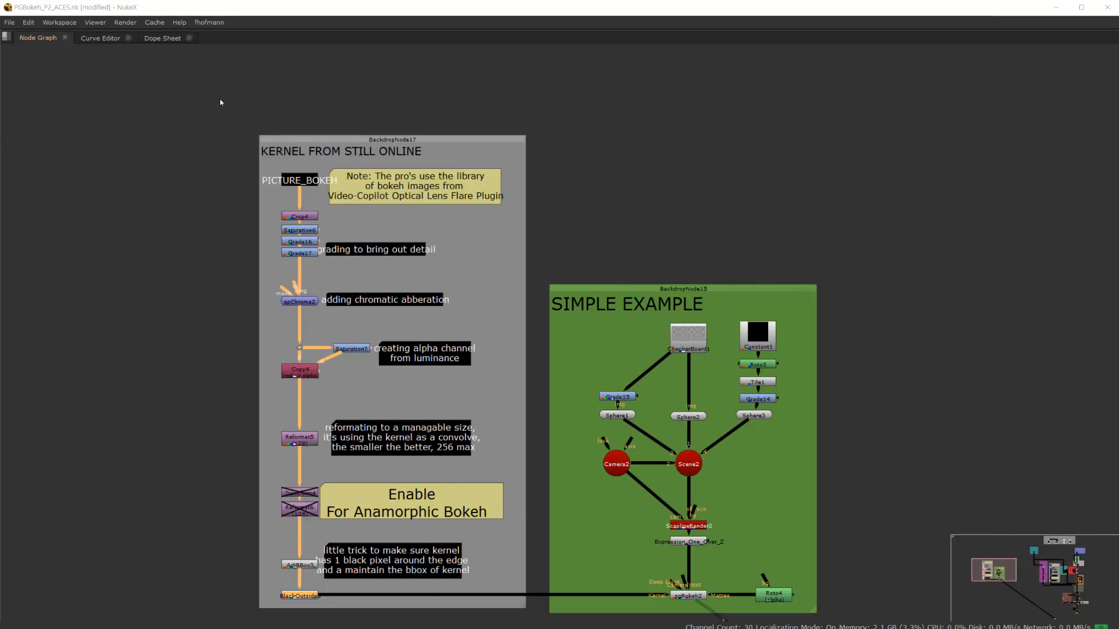
{"action": "left_click_drag", "start_coordinate": [220, 102], "coordinate": [537, 593]}
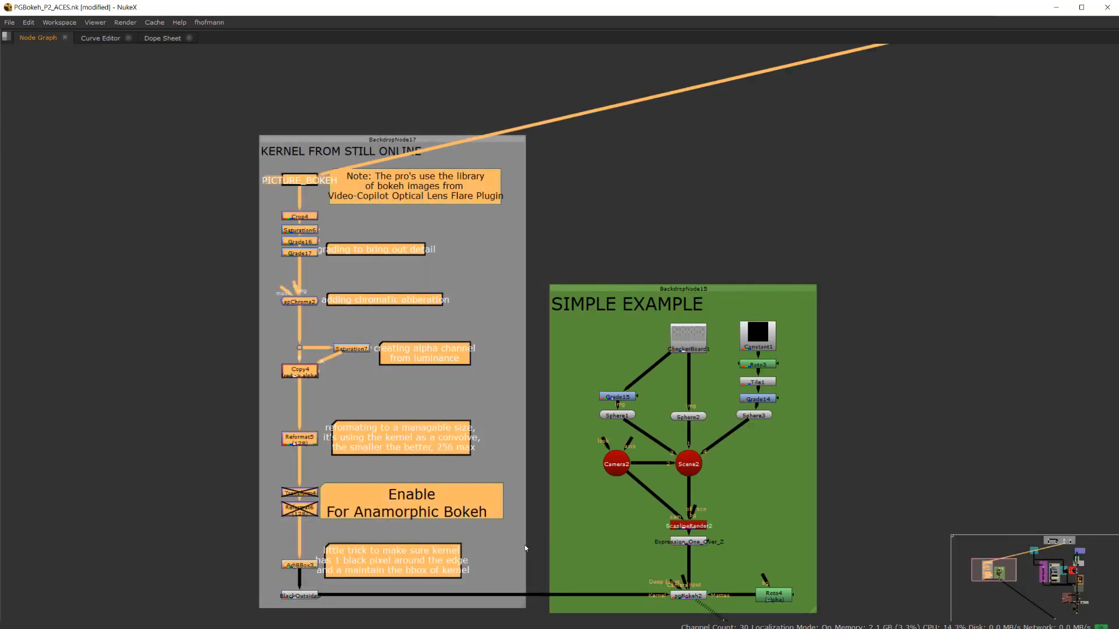
{"action": "left_click", "coordinate": [541, 476]}
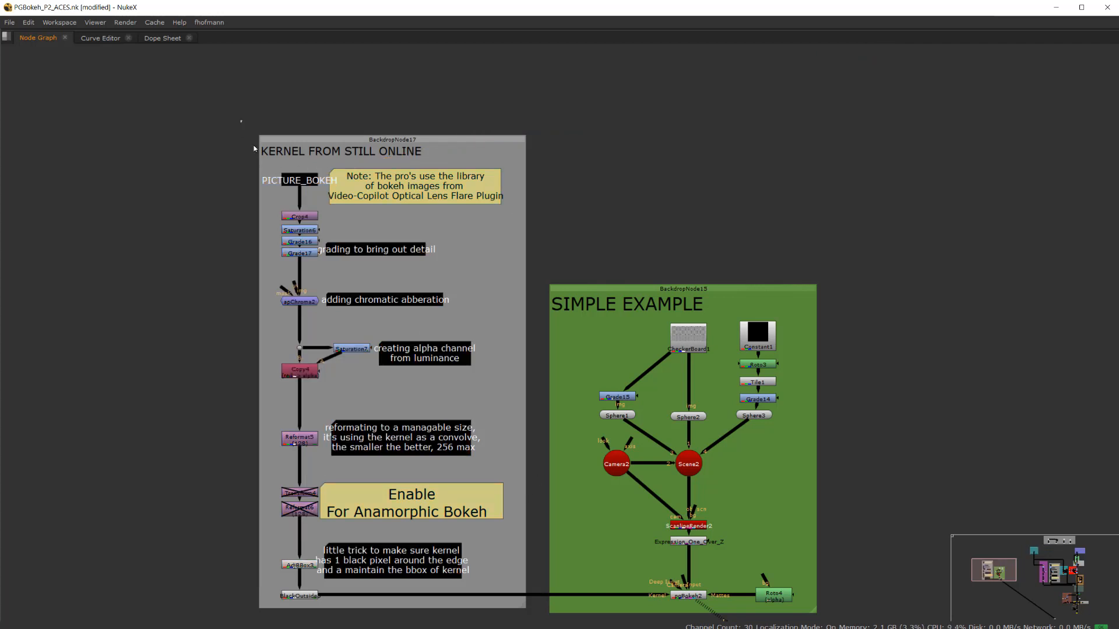
{"action": "left_click_drag", "start_coordinate": [240, 121], "coordinate": [532, 600]}
{"action": "left_click", "coordinate": [532, 537]}
{"action": "scroll", "coordinate": [541, 534], "scroll_direction": "down", "scroll_amount": 2}
{"action": "scroll", "coordinate": [547, 512], "scroll_direction": "down", "scroll_amount": 5}
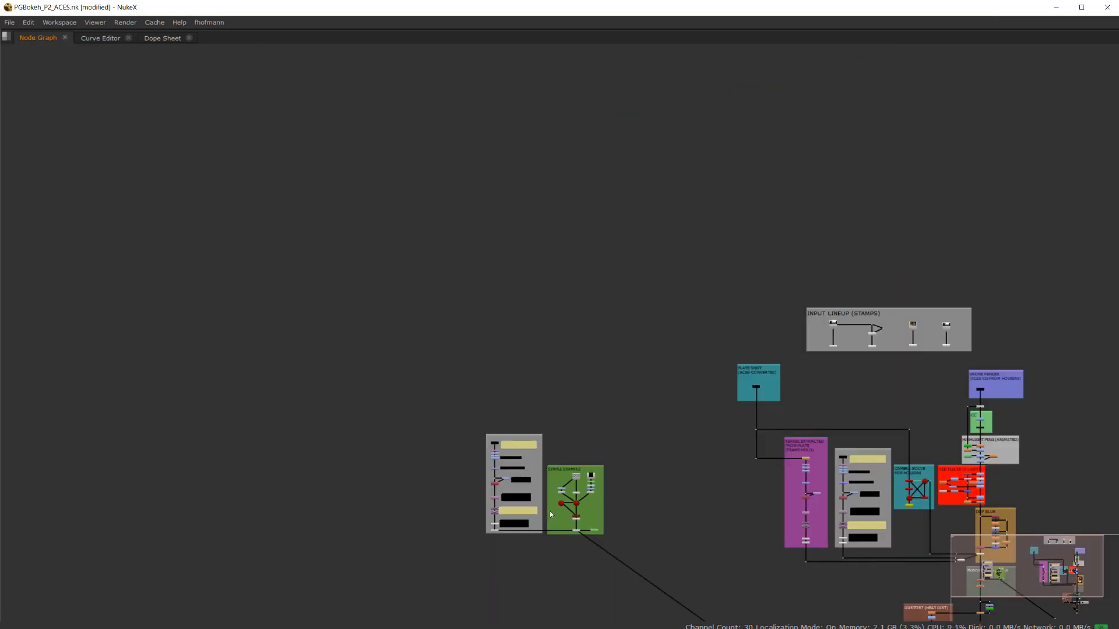
- Examine the matching Kernel From Still Online group in the main comp, between the plate-extracted kernel and the camera solve
{"action": "middle_click_drag", "start_coordinate": [733, 549], "coordinate": [413, 453]}
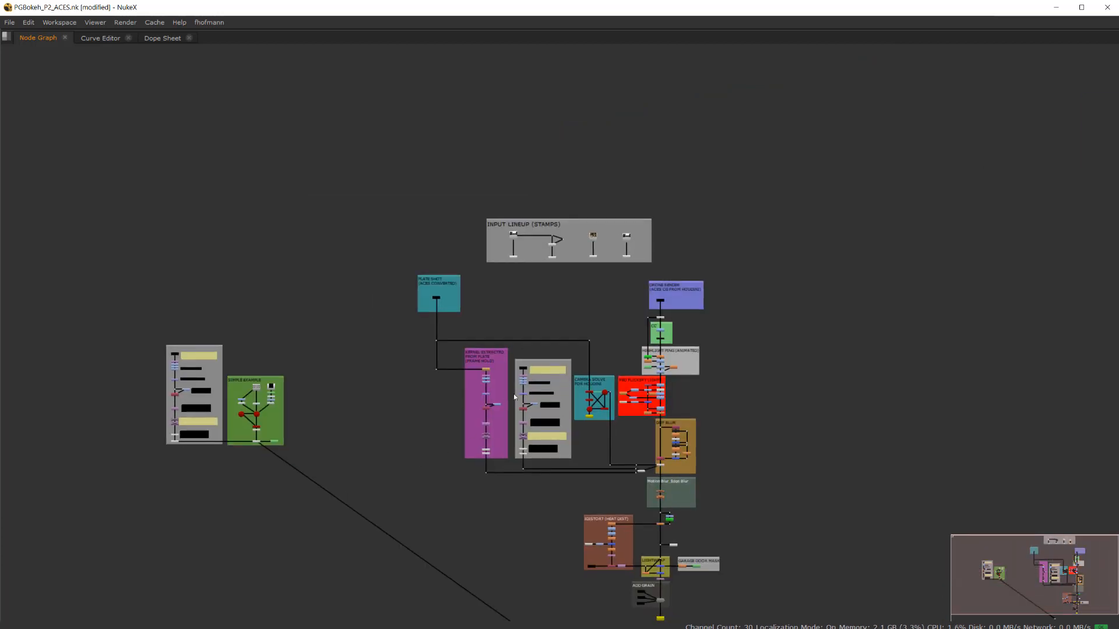
{"action": "scroll", "coordinate": [512, 393], "scroll_direction": "up", "scroll_amount": 10}
{"action": "scroll", "coordinate": [297, 443], "scroll_direction": "up", "scroll_amount": 3}
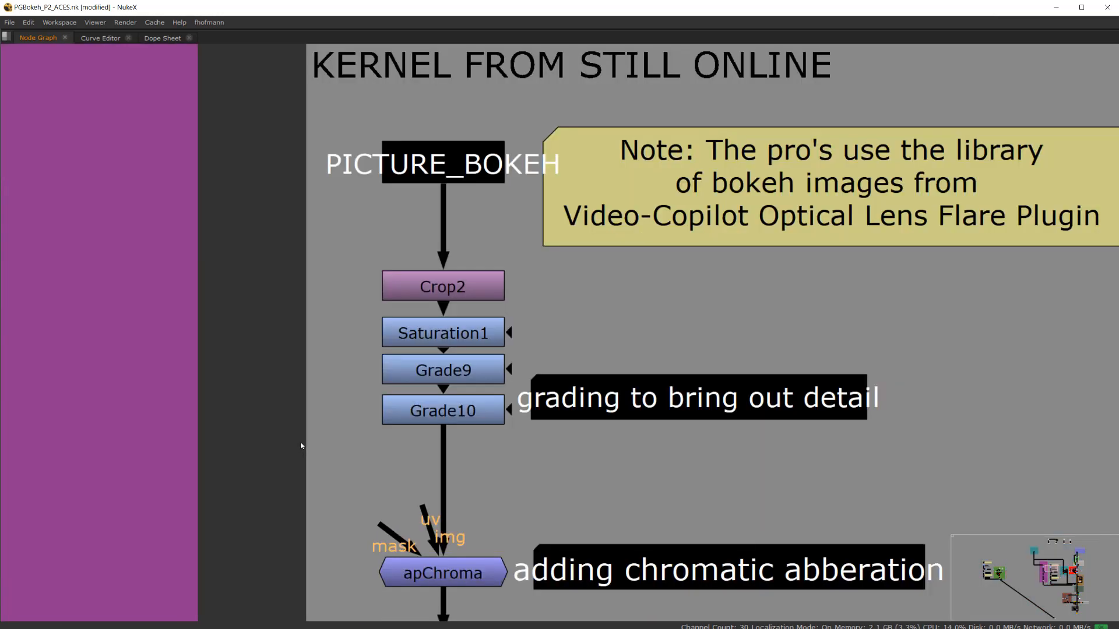
{"action": "scroll", "coordinate": [297, 445], "scroll_direction": "down", "scroll_amount": 2}
{"action": "middle_click_drag", "start_coordinate": [376, 584], "coordinate": [407, 471]}
{"action": "scroll", "coordinate": [425, 453], "scroll_direction": "down", "scroll_amount": 10}
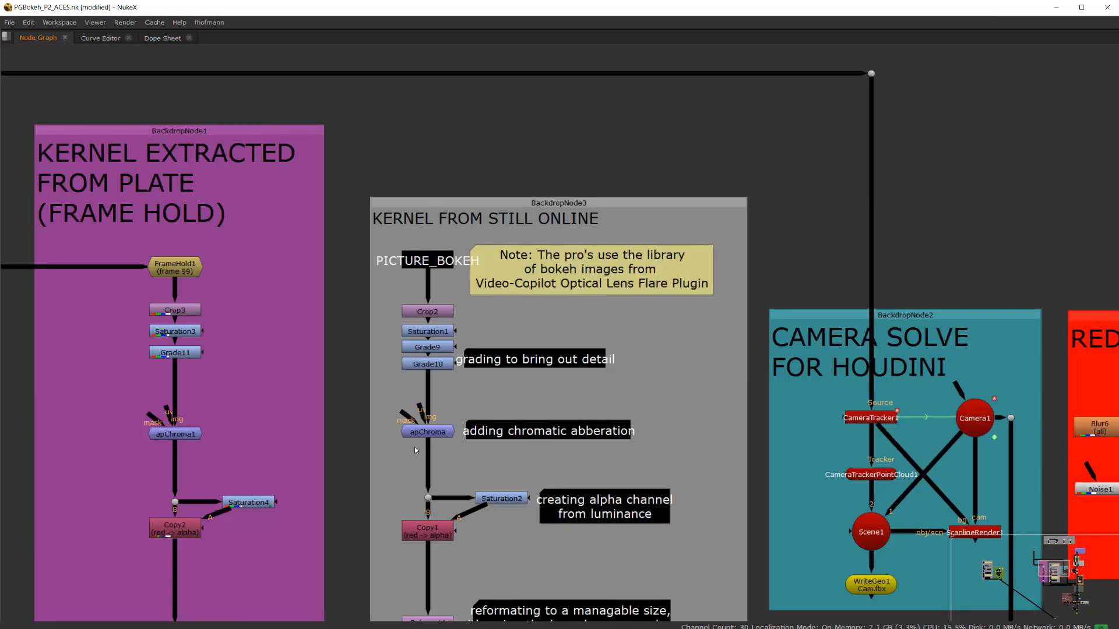
{"action": "middle_click_drag", "start_coordinate": [538, 390], "coordinate": [582, 296]}
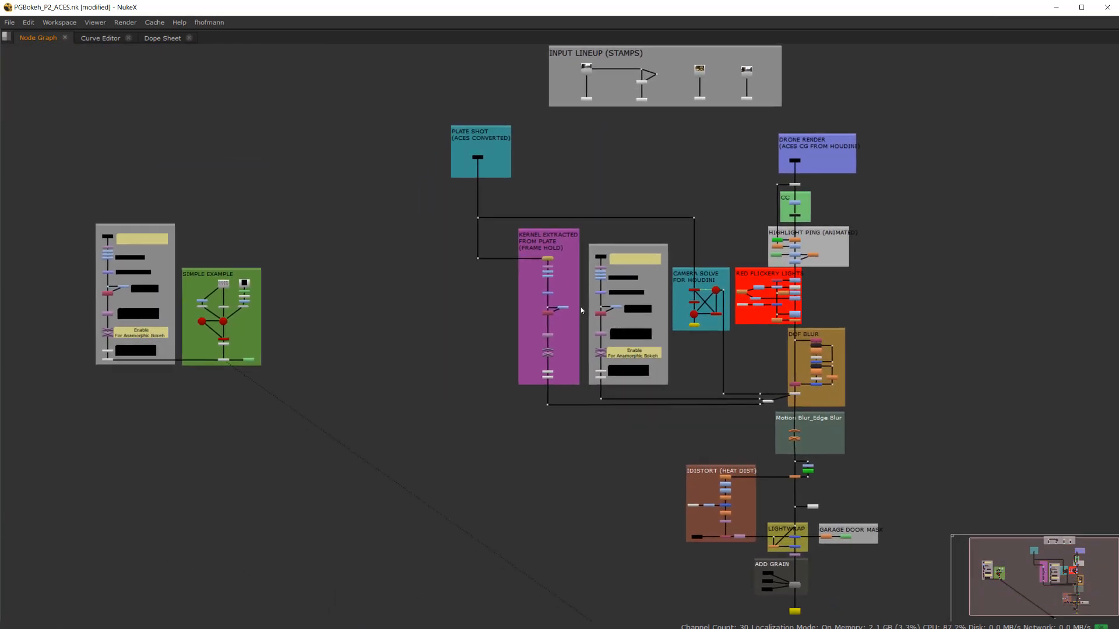
{"action": "scroll", "coordinate": [576, 311], "scroll_direction": "down", "scroll_amount": 1}
{"action": "scroll", "coordinate": [572, 322], "scroll_direction": "up", "scroll_amount": 1}
{"action": "scroll", "coordinate": [574, 334], "scroll_direction": "down", "scroll_amount": 1}
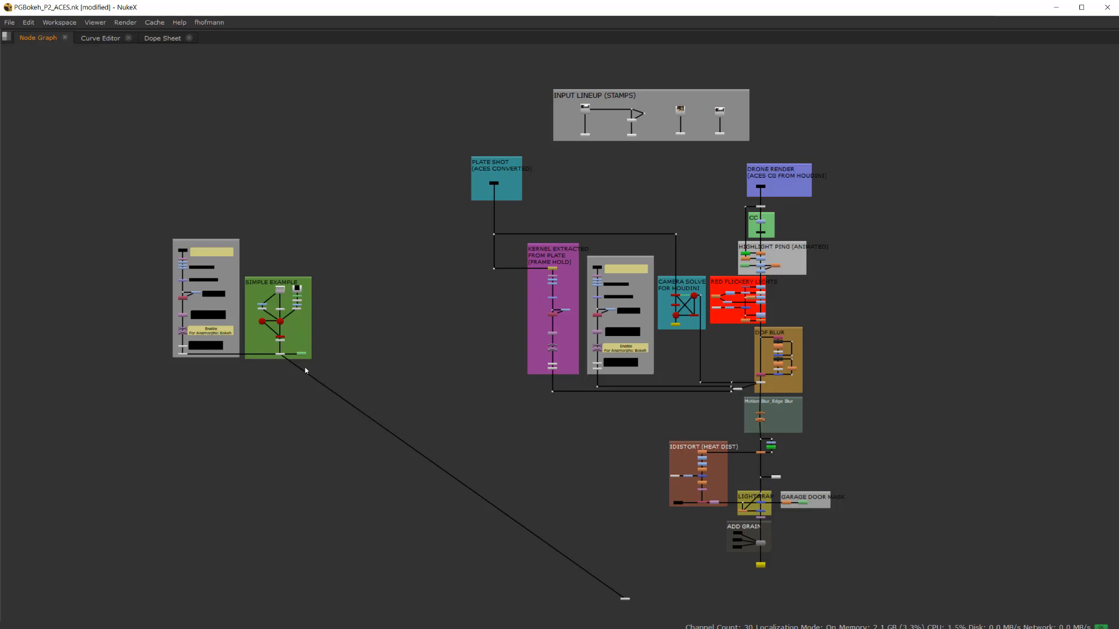
- Compare the pgBokeh2 node's connections in the Simple Example with those of pgBokeh1 in the DOF Blur group
{"action": "scroll", "coordinate": [305, 367], "scroll_direction": "up", "scroll_amount": 10}
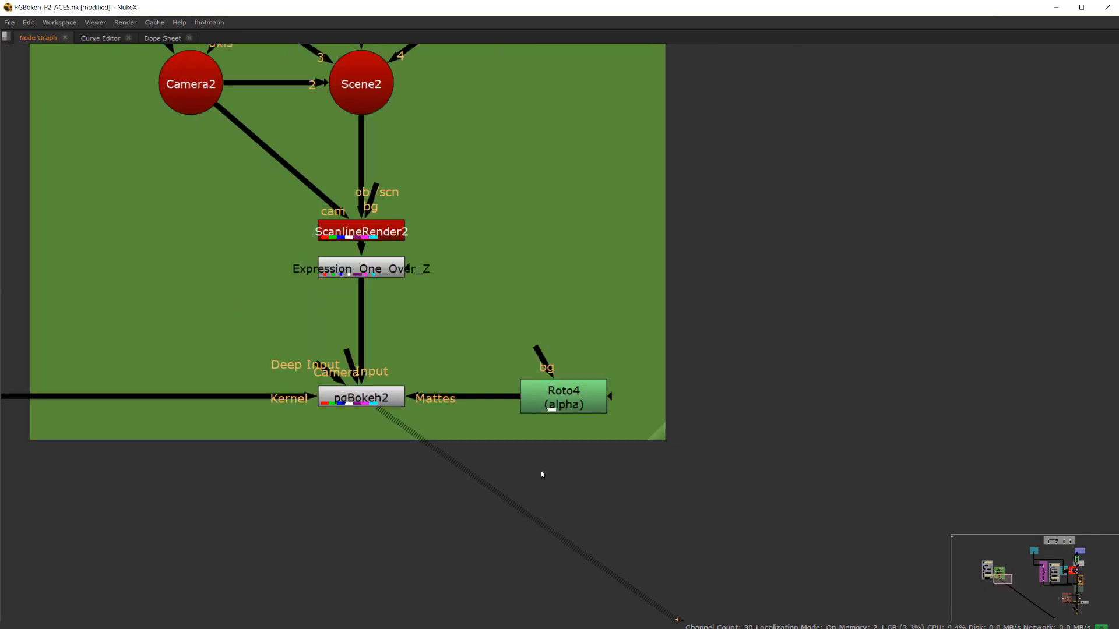
{"action": "scroll", "coordinate": [541, 475], "scroll_direction": "down", "scroll_amount": 8}
{"action": "middle_click_drag", "start_coordinate": [781, 503], "coordinate": [159, 349]}
{"action": "scroll", "coordinate": [658, 437], "scroll_direction": "down", "scroll_amount": 1}
{"action": "middle_click_drag", "start_coordinate": [647, 425], "coordinate": [360, 425]}
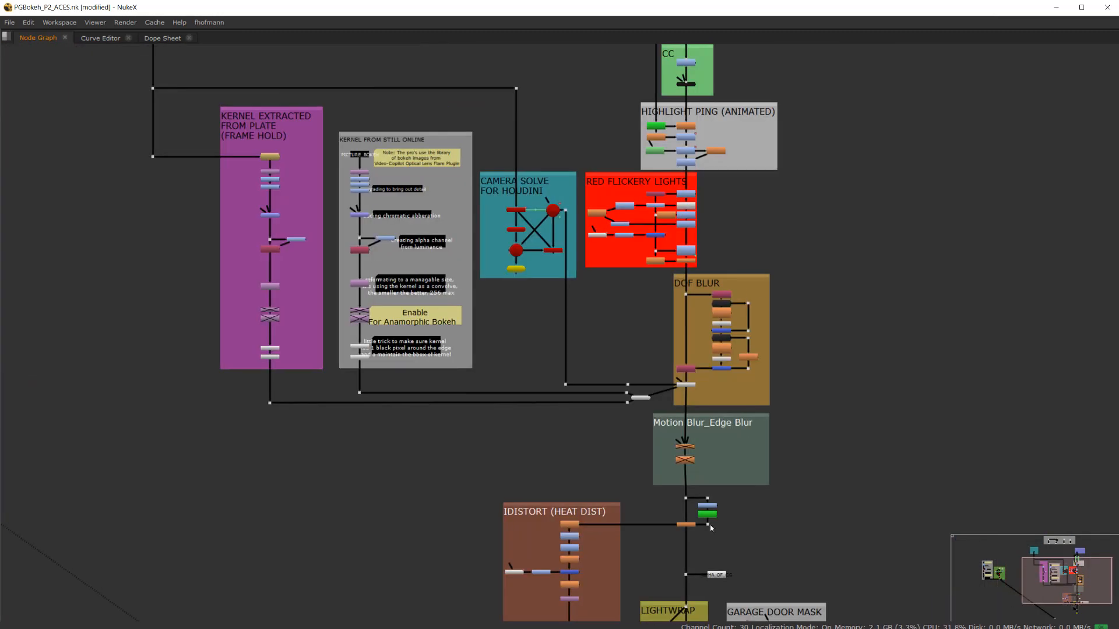
{"action": "scroll", "coordinate": [684, 513], "scroll_direction": "up", "scroll_amount": 3}
{"action": "scroll", "coordinate": [687, 268], "scroll_direction": "up", "scroll_amount": 4}
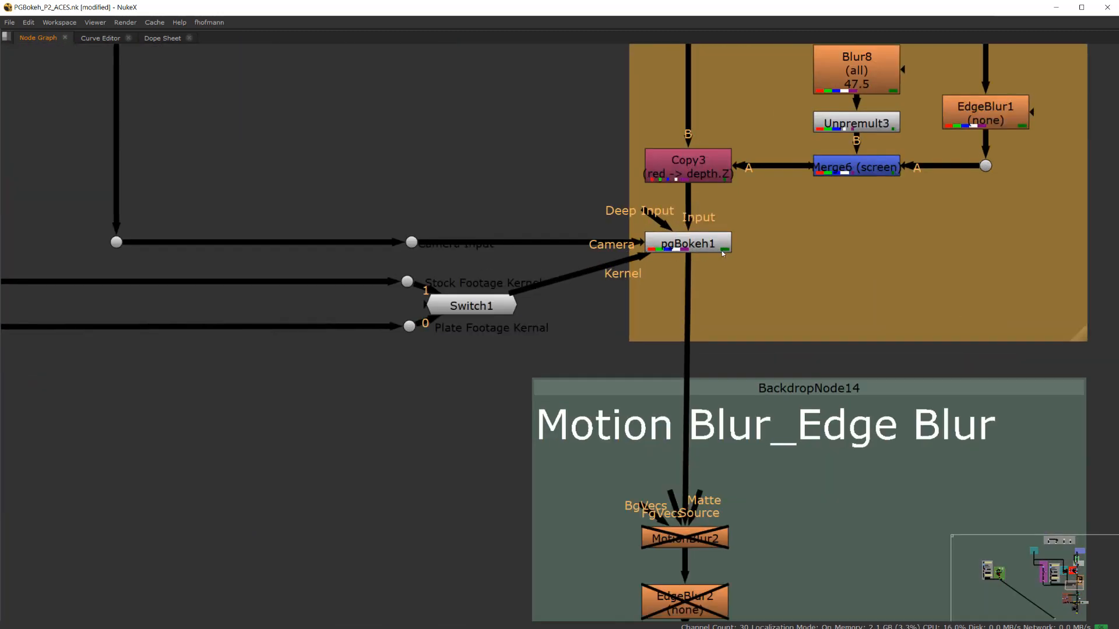
- Return to the Simple Example and its kernel group, and restore the full workspace with the viewer and node properties
{"action": "scroll", "coordinate": [466, 435], "scroll_direction": "down", "scroll_amount": 5}
{"action": "scroll", "coordinate": [446, 424], "scroll_direction": "down", "scroll_amount": 5}
{"action": "middle_click_drag", "start_coordinate": [217, 439], "coordinate": [732, 459]}
{"action": "scroll", "coordinate": [734, 431], "scroll_direction": "up", "scroll_amount": 3}
{"action": "scroll", "coordinate": [736, 393], "scroll_direction": "up", "scroll_amount": 3}
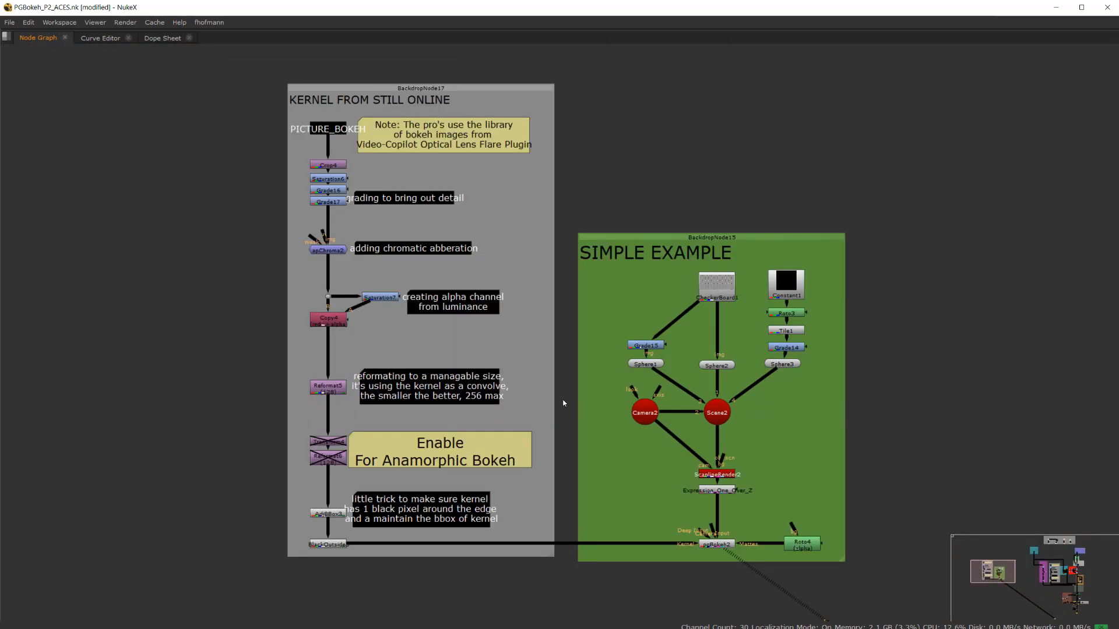
{"action": "scroll", "coordinate": [564, 395], "scroll_direction": "down", "scroll_amount": 2}
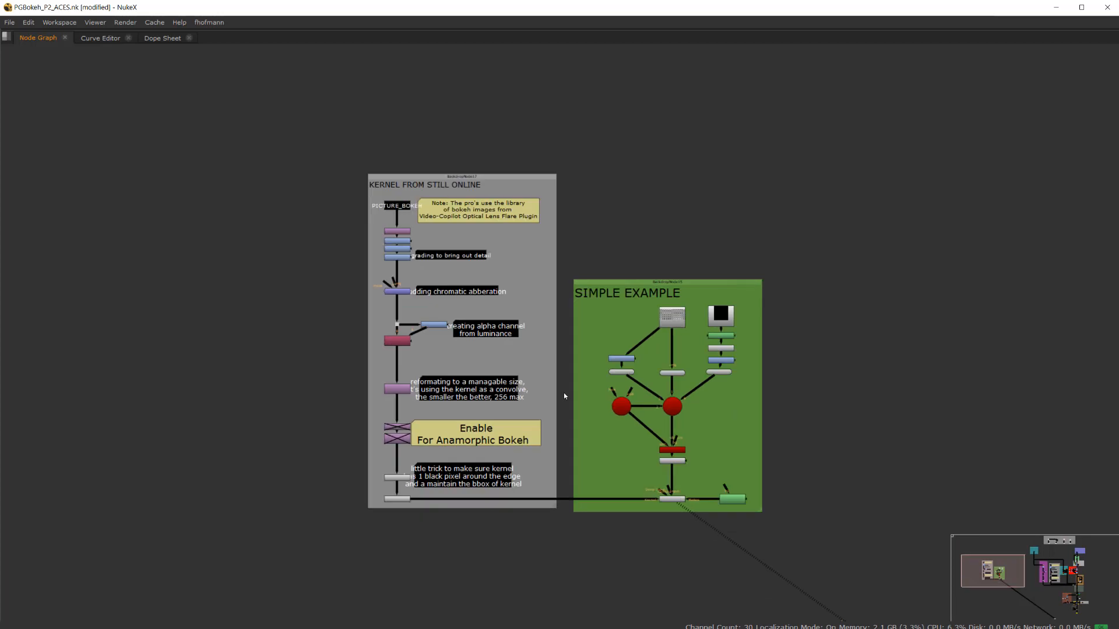
{"action": "key", "text": "space"}
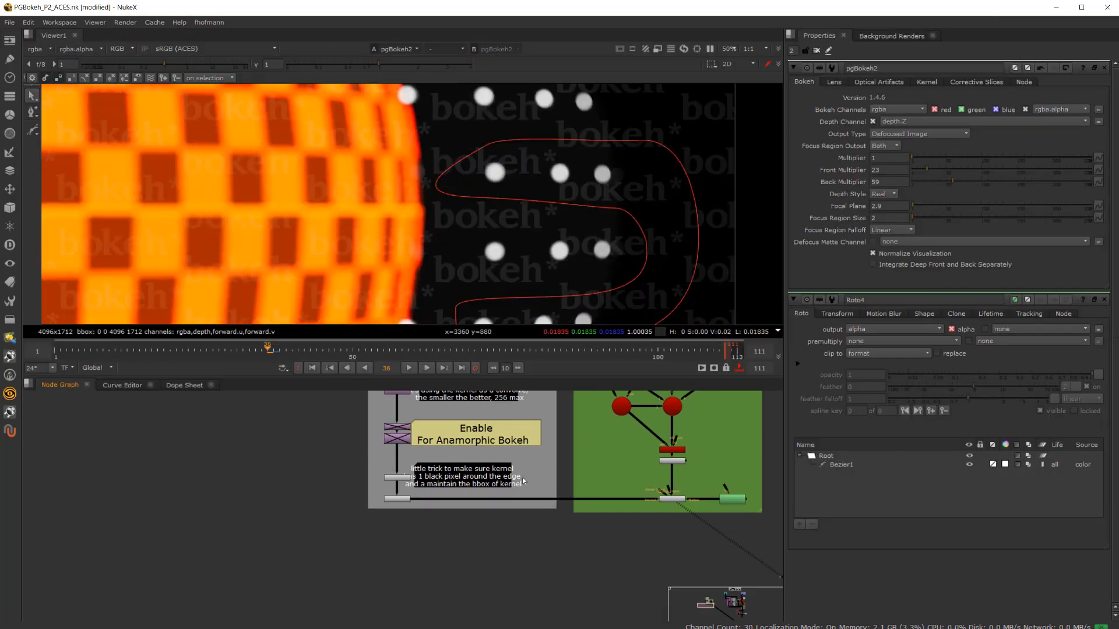
- View the PICTURE_BOKEH stamp of the Simple Example's kernel group and fit its whole image in the viewer
{"action": "scroll", "coordinate": [502, 448], "scroll_direction": "down", "scroll_amount": 5}
{"action": "scroll", "coordinate": [503, 444], "scroll_direction": "up", "scroll_amount": 3}
{"action": "left_click", "coordinate": [503, 411]}
{"action": "key", "text": "1"}
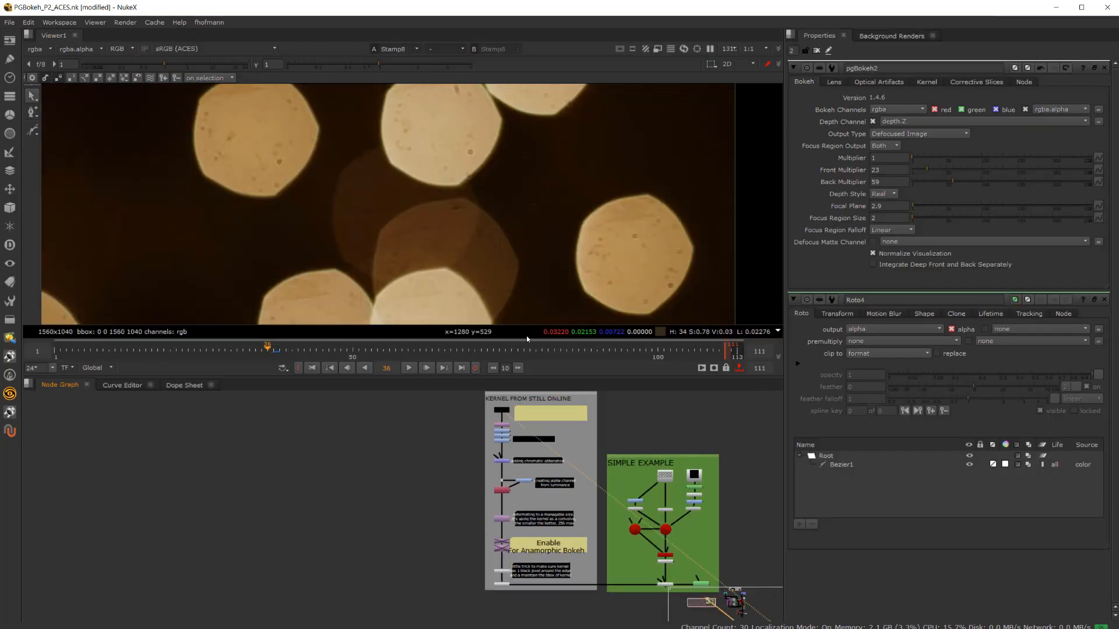
{"action": "key", "text": "f"}
{"action": "scroll", "coordinate": [519, 401], "scroll_direction": "up", "scroll_amount": 4}
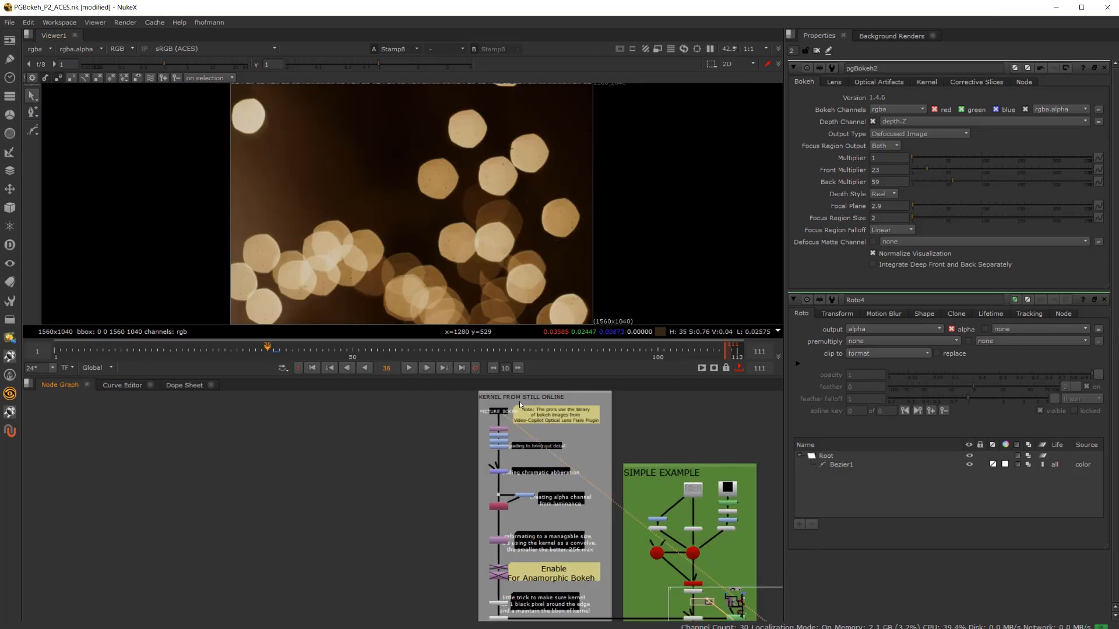
- Trace the PICTURE_BOKEH stamp's connection back to its anchor and Read1 source image in the Input Lineup group
{"action": "scroll", "coordinate": [518, 438], "scroll_direction": "up", "scroll_amount": 1}
{"action": "scroll", "coordinate": [540, 452], "scroll_direction": "down", "scroll_amount": 3}
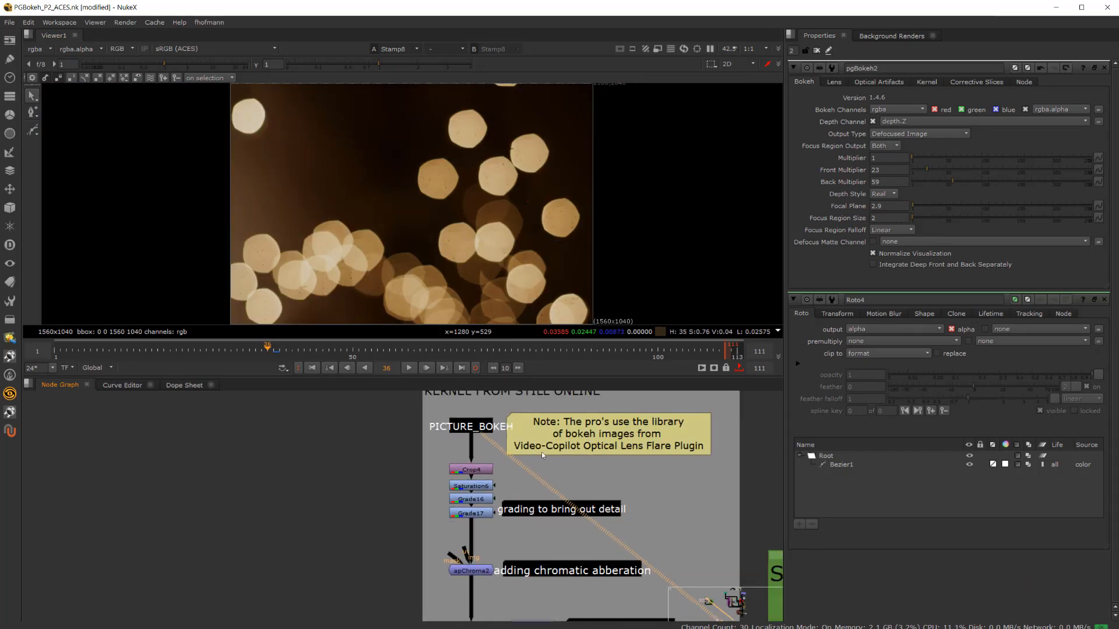
{"action": "scroll", "coordinate": [503, 458], "scroll_direction": "up", "scroll_amount": 5}
{"action": "left_click", "coordinate": [484, 426]}
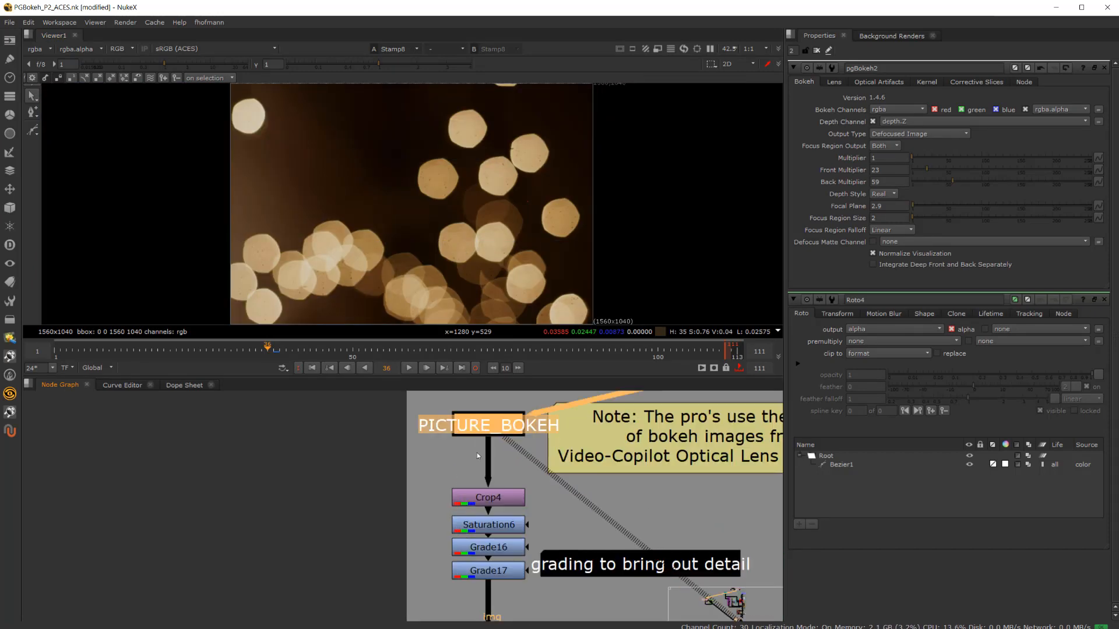
{"action": "scroll", "coordinate": [492, 449], "scroll_direction": "down", "scroll_amount": 3}
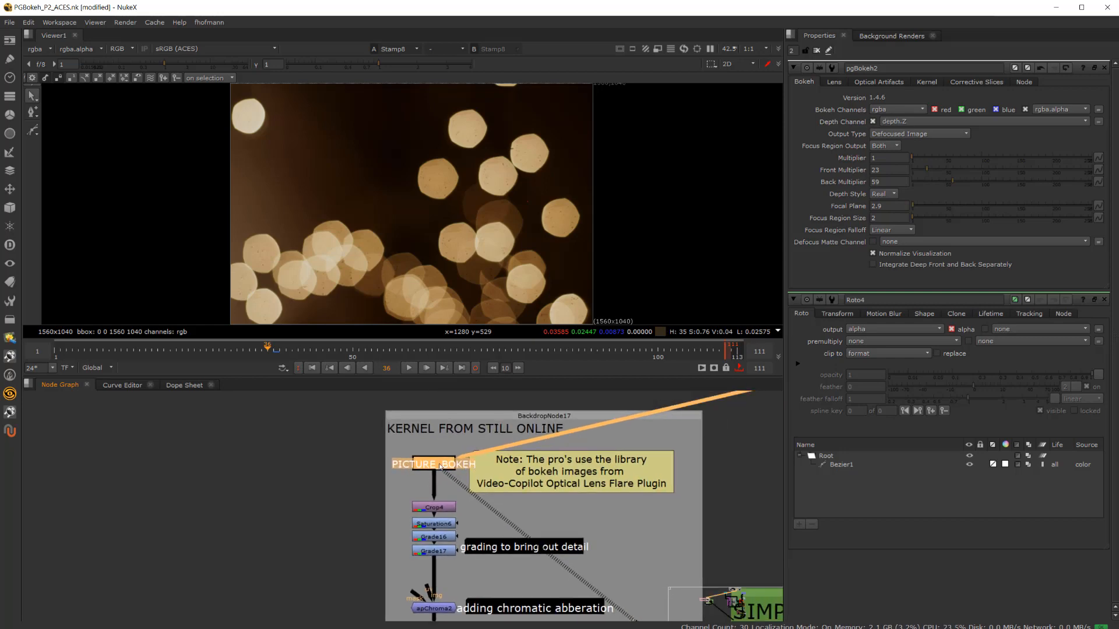
{"action": "scroll", "coordinate": [506, 486], "scroll_direction": "down", "scroll_amount": 12}
{"action": "scroll", "coordinate": [747, 435], "scroll_direction": "up", "scroll_amount": 1}
{"action": "middle_click_drag", "start_coordinate": [747, 435], "coordinate": [428, 488]}
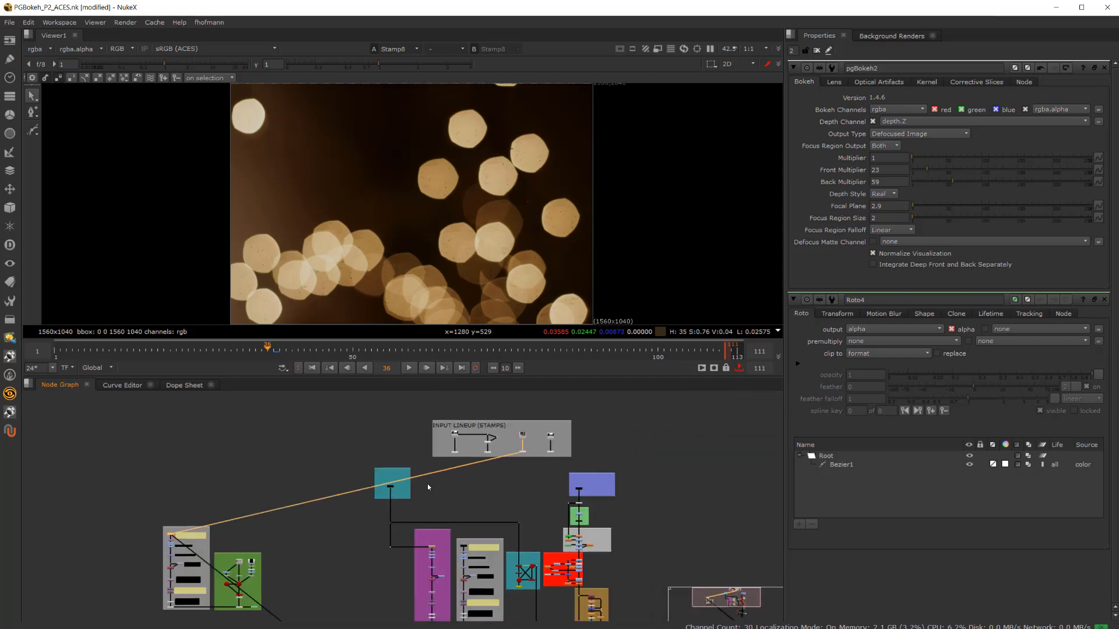
{"action": "scroll", "coordinate": [525, 450], "scroll_direction": "up", "scroll_amount": 10}
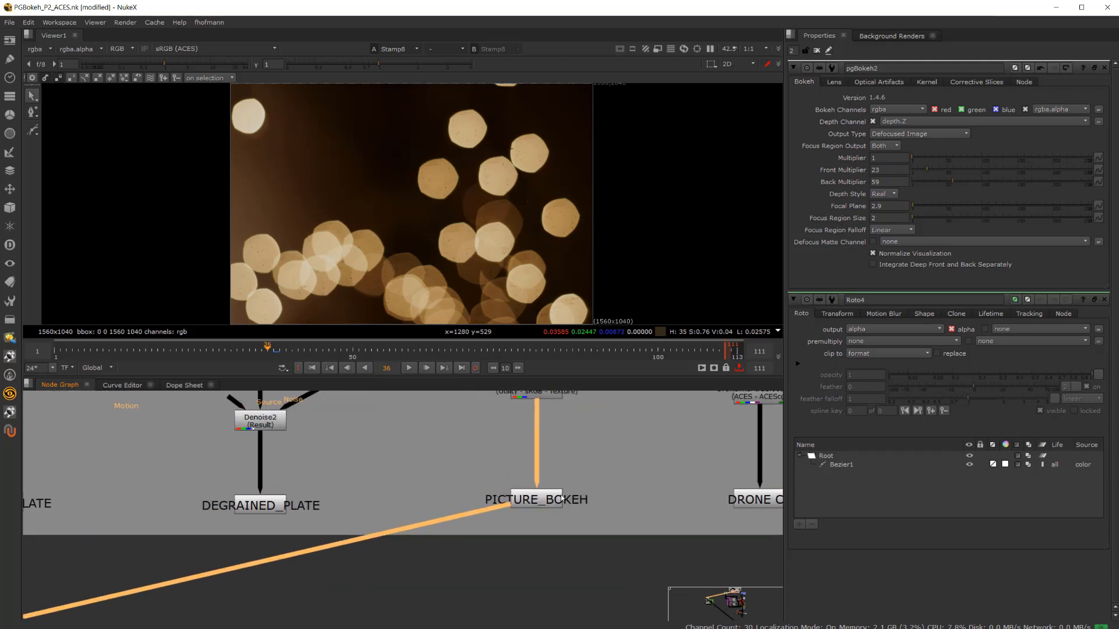
{"action": "scroll", "coordinate": [563, 499], "scroll_direction": "down", "scroll_amount": 2}
{"action": "left_click", "coordinate": [540, 534]}
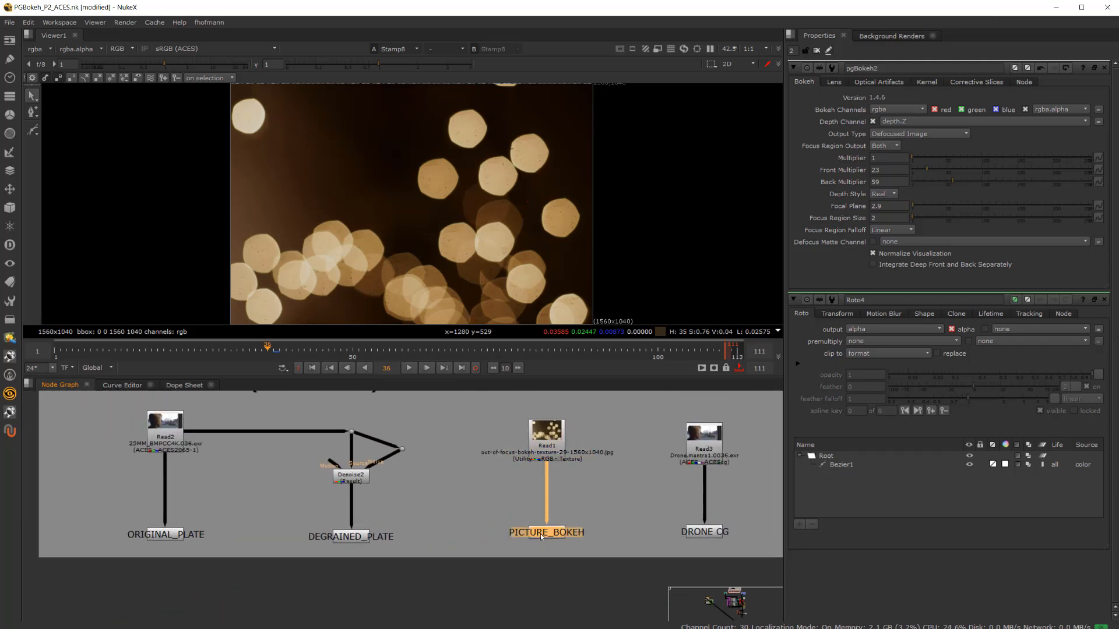
{"action": "left_click", "coordinate": [464, 481]}
- Return to the Simple Example's kernel group and open the properties of its PICTURE_BOKEH stamp
{"action": "scroll", "coordinate": [478, 479], "scroll_direction": "down", "scroll_amount": 6}
{"action": "middle_click_drag", "start_coordinate": [226, 566], "coordinate": [412, 487]}
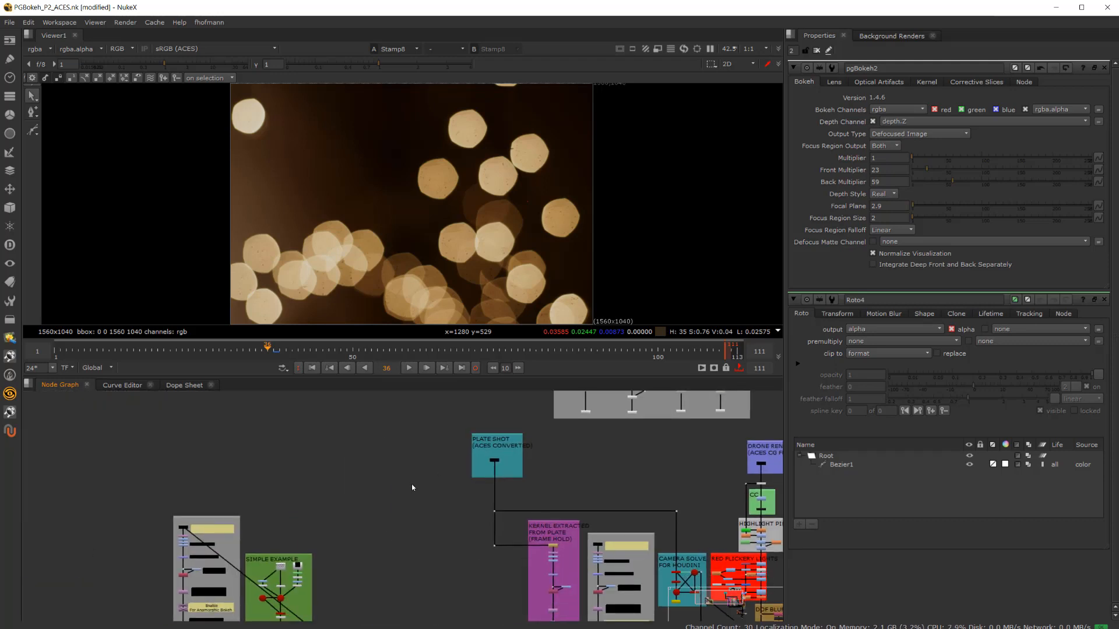
{"action": "middle_click_drag", "start_coordinate": [304, 549], "coordinate": [413, 499]}
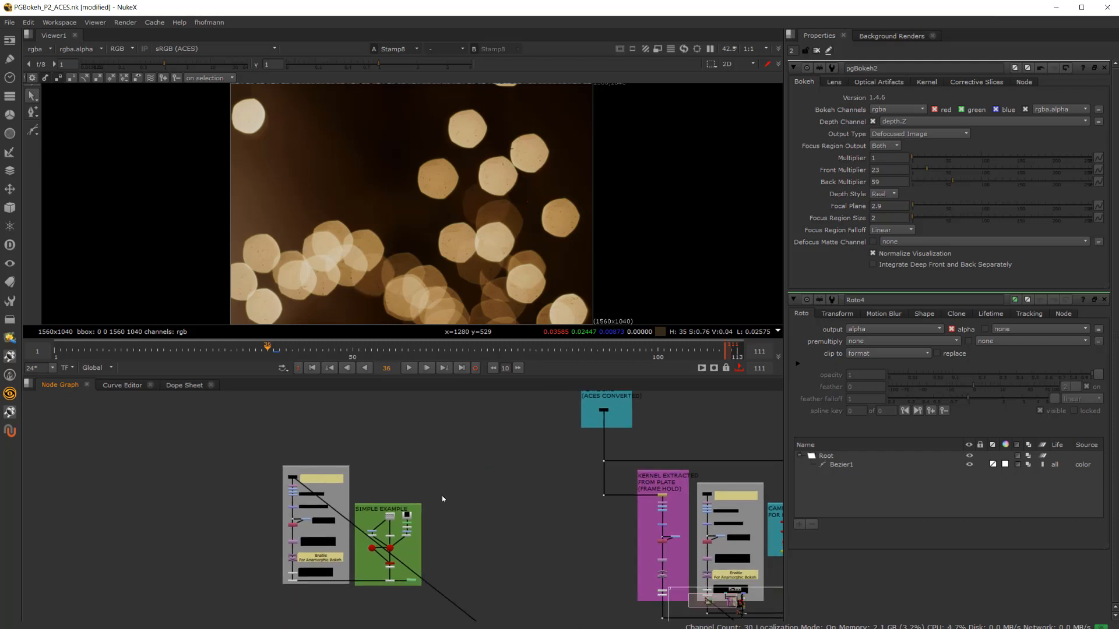
{"action": "scroll", "coordinate": [280, 487], "scroll_direction": "up", "scroll_amount": 5}
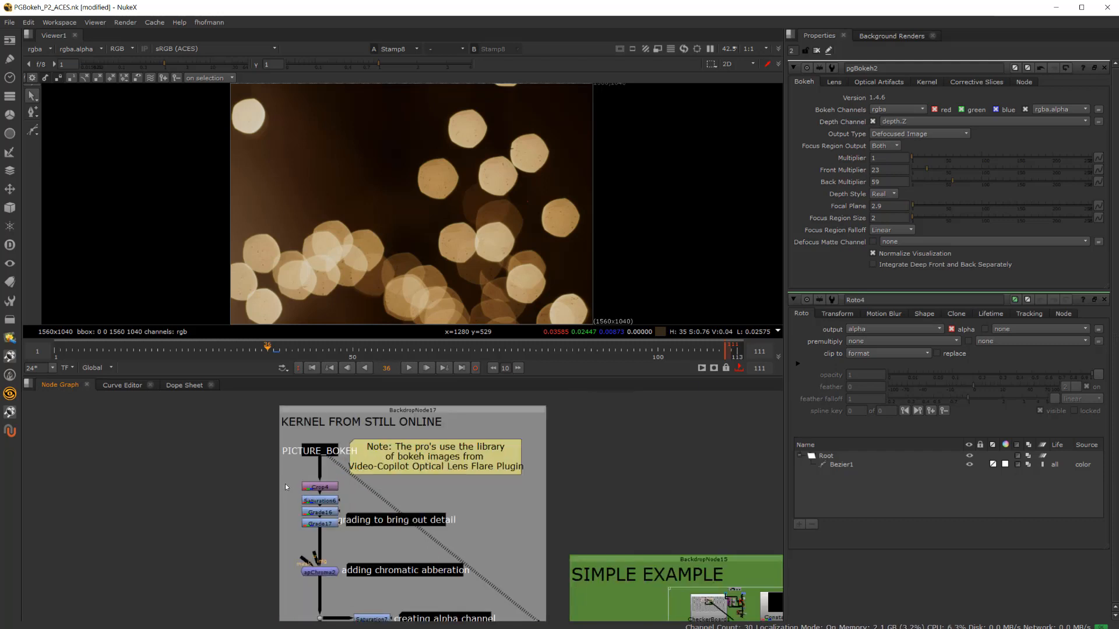
{"action": "scroll", "coordinate": [263, 486], "scroll_direction": "up", "scroll_amount": 3}
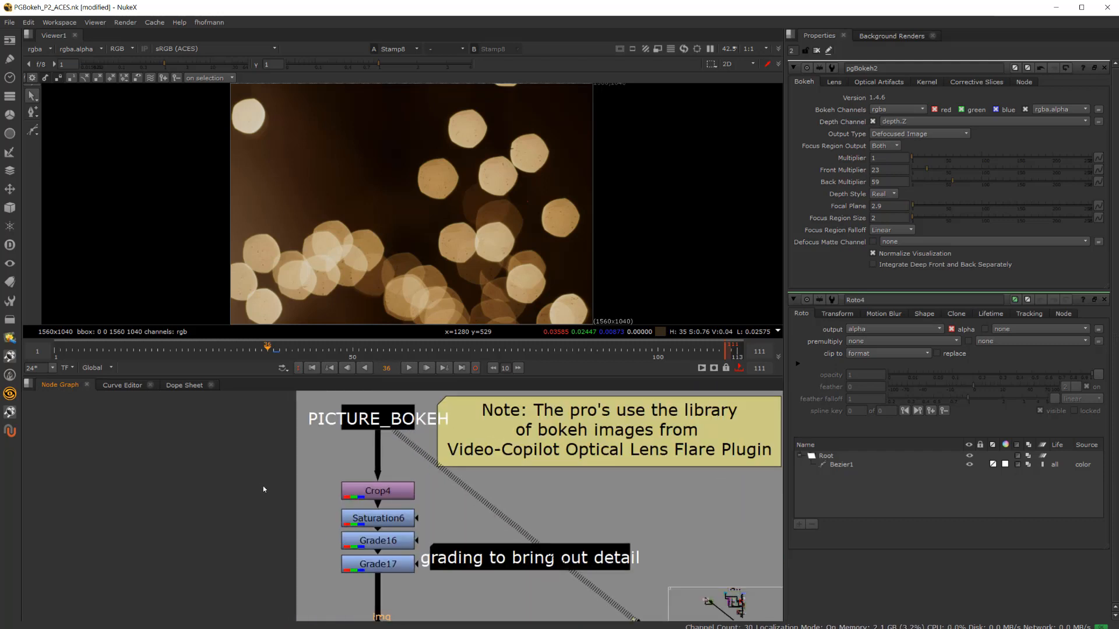
{"action": "double_click", "coordinate": [380, 424]}
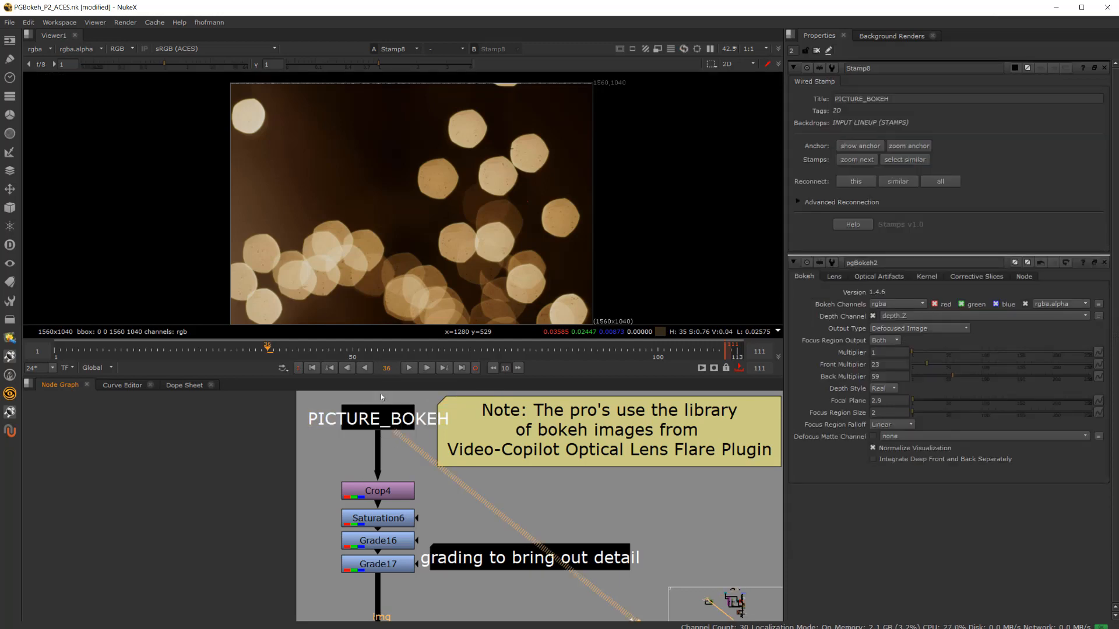
- View the output of the Crop4 node below the PICTURE_BOKEH stamp in the viewer
{"action": "scroll", "coordinate": [472, 184], "scroll_direction": "down", "scroll_amount": 2}
{"action": "scroll", "coordinate": [585, 491], "scroll_direction": "down", "scroll_amount": 8}
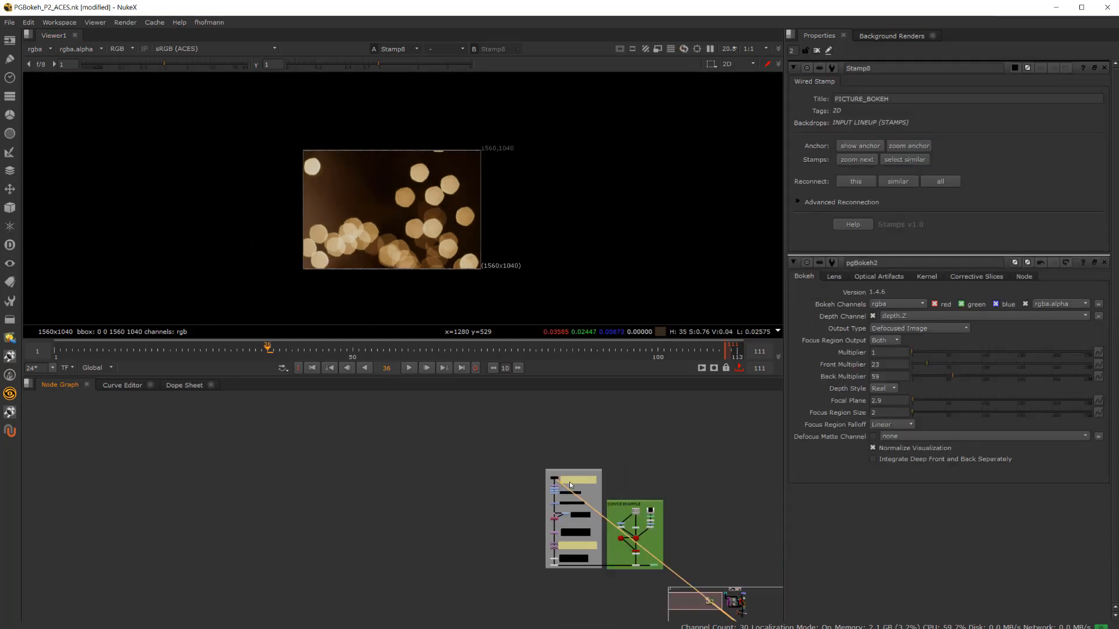
{"action": "scroll", "coordinate": [423, 473], "scroll_direction": "up", "scroll_amount": 8}
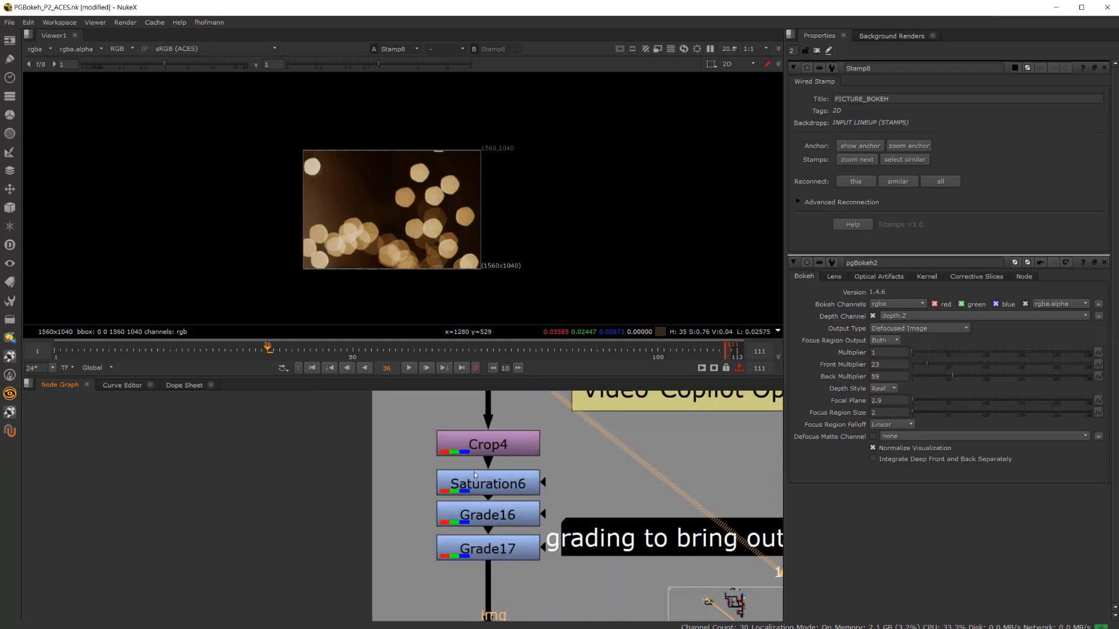
{"action": "left_click", "coordinate": [501, 449]}
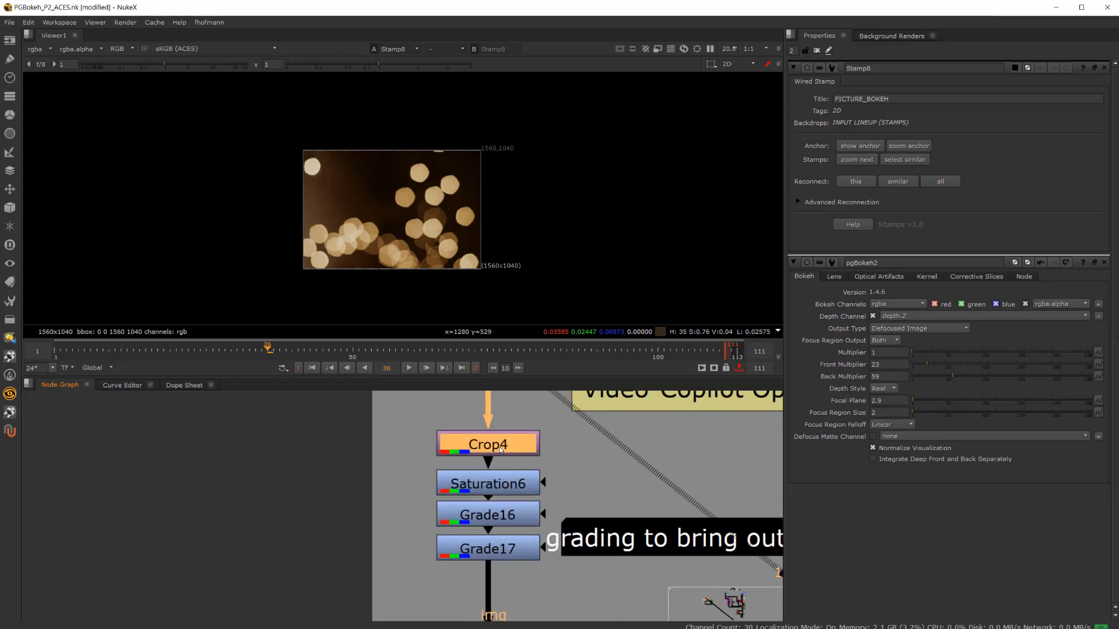
{"action": "key", "text": "1"}
{"action": "scroll", "coordinate": [518, 464], "scroll_direction": "down", "scroll_amount": 3}
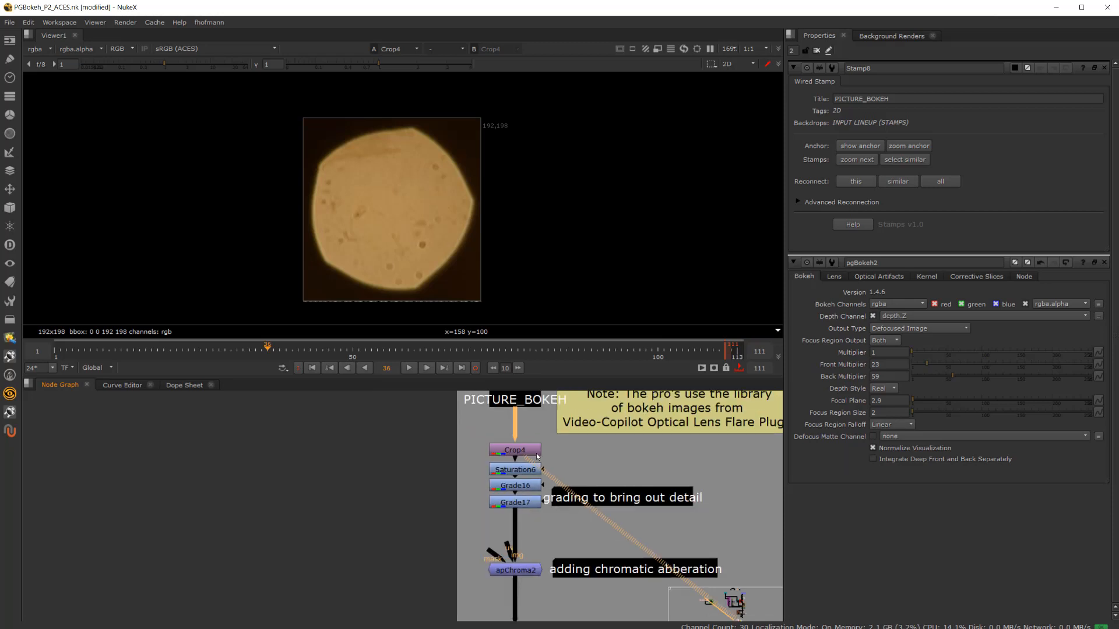
- Open the Crop4 node's properties to examine its crop box and reformat setting, keeping the node selected
{"action": "scroll", "coordinate": [518, 464], "scroll_direction": "up", "scroll_amount": 3}
{"action": "double_click", "coordinate": [524, 449]}
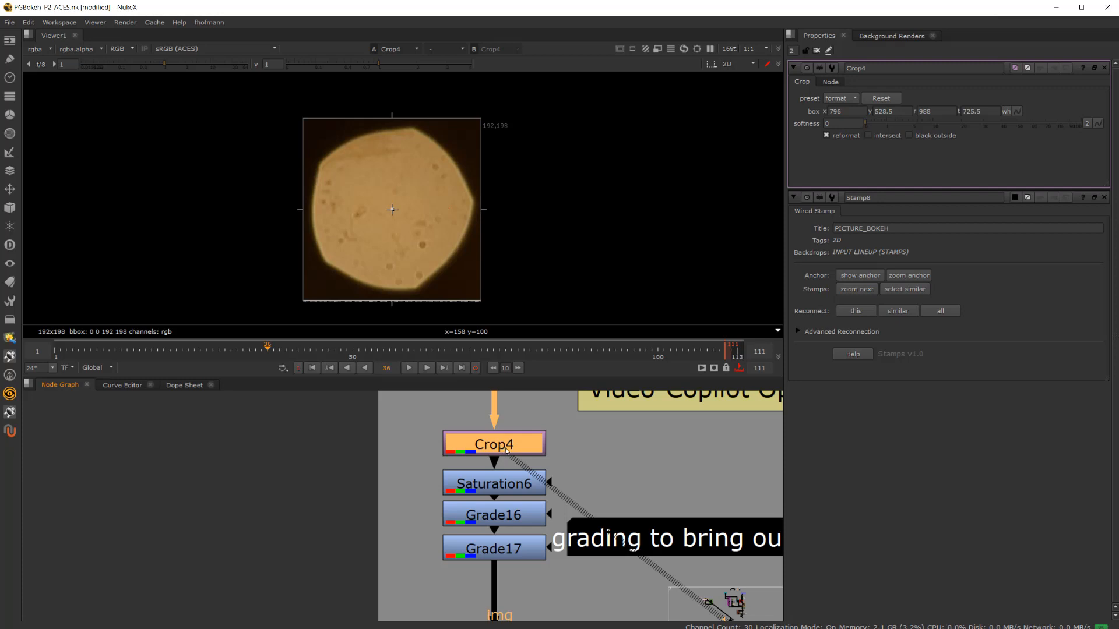
{"action": "left_click", "coordinate": [414, 431]}
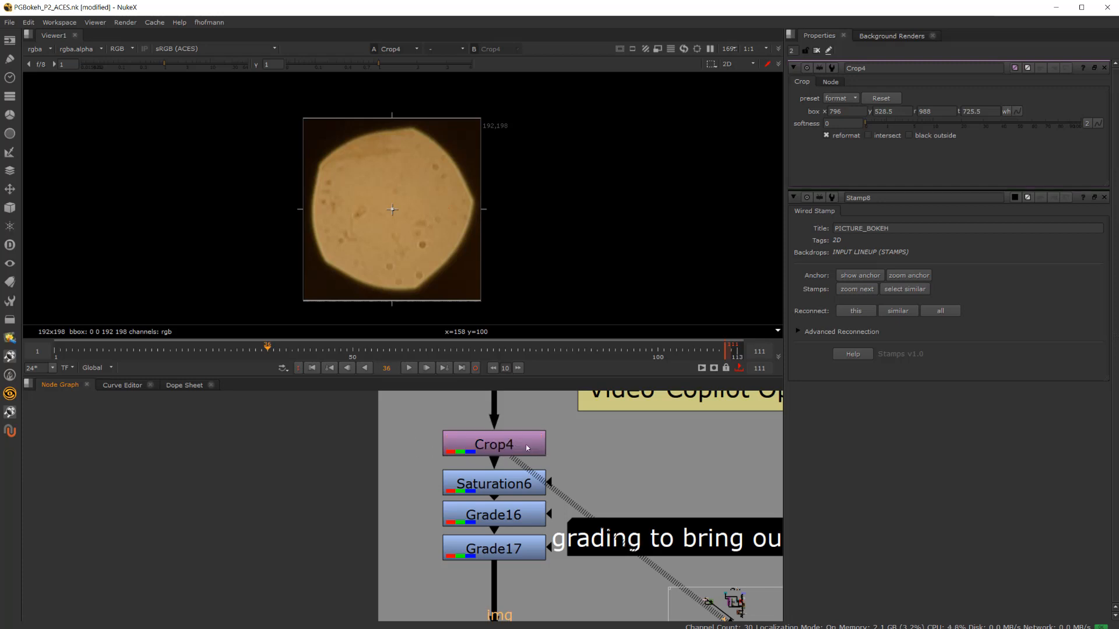
{"action": "left_click_drag", "start_coordinate": [525, 449], "coordinate": [513, 446]}
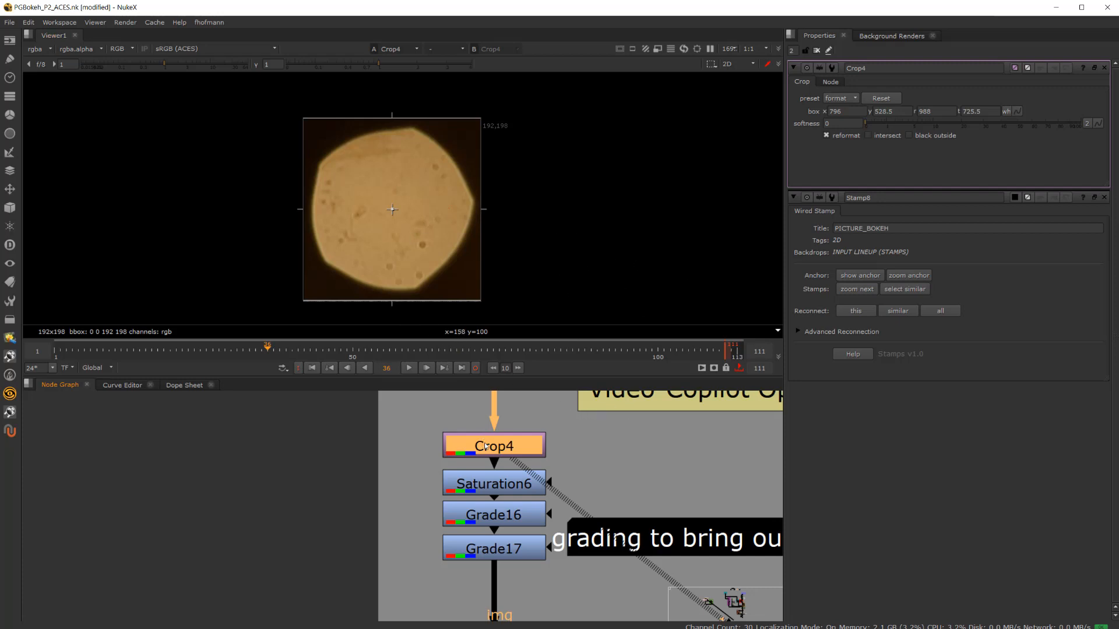
- Examine the note beside the PICTURE_BOKEH stamp and the Crop4, saturation and grade nodes below it
{"action": "left_click", "coordinate": [423, 449]}
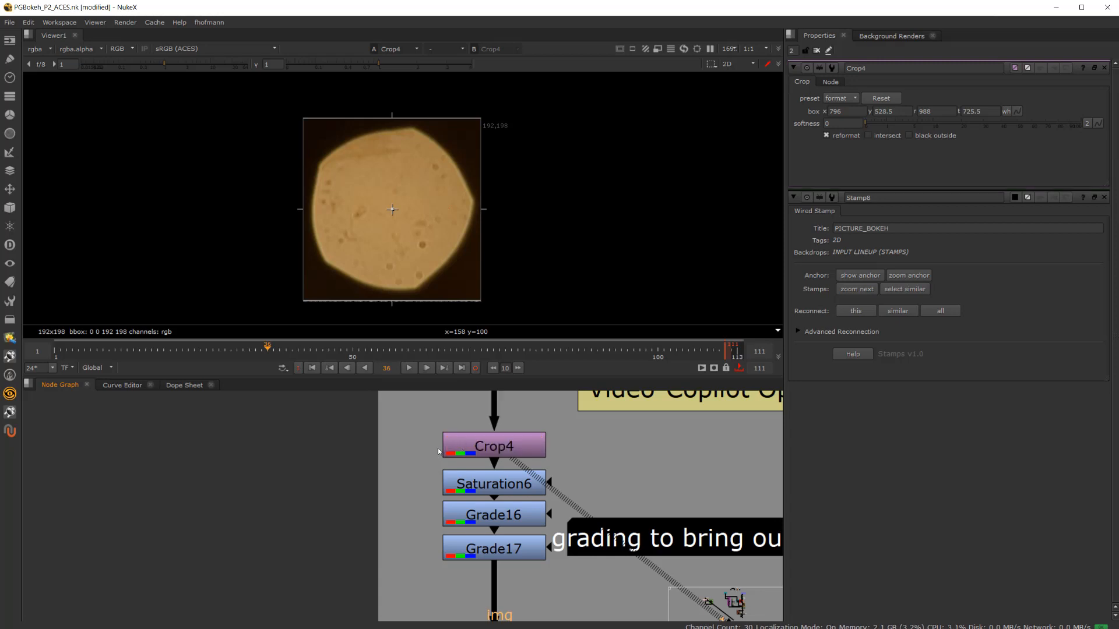
{"action": "scroll", "coordinate": [513, 452], "scroll_direction": "down", "scroll_amount": 4}
{"action": "middle_click_drag", "start_coordinate": [511, 450], "coordinate": [462, 505]}
{"action": "scroll", "coordinate": [462, 495], "scroll_direction": "up", "scroll_amount": 1}
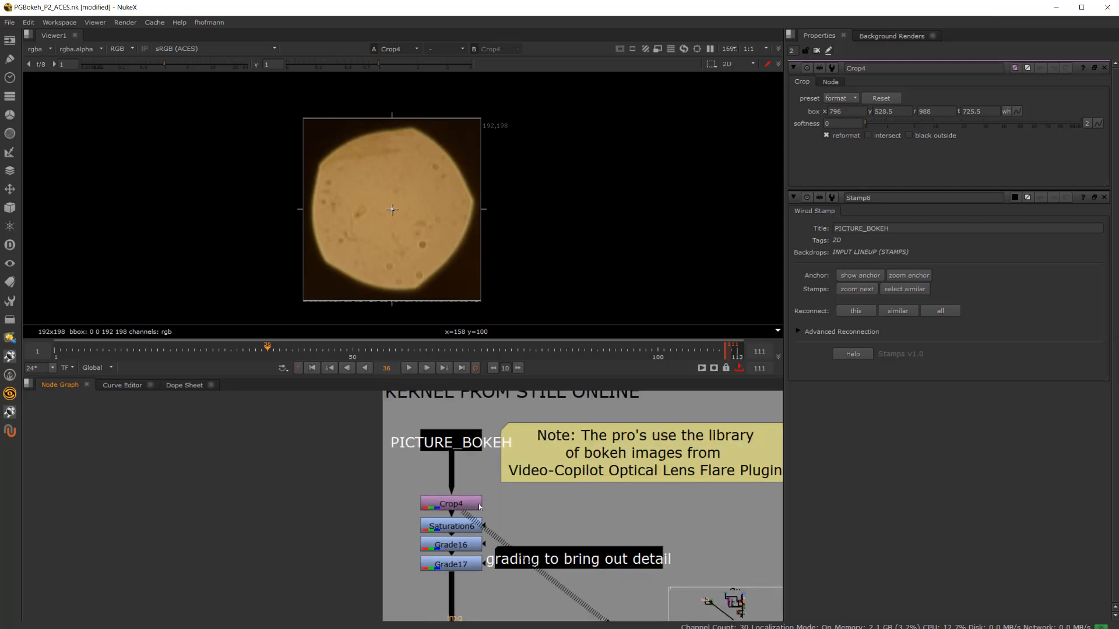
{"action": "middle_click_drag", "start_coordinate": [508, 453], "coordinate": [449, 437]}
{"action": "scroll", "coordinate": [449, 437], "scroll_direction": "up", "scroll_amount": 1}
{"action": "left_click", "coordinate": [404, 499]}
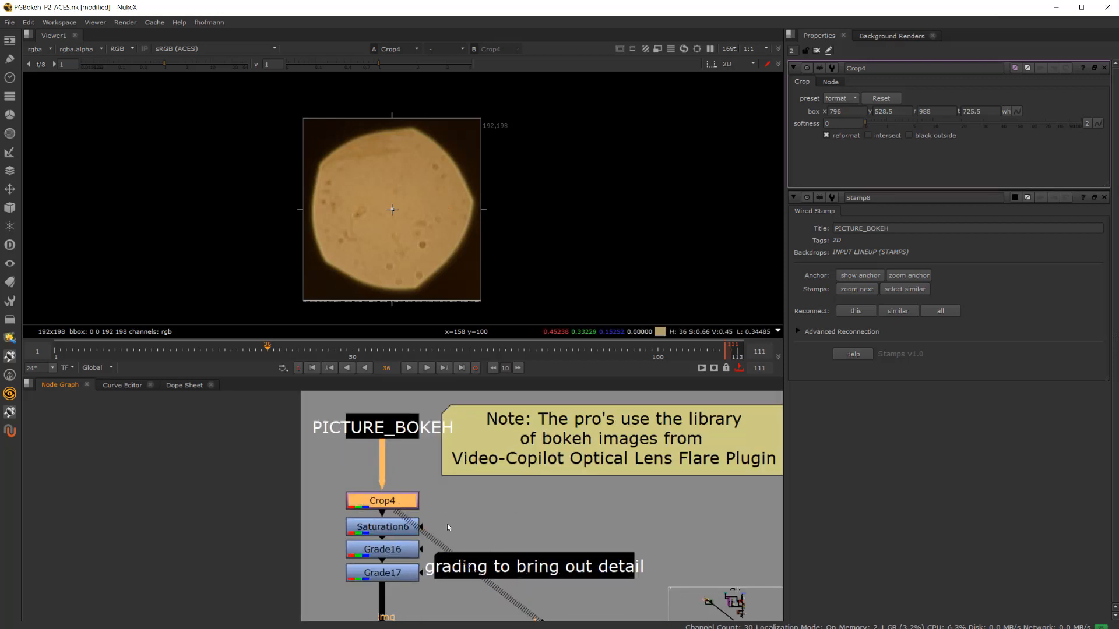
{"action": "scroll", "coordinate": [449, 513], "scroll_direction": "down", "scroll_amount": 4}
{"action": "middle_click_drag", "start_coordinate": [450, 511], "coordinate": [415, 470]}
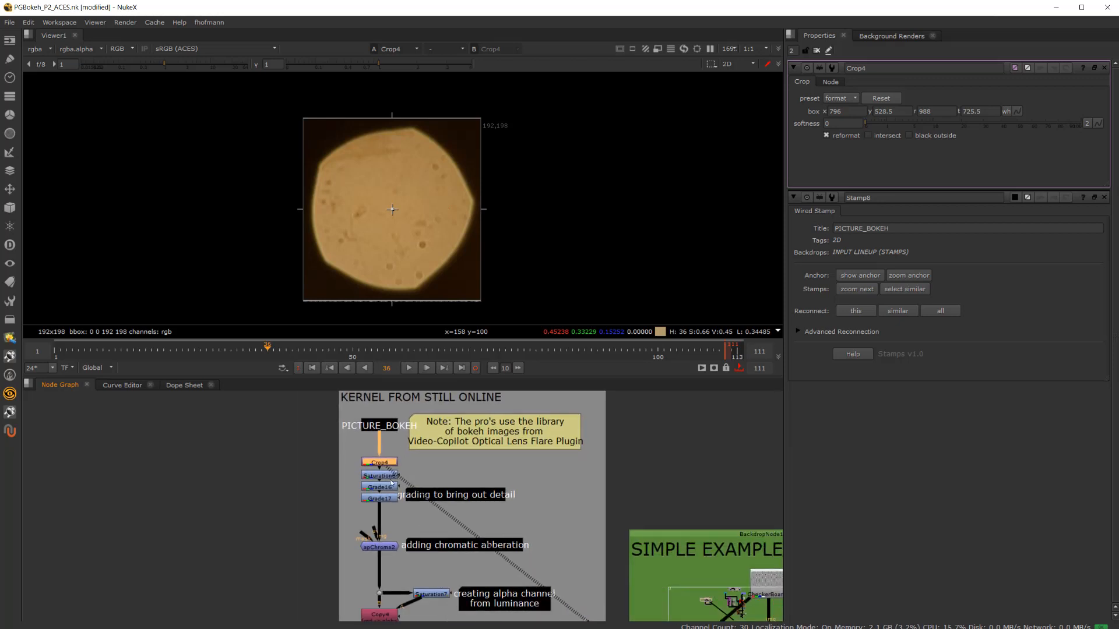
{"action": "scroll", "coordinate": [391, 482], "scroll_direction": "up", "scroll_amount": 4}
{"action": "scroll", "coordinate": [352, 486], "scroll_direction": "down", "scroll_amount": 1}
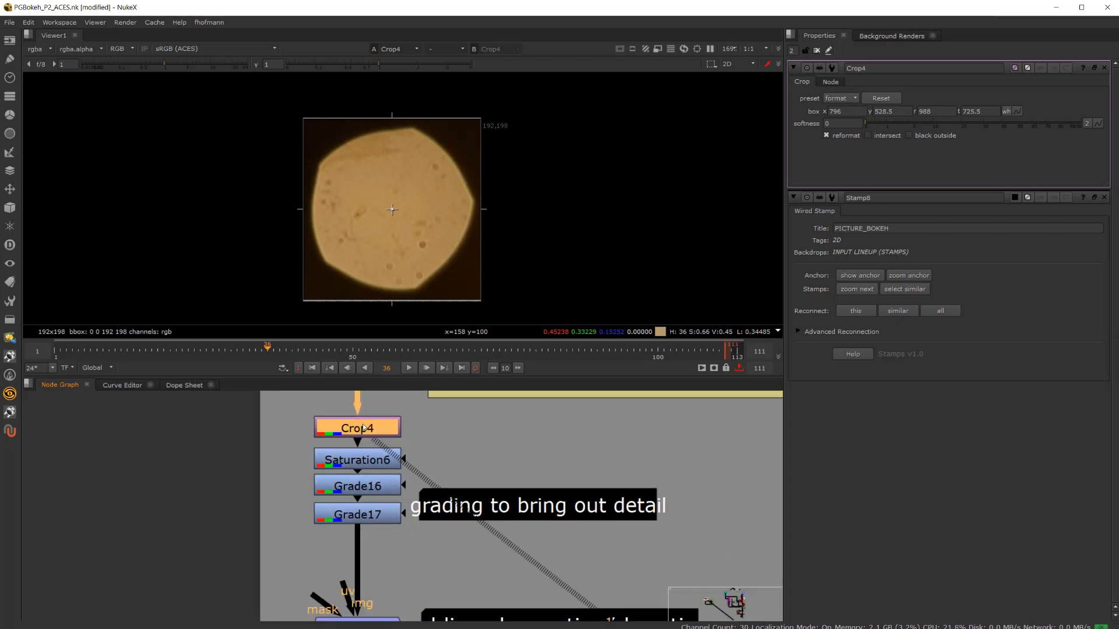
- Compare the PICTURE_BOKEH stamp's full source image with the Crop4 output in the viewer, ending on Crop4
{"action": "key", "text": "1"}
{"action": "middle_click_drag", "start_coordinate": [408, 437], "coordinate": [442, 525]}
{"action": "left_click", "coordinate": [391, 427]}
{"action": "key", "text": "1"}
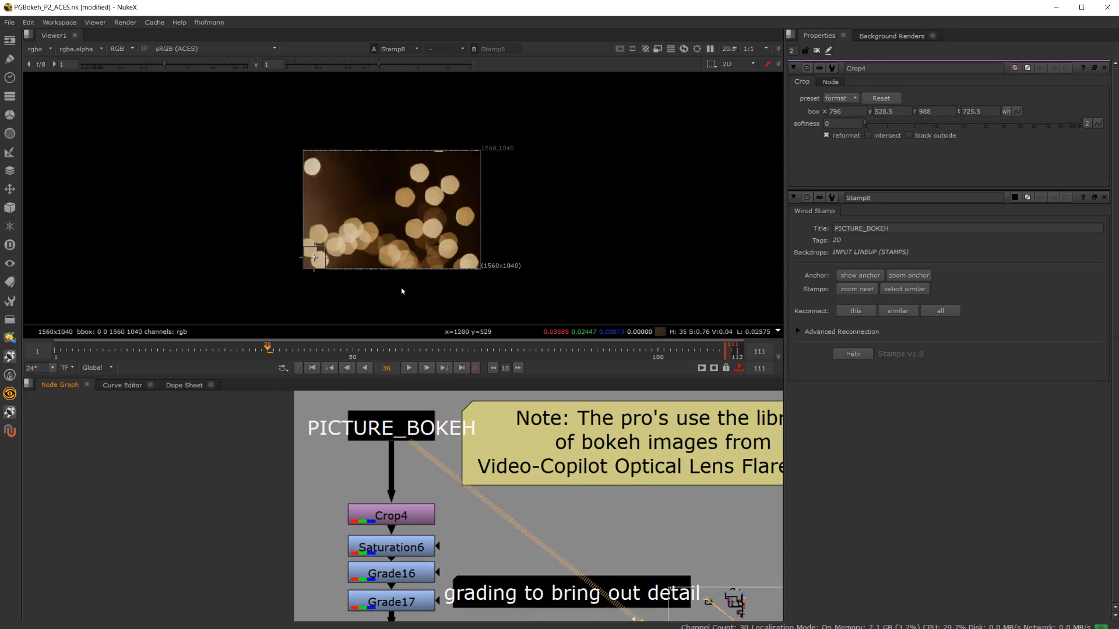
{"action": "left_click", "coordinate": [390, 519]}
{"action": "key", "text": "1"}
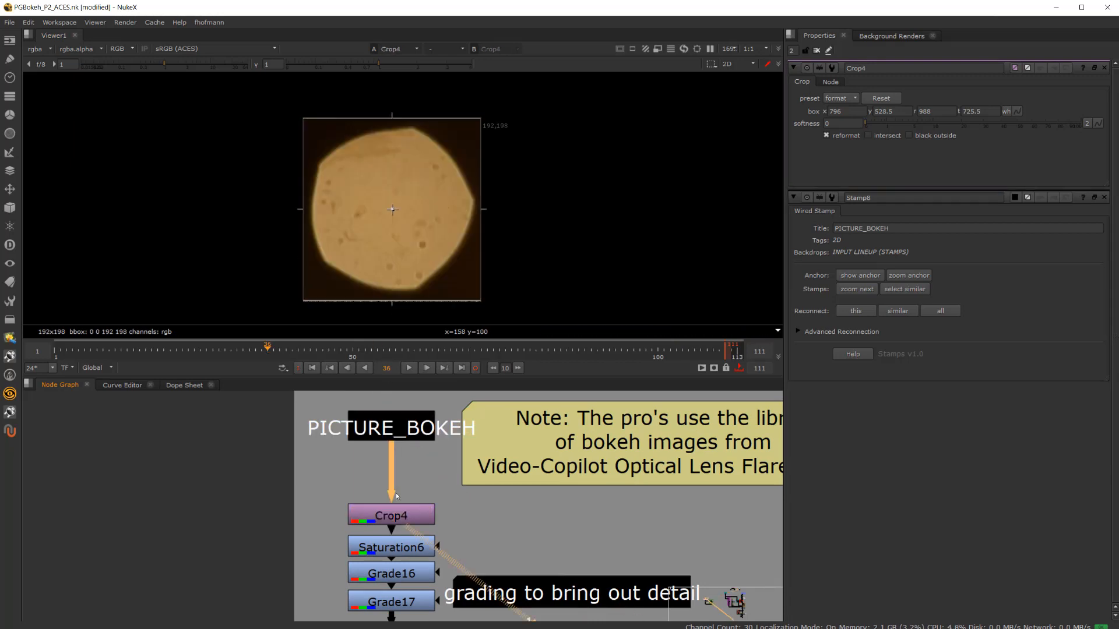
- View the output of Saturation6 in the viewer and open its properties
{"action": "middle_click_drag", "start_coordinate": [384, 579], "coordinate": [409, 528]}
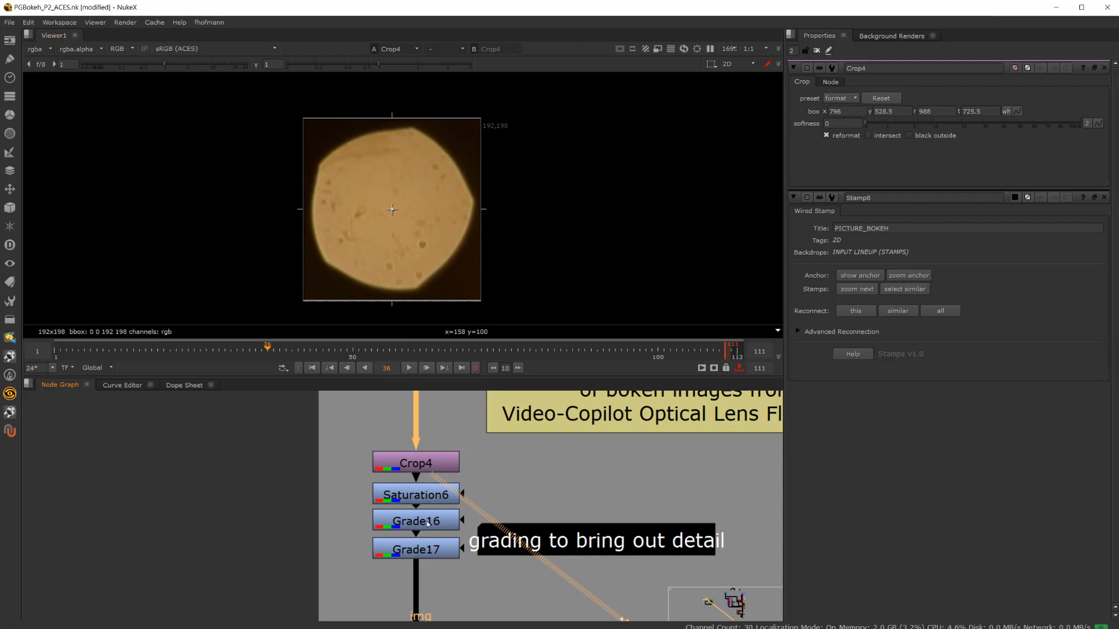
{"action": "scroll", "coordinate": [426, 521], "scroll_direction": "up", "scroll_amount": 2}
{"action": "left_click", "coordinate": [424, 491]}
{"action": "key", "text": "1"}
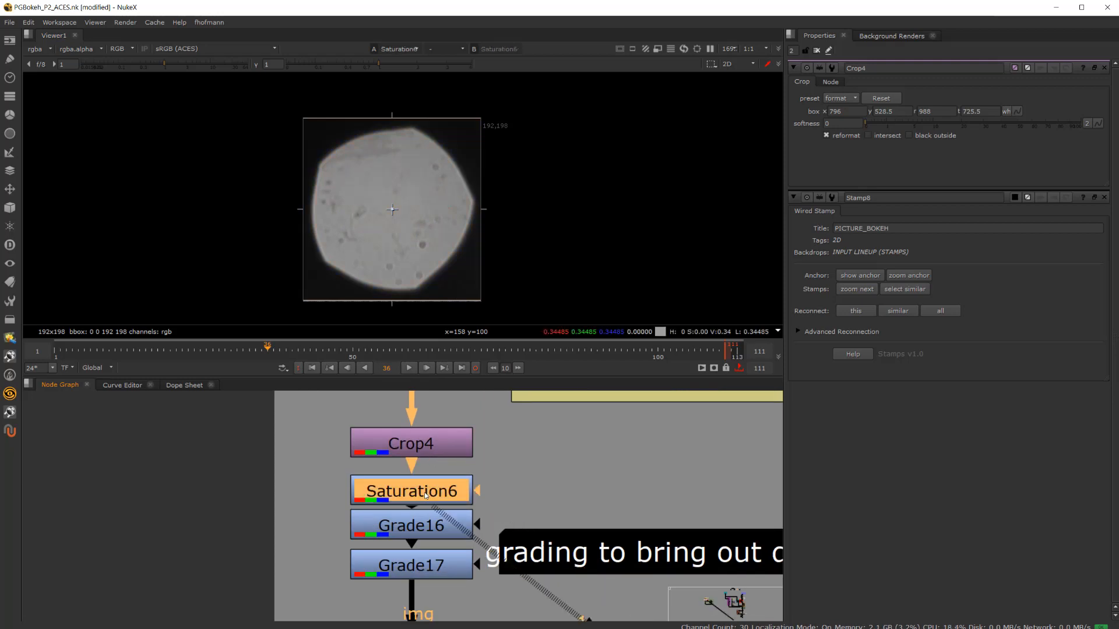
{"action": "double_click", "coordinate": [427, 494]}
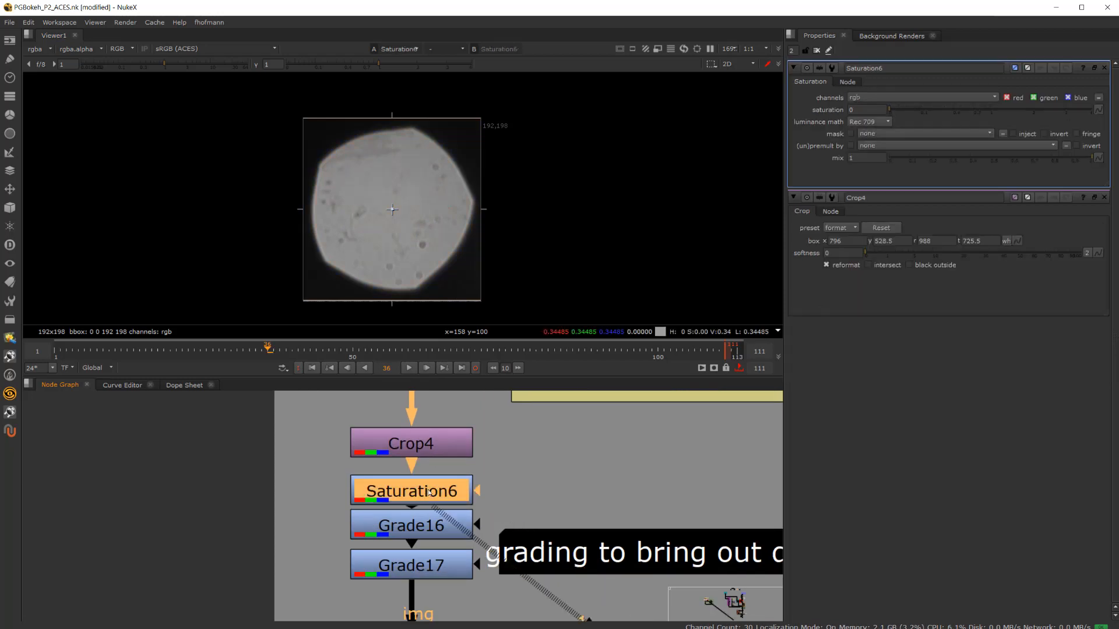
- View the outputs of Grade16 and Grade17 in turn to examine how the grading brings out kernel detail
{"action": "left_click", "coordinate": [400, 531]}
{"action": "key", "text": "1"}
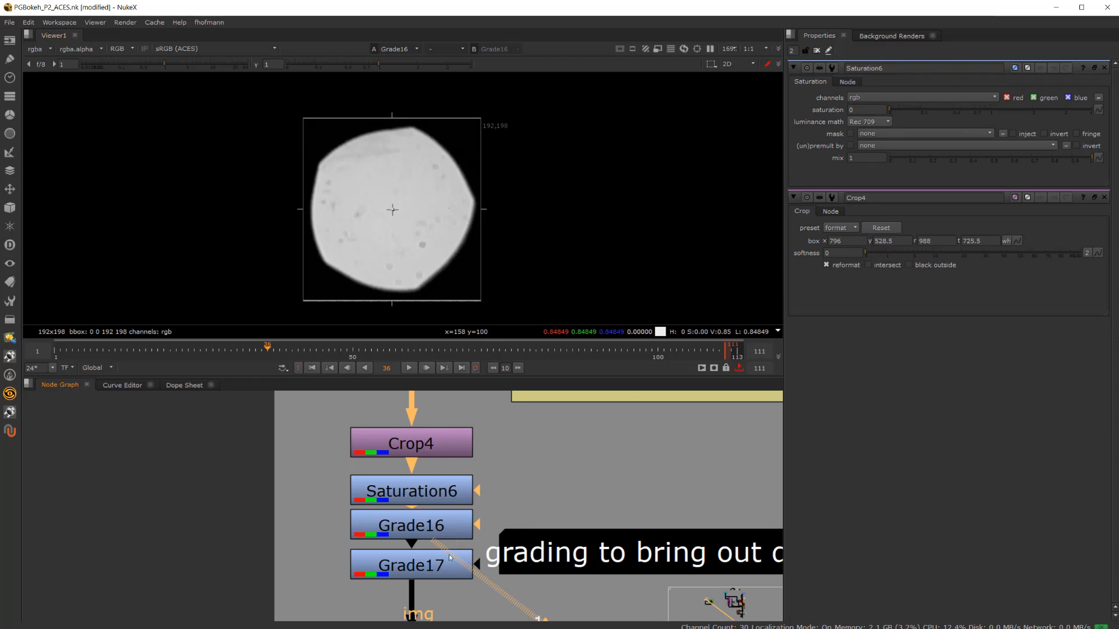
{"action": "middle_click_drag", "start_coordinate": [451, 558], "coordinate": [352, 463]}
{"action": "left_click", "coordinate": [359, 519]}
{"action": "key", "text": "1"}
- View the output of the apChroma2 node and open its properties to examine the chromatic aberration settings
{"action": "scroll", "coordinate": [370, 541], "scroll_direction": "down", "scroll_amount": 3}
{"action": "scroll", "coordinate": [341, 584], "scroll_direction": "up", "scroll_amount": 2}
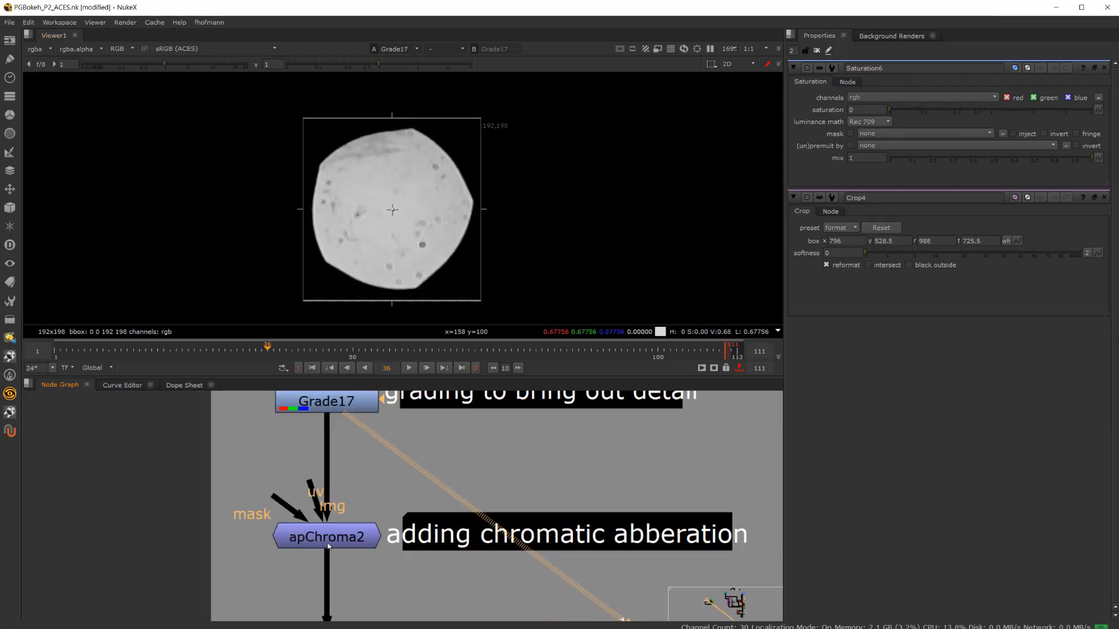
{"action": "left_click", "coordinate": [317, 543]}
{"action": "key", "text": "1"}
{"action": "double_click", "coordinate": [316, 544]}
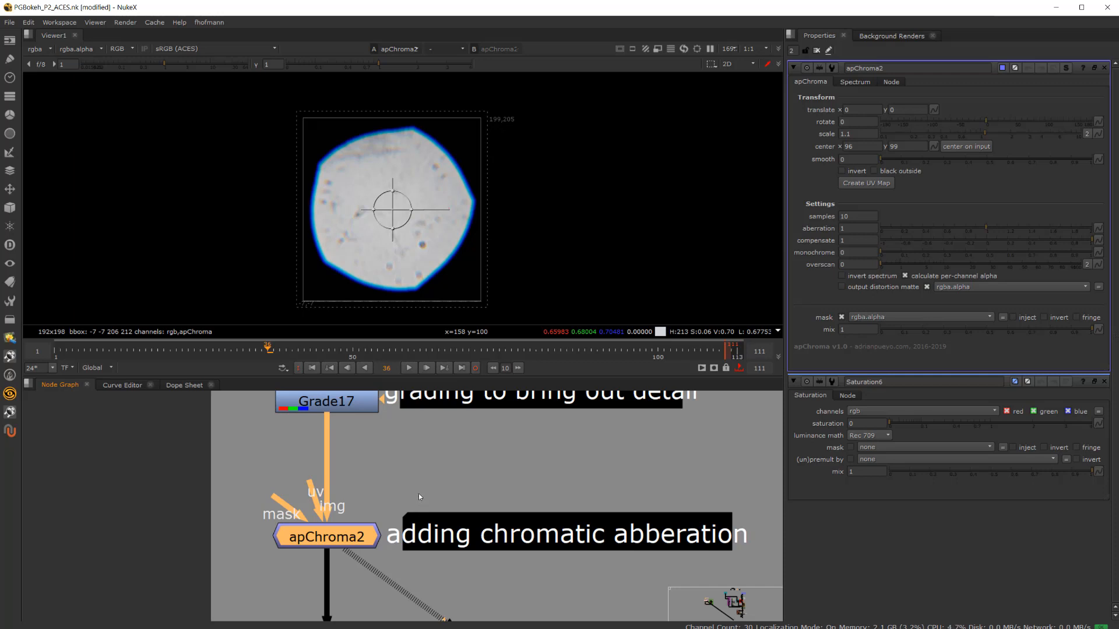
- Examine the pgBokeh2 node and its Kernel input in the Simple Example, and return to the nodes below apChroma2
{"action": "scroll", "coordinate": [451, 473], "scroll_direction": "down", "scroll_amount": 6}
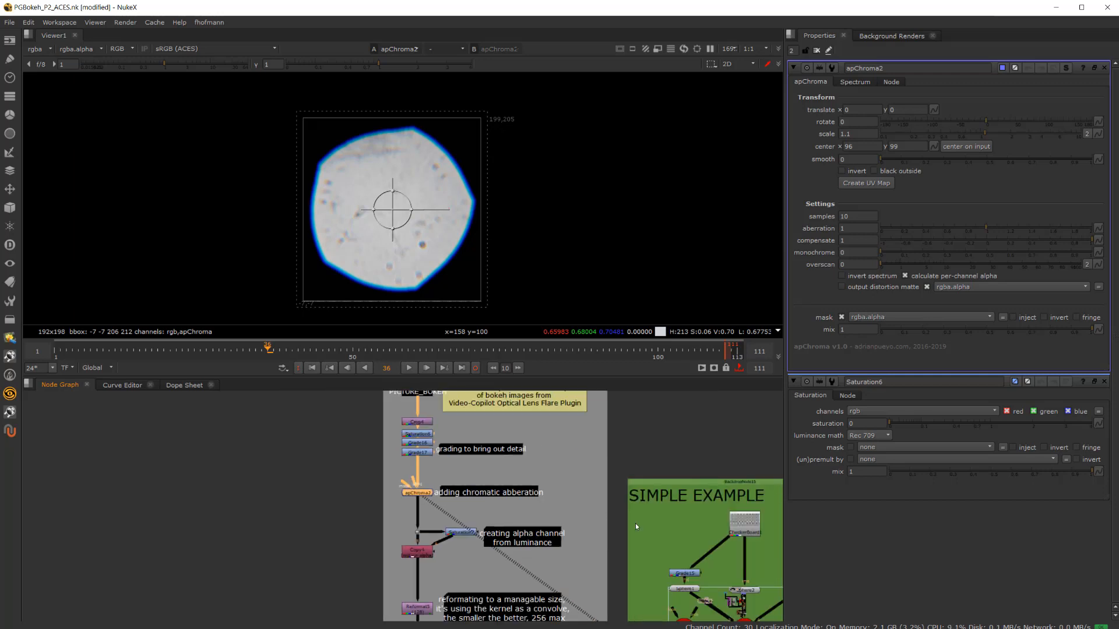
{"action": "middle_click_drag", "start_coordinate": [635, 523], "coordinate": [315, 351]}
{"action": "middle_click_drag", "start_coordinate": [536, 515], "coordinate": [664, 466]}
{"action": "scroll", "coordinate": [592, 508], "scroll_direction": "up", "scroll_amount": 6}
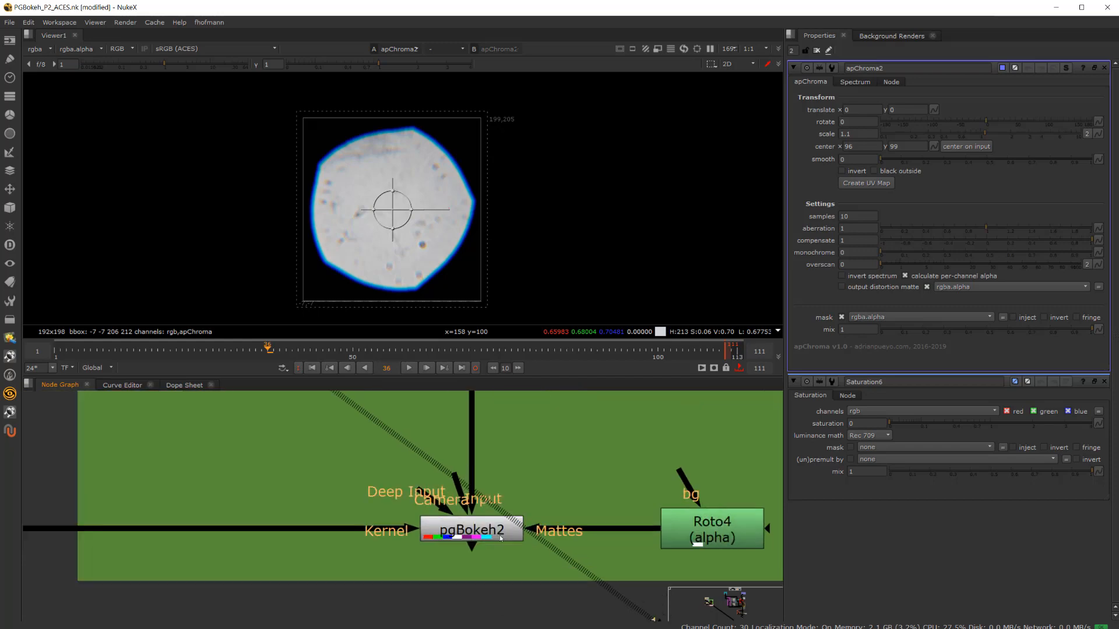
{"action": "scroll", "coordinate": [483, 526], "scroll_direction": "down", "scroll_amount": 5}
{"action": "scroll", "coordinate": [483, 526], "scroll_direction": "down", "scroll_amount": 5}
{"action": "scroll", "coordinate": [489, 553], "scroll_direction": "up", "scroll_amount": 8}
{"action": "middle_click_drag", "start_coordinate": [254, 462], "coordinate": [440, 523]}
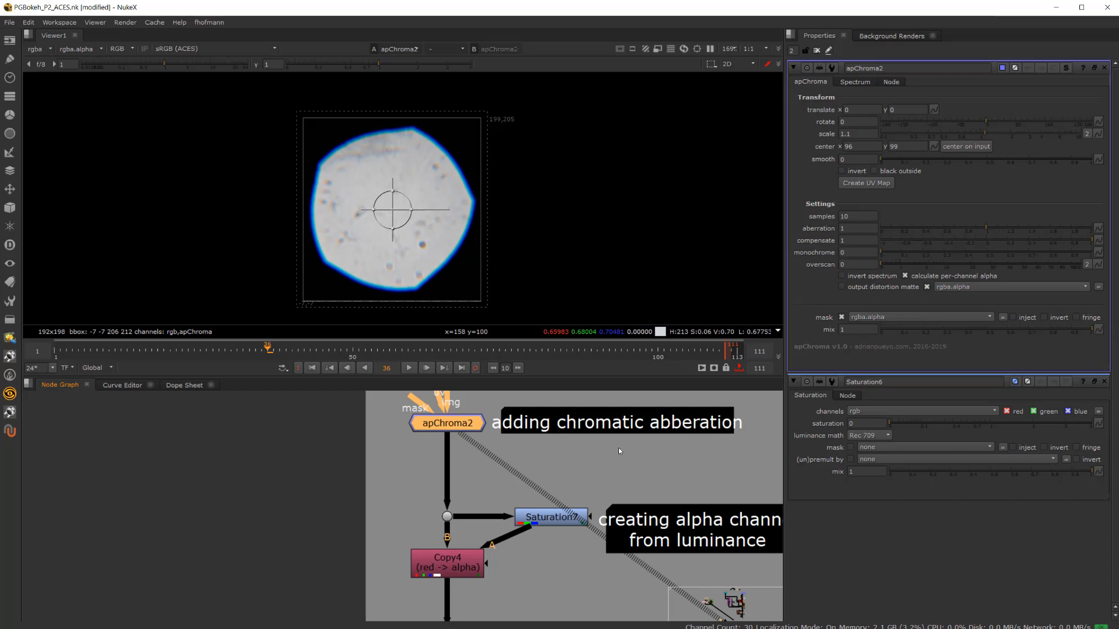
- Inspect the apChroma2 result's colour fringing up close, and view the output of Saturation7 in the viewer
{"action": "scroll", "coordinate": [500, 200], "scroll_direction": "up", "scroll_amount": 5}
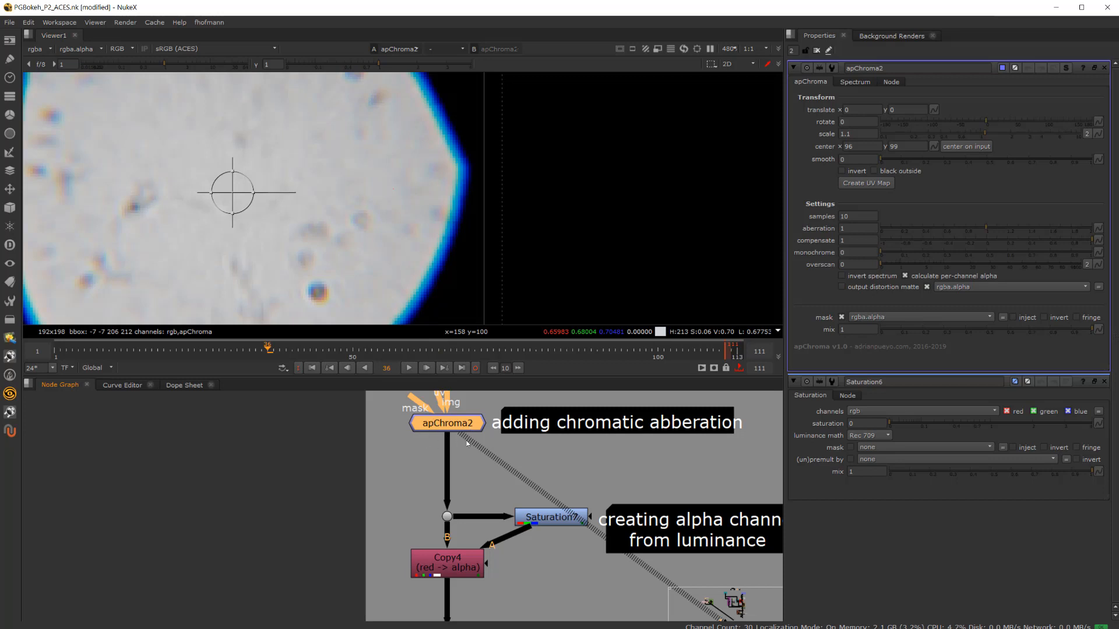
{"action": "middle_click_drag", "start_coordinate": [606, 570], "coordinate": [536, 536]}
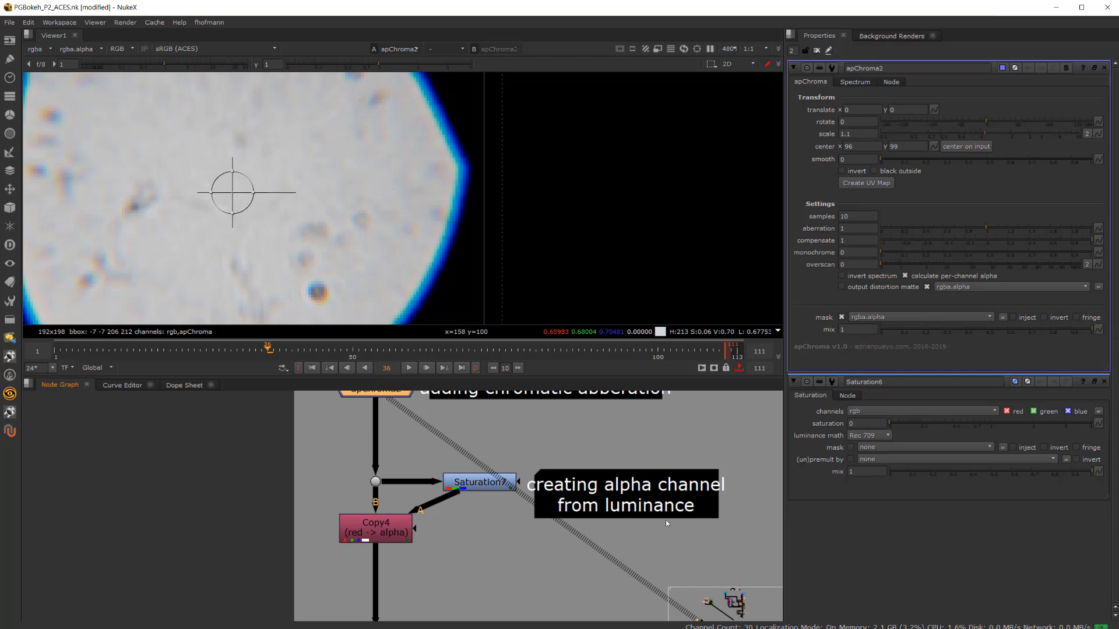
{"action": "left_click", "coordinate": [492, 490]}
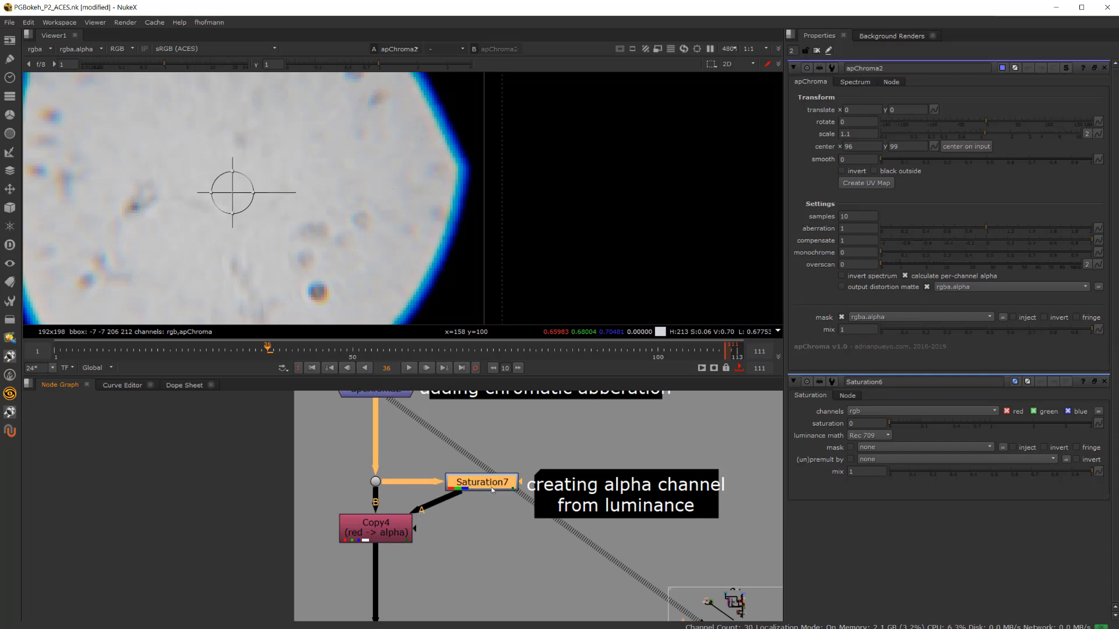
{"action": "key", "text": "1"}
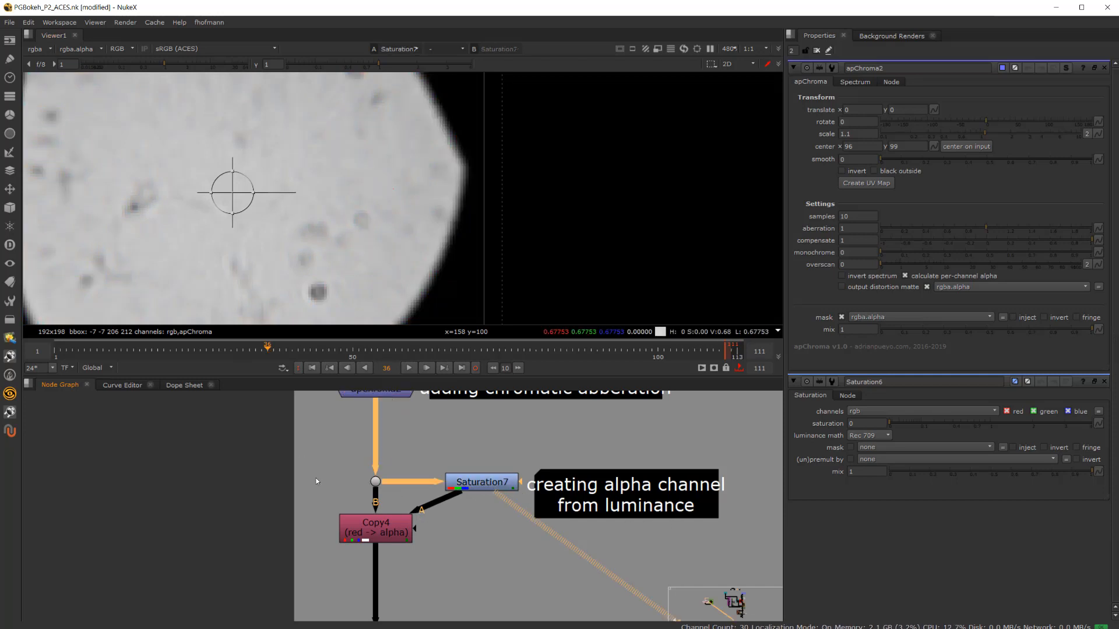
- View the output of Copy4 and check its alpha channel against the RGB image, ending on RGB
{"action": "left_click", "coordinate": [380, 527]}
{"action": "key", "text": "1"}
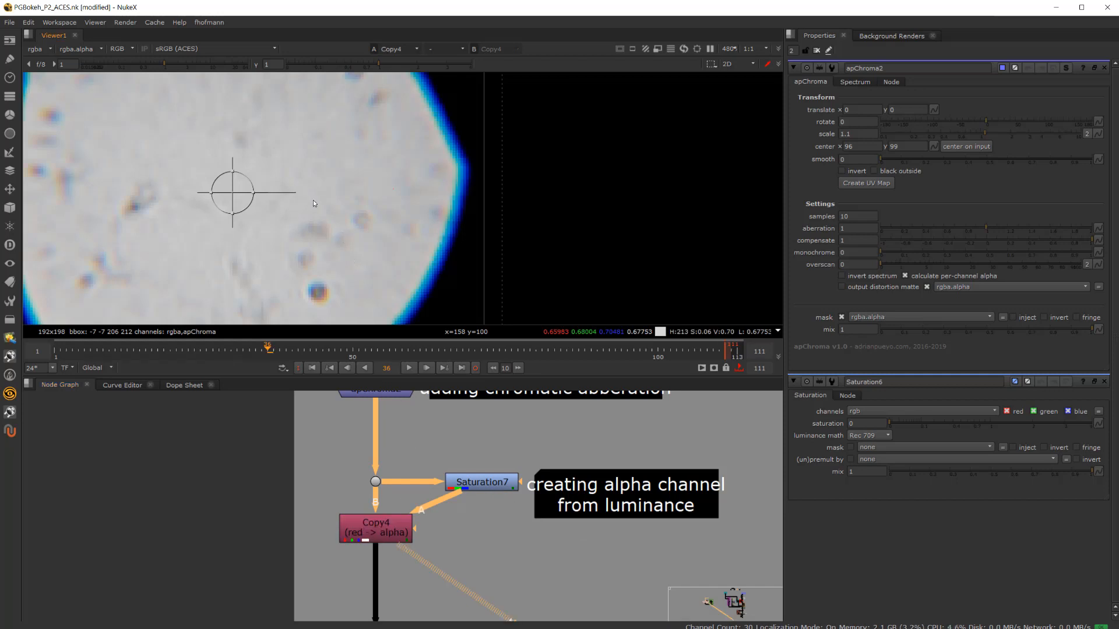
{"action": "key", "text": "a"}
{"action": "scroll", "coordinate": [397, 225], "scroll_direction": "down", "scroll_amount": 3}
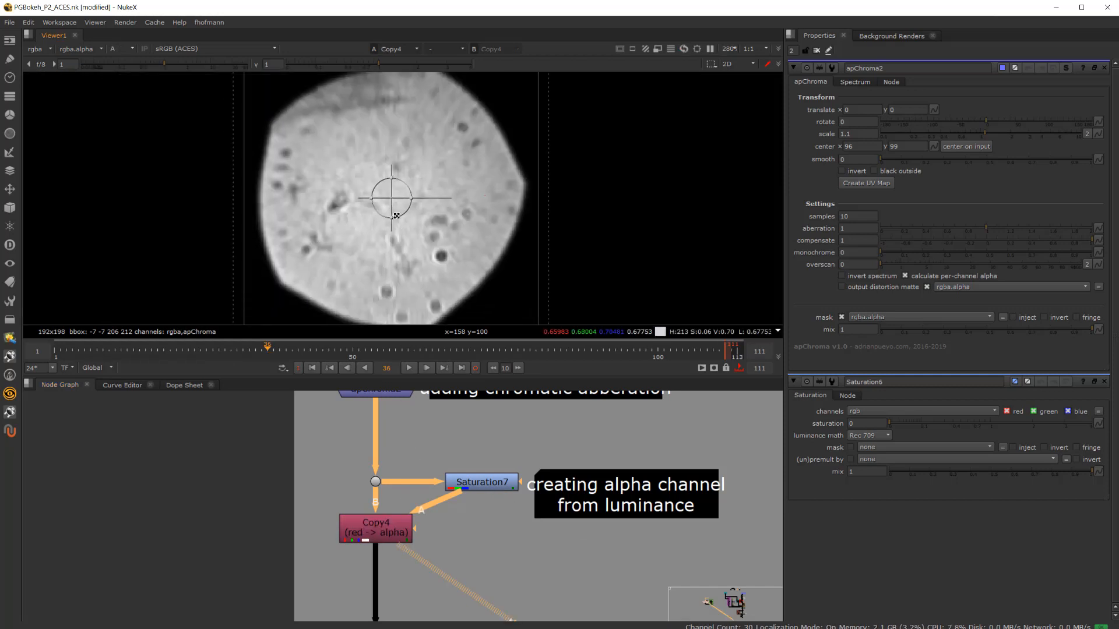
{"action": "key", "text": "a"}
{"action": "key", "text": "a"}
{"action": "key", "text": "a"}
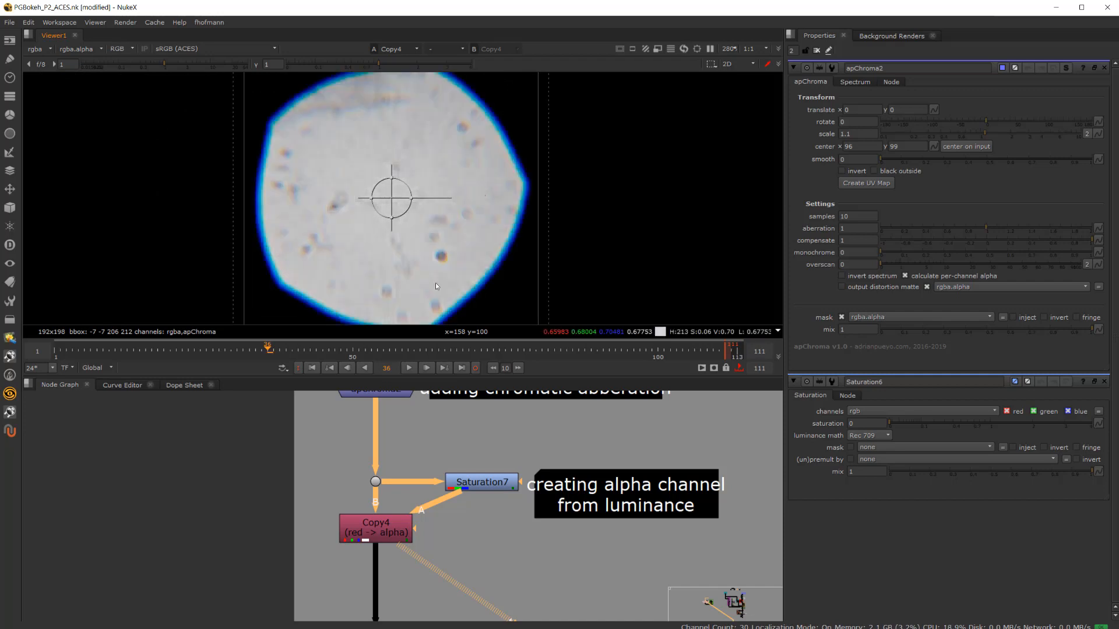
- Open the properties of Reformat5 and view its output in the viewer
{"action": "scroll", "coordinate": [418, 490], "scroll_direction": "down", "scroll_amount": 3}
{"action": "scroll", "coordinate": [400, 505], "scroll_direction": "up", "scroll_amount": 3}
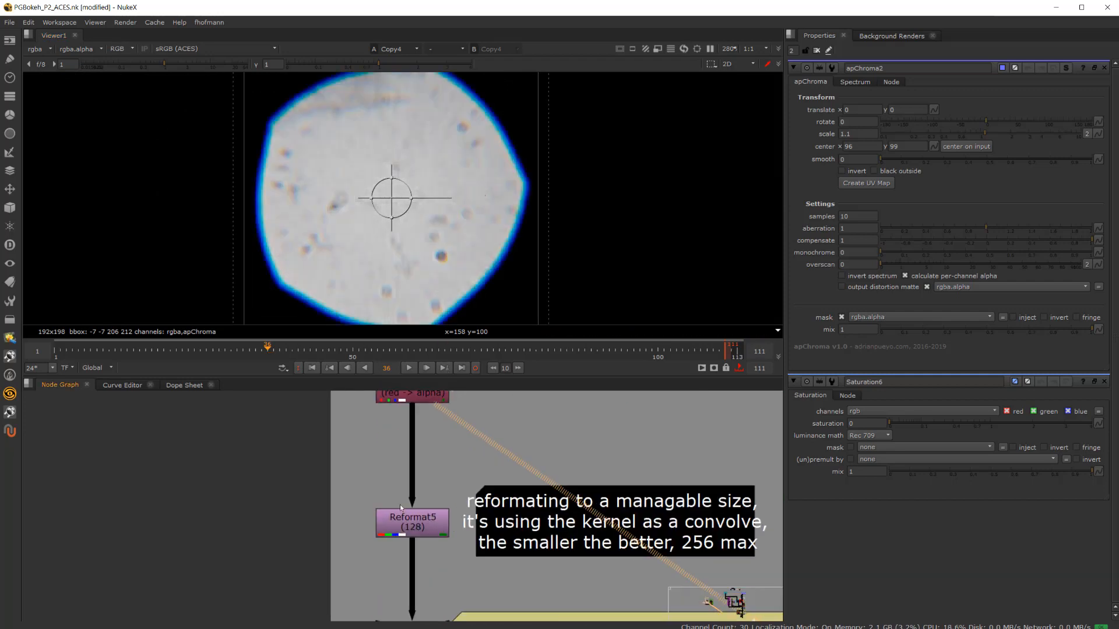
{"action": "double_click", "coordinate": [425, 534]}
{"action": "key", "text": "1"}
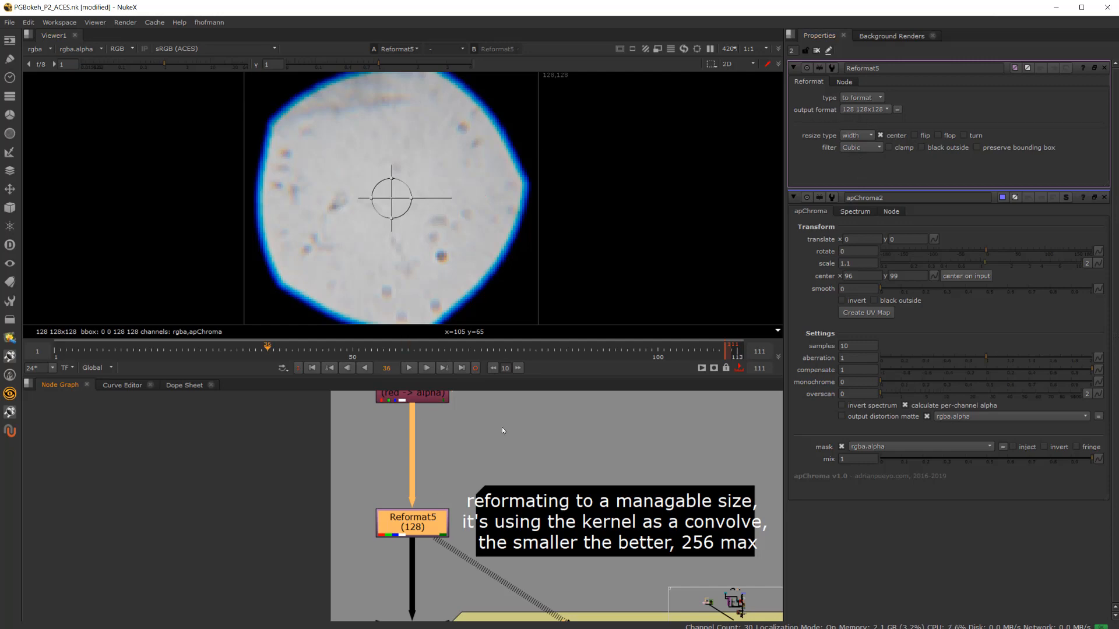
- Look over the reformat and anamorphic bokeh sections, and view the output of the disabled Reformat6 node
{"action": "scroll", "coordinate": [463, 549], "scroll_direction": "down", "scroll_amount": 3}
{"action": "middle_click_drag", "start_coordinate": [460, 548], "coordinate": [454, 476]}
{"action": "scroll", "coordinate": [455, 477], "scroll_direction": "up", "scroll_amount": 2}
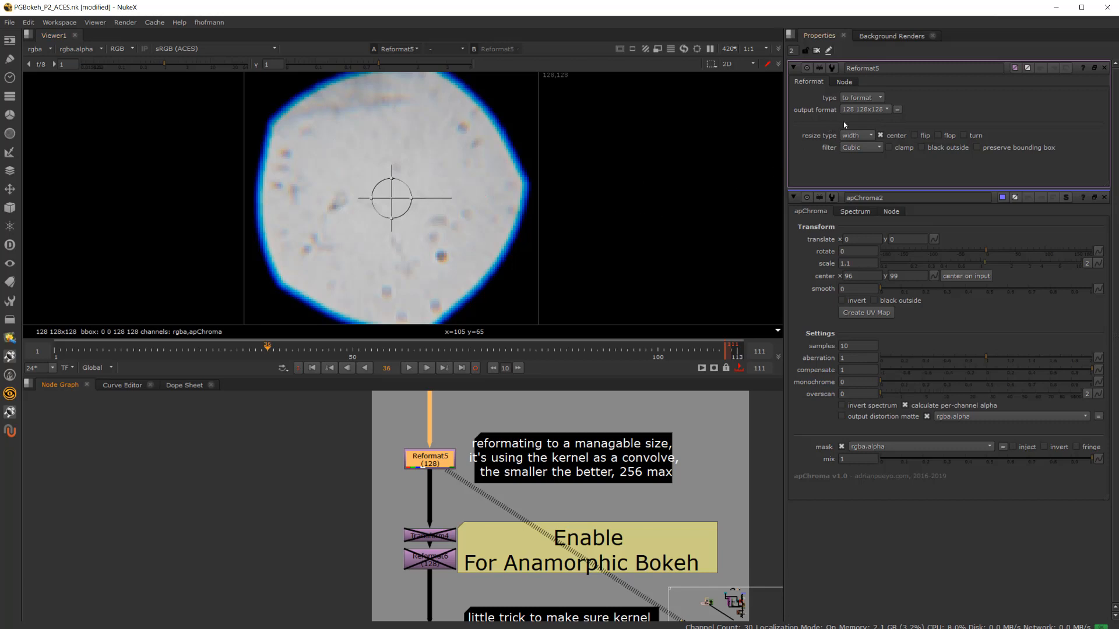
{"action": "scroll", "coordinate": [429, 546], "scroll_direction": "up", "scroll_amount": 2}
{"action": "scroll", "coordinate": [457, 559], "scroll_direction": "down", "scroll_amount": 1}
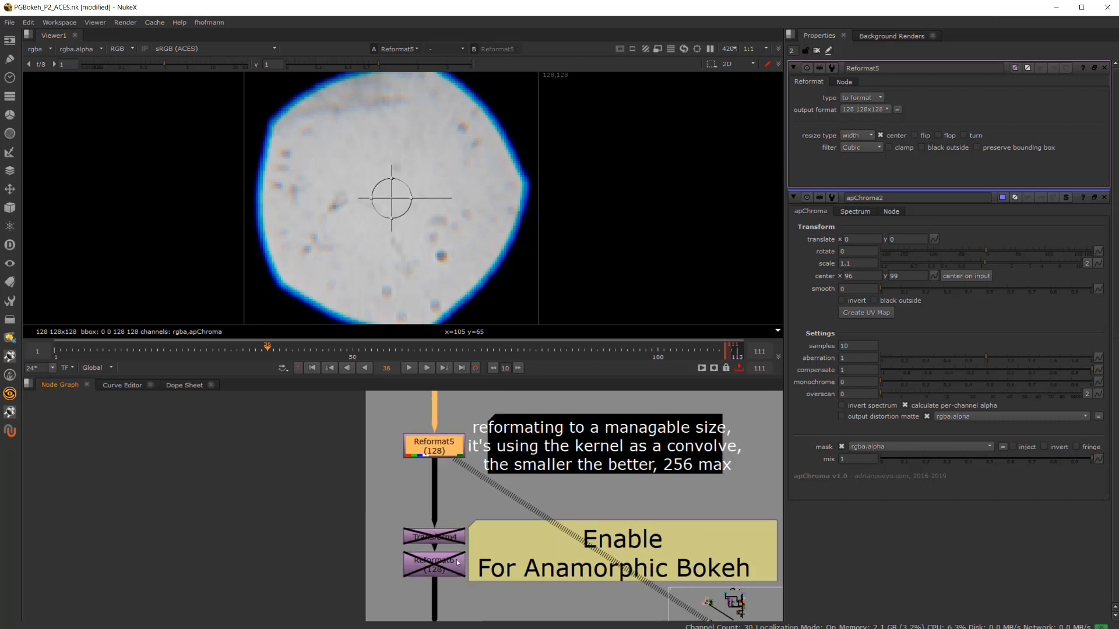
{"action": "middle_click_drag", "start_coordinate": [456, 560], "coordinate": [418, 496]}
{"action": "scroll", "coordinate": [433, 250], "scroll_direction": "down", "scroll_amount": 3}
{"action": "middle_click_drag", "start_coordinate": [422, 254], "coordinate": [418, 232]}
{"action": "scroll", "coordinate": [421, 476], "scroll_direction": "up", "scroll_amount": 1}
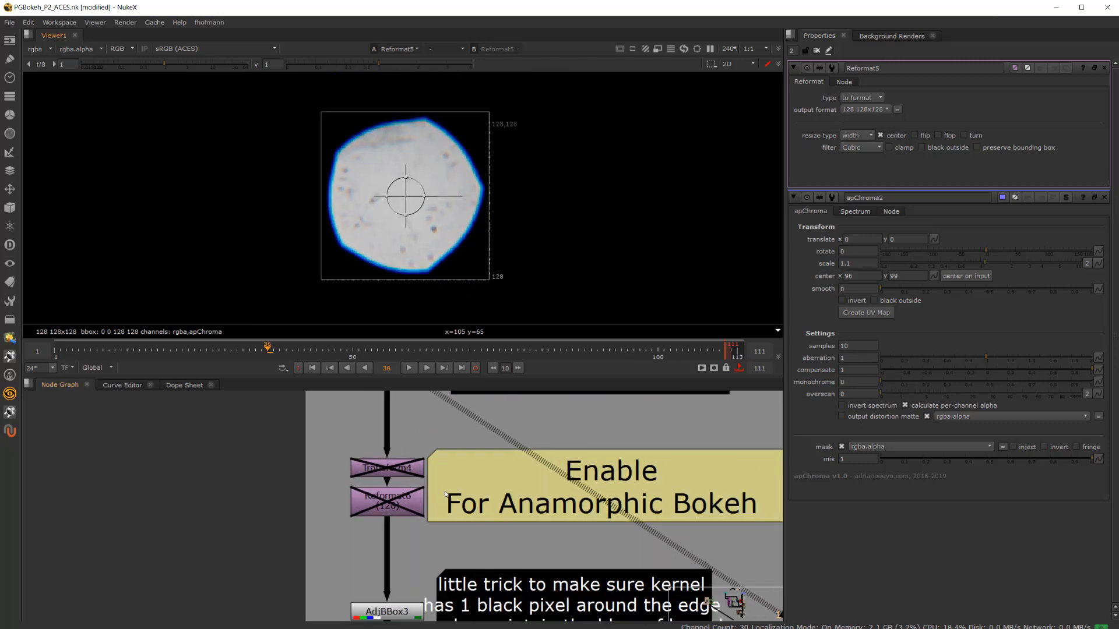
{"action": "left_click", "coordinate": [399, 509]}
{"action": "key", "text": "1"}
- Toggle Transform4 and Reformat6 on and off together to compare the anamorphic squeeze, leave them disabled, and open Transform4's properties
{"action": "left_click_drag", "start_coordinate": [340, 430], "coordinate": [476, 555]}
{"action": "key", "text": "d"}
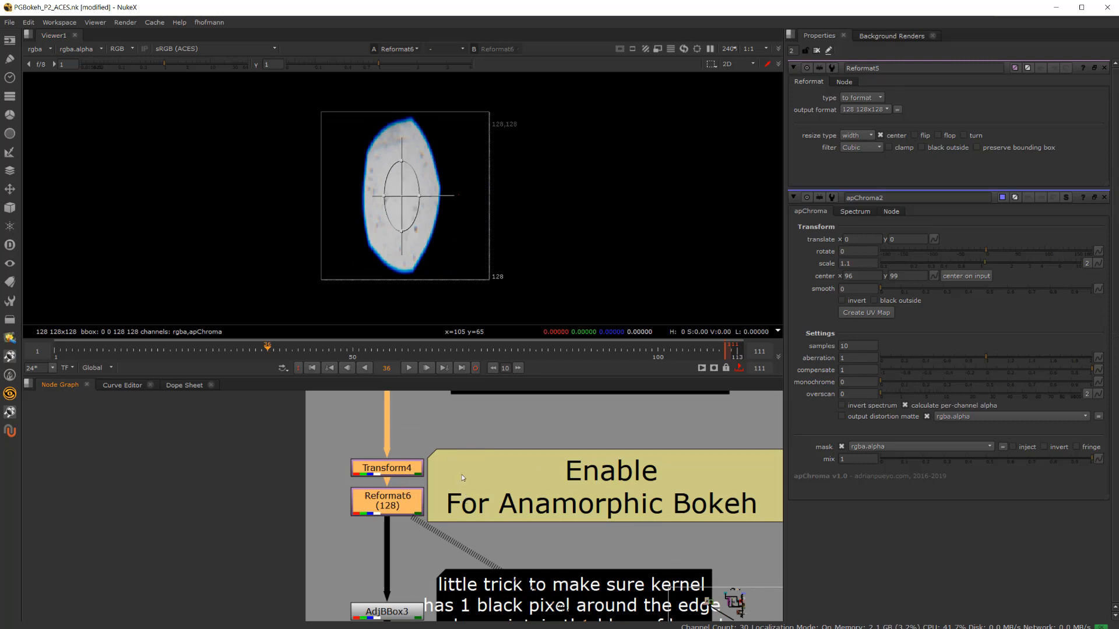
{"action": "key", "text": "d"}
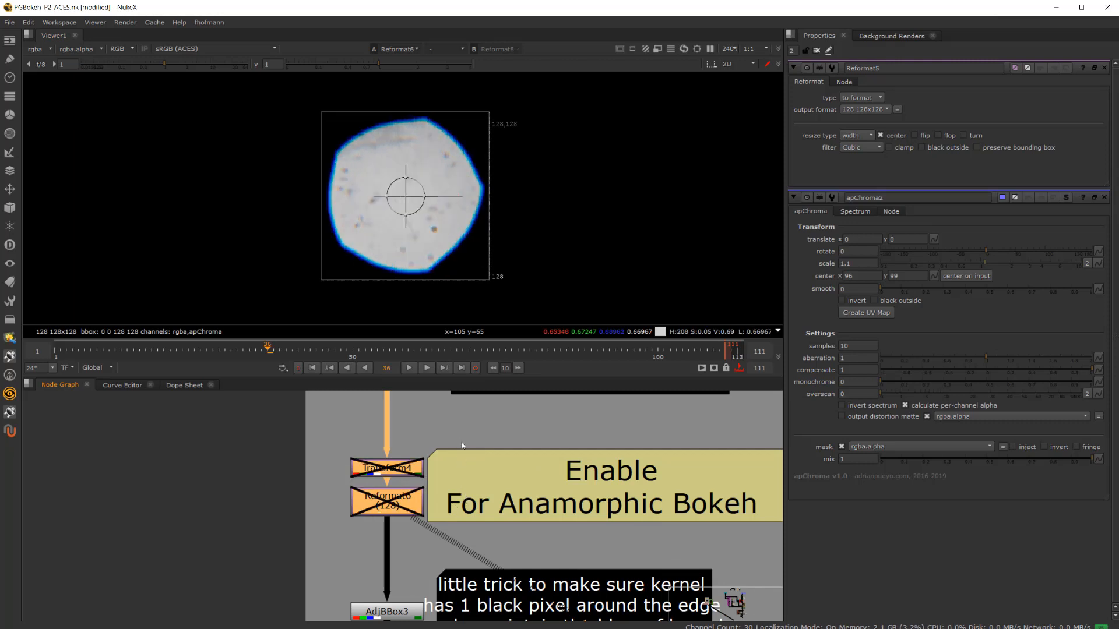
{"action": "key", "text": "d"}
{"action": "key", "text": "d"}
{"action": "key", "text": "d"}
{"action": "key", "text": "d"}
{"action": "key", "text": "d"}
{"action": "key", "text": "d"}
{"action": "key", "text": "d"}
{"action": "key", "text": "d"}
{"action": "double_click", "coordinate": [393, 475]}
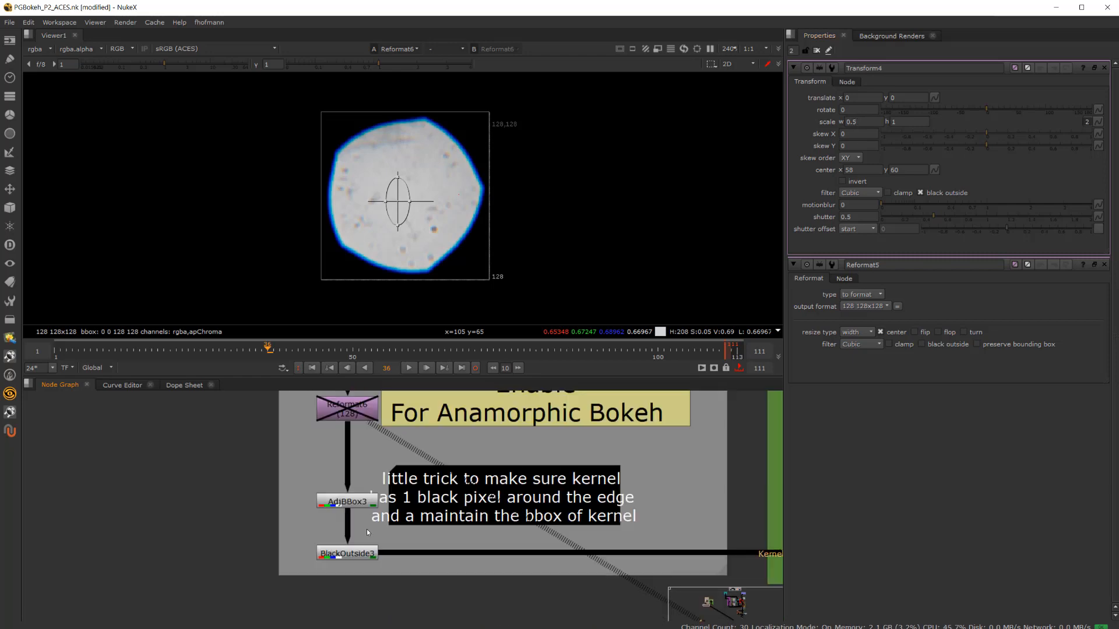
- View the AdjBBox3 output, inspect its bounding box at the kernel's edge up close, and view BlackOutside3 for comparison
{"action": "left_click", "coordinate": [357, 501]}
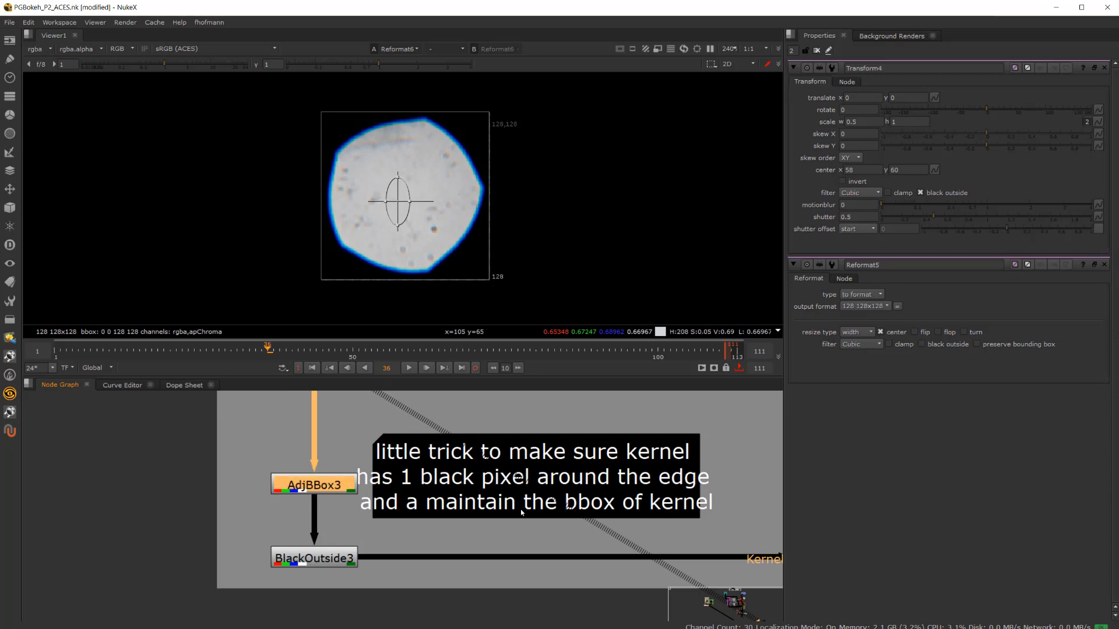
{"action": "key", "text": "1"}
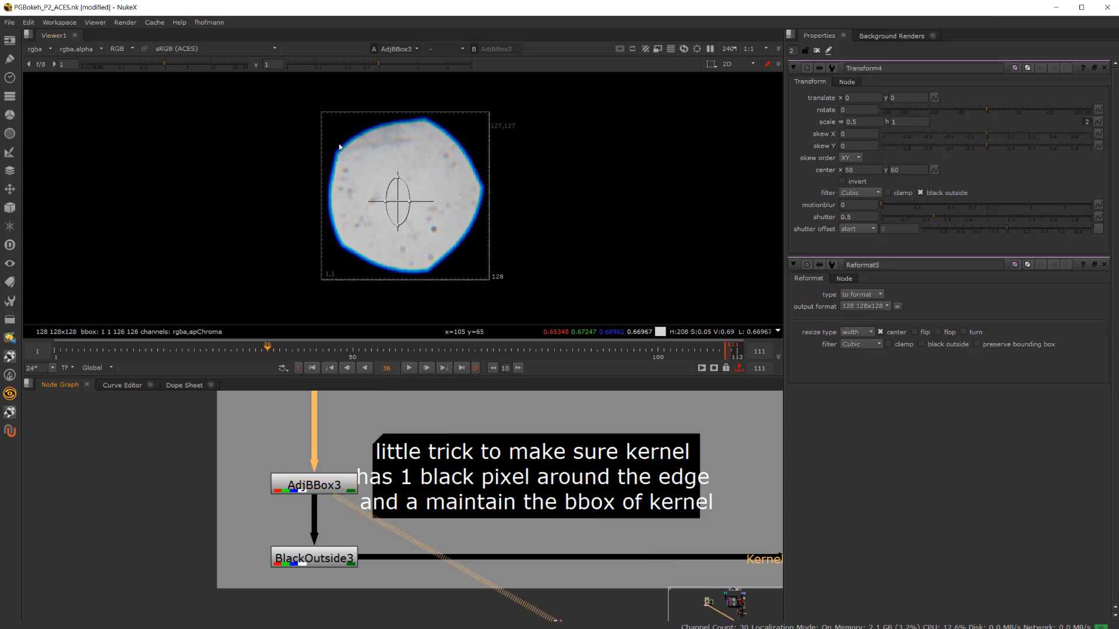
{"action": "scroll", "coordinate": [339, 147], "scroll_direction": "up", "scroll_amount": 1}
{"action": "scroll", "coordinate": [515, 99], "scroll_direction": "up", "scroll_amount": 13}
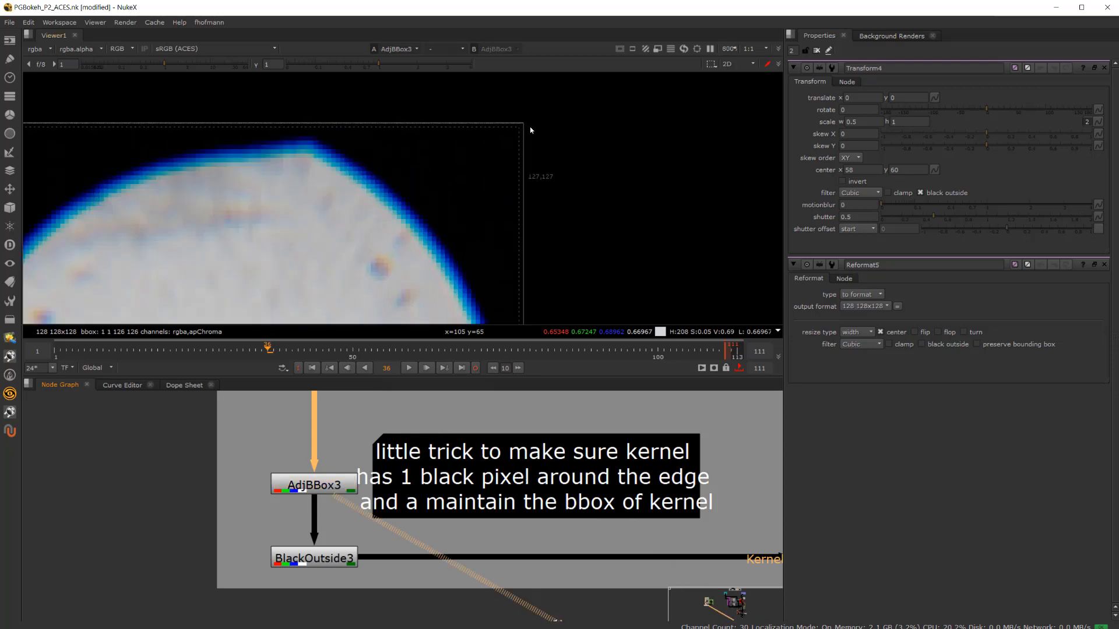
{"action": "left_click", "coordinate": [326, 560]}
{"action": "key", "text": "1"}
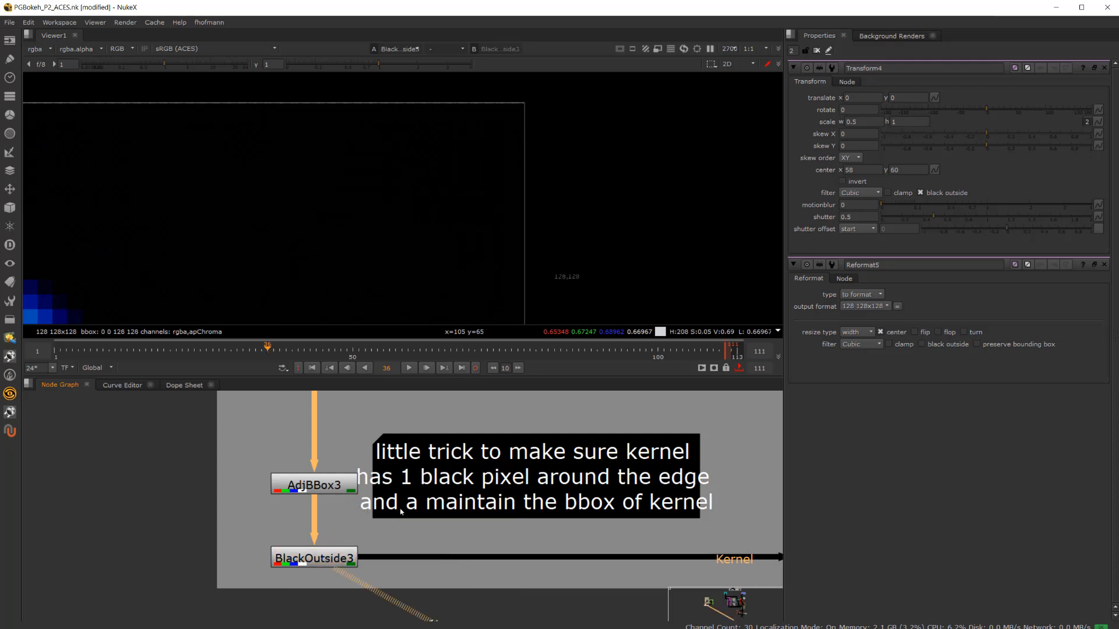
- Check BlackOutside3's alpha channel in the viewer and return to the full-colour view of the whole kernel
{"action": "scroll", "coordinate": [486, 185], "scroll_direction": "down", "scroll_amount": 9}
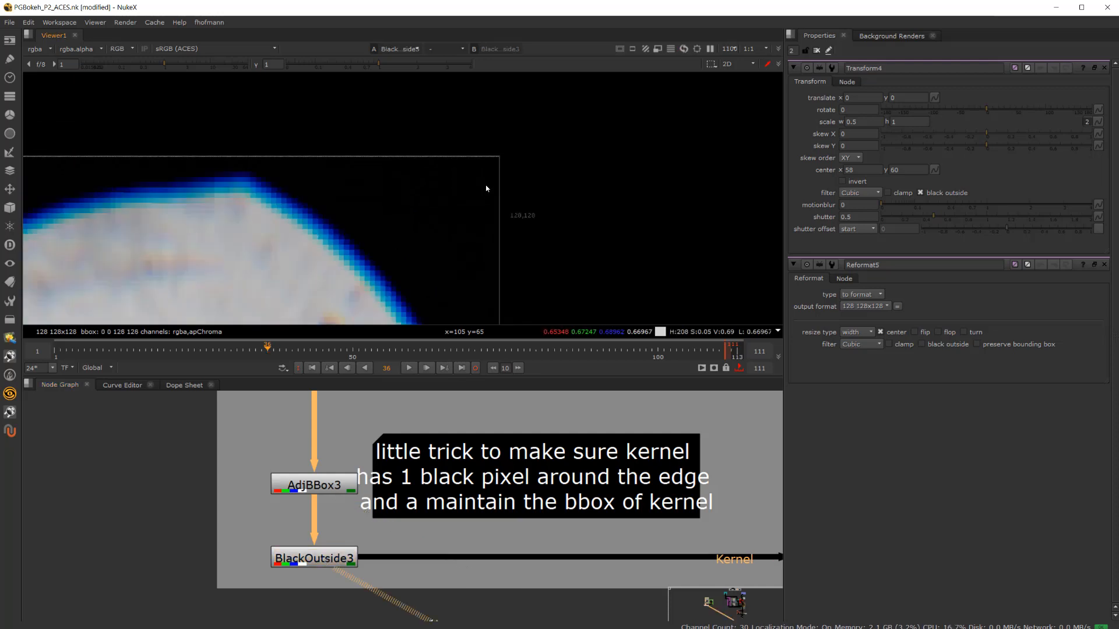
{"action": "key", "text": "a"}
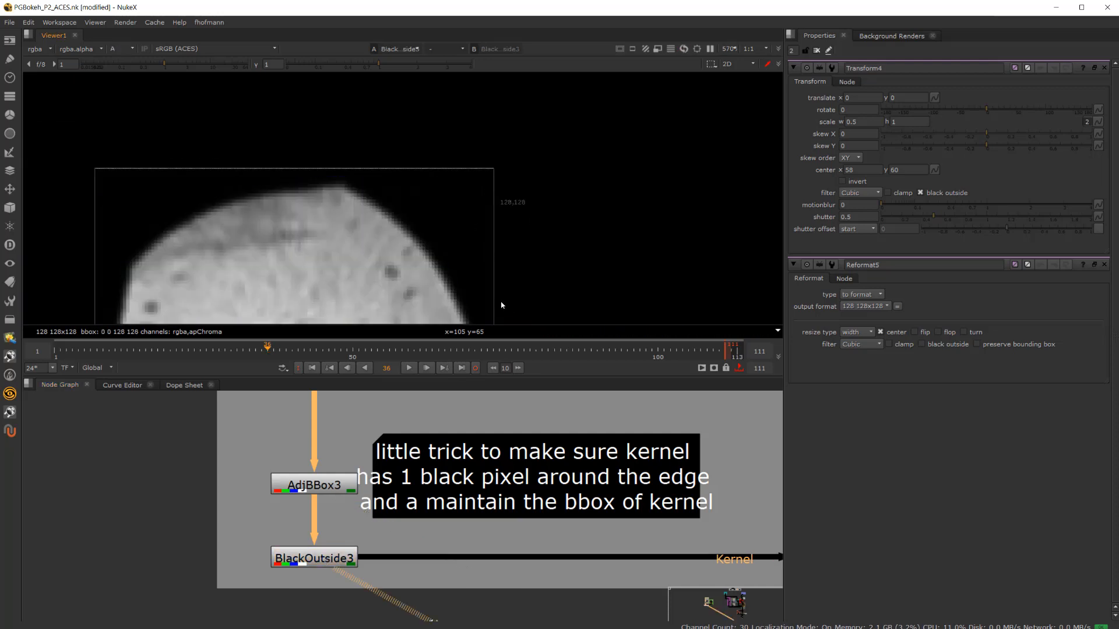
{"action": "key", "text": "a"}
{"action": "scroll", "coordinate": [435, 258], "scroll_direction": "down", "scroll_amount": 7}
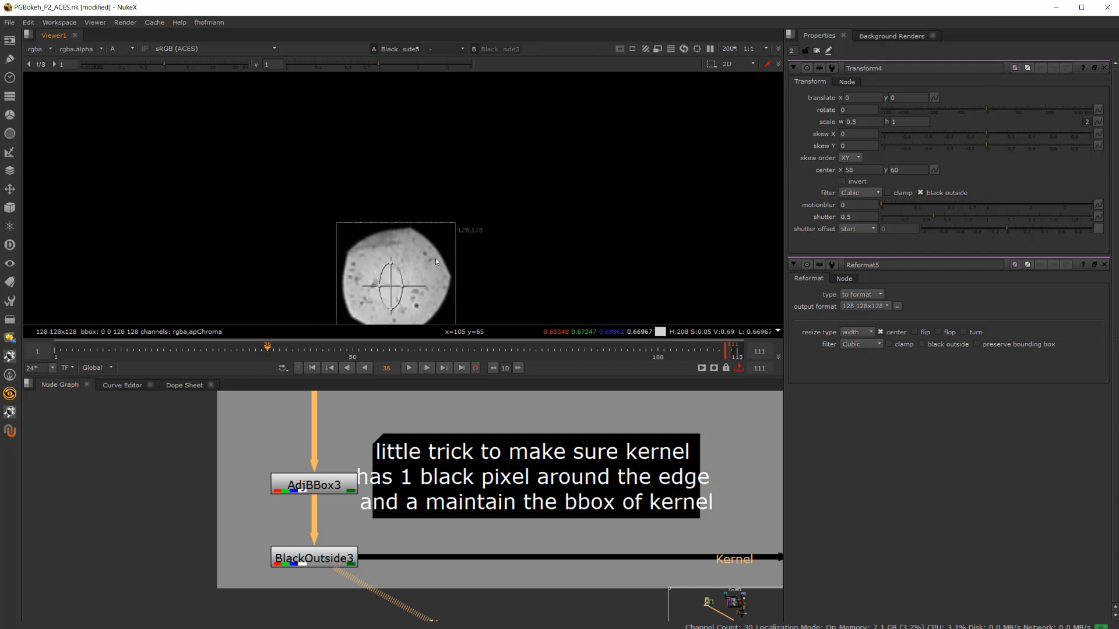
- Go to the SIMPLE EXAMPLE section of the node graph and view CheckerBoard1's output
{"action": "scroll", "coordinate": [470, 539], "scroll_direction": "down", "scroll_amount": 5}
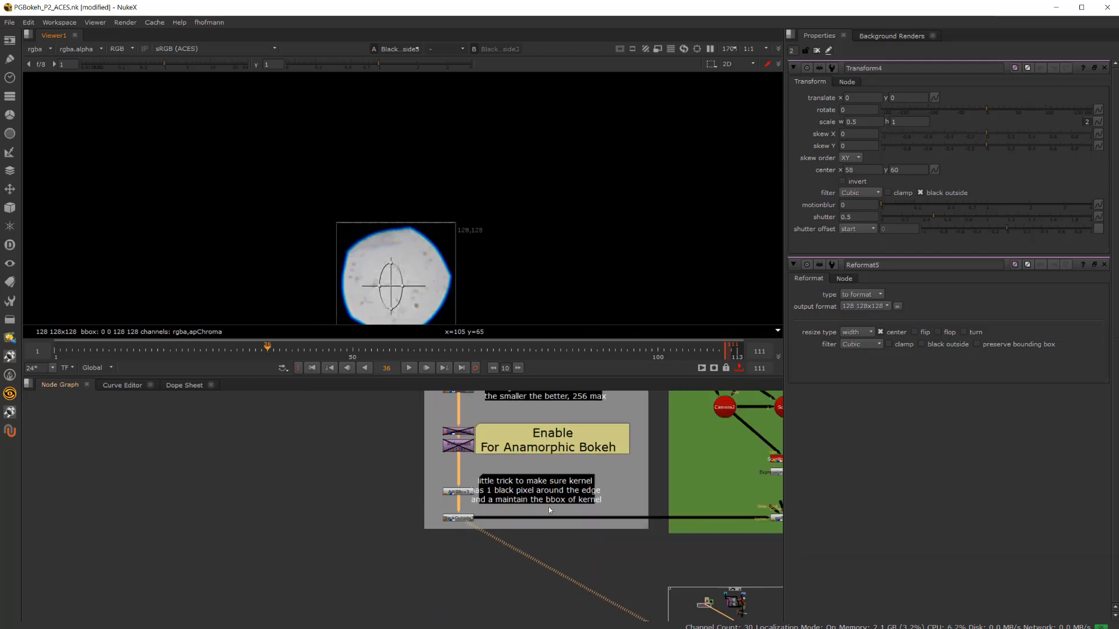
{"action": "middle_click_drag", "start_coordinate": [470, 538], "coordinate": [404, 555]}
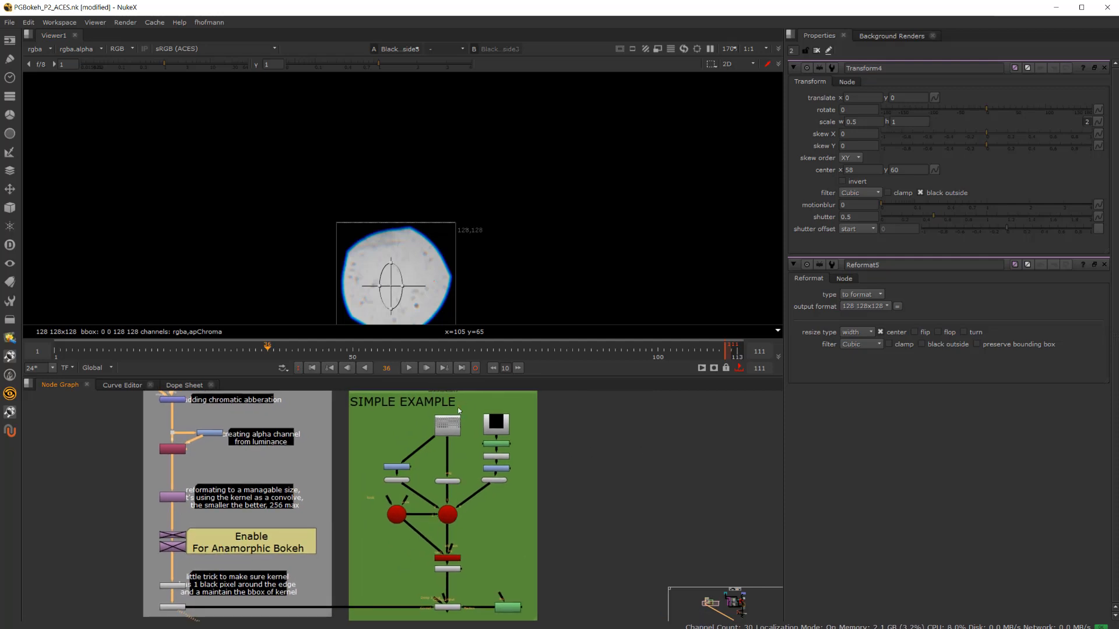
{"action": "left_click", "coordinate": [449, 426]}
{"action": "key", "text": "1"}
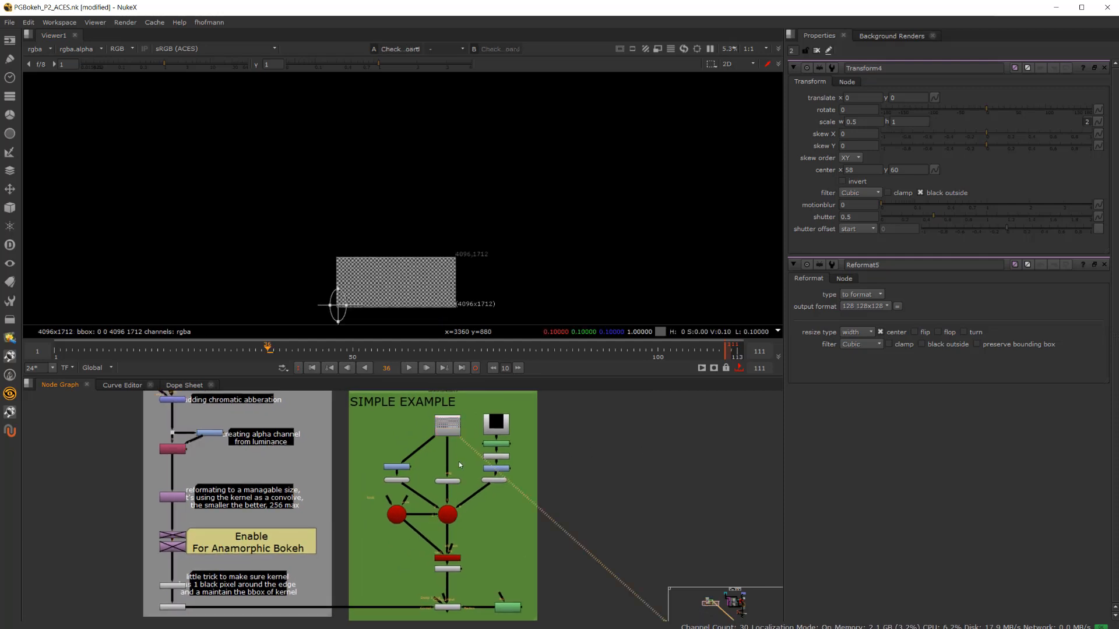
{"action": "scroll", "coordinate": [459, 465], "scroll_direction": "up", "scroll_amount": 3}
{"action": "scroll", "coordinate": [425, 519], "scroll_direction": "down", "scroll_amount": 1}
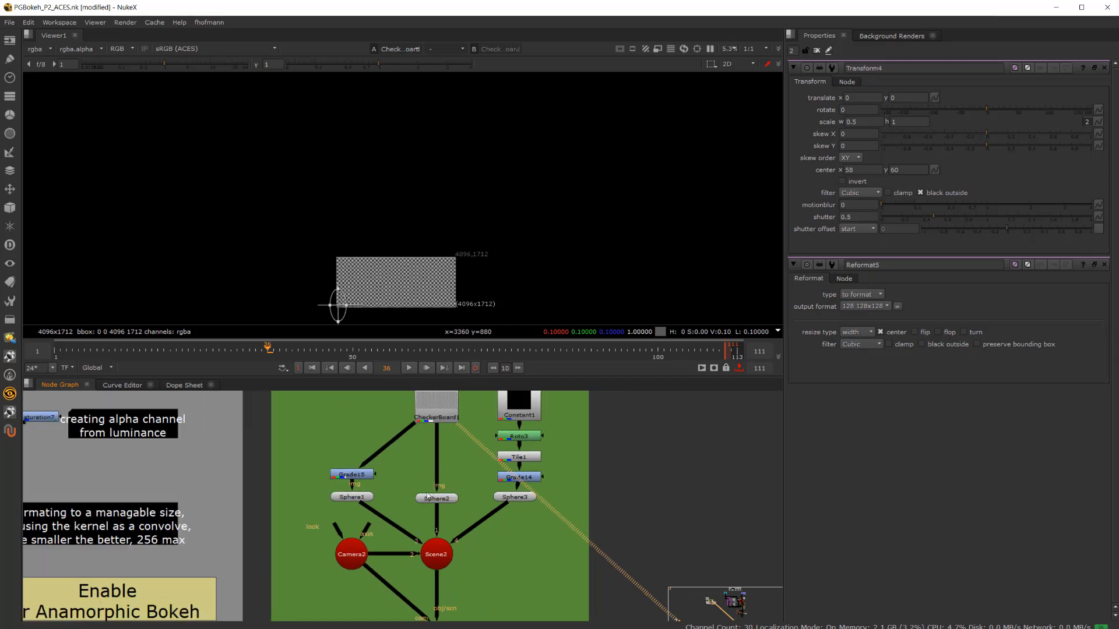
- Look over the sphere, camera and scene nodes, and view Scene2's 3D output in the viewer
{"action": "middle_click_drag", "start_coordinate": [425, 518], "coordinate": [440, 480]}
{"action": "scroll", "coordinate": [440, 481], "scroll_direction": "up", "scroll_amount": 1}
{"action": "scroll", "coordinate": [460, 520], "scroll_direction": "down", "scroll_amount": 2}
{"action": "scroll", "coordinate": [460, 520], "scroll_direction": "up", "scroll_amount": 4}
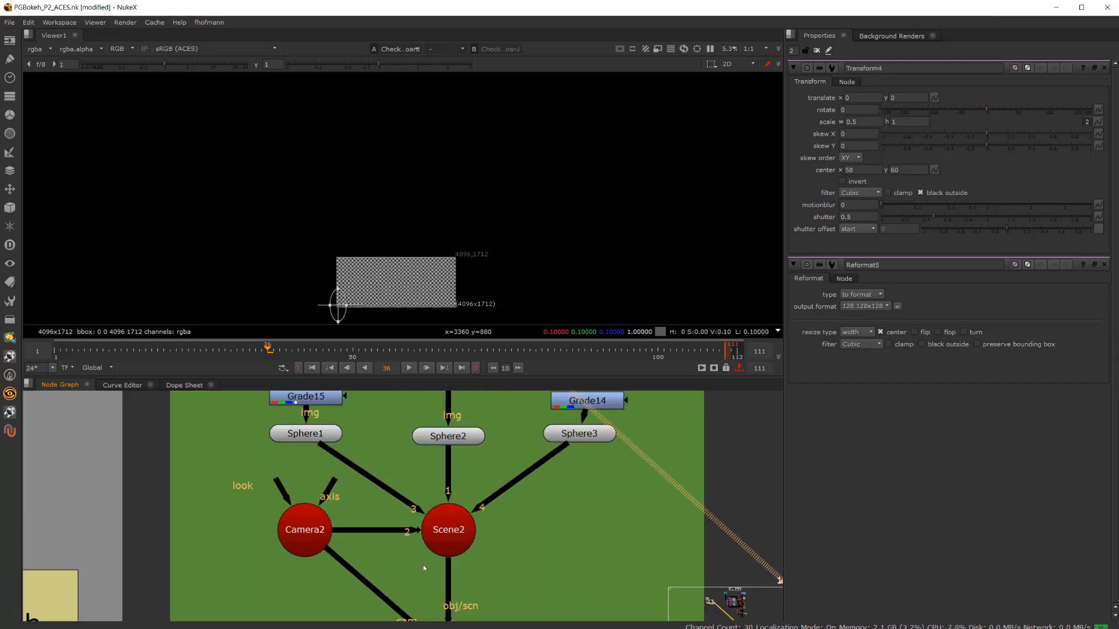
{"action": "scroll", "coordinate": [424, 564], "scroll_direction": "down", "scroll_amount": 1}
{"action": "middle_click_drag", "start_coordinate": [428, 565], "coordinate": [435, 542]}
{"action": "left_click", "coordinate": [443, 517]}
{"action": "key", "text": "1"}
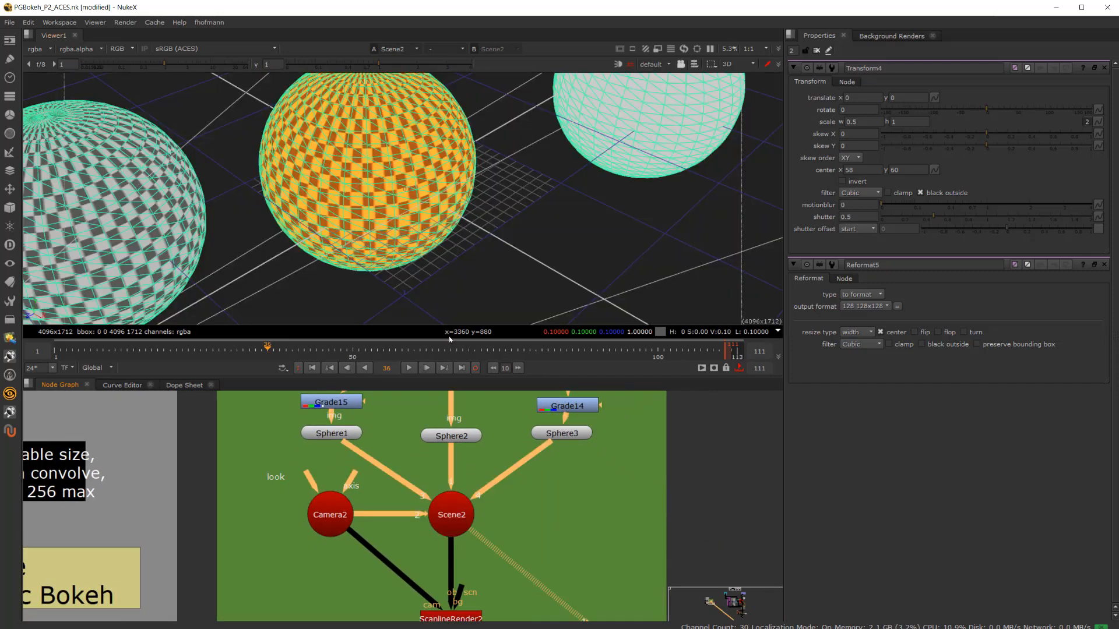
- Examine the layout of the three spheres and the camera in the 3D scene from several angles
{"action": "scroll", "coordinate": [508, 251], "scroll_direction": "down", "scroll_amount": 8}
{"action": "scroll", "coordinate": [374, 230], "scroll_direction": "up", "scroll_amount": 5}
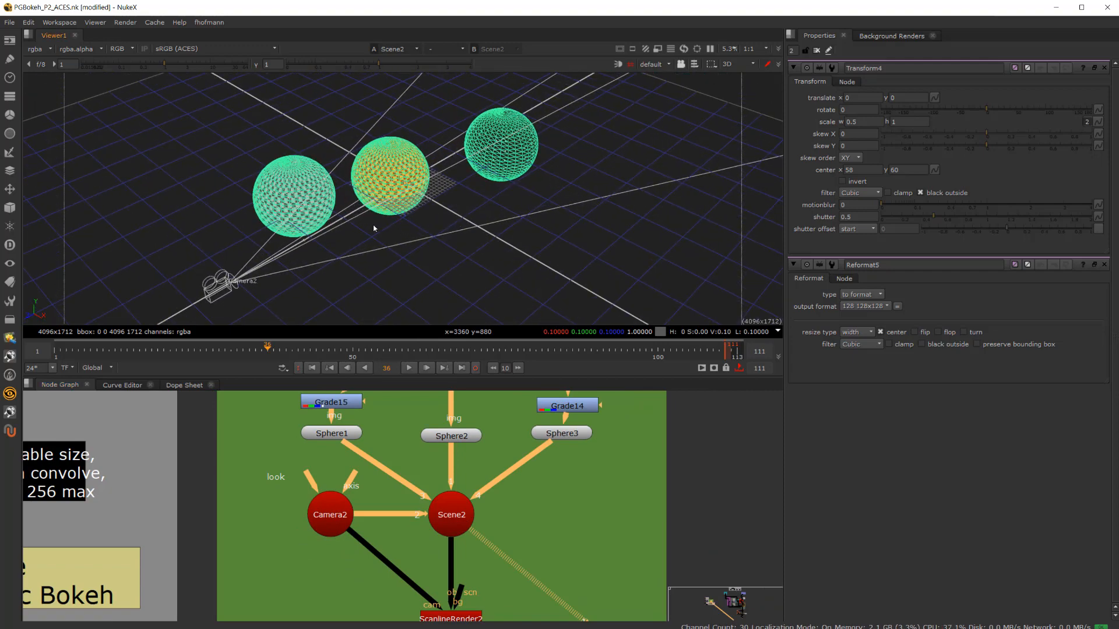
{"action": "left_click_drag", "start_coordinate": [344, 235], "coordinate": [400, 245], "text": "ctrl"}
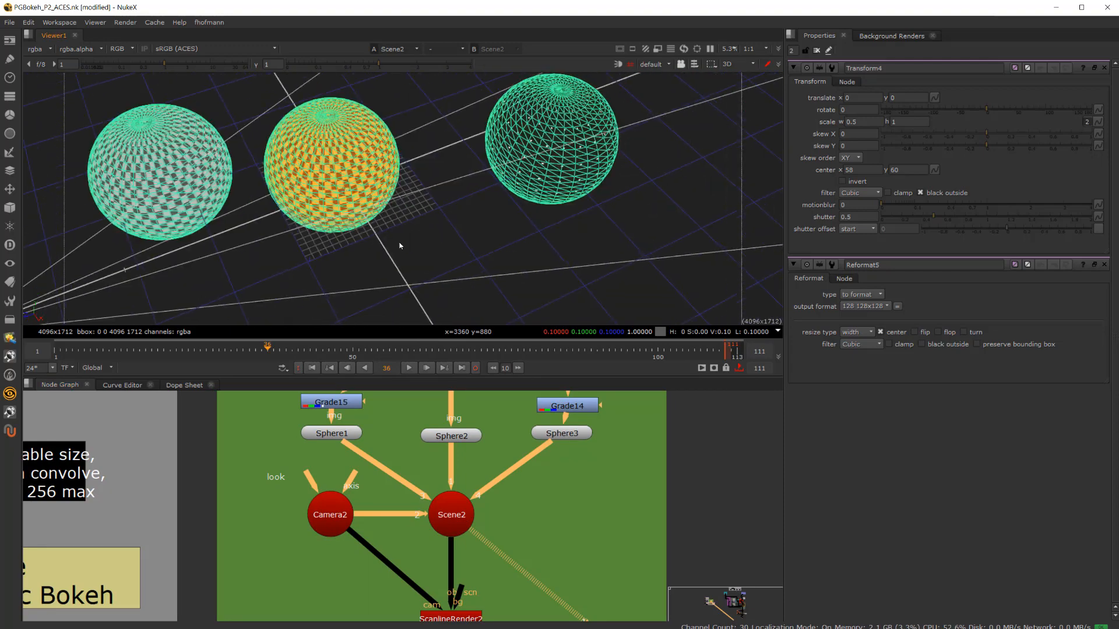
{"action": "middle_click_drag", "start_coordinate": [400, 245], "coordinate": [362, 243], "text": "alt"}
{"action": "mouse_move", "coordinate": [362, 242]}
{"action": "left_mouse_down", "text": "alt"}
{"action": "mouse_move", "coordinate": [373, 244]}
{"action": "mouse_move", "coordinate": [344, 237]}
{"action": "left_mouse_up", "text": "alt"}
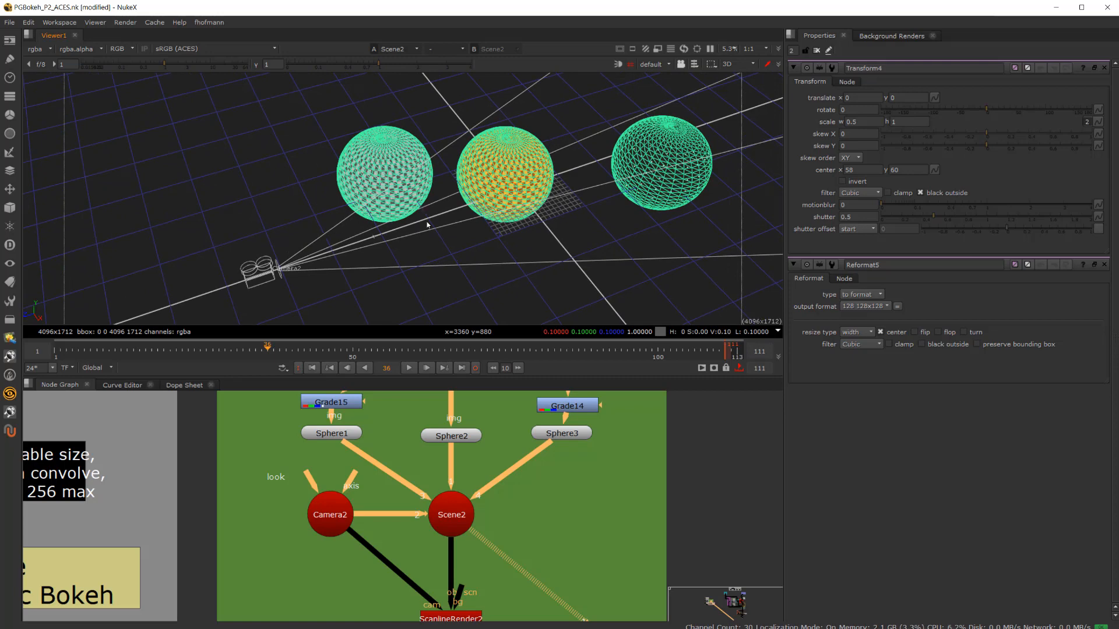
{"action": "left_click_drag", "start_coordinate": [427, 225], "coordinate": [393, 232], "text": "ctrl"}
{"action": "mouse_move", "coordinate": [393, 232]}
{"action": "middle_mouse_down", "text": "alt"}
{"action": "mouse_move", "coordinate": [437, 242]}
{"action": "mouse_move", "coordinate": [375, 245]}
{"action": "middle_mouse_up", "text": "alt"}
{"action": "left_click_drag", "start_coordinate": [375, 245], "coordinate": [401, 255], "text": "ctrl"}
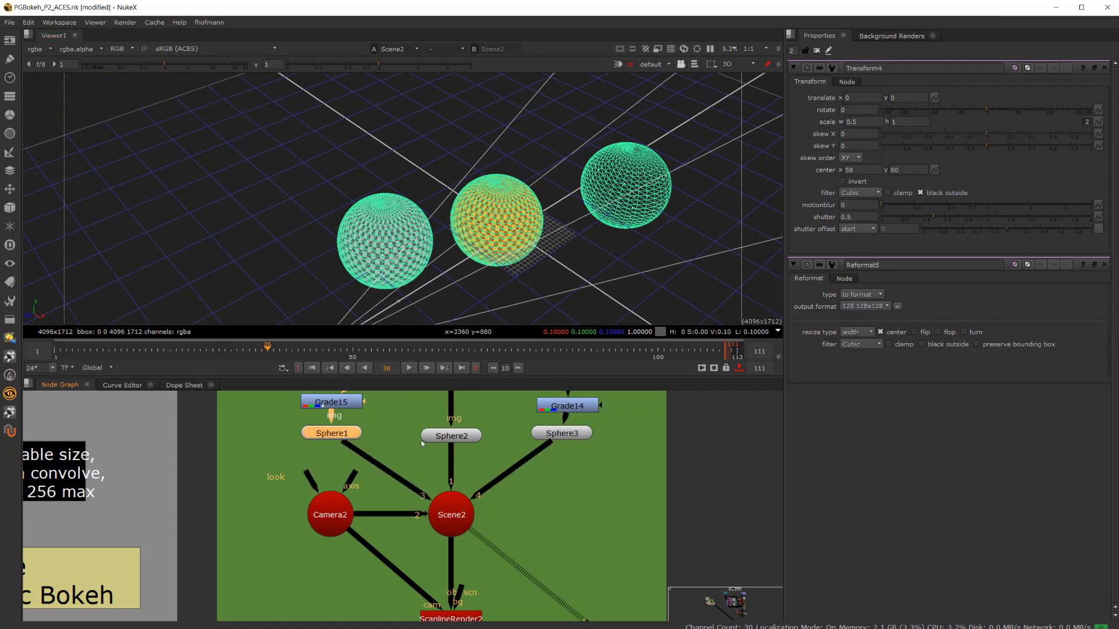
- Select Sphere2 and Scene2 in turn, and open Camera2's projection settings to review focal distance and fstop
{"action": "left_click", "coordinate": [452, 435]}
{"action": "left_click", "coordinate": [451, 514]}
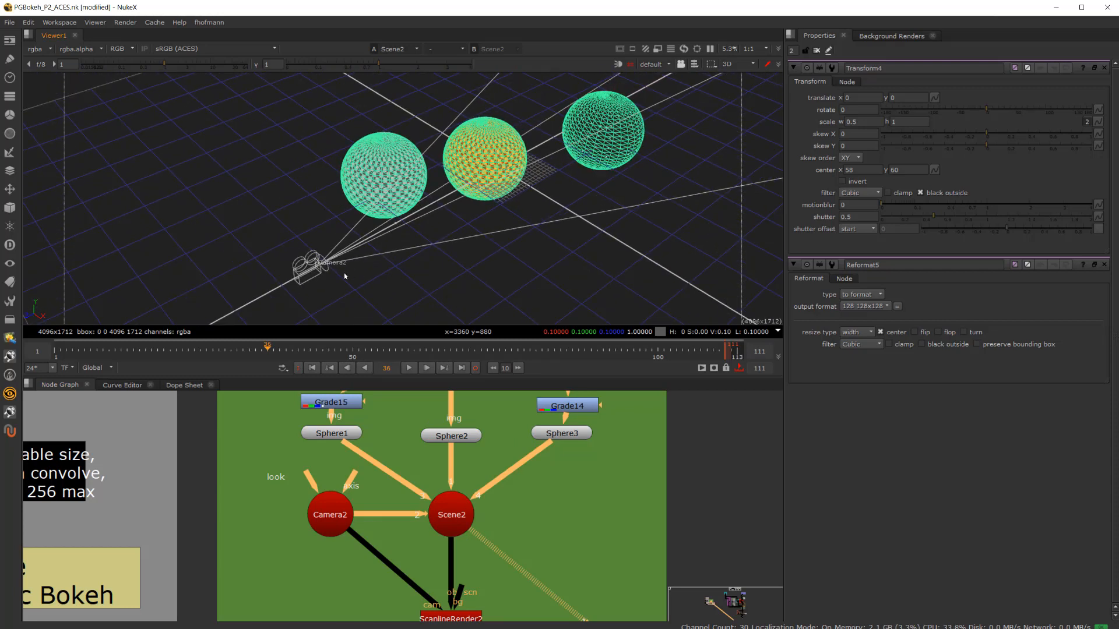
{"action": "left_click", "coordinate": [315, 275]}
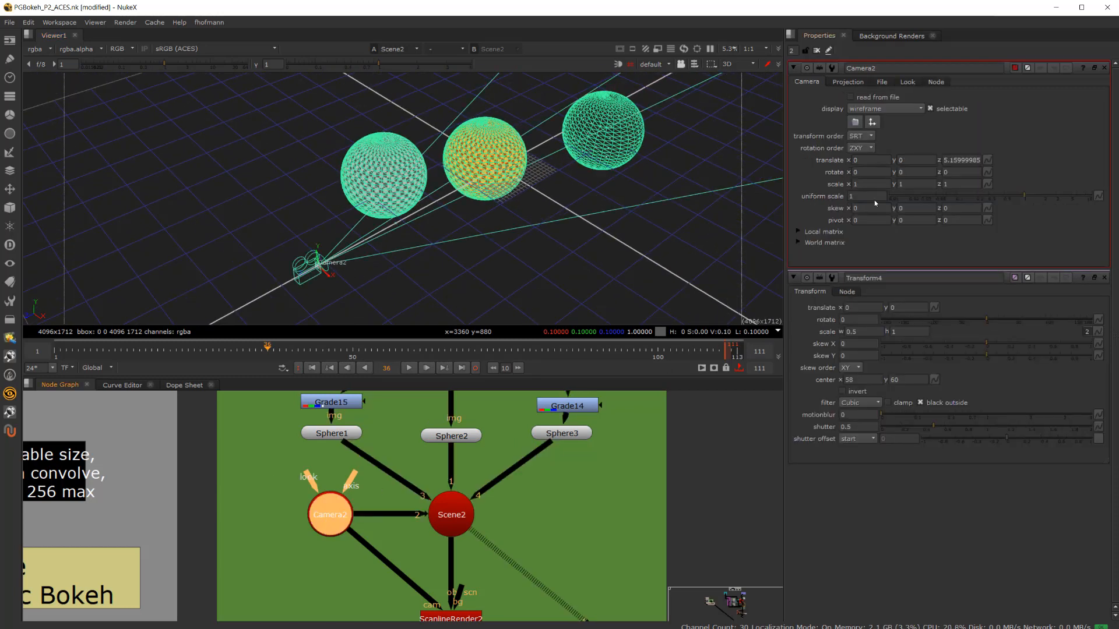
{"action": "left_click", "coordinate": [848, 82]}
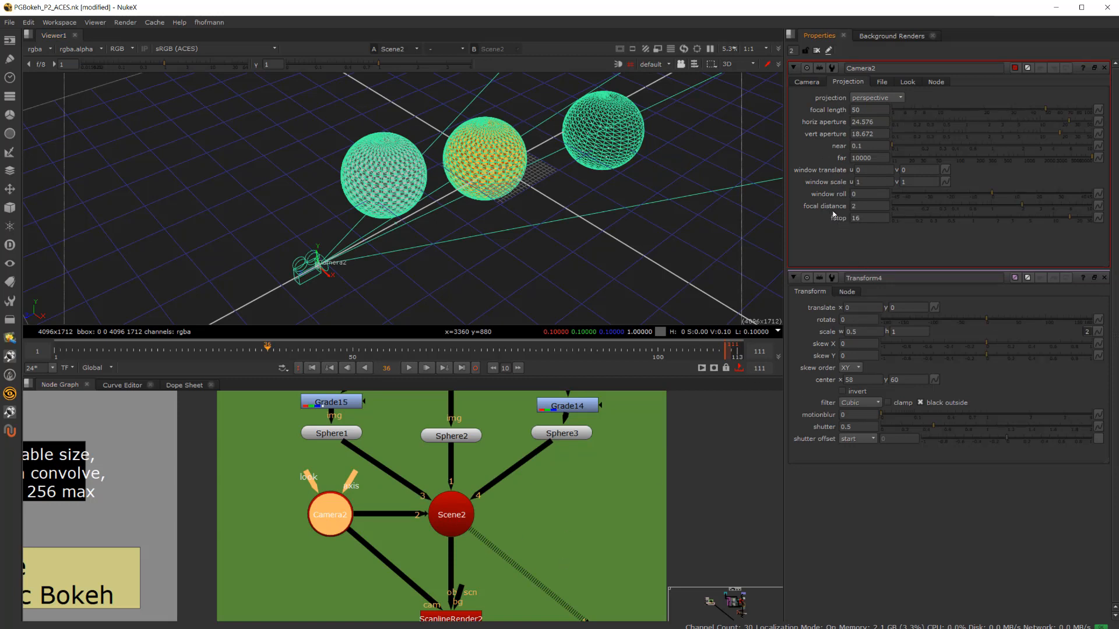
- View ScanlineRender2's output and switch the viewer to 2D to inspect the full rendered frame
{"action": "middle_click_drag", "start_coordinate": [434, 576], "coordinate": [430, 531]}
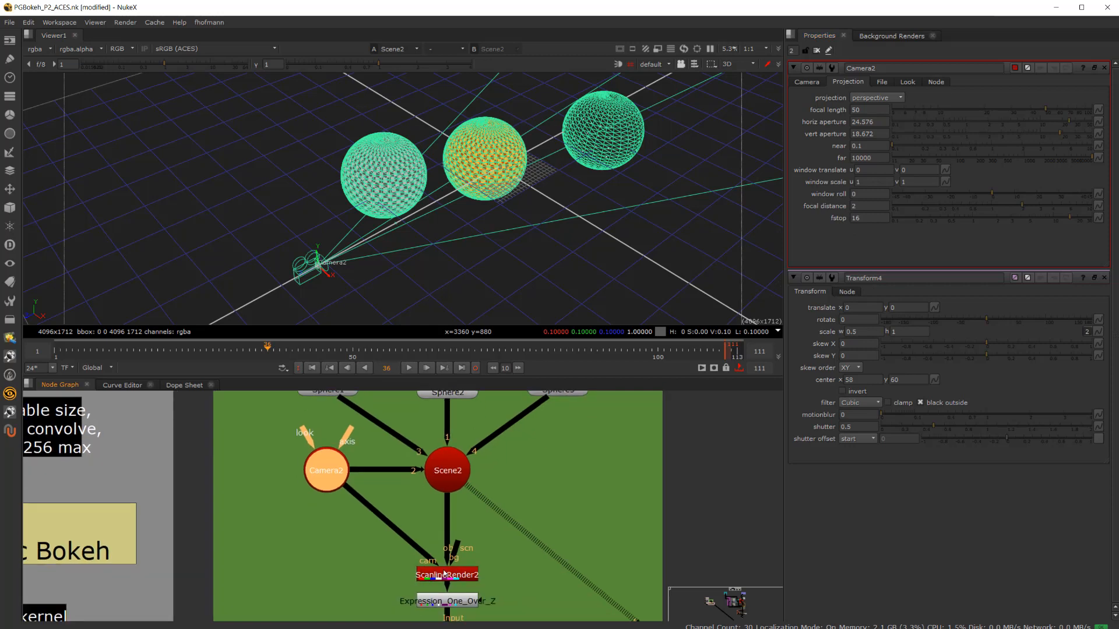
{"action": "left_click", "coordinate": [449, 574]}
{"action": "key", "text": "1"}
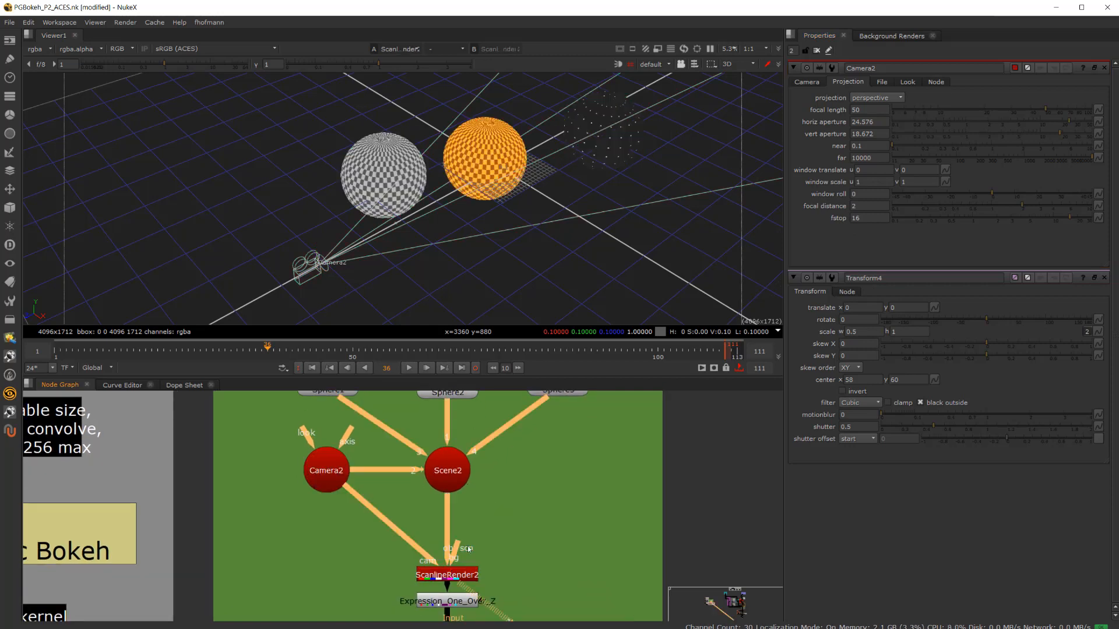
{"action": "key", "text": "Tab"}
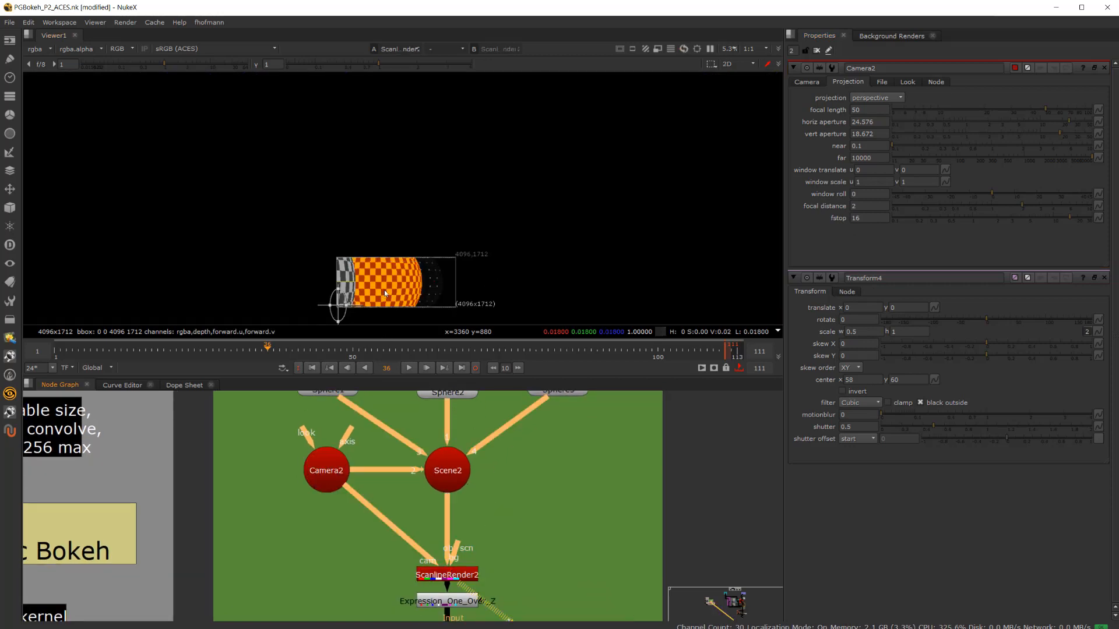
{"action": "scroll", "coordinate": [401, 289], "scroll_direction": "up", "scroll_amount": 5}
{"action": "scroll", "coordinate": [407, 268], "scroll_direction": "down", "scroll_amount": 1}
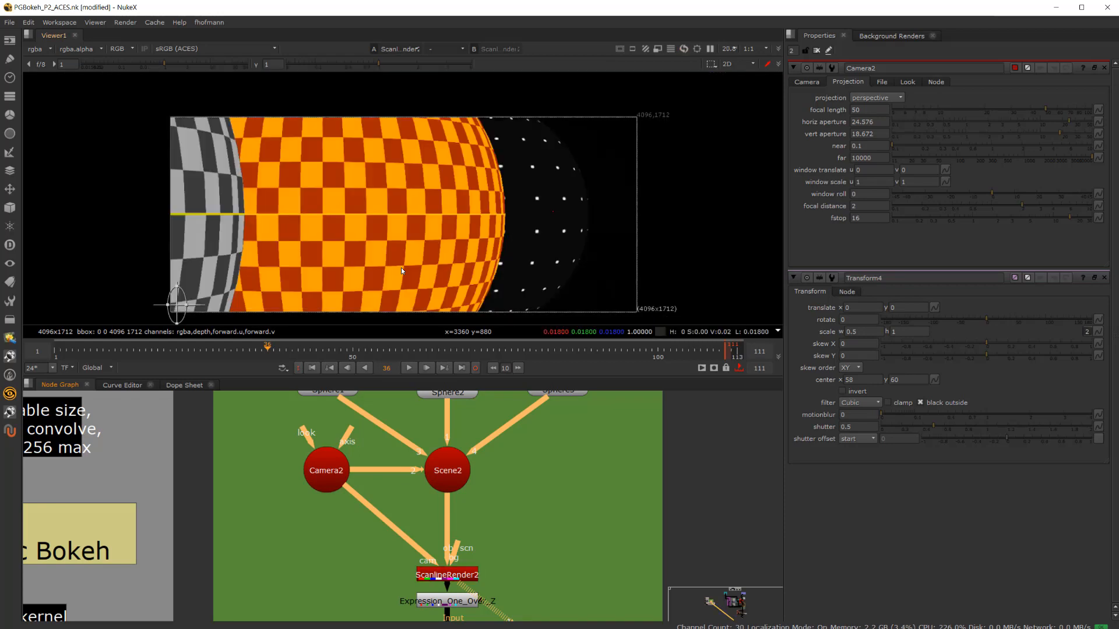
- Move the Expression_One_Over_Z node slightly further below ScanlineRender2
{"action": "scroll", "coordinate": [532, 510], "scroll_direction": "up", "scroll_amount": 3}
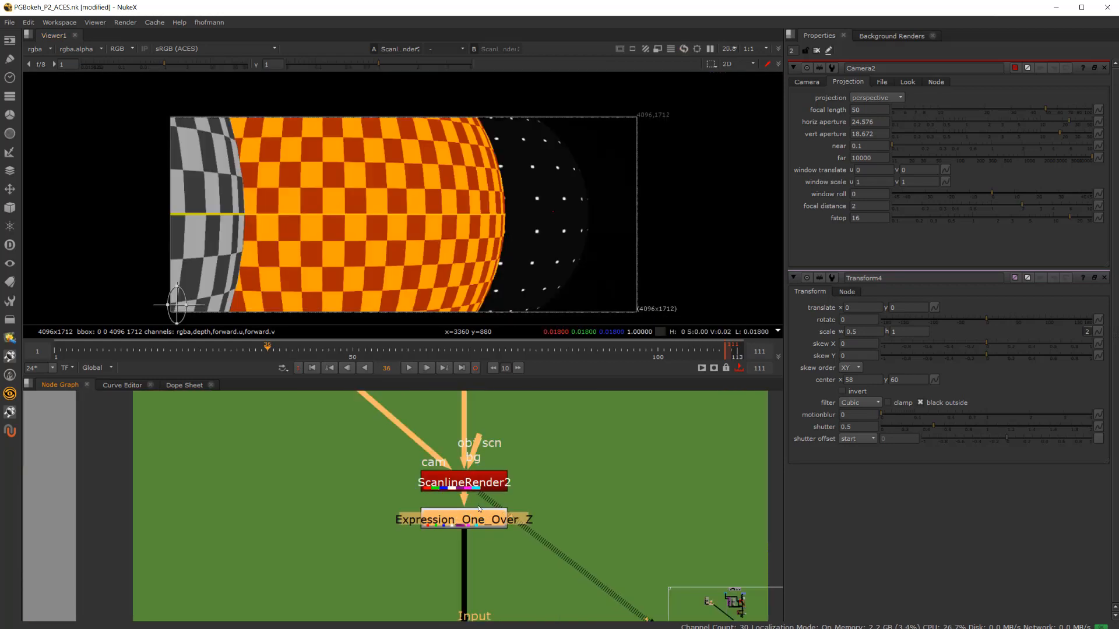
{"action": "left_click", "coordinate": [478, 484]}
{"action": "left_click", "coordinate": [489, 396]}
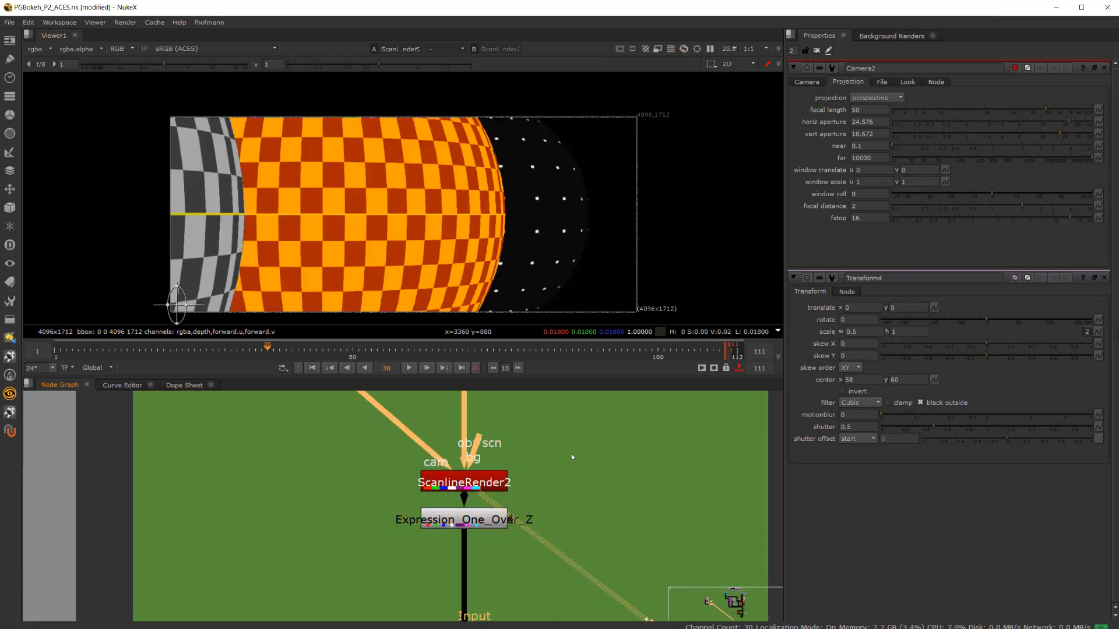
{"action": "left_click_drag", "start_coordinate": [459, 527], "coordinate": [462, 542]}
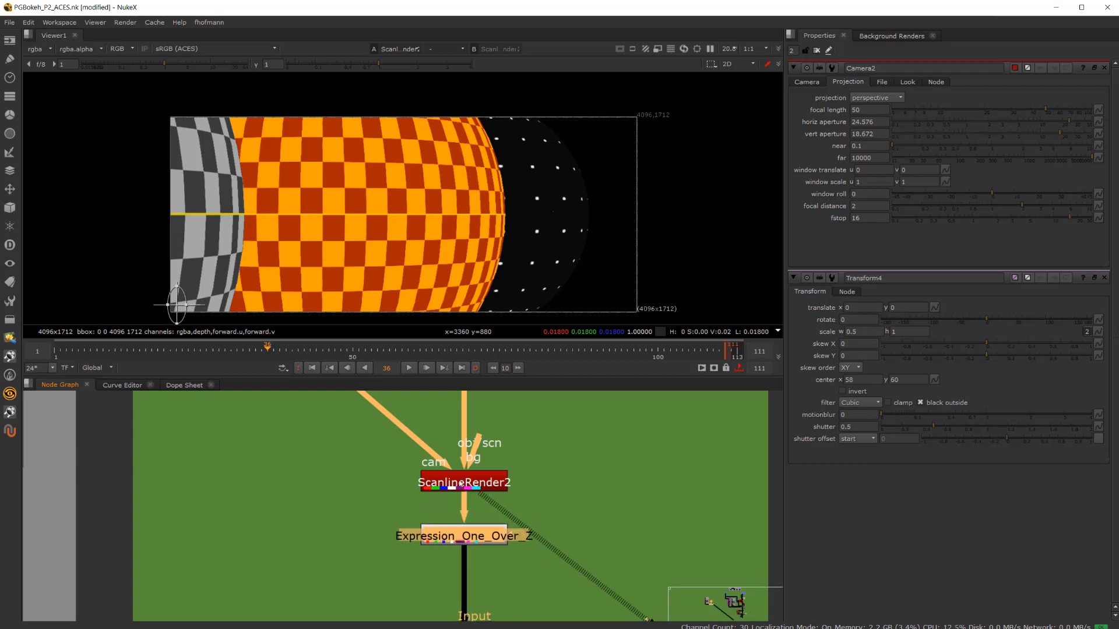
- Open ScanlineRender2's properties and display its depth layer in the viewer
{"action": "double_click", "coordinate": [461, 484]}
{"action": "left_click", "coordinate": [53, 50]}
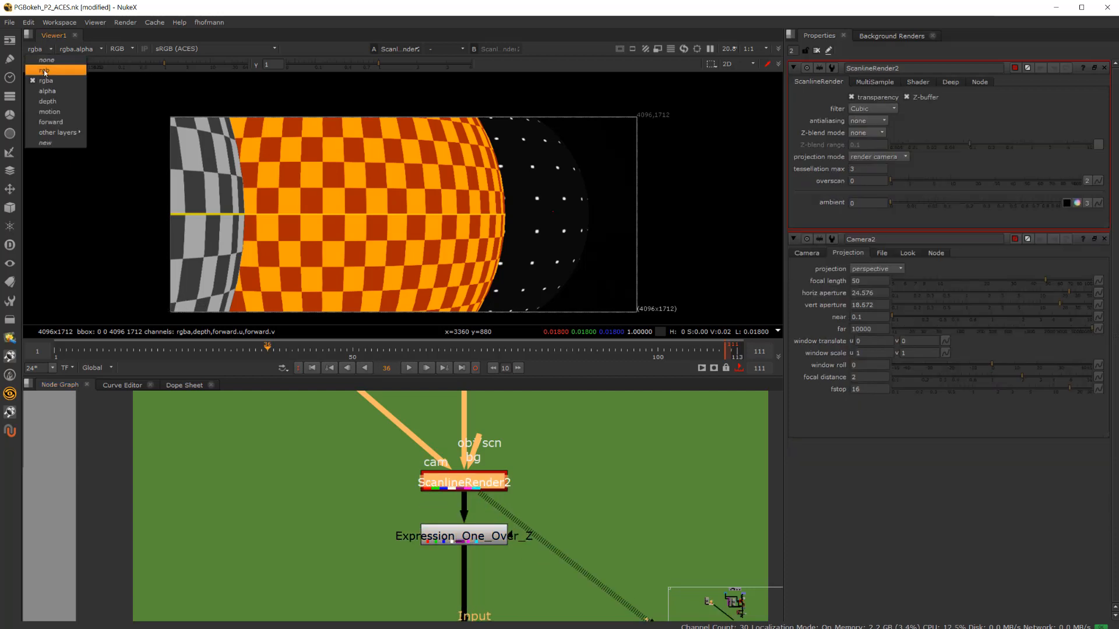
{"action": "left_click", "coordinate": [48, 102]}
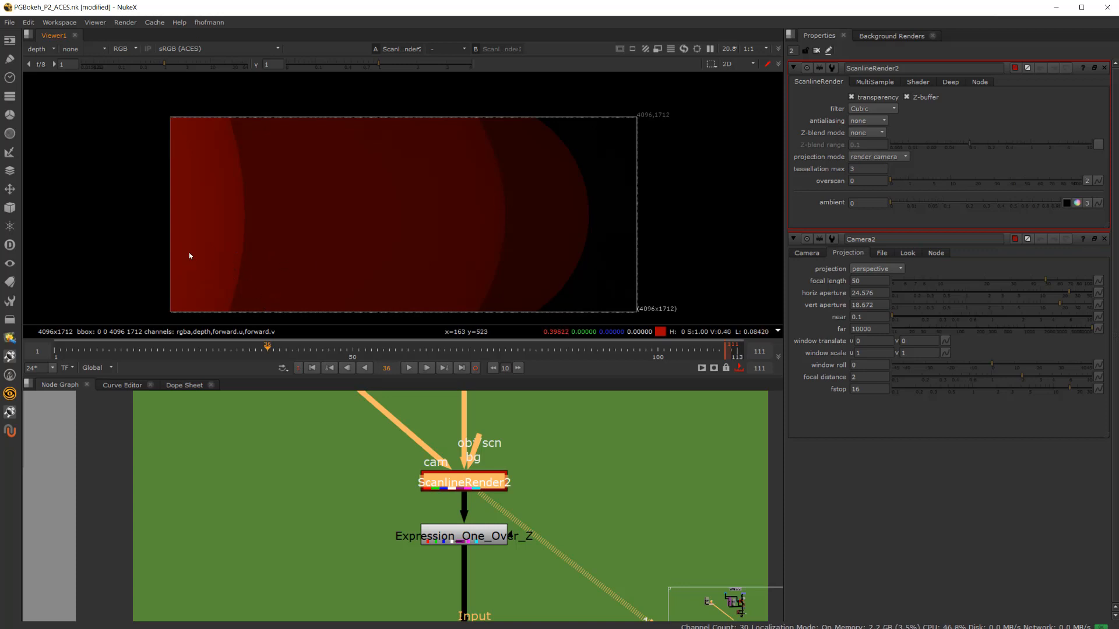
- View the depth output of Expression_One_Over_Z and open its properties to review the 1/z expression
{"action": "left_click", "coordinate": [474, 540]}
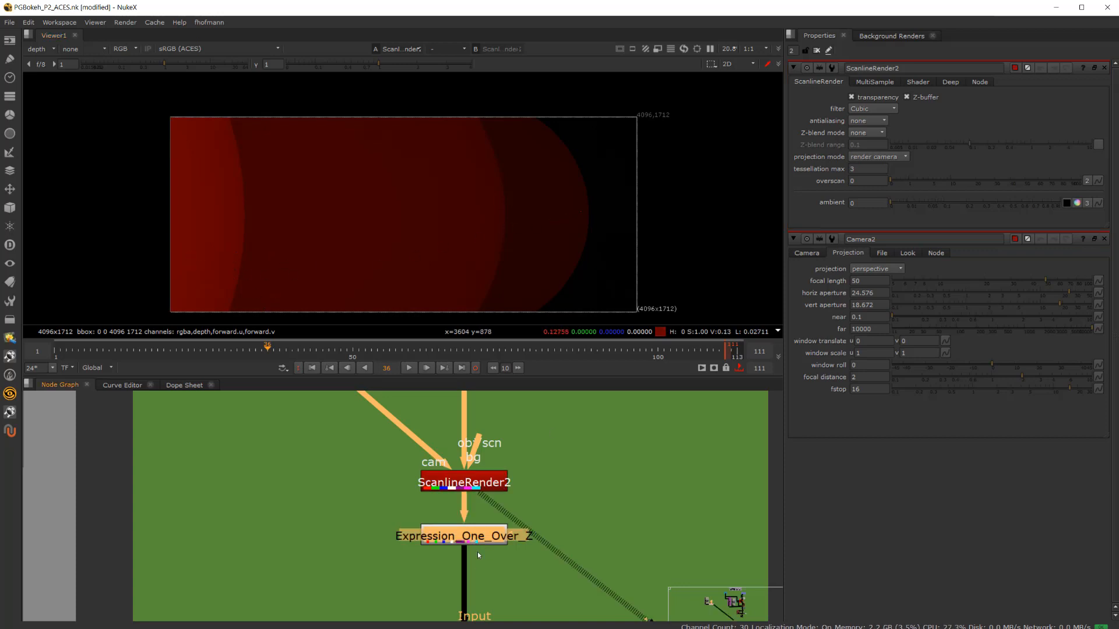
{"action": "key", "text": "1"}
{"action": "scroll", "coordinate": [417, 241], "scroll_direction": "down", "scroll_amount": 2}
{"action": "scroll", "coordinate": [418, 241], "scroll_direction": "up", "scroll_amount": 1}
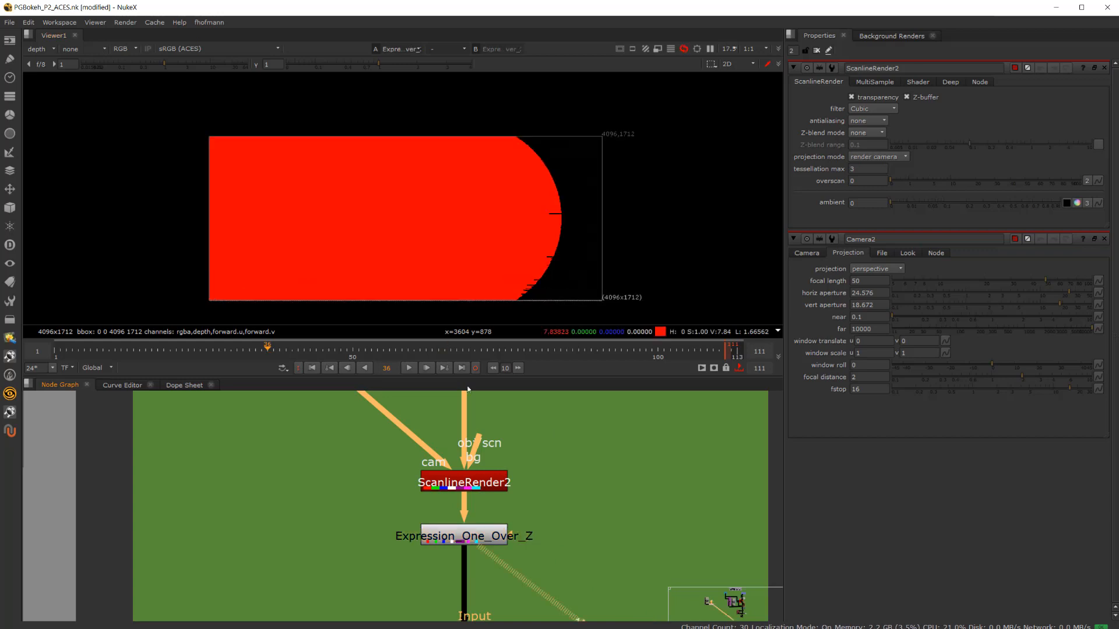
{"action": "double_click", "coordinate": [494, 541]}
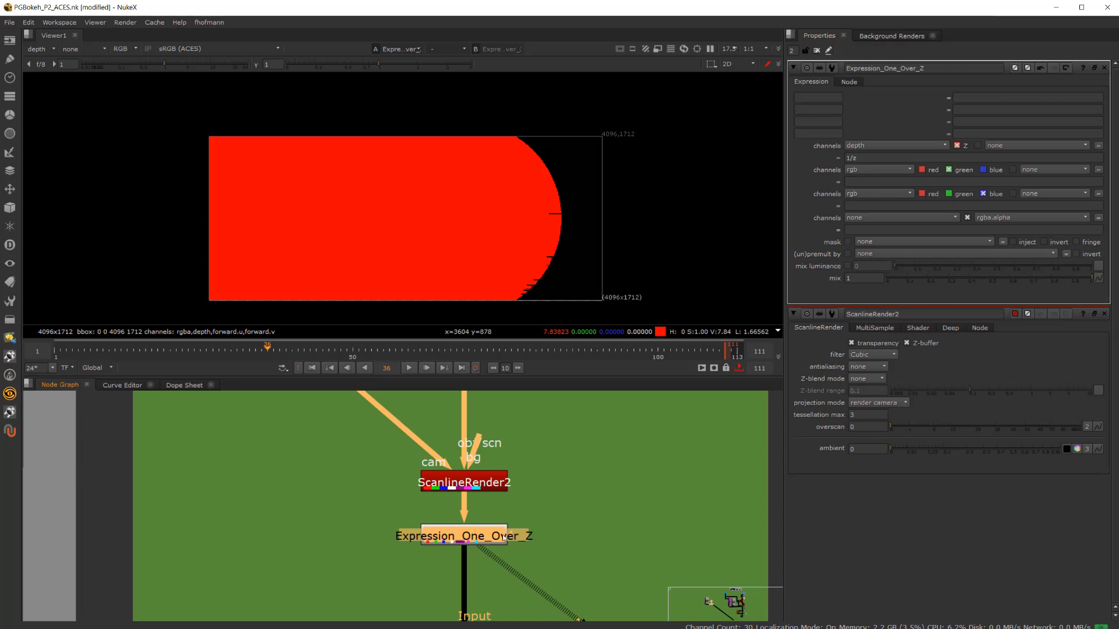
- View pgBokeh2's output and set the viewer layer back to rgba
{"action": "scroll", "coordinate": [503, 537], "scroll_direction": "down", "scroll_amount": 2}
{"action": "middle_click_drag", "start_coordinate": [503, 538], "coordinate": [519, 421]}
{"action": "scroll", "coordinate": [490, 512], "scroll_direction": "up", "scroll_amount": 2}
{"action": "left_click", "coordinate": [489, 507]}
{"action": "key", "text": "1"}
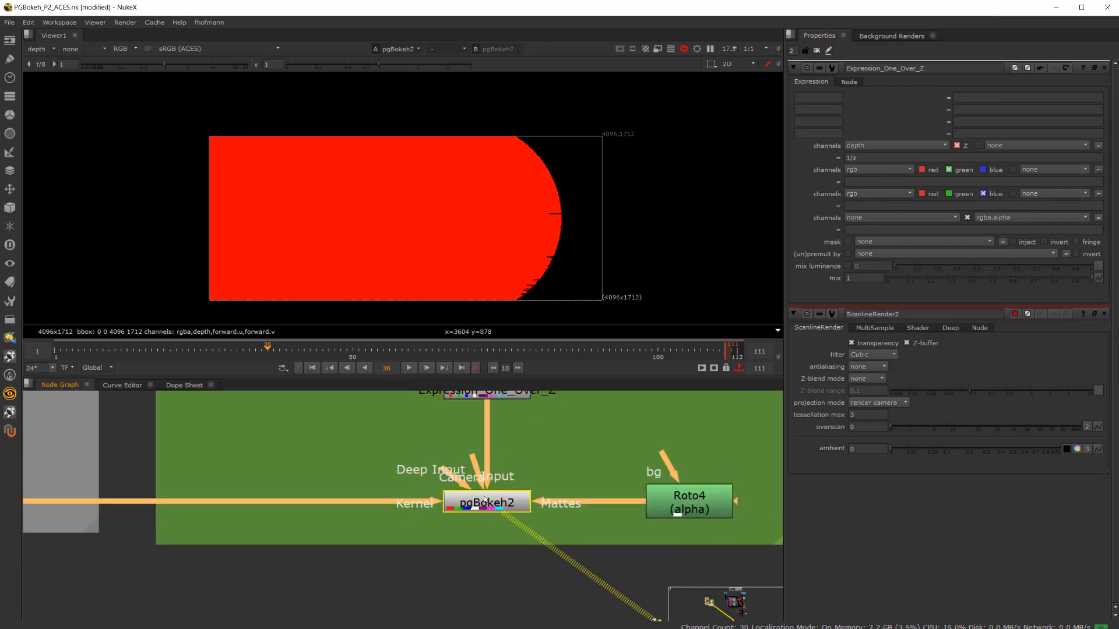
{"action": "left_click", "coordinate": [39, 49]}
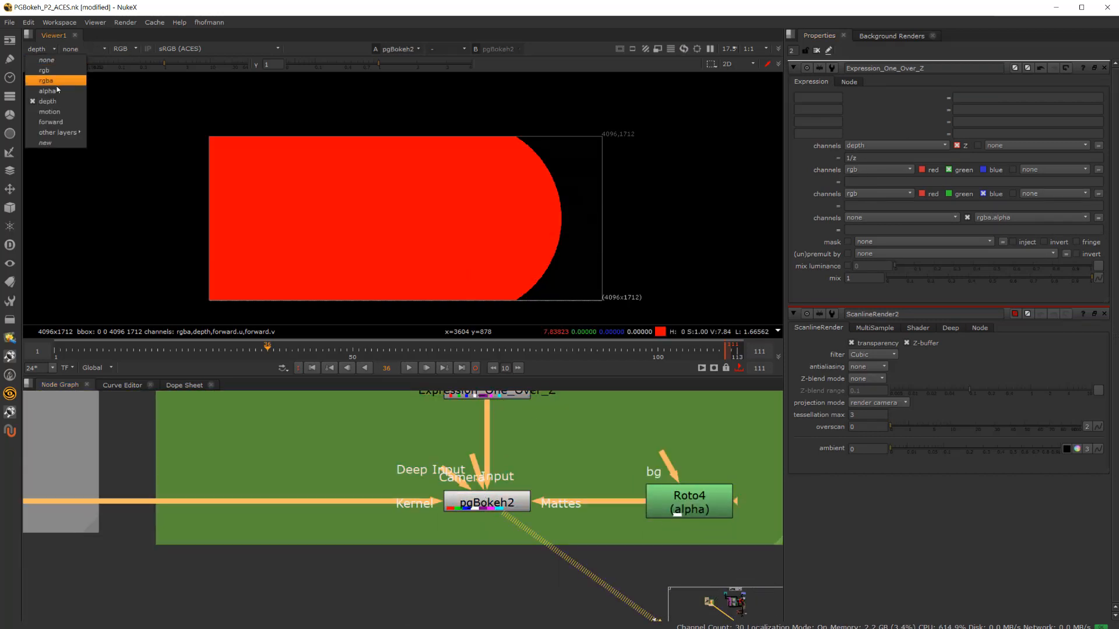
{"action": "left_click", "coordinate": [58, 82]}
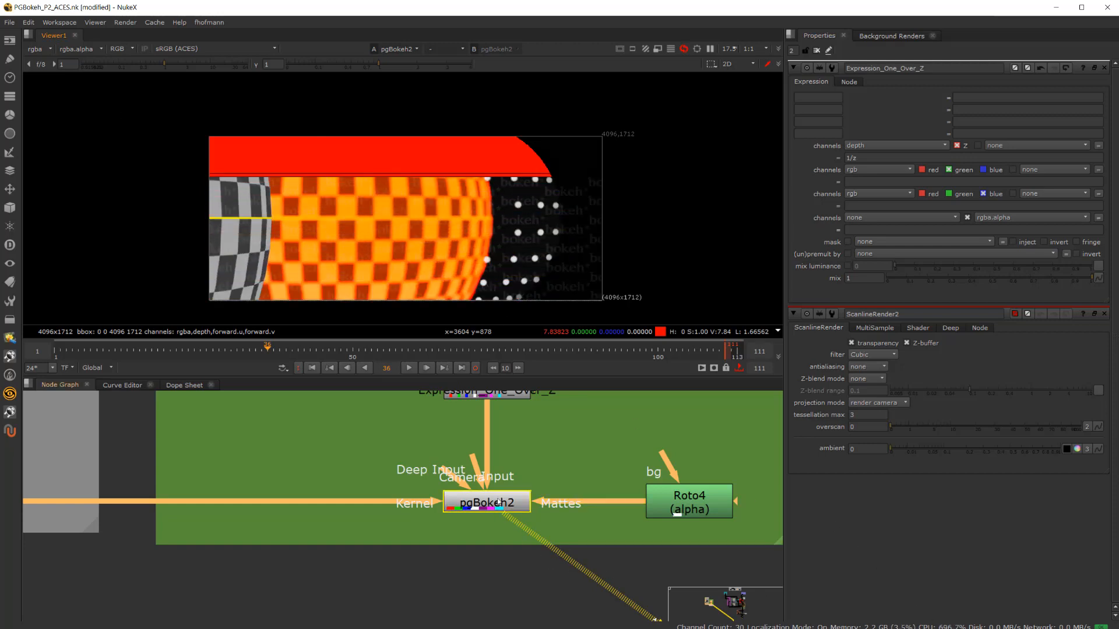
- Toggle pgBokeh2 off and on repeatedly to compare the render with and without defocus, leaving it enabled
{"action": "key", "text": "d"}
{"action": "key", "text": "d"}
{"action": "key", "text": "d"}
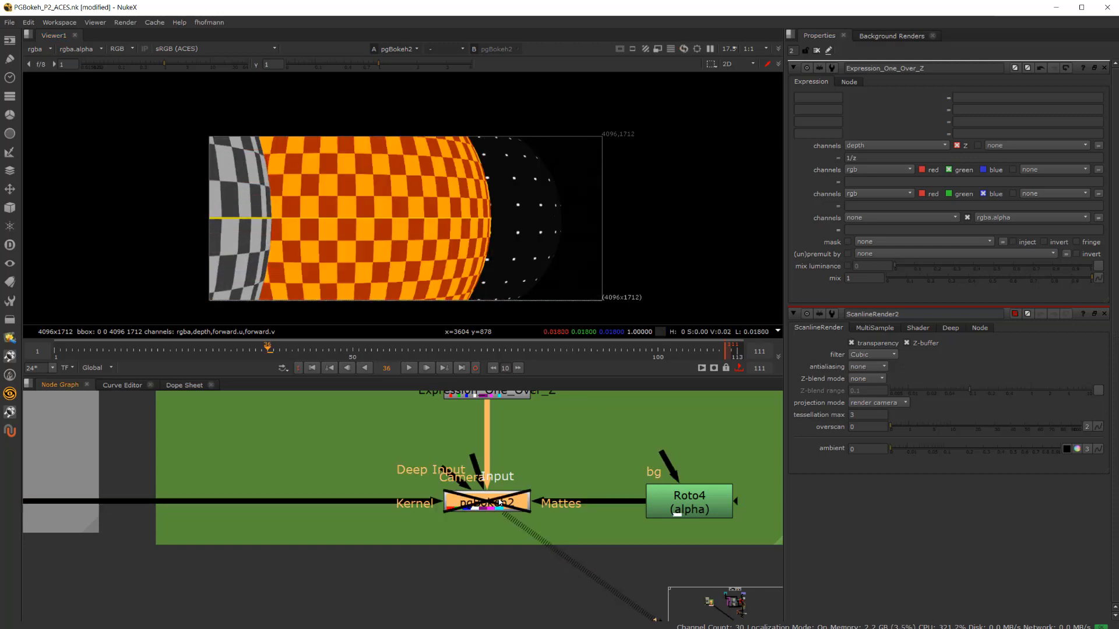
{"action": "key", "text": "d"}
{"action": "key", "text": "d"}
{"action": "key", "text": "d"}
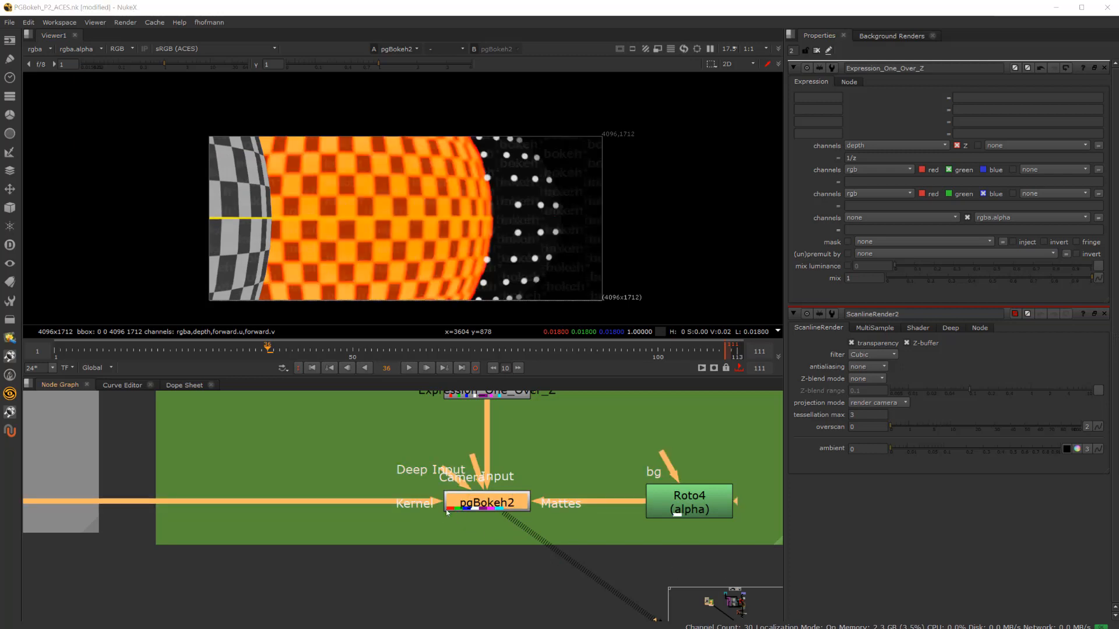
- Inspect the defocused highlights beside the orange sphere up close and select the pgBokeh2 node
{"action": "scroll", "coordinate": [445, 510], "scroll_direction": "up", "scroll_amount": 3}
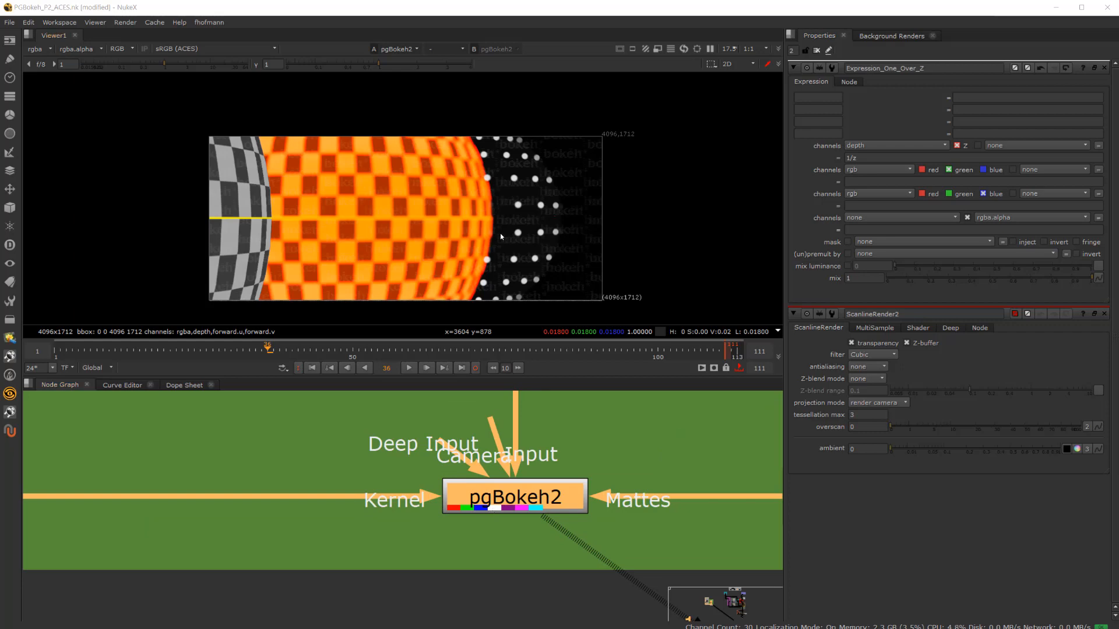
{"action": "scroll", "coordinate": [499, 233], "scroll_direction": "up", "scroll_amount": 8}
{"action": "left_click", "coordinate": [545, 491]}
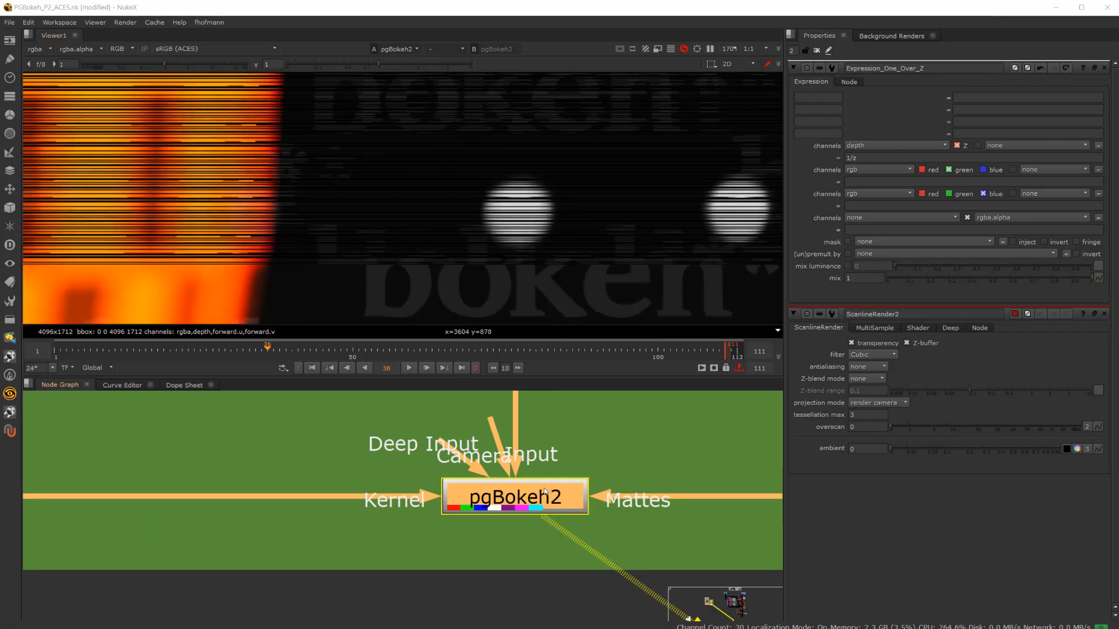
- Open pgBokeh2's properties, close Expression_One_Over_Z's, and review the Depth Style choices Real and 1/z, keeping Real
{"action": "double_click", "coordinate": [545, 491]}
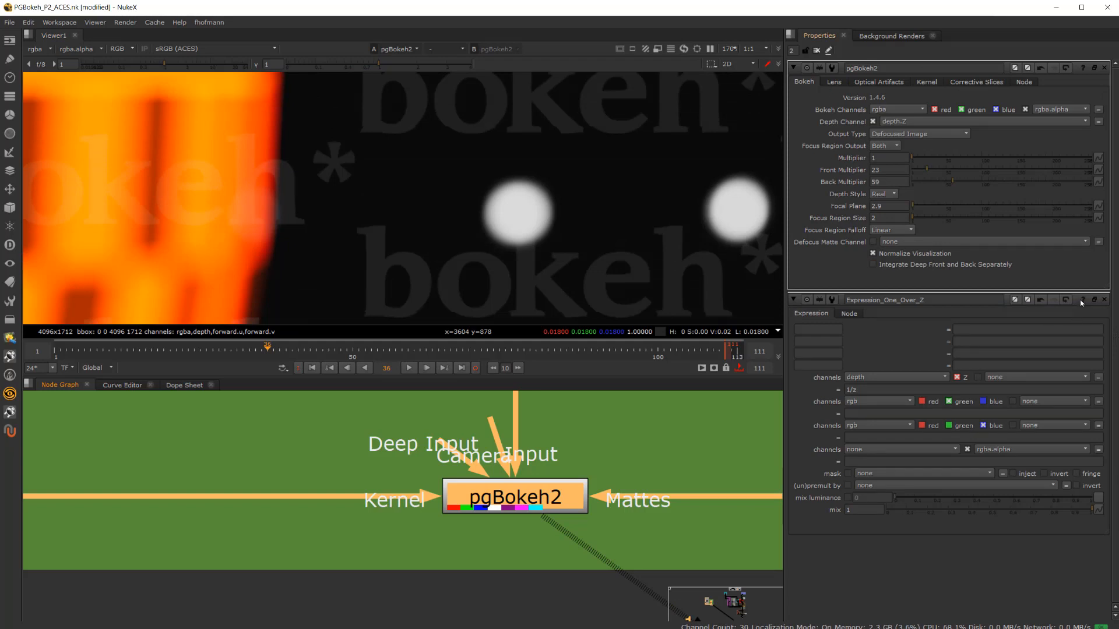
{"action": "left_click", "coordinate": [1103, 300]}
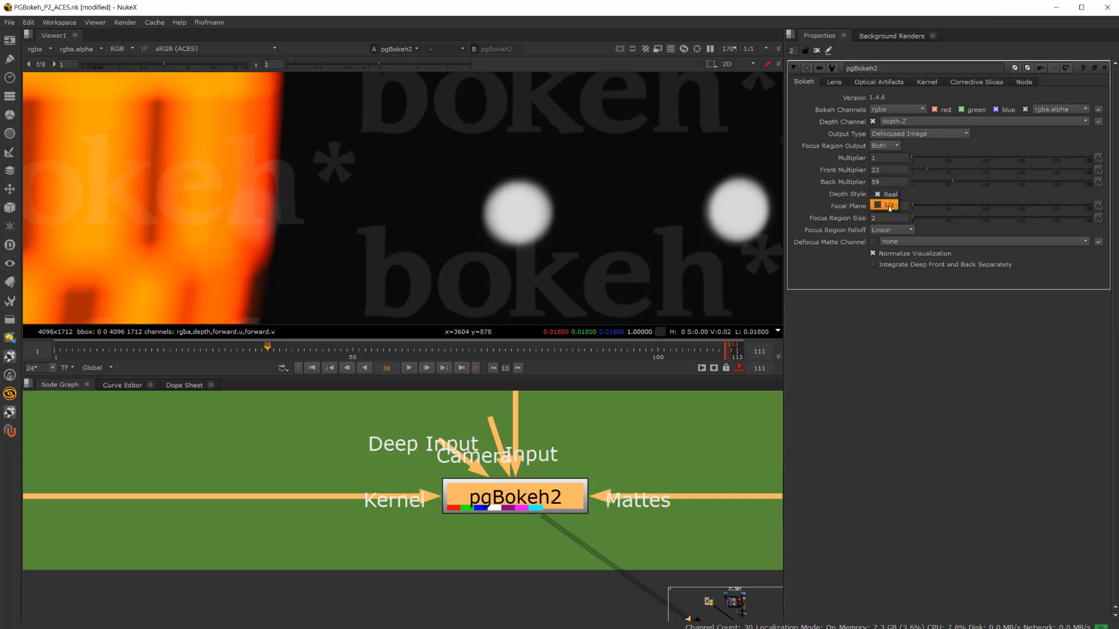
{"action": "left_click", "coordinate": [603, 434]}
{"action": "scroll", "coordinate": [603, 435], "scroll_direction": "down", "scroll_amount": 3}
{"action": "middle_click_drag", "start_coordinate": [587, 396], "coordinate": [571, 448]}
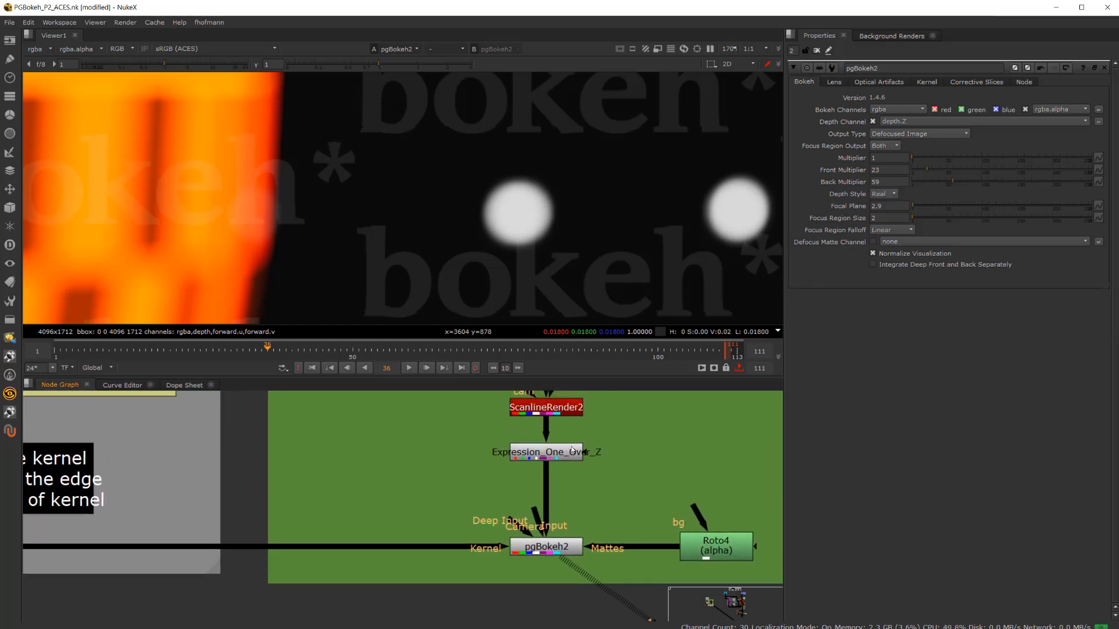
{"action": "left_click", "coordinate": [884, 195]}
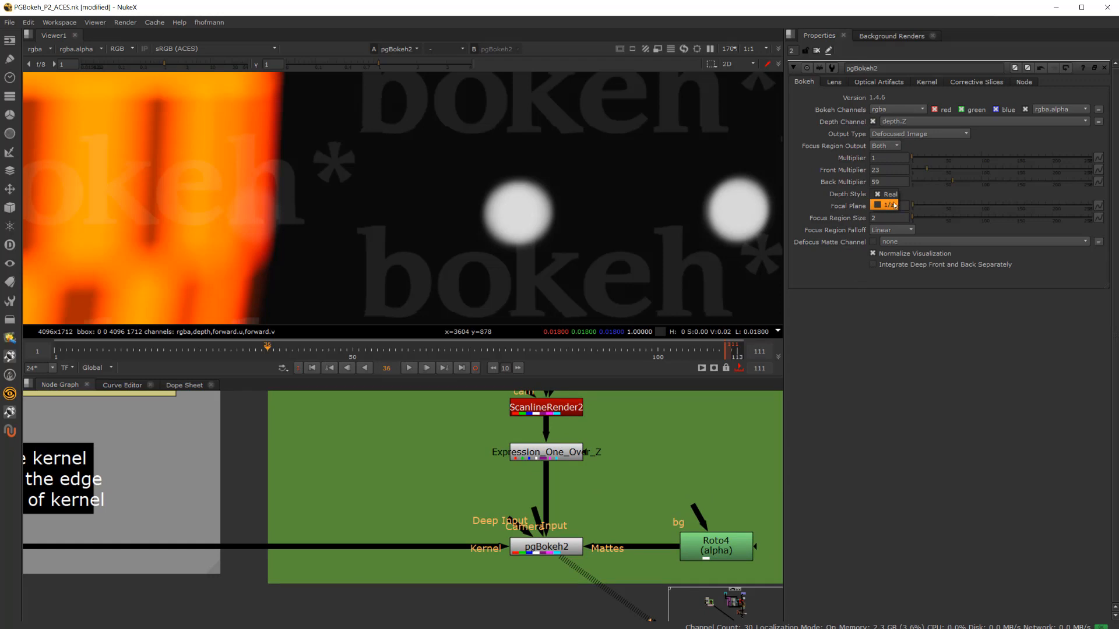
{"action": "left_click", "coordinate": [947, 197]}
- Try a slight change to pgBokeh2's Focal Plane and set it back to 2.90
{"action": "scroll", "coordinate": [500, 210], "scroll_direction": "down", "scroll_amount": 12}
{"action": "scroll", "coordinate": [318, 224], "scroll_direction": "up", "scroll_amount": 2}
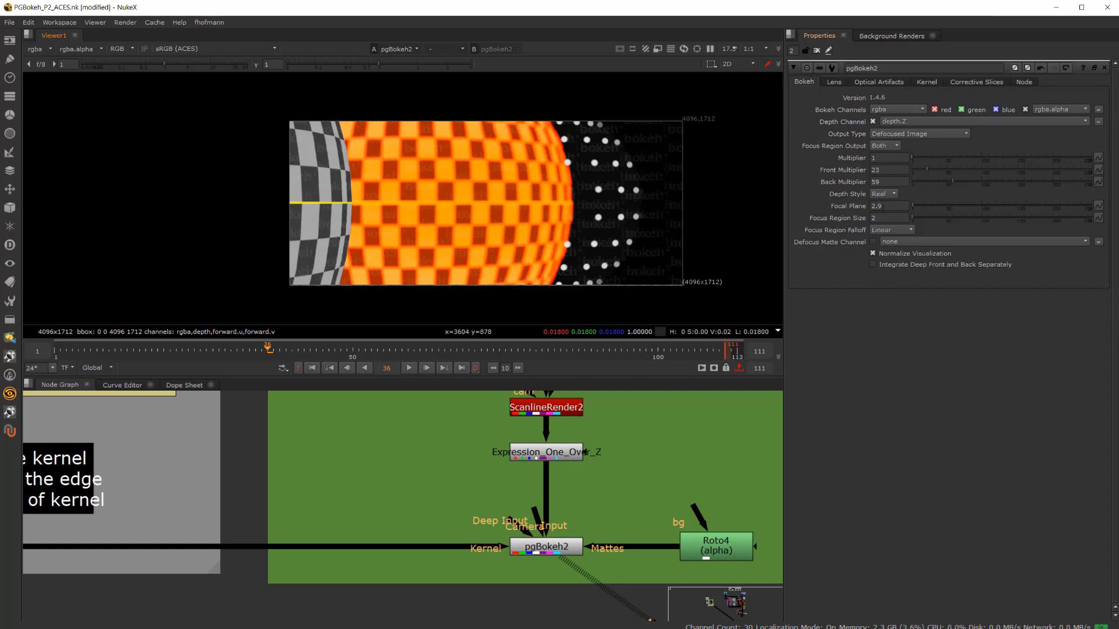
{"action": "left_click", "coordinate": [887, 205]}
{"action": "type", "text": "2.91"}
{"action": "key", "text": "Return"}
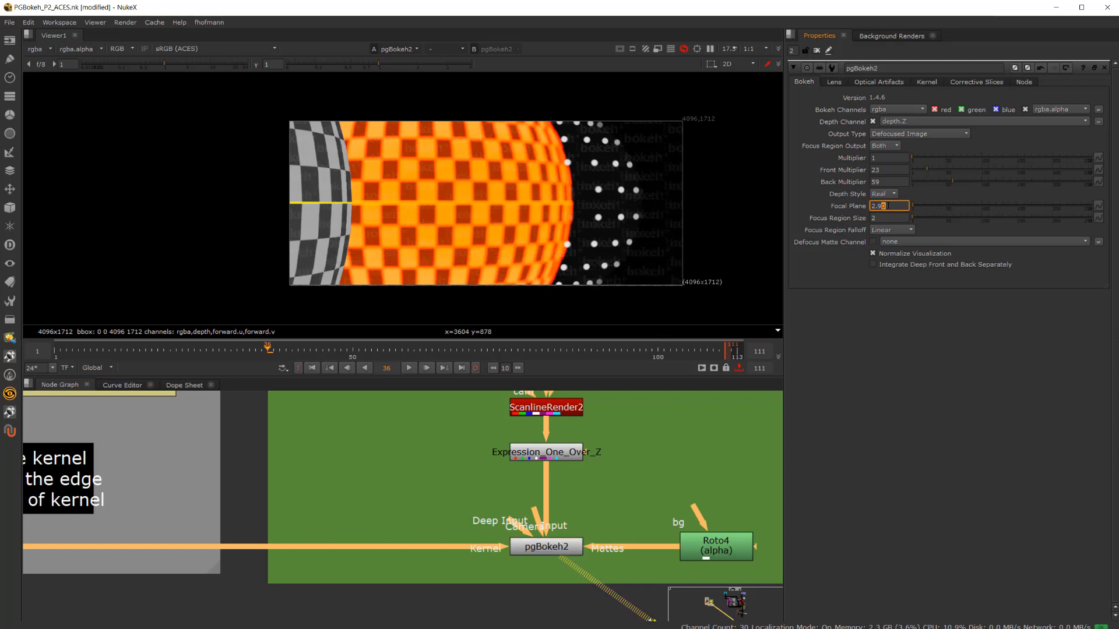
{"action": "type", "text": "0"}
{"action": "scroll", "coordinate": [510, 234], "scroll_direction": "up", "scroll_amount": 1}
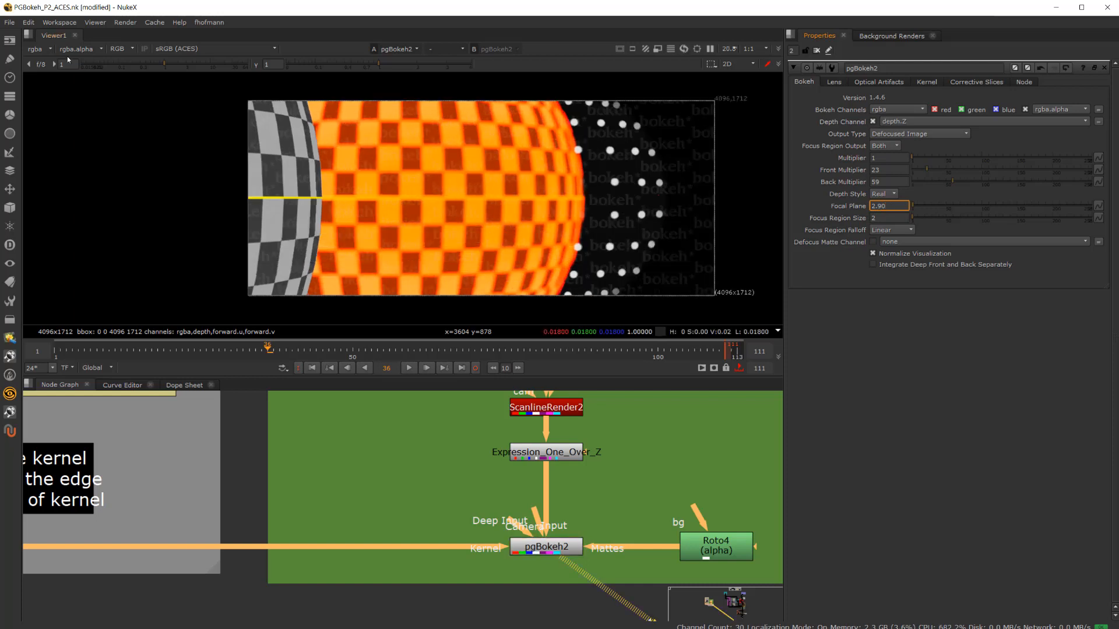
- View the depth layer of pgBokeh2's output to check depth values, and return the viewer to rgba
{"action": "left_click", "coordinate": [40, 49]}
{"action": "left_click", "coordinate": [48, 101]}
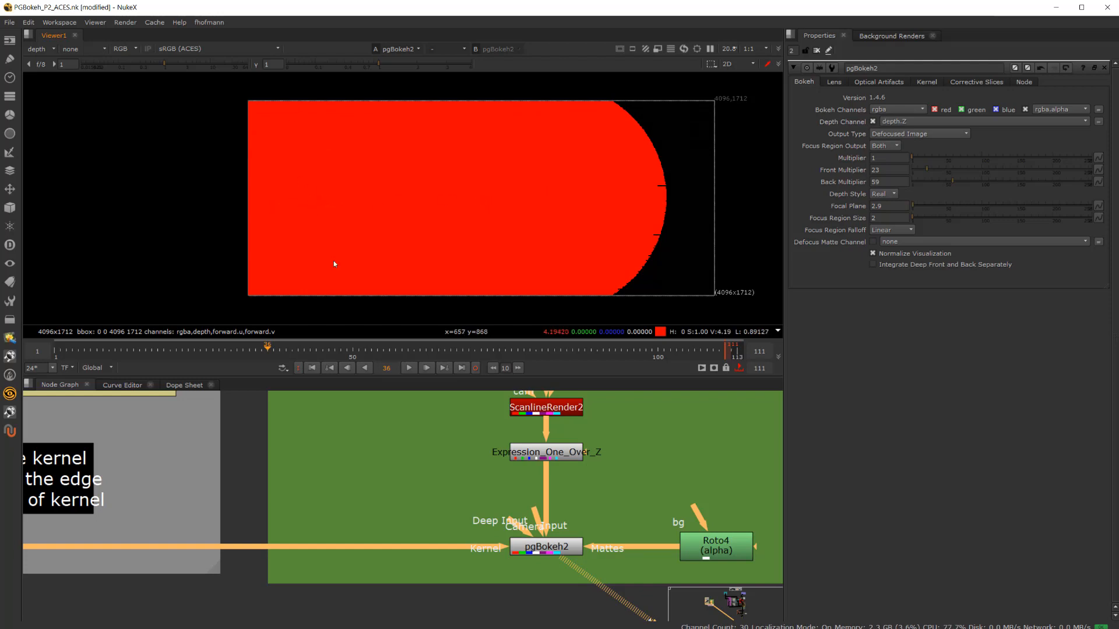
{"action": "left_click", "coordinate": [37, 48]}
{"action": "left_click", "coordinate": [41, 81]}
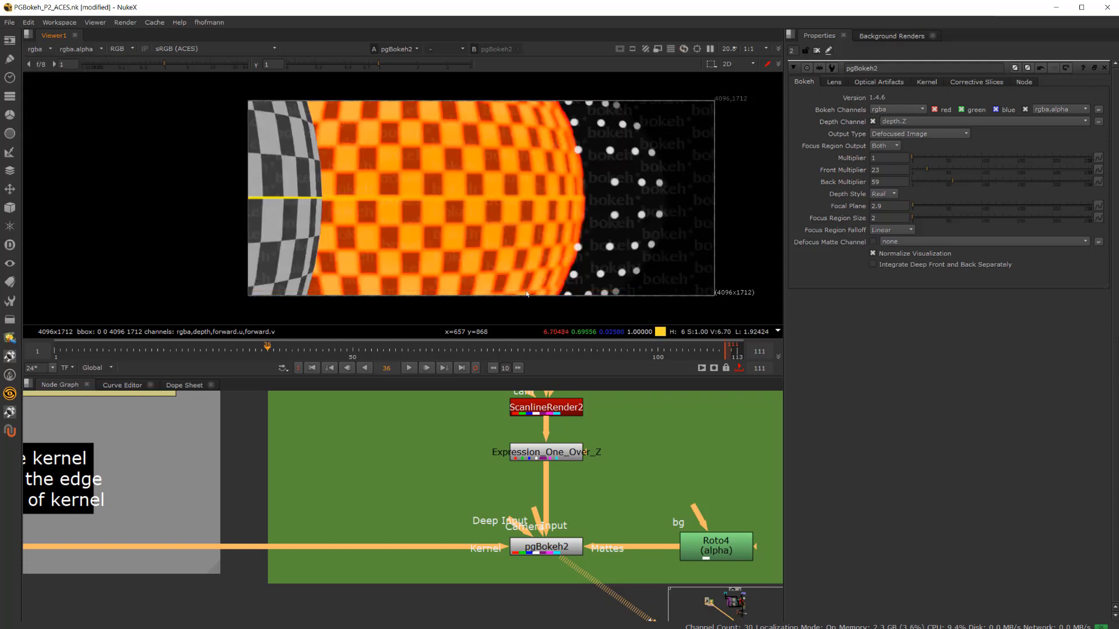
- Preview pgBokeh2's Lens Bloom, Focal Distance Visualization and Focus Matte output types, and return to Defocused Image
{"action": "left_click", "coordinate": [907, 135]}
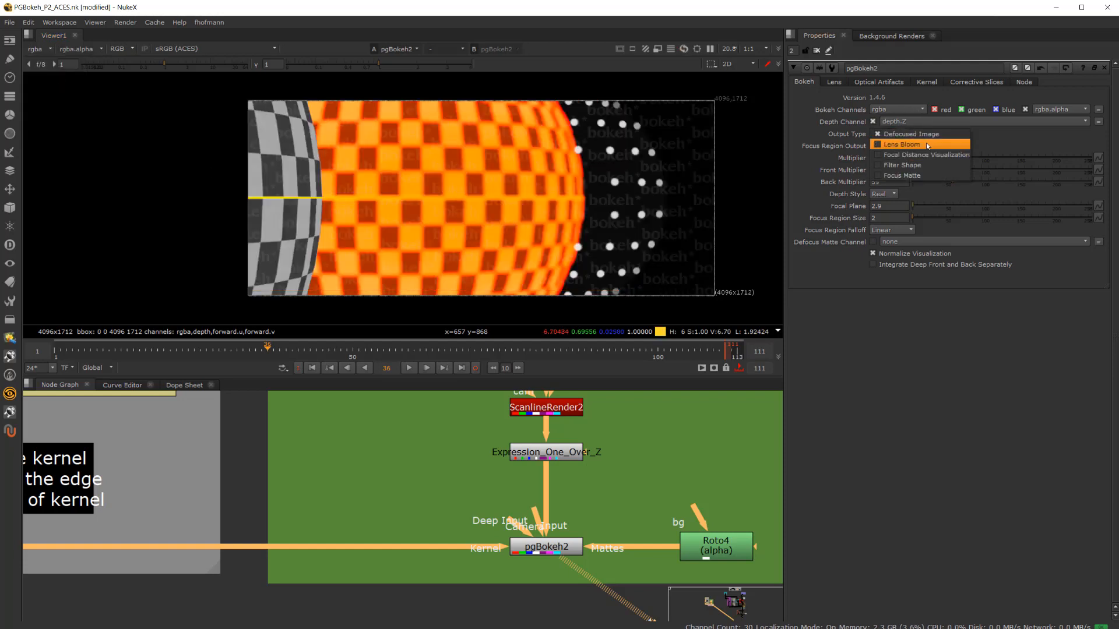
{"action": "left_click", "coordinate": [925, 142]}
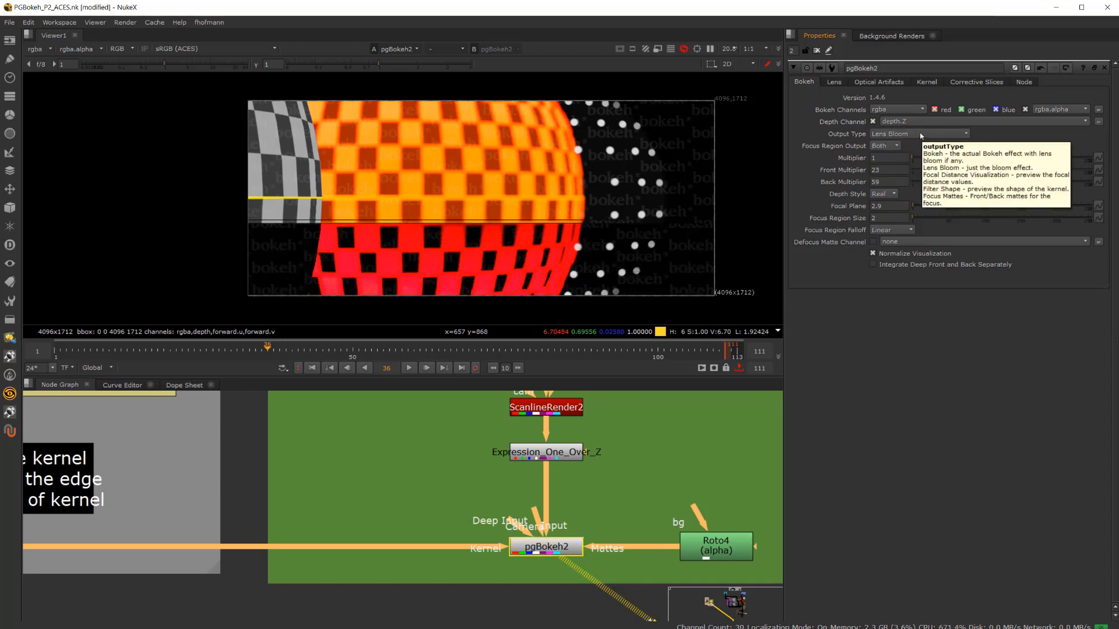
{"action": "left_click", "coordinate": [921, 135]}
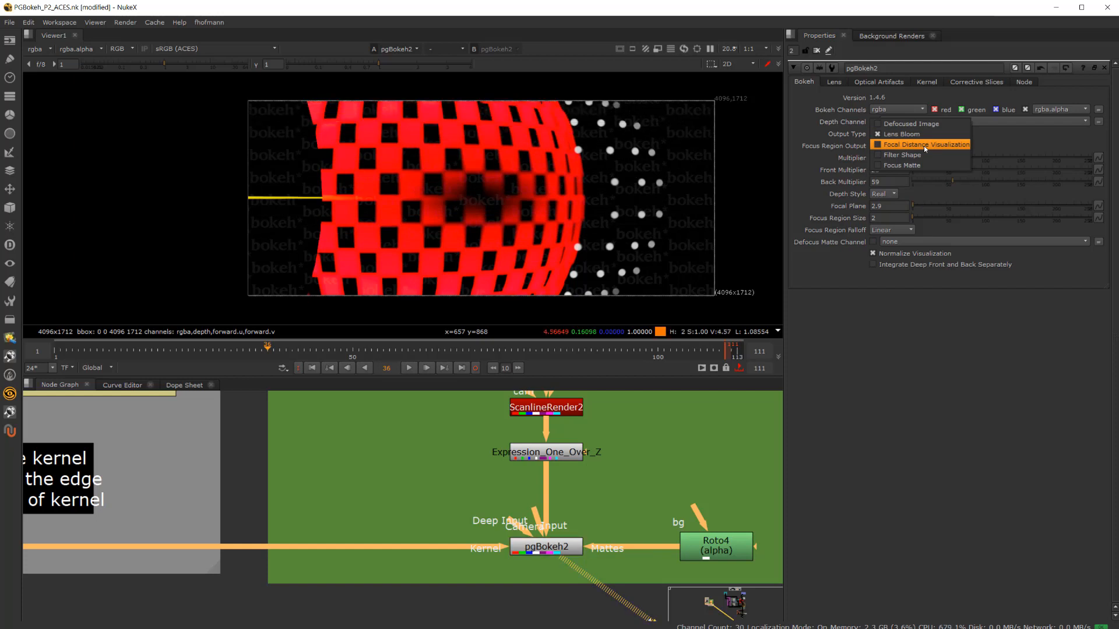
{"action": "left_click", "coordinate": [925, 146]}
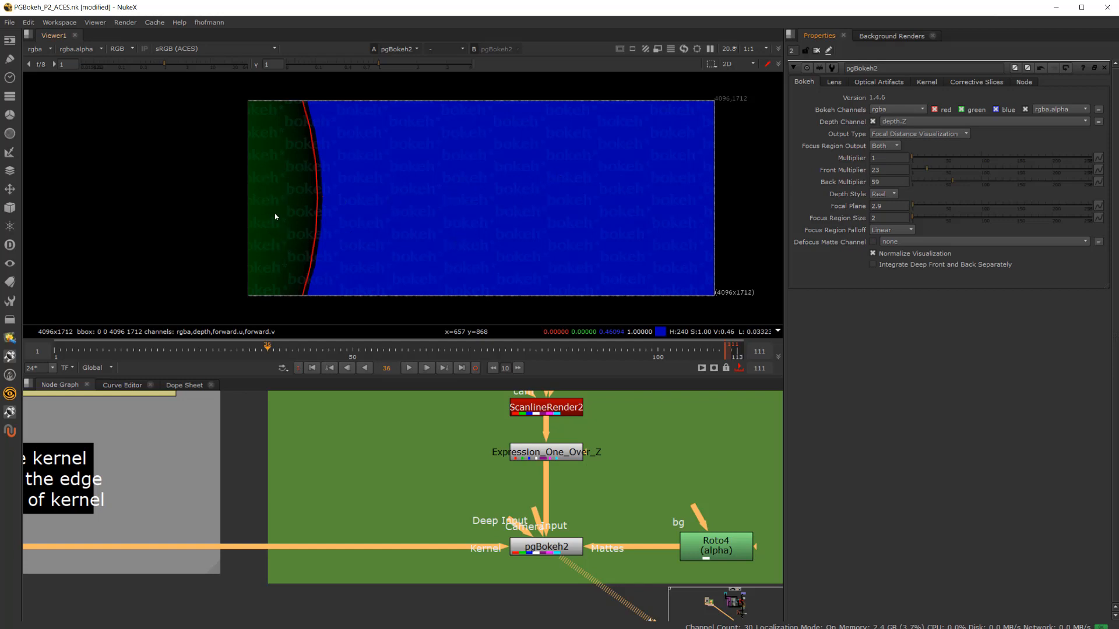
{"action": "left_click", "coordinate": [914, 134]}
{"action": "left_click", "coordinate": [914, 153]}
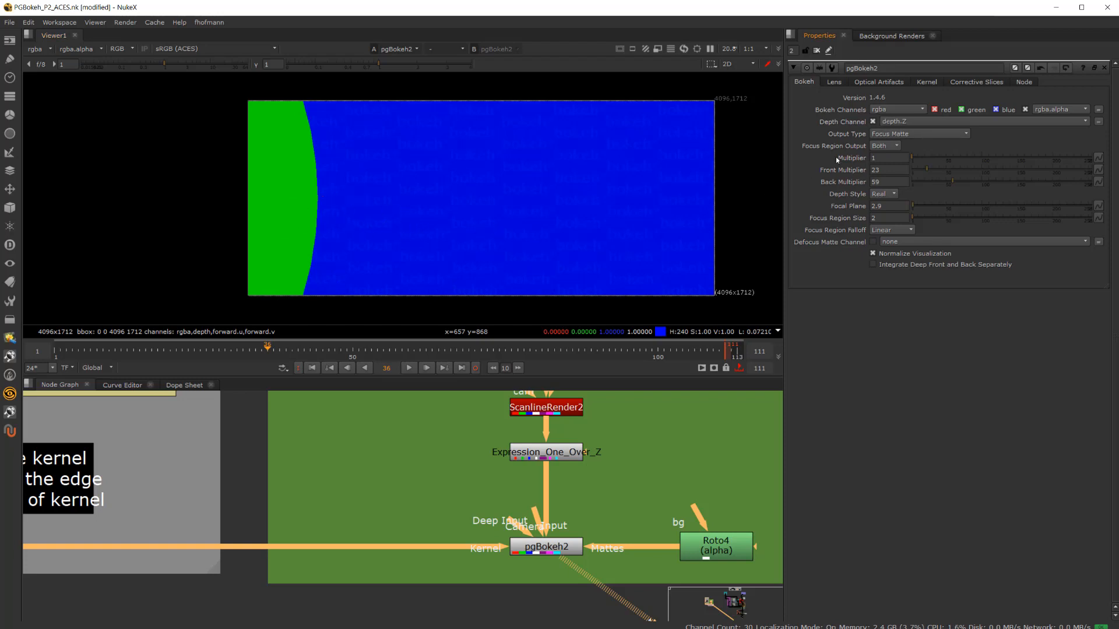
{"action": "mouse_move", "coordinate": [895, 136]}
{"action": "left_click", "coordinate": [902, 134]}
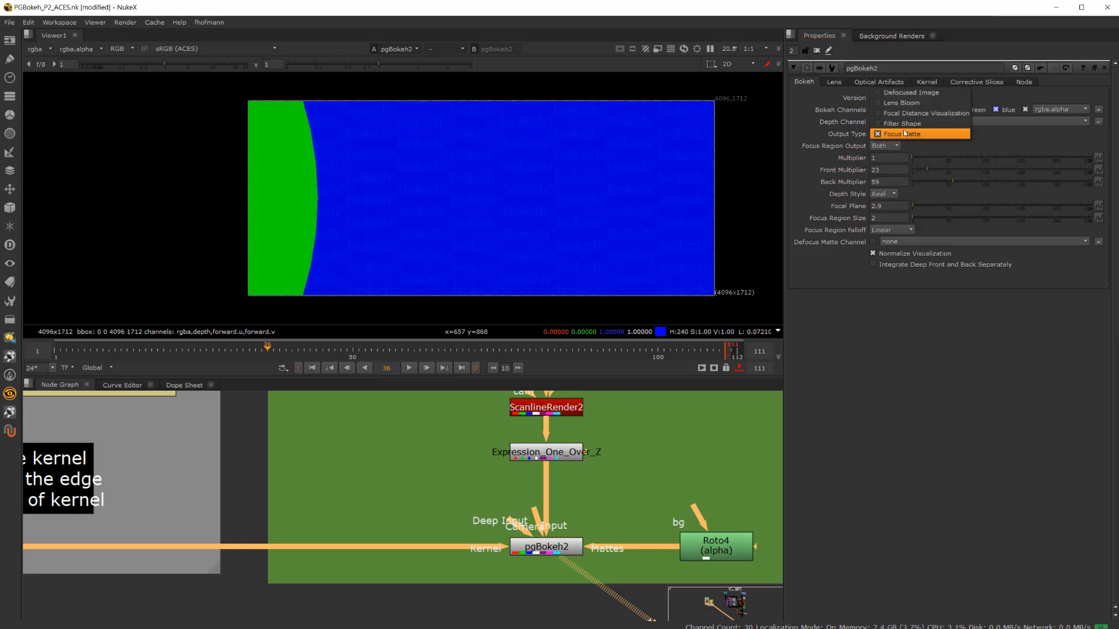
{"action": "left_click", "coordinate": [906, 97]}
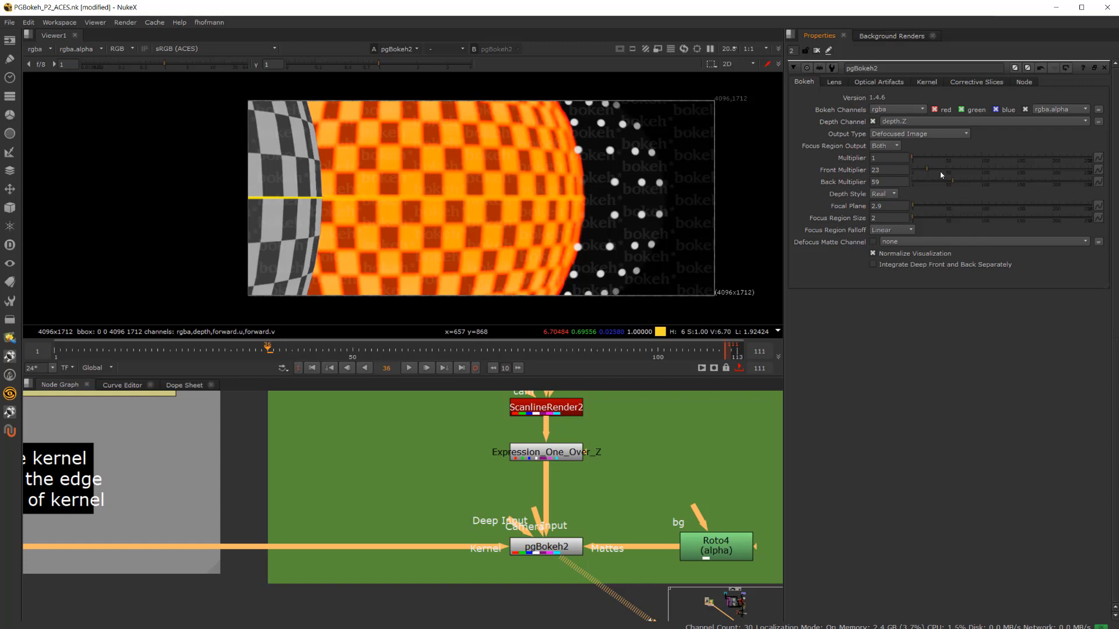
- Test a Front Multiplier of 64 on the foreground grey sphere and settle on 44
{"action": "scroll", "coordinate": [291, 173], "scroll_direction": "up", "scroll_amount": 5}
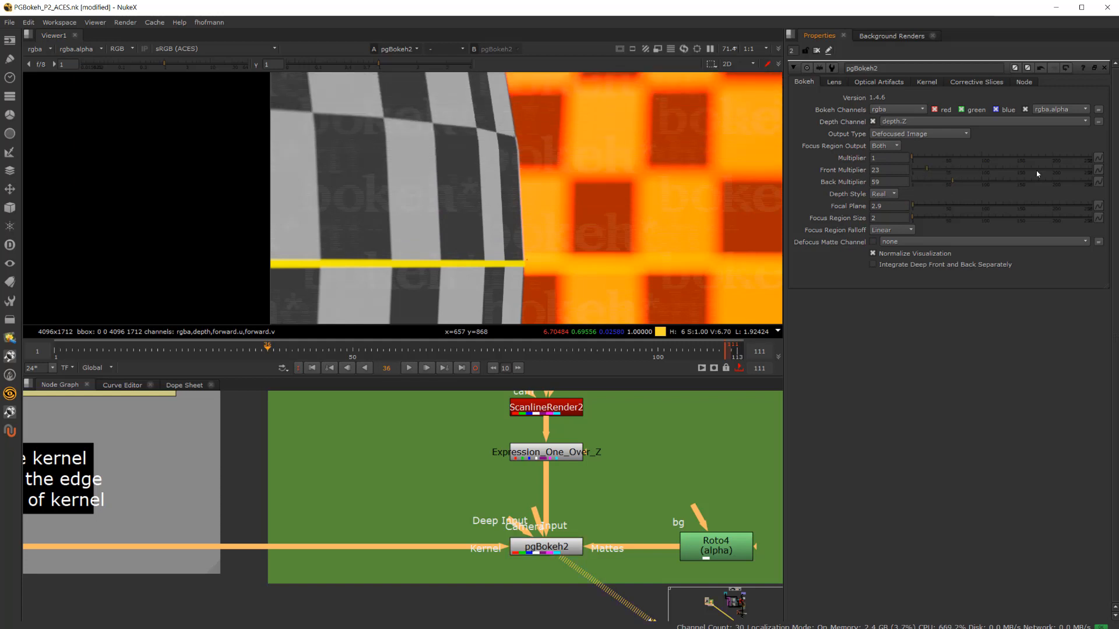
{"action": "left_click_drag", "start_coordinate": [938, 172], "coordinate": [956, 170]}
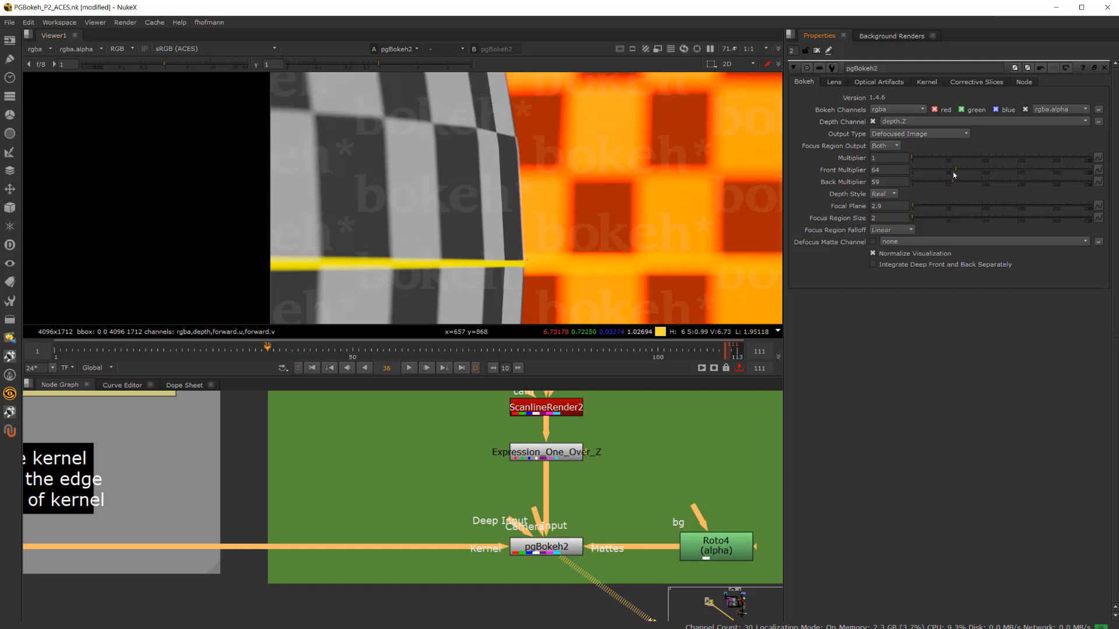
{"action": "left_click_drag", "start_coordinate": [944, 173], "coordinate": [939, 172]}
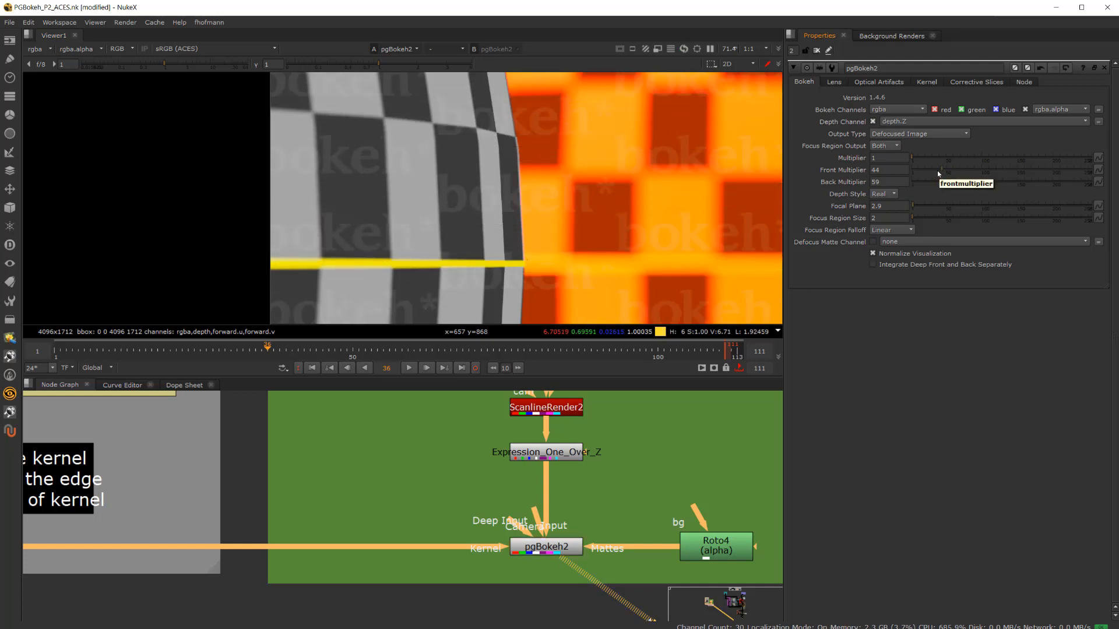
- Test a Back Multiplier of 18 on the background defocus and settle on 42
{"action": "scroll", "coordinate": [691, 208], "scroll_direction": "down", "scroll_amount": 5}
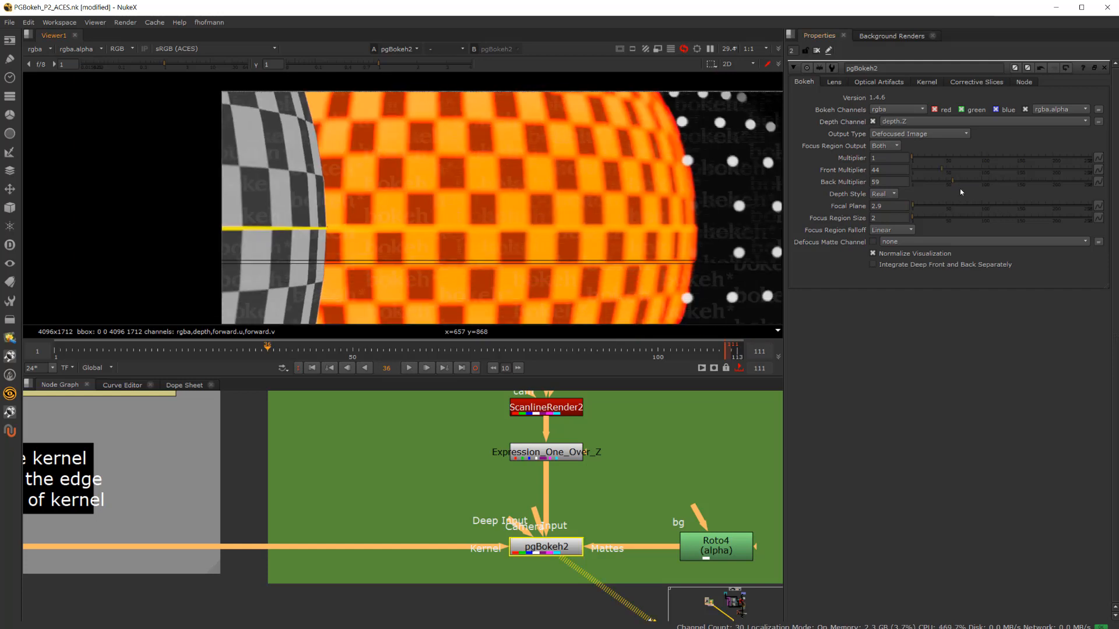
{"action": "left_click_drag", "start_coordinate": [943, 181], "coordinate": [924, 183]}
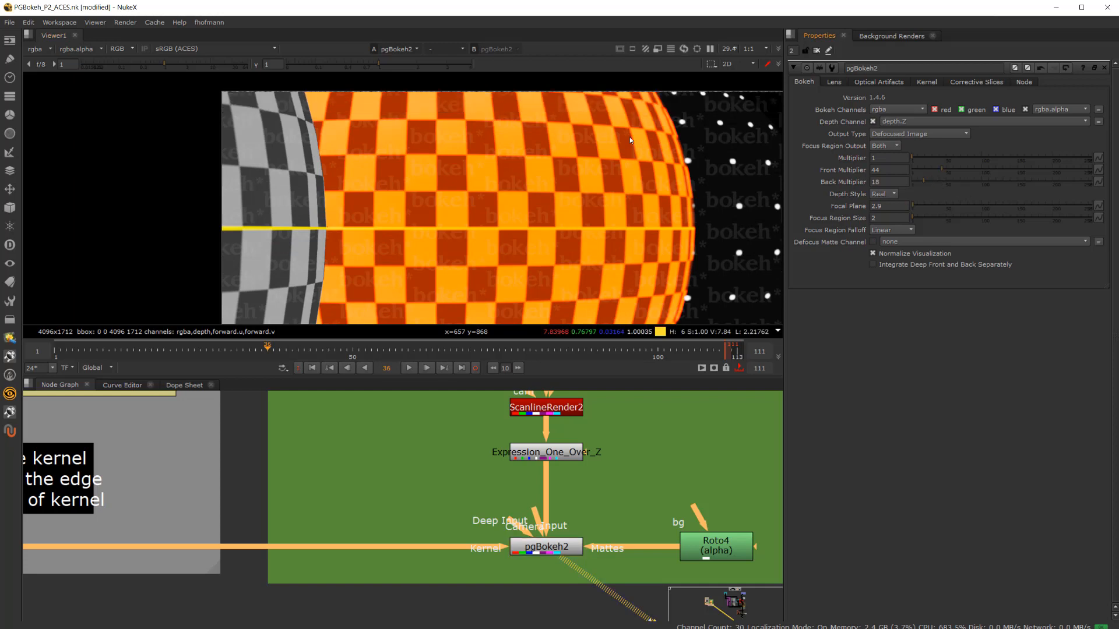
{"action": "left_click", "coordinate": [938, 181]}
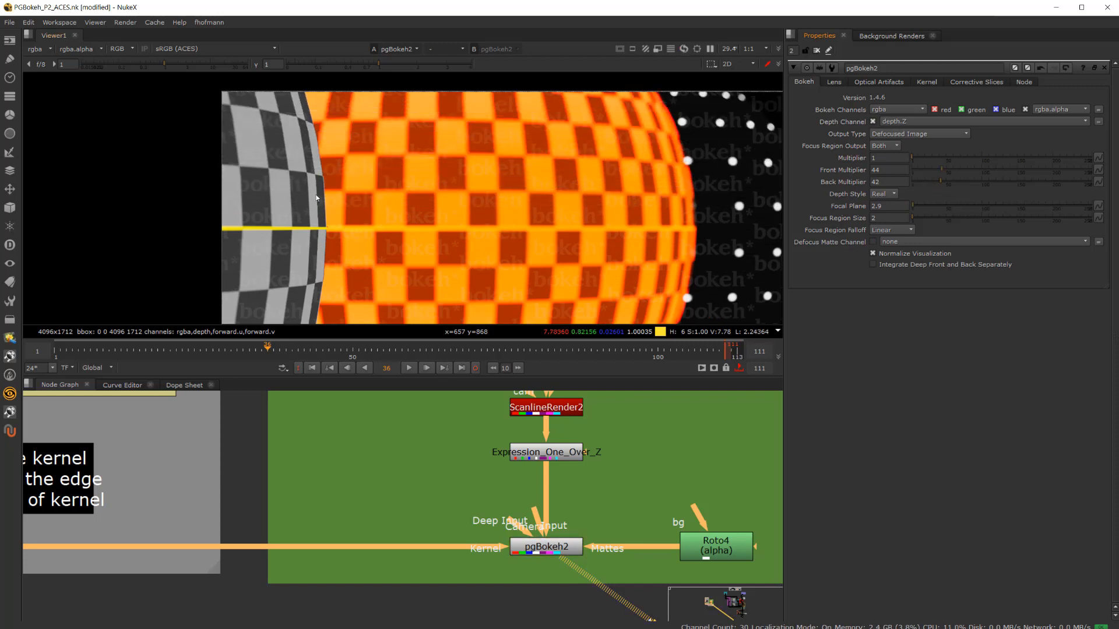
- Try an overall Multiplier of 24 on pgBokeh2 and undo the change
{"action": "left_click", "coordinate": [928, 157]}
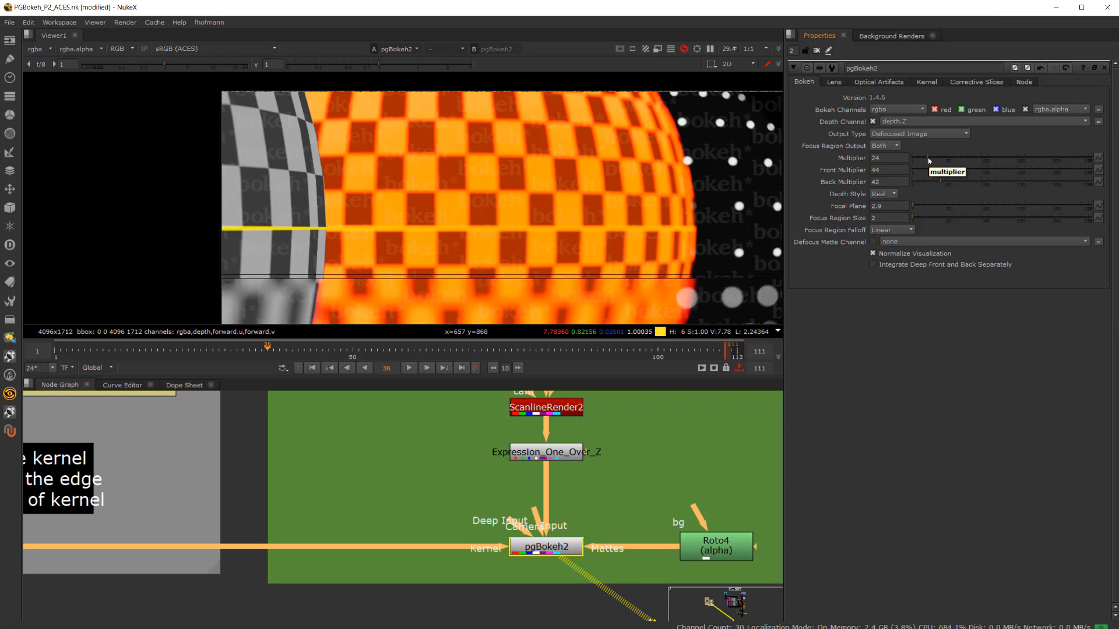
{"action": "key", "text": "ctrl+z"}
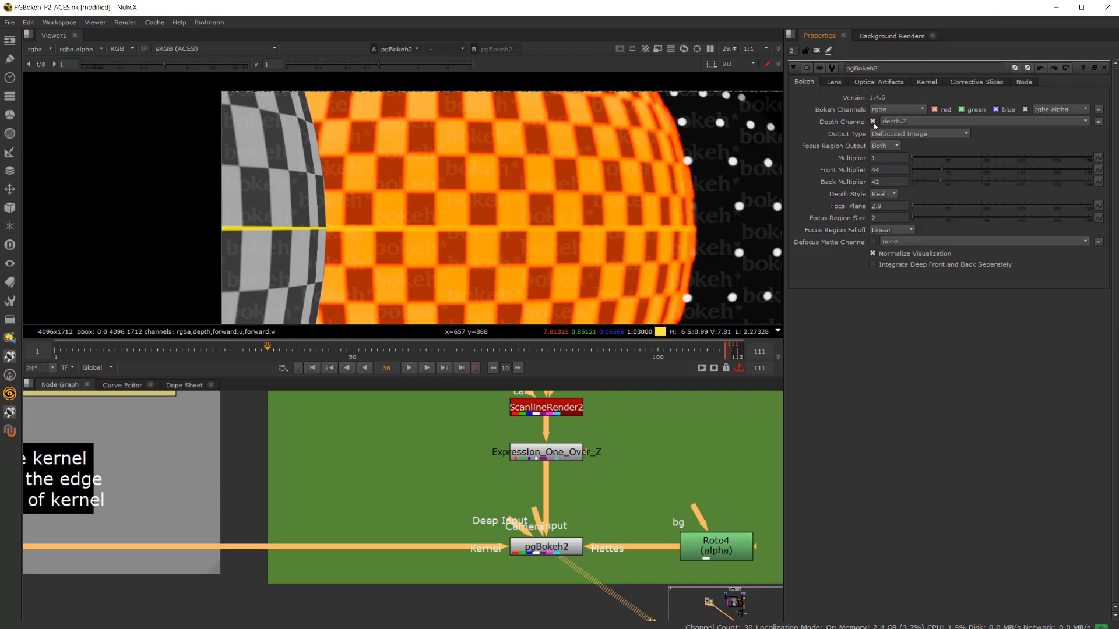
- Set pgBokeh2's output type to Focal Distance Visualization and move the Focal Plane back to 4.3, onto the orange sphere
{"action": "left_click", "coordinate": [894, 135]}
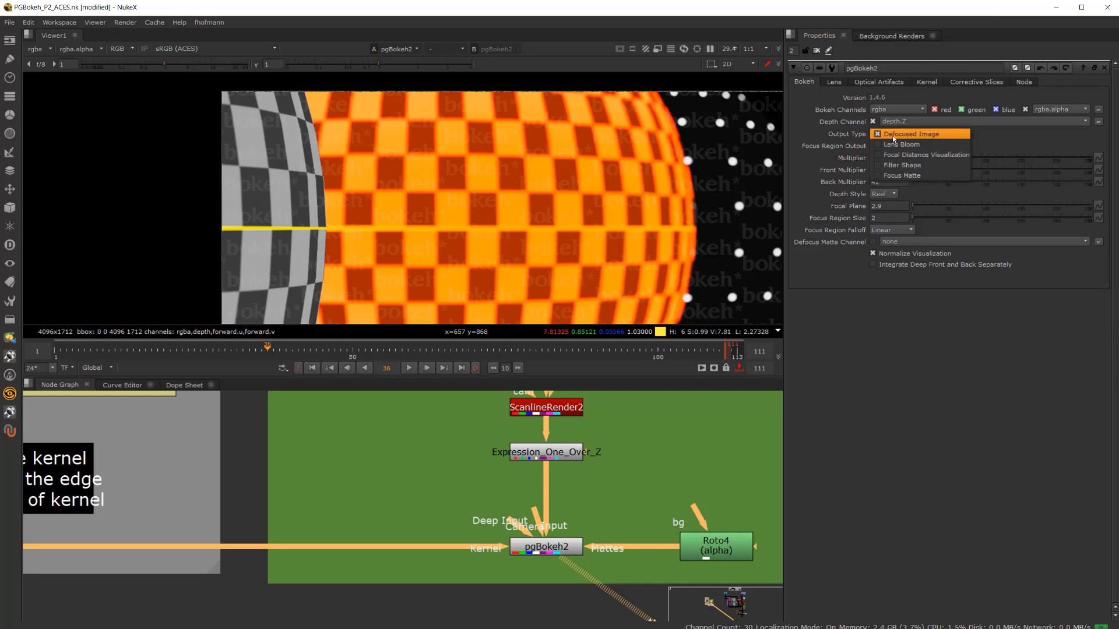
{"action": "left_click", "coordinate": [901, 154]}
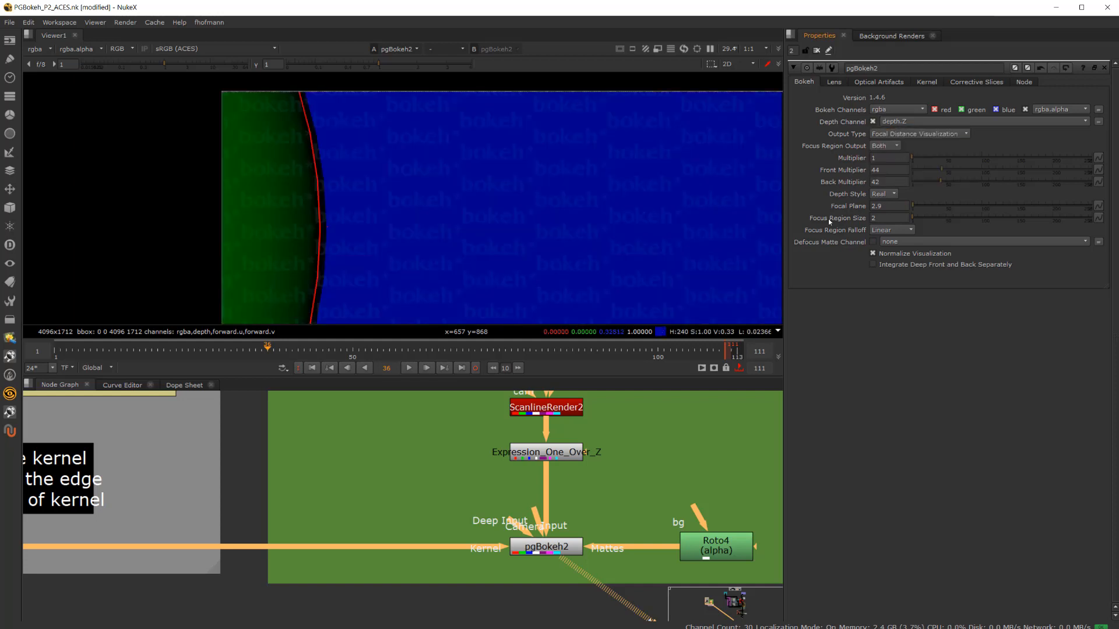
{"action": "left_click", "coordinate": [878, 206]}
{"action": "key", "text": "Up"}
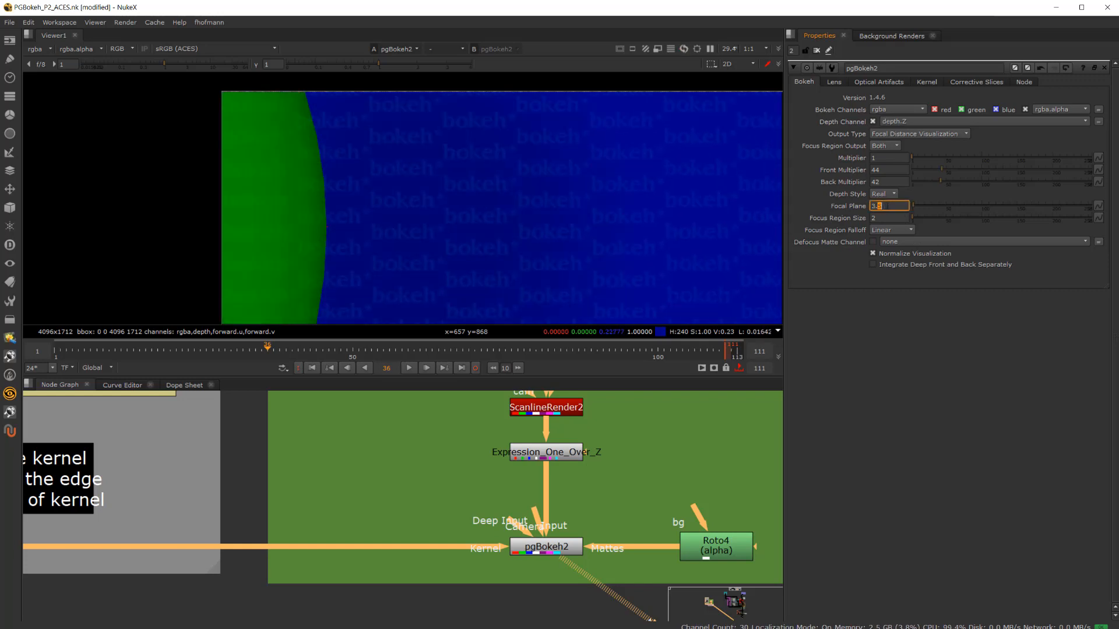
{"action": "key", "text": "Up"}
{"action": "key", "text": "Up"}
{"action": "key", "text": "Up"}
{"action": "key", "text": "Up"}
{"action": "key", "text": "Down"}
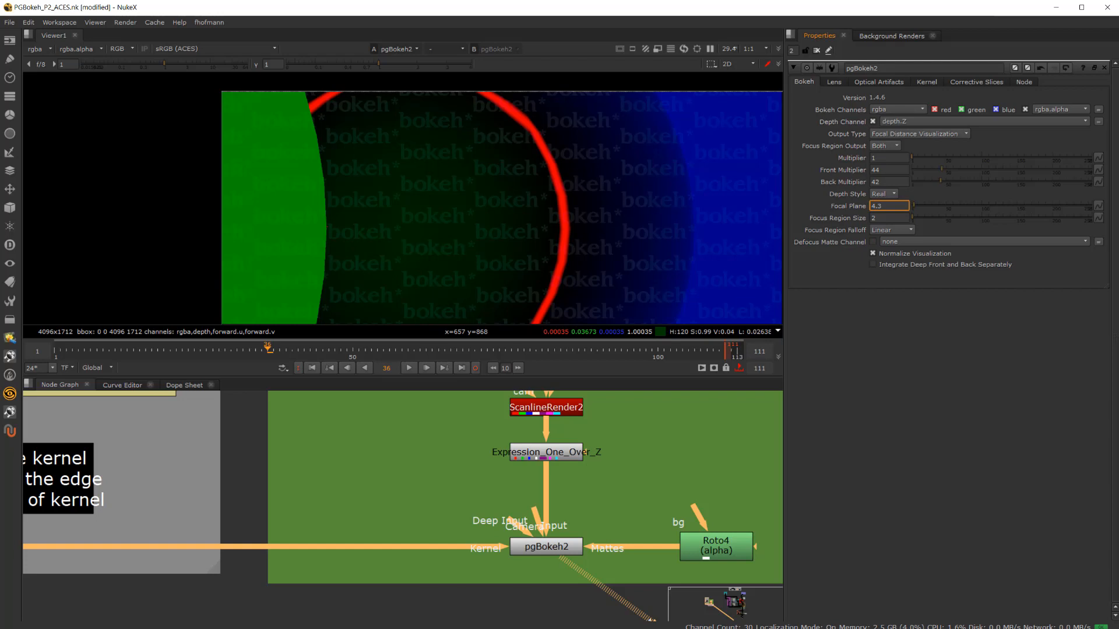
- Widen the in-focus zone in the visualization by raising the Focus Region Size to 20
{"action": "left_click", "coordinate": [890, 219]}
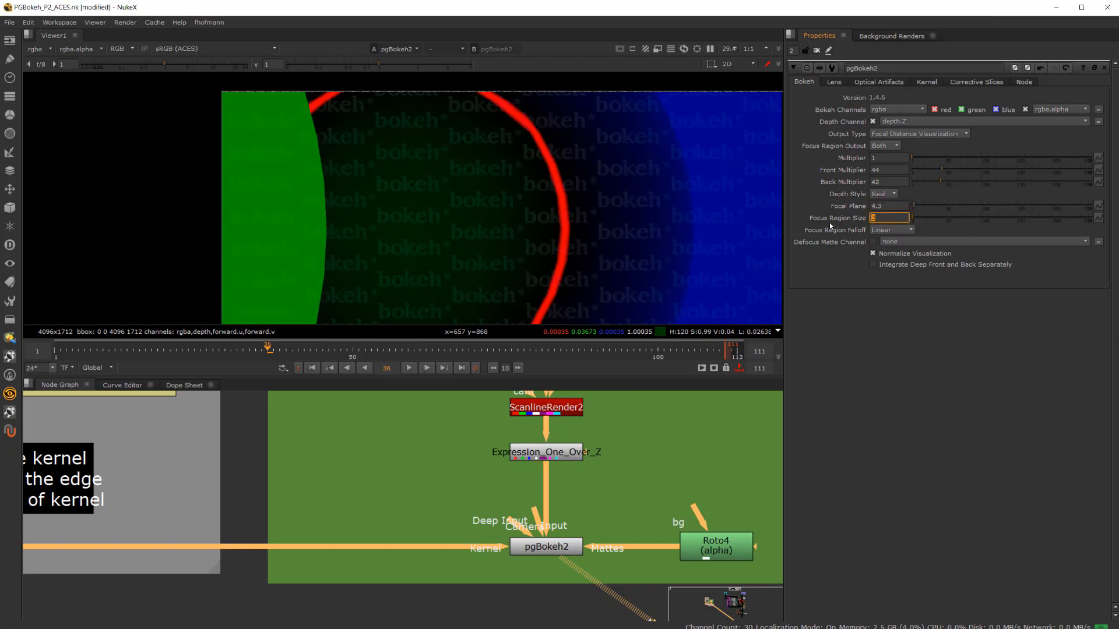
{"action": "type", "text": "12"}
{"action": "key", "text": "Return"}
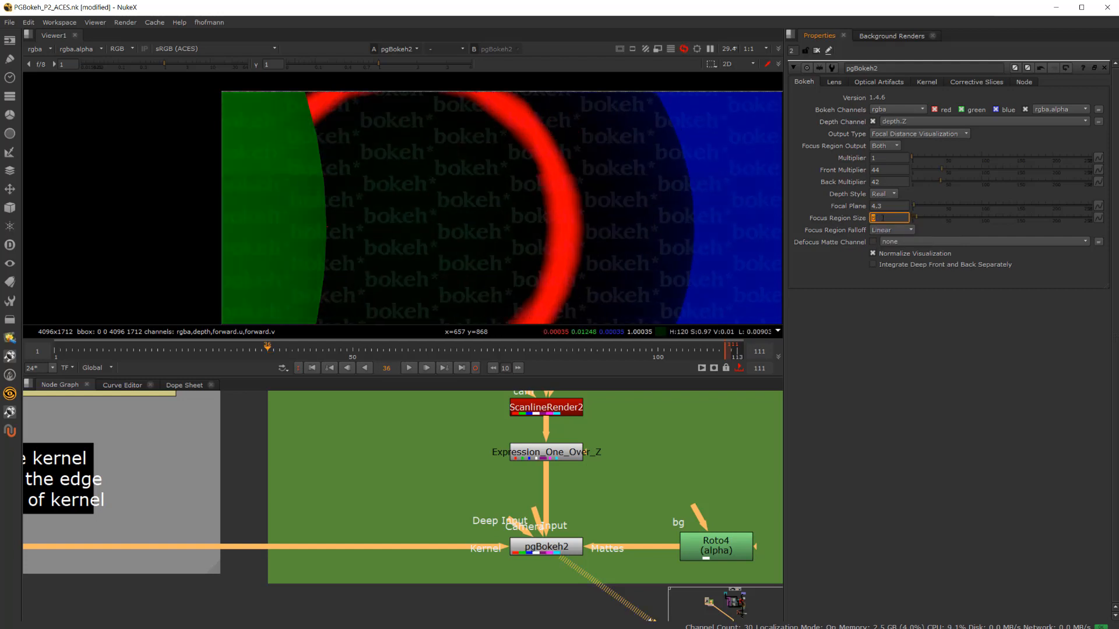
{"action": "key", "text": "Up"}
{"action": "key", "text": "Up"}
{"action": "key", "text": "Up"}
{"action": "key", "text": "Up"}
{"action": "key", "text": "Up"}
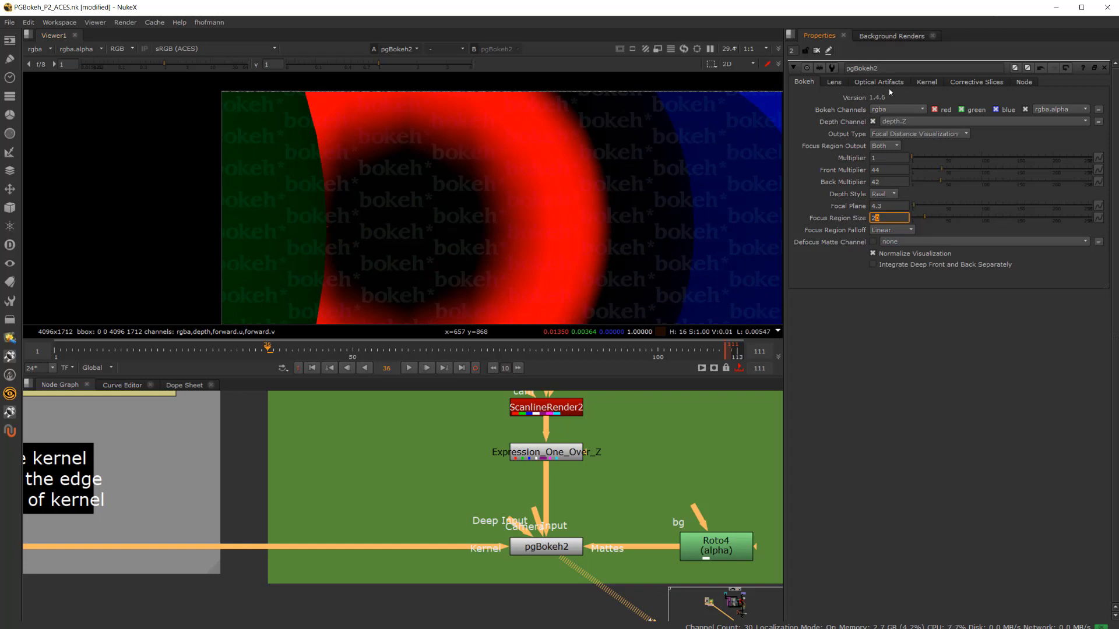
- Return pgBokeh2's output type to Defocused Image and set the Focus Region Size to 10
{"action": "left_click", "coordinate": [893, 111]}
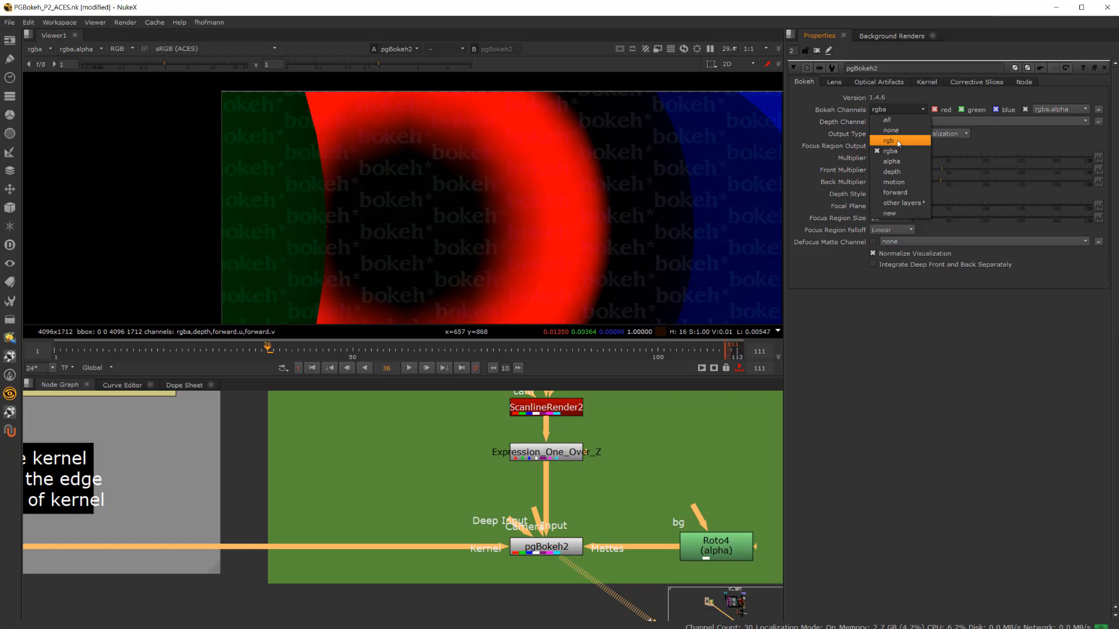
{"action": "left_click", "coordinate": [831, 120]}
{"action": "left_click", "coordinate": [892, 135]}
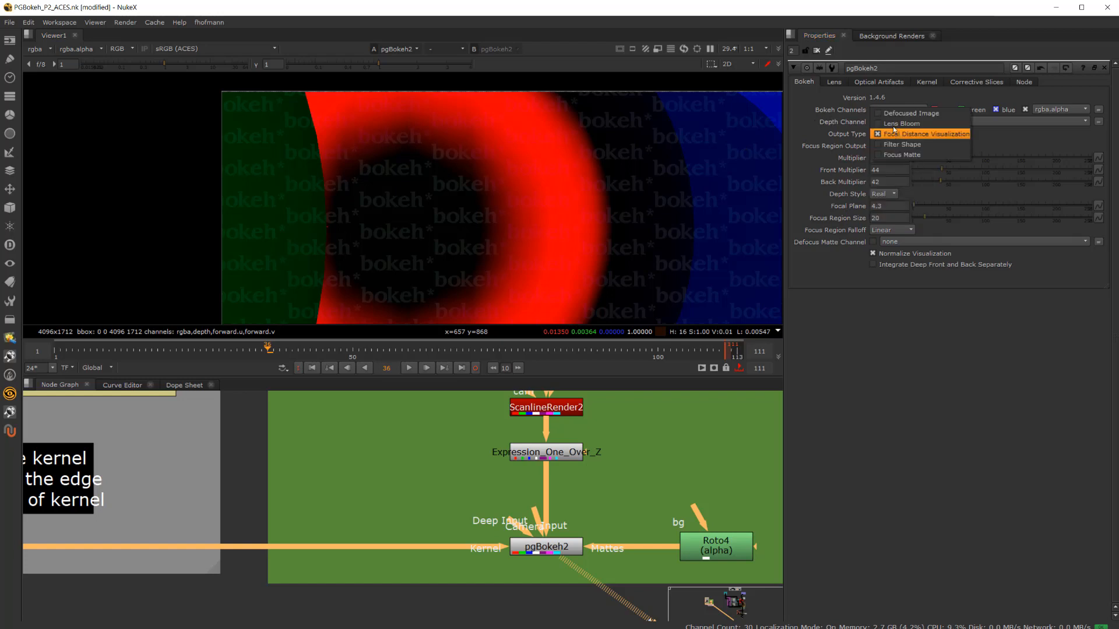
{"action": "left_click", "coordinate": [892, 114]}
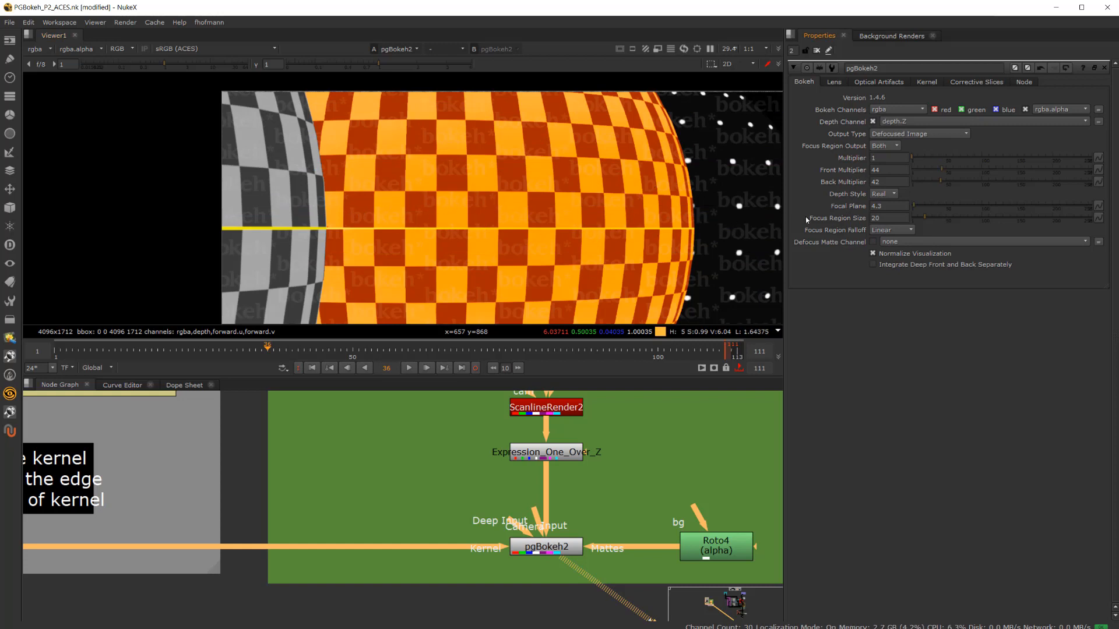
{"action": "left_click", "coordinate": [919, 220]}
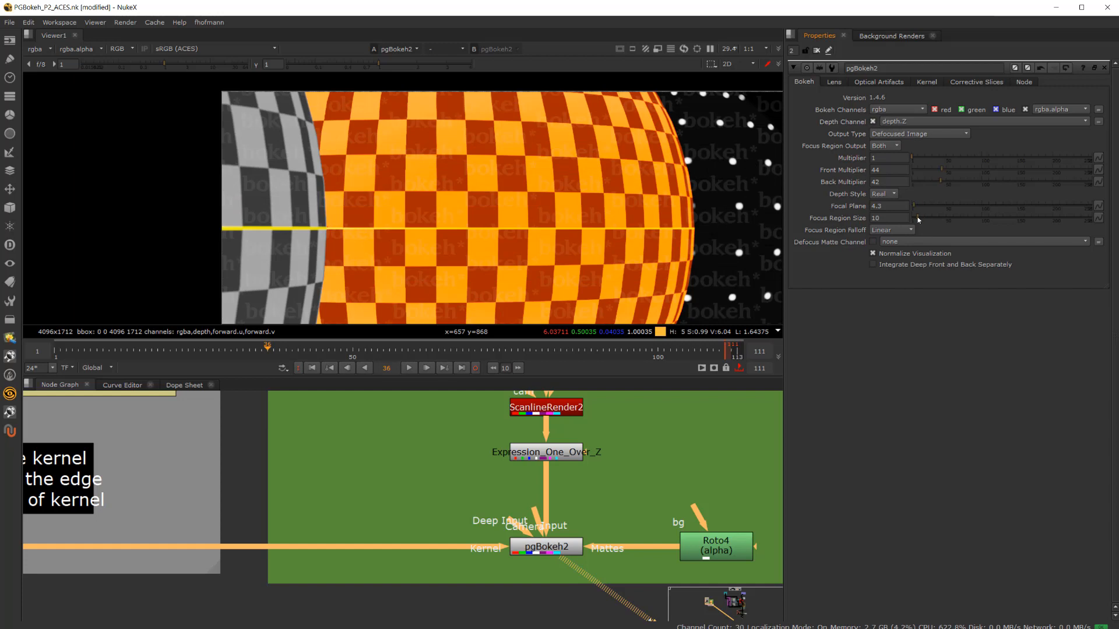
- Set pgBokeh2's Focus Region Size to 7 and its output type to Focal Distance Visualization
{"action": "left_click", "coordinate": [917, 220]}
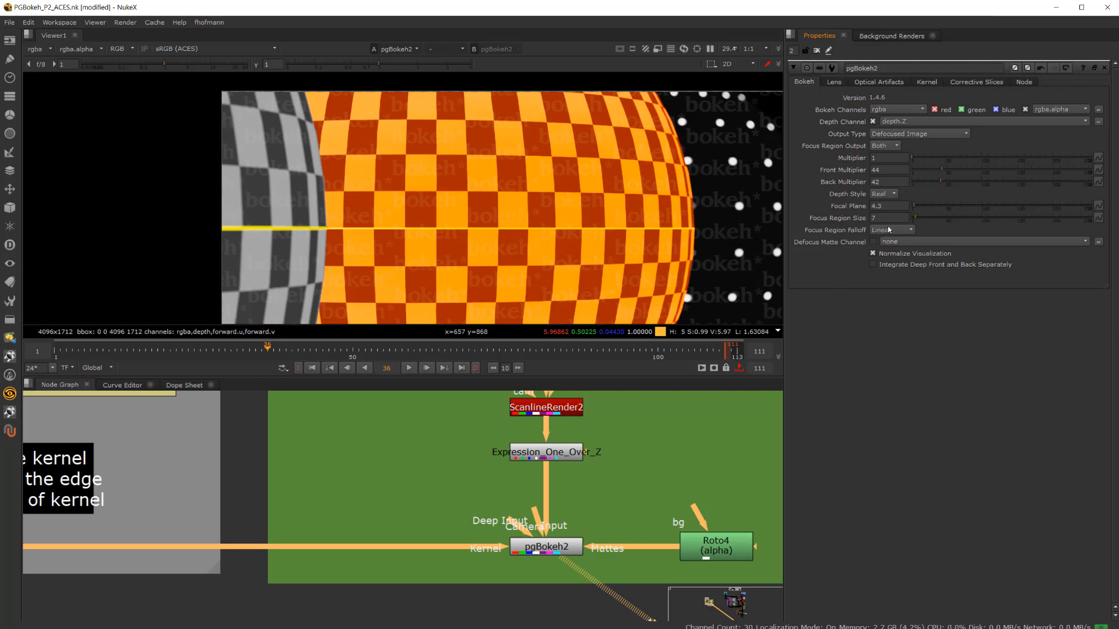
{"action": "left_click", "coordinate": [905, 134]}
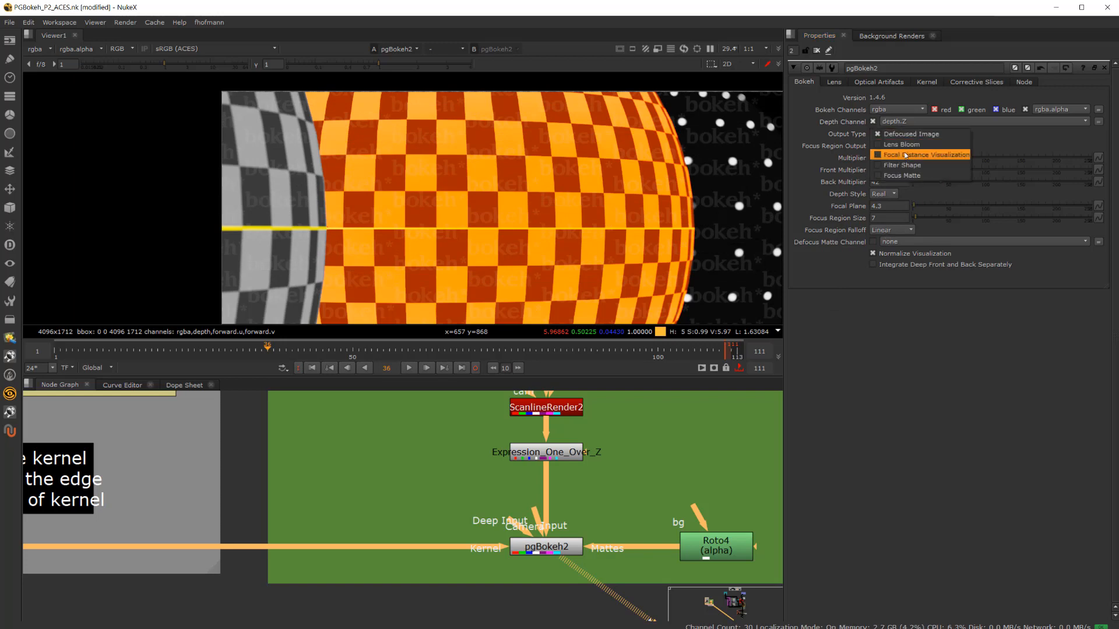
{"action": "left_click", "coordinate": [920, 154]}
- Compare the Quadratic and Linear Focus Region Falloff repeatedly in the focal distance visualization, finishing on Linear
{"action": "left_click", "coordinate": [890, 230]}
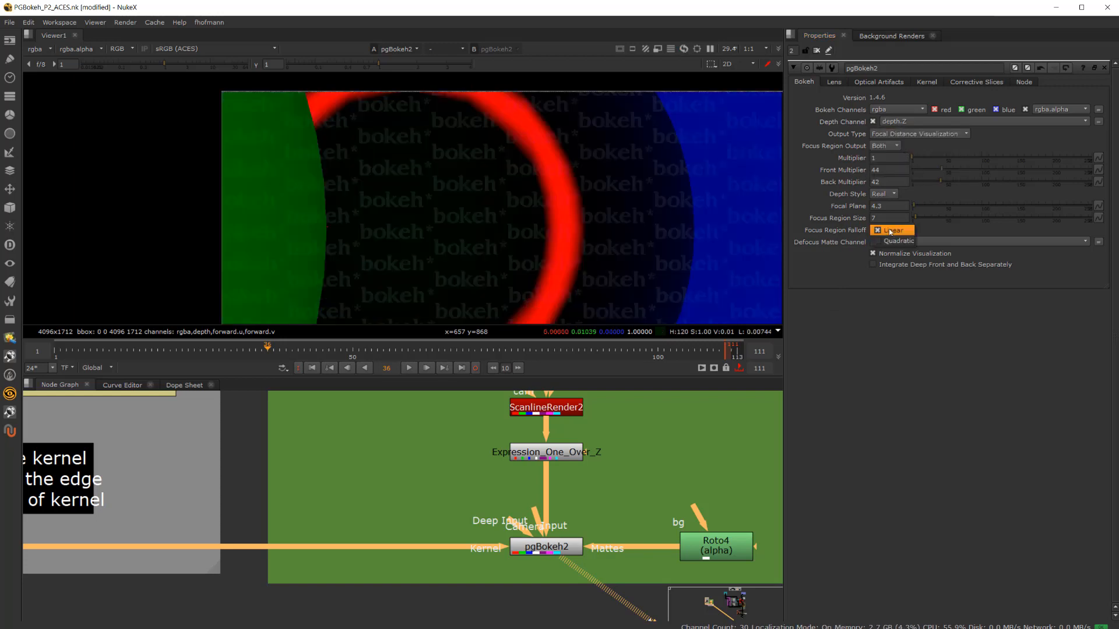
{"action": "left_click", "coordinate": [890, 241]}
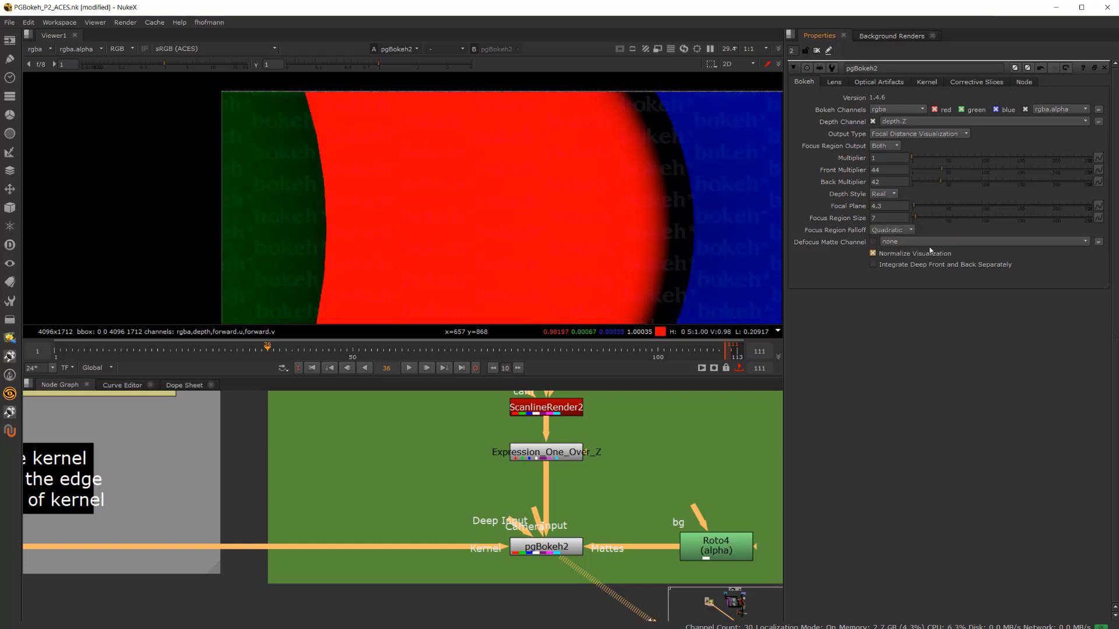
{"action": "left_click", "coordinate": [894, 230]}
{"action": "left_click", "coordinate": [894, 220]}
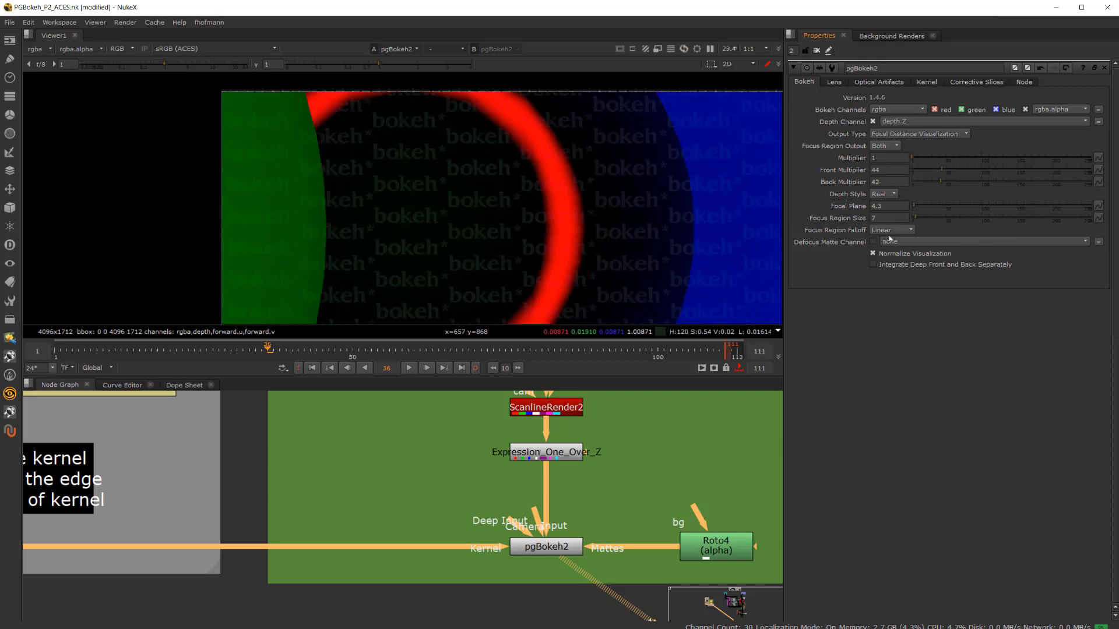
{"action": "left_click", "coordinate": [896, 231]}
{"action": "left_click", "coordinate": [895, 242]}
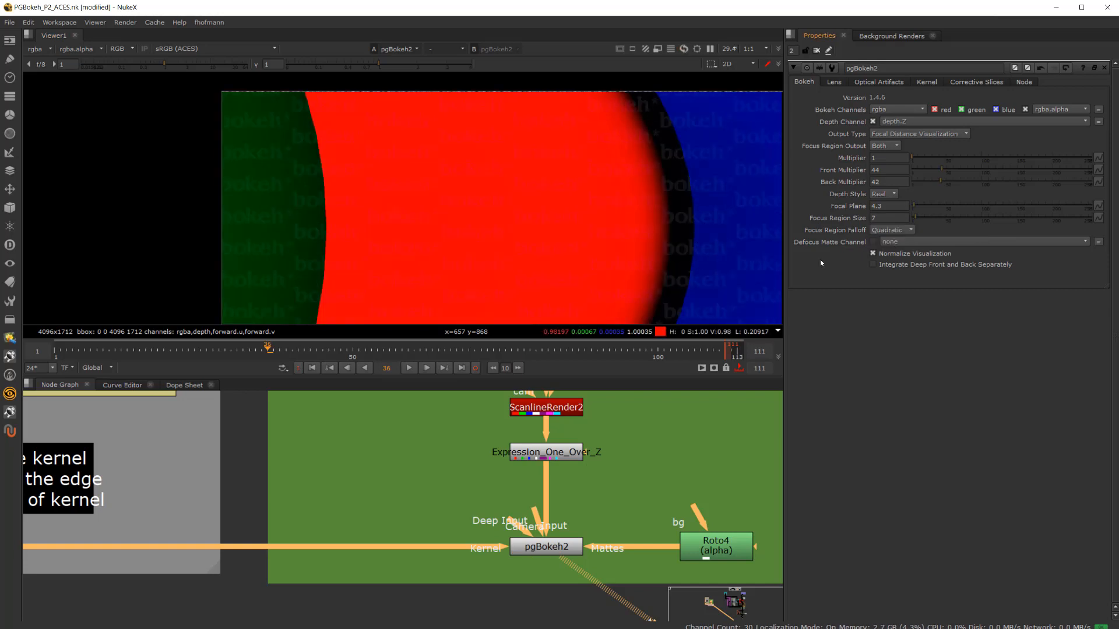
{"action": "left_click", "coordinate": [899, 231]}
{"action": "left_click", "coordinate": [894, 220]}
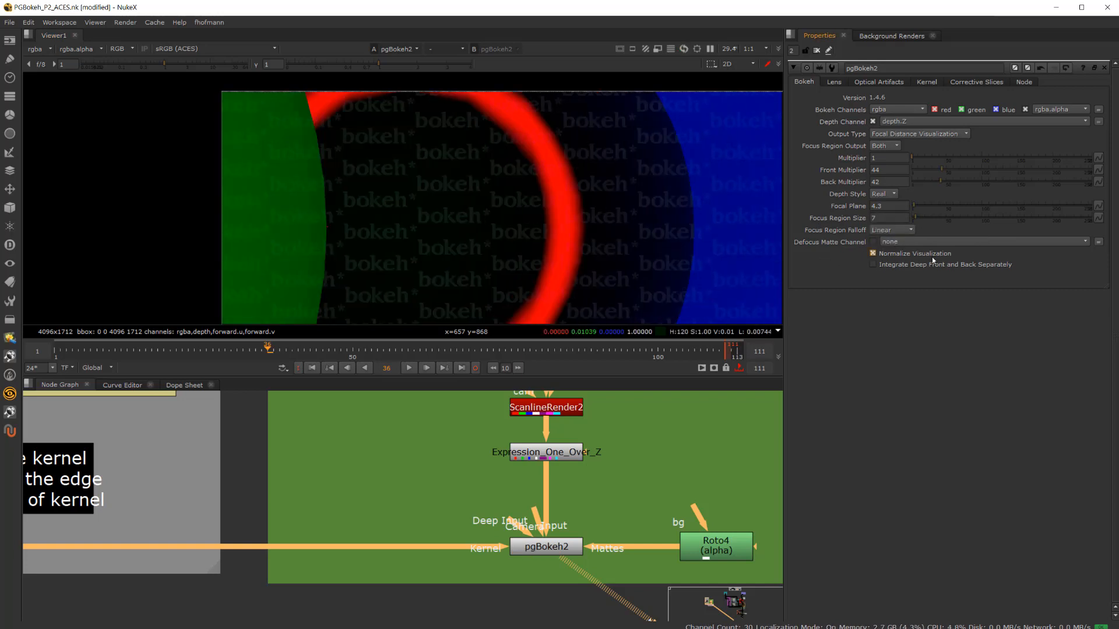
{"action": "left_click", "coordinate": [892, 230]}
{"action": "left_click", "coordinate": [906, 241]}
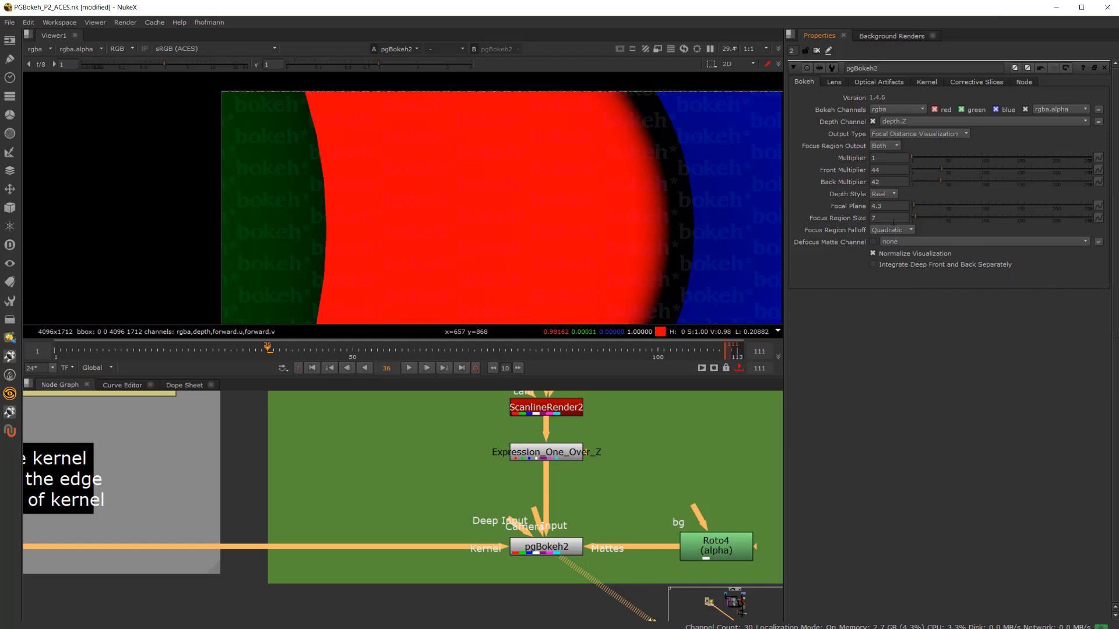
{"action": "left_click", "coordinate": [893, 221]}
{"action": "left_click", "coordinate": [914, 230]}
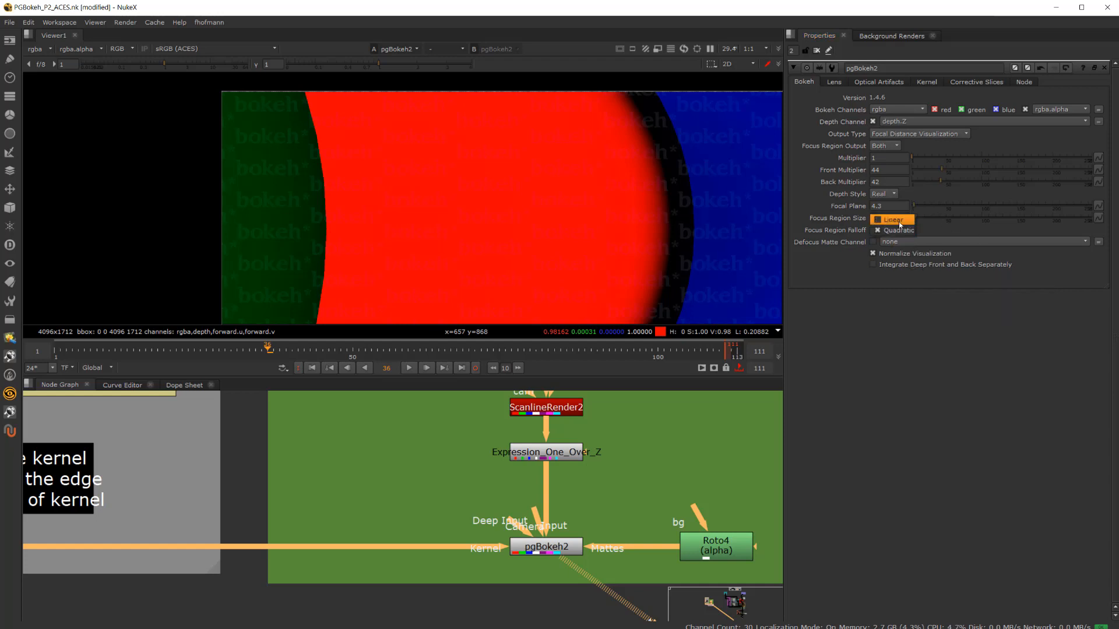
{"action": "left_click", "coordinate": [922, 226]}
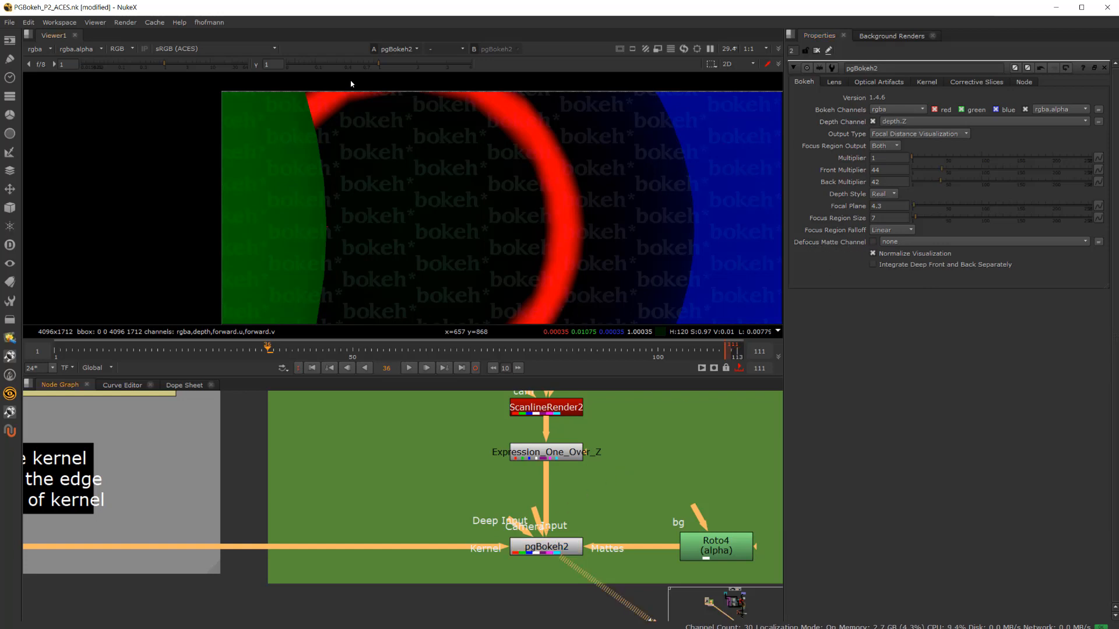
- Return pgBokeh2's output type to Defocused Image and show the background dots beside the orange sphere
{"action": "left_click", "coordinate": [892, 134]}
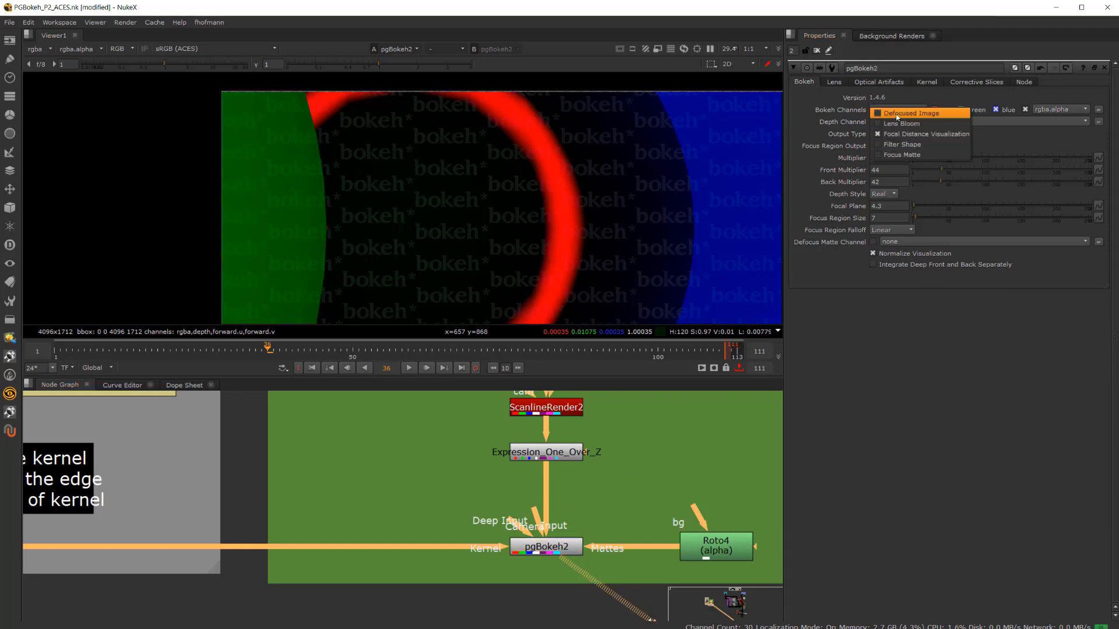
{"action": "left_click", "coordinate": [900, 111]}
{"action": "scroll", "coordinate": [707, 233], "scroll_direction": "up", "scroll_amount": 5}
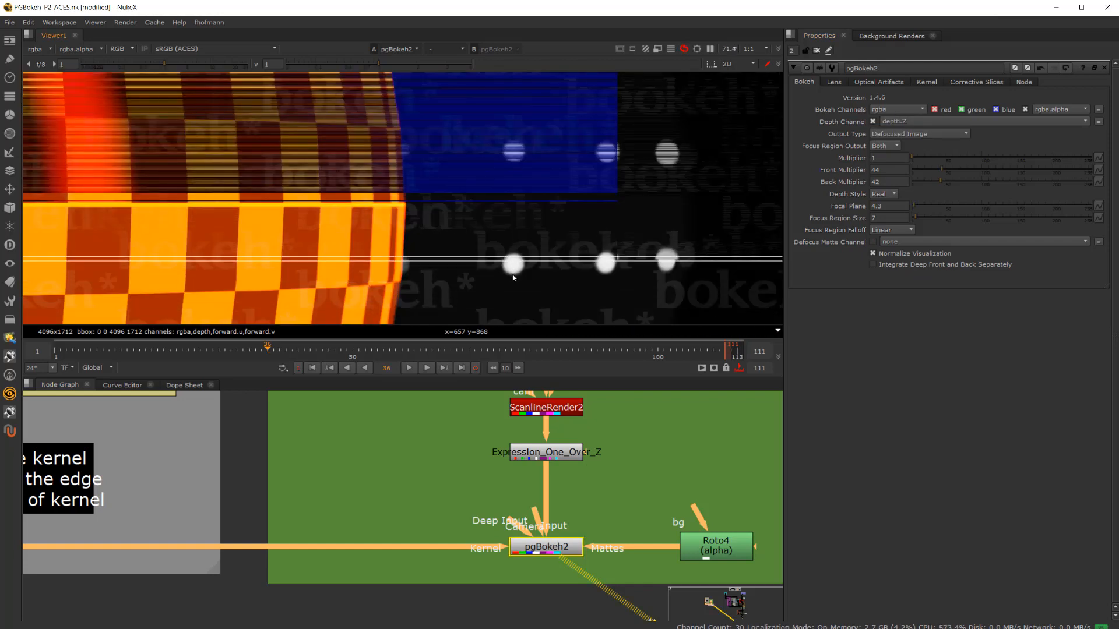
- Compare the background dots with pgBokeh2 disabled and enabled, inspecting the defocused dots close up
{"action": "left_click", "coordinate": [541, 551]}
{"action": "key", "text": "d"}
{"action": "key", "text": "d"}
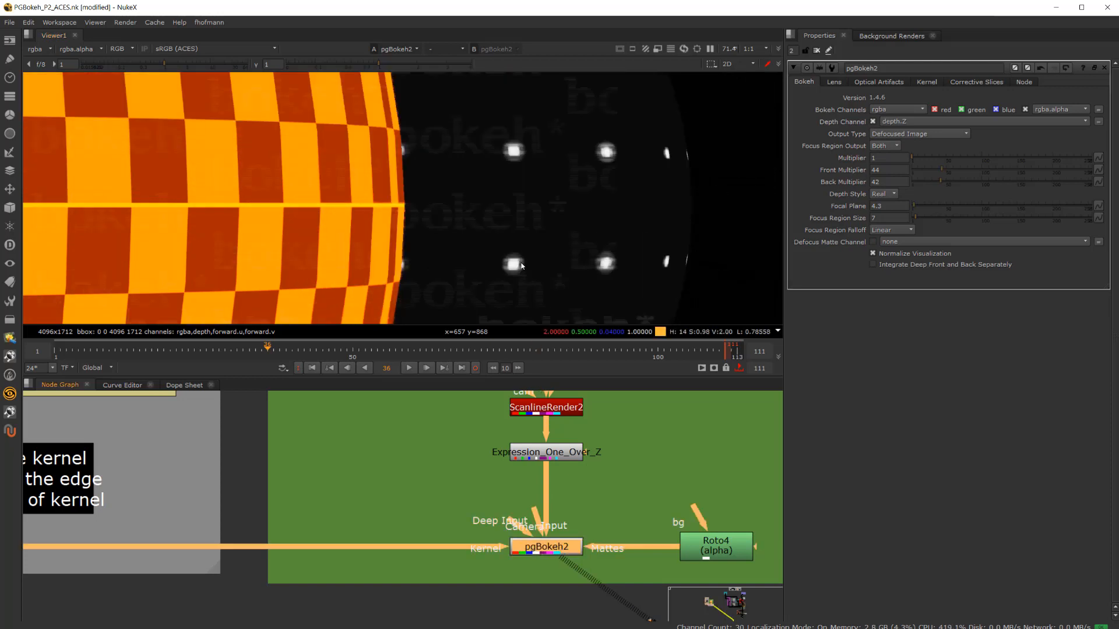
{"action": "key", "text": "d"}
{"action": "key", "text": "d"}
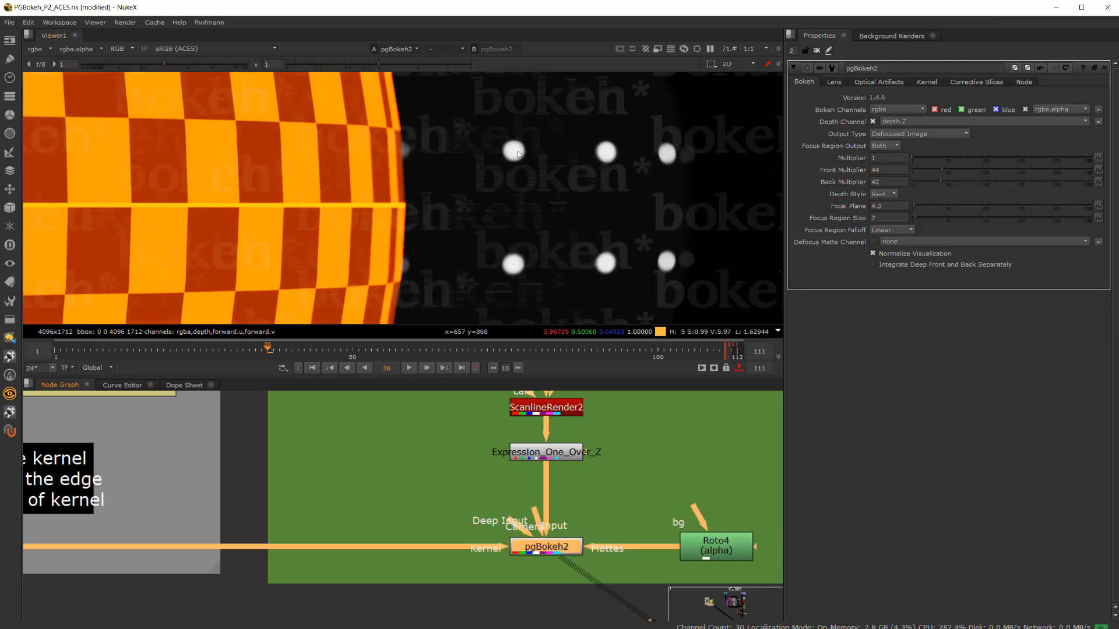
{"action": "scroll", "coordinate": [517, 149], "scroll_direction": "up", "scroll_amount": 3}
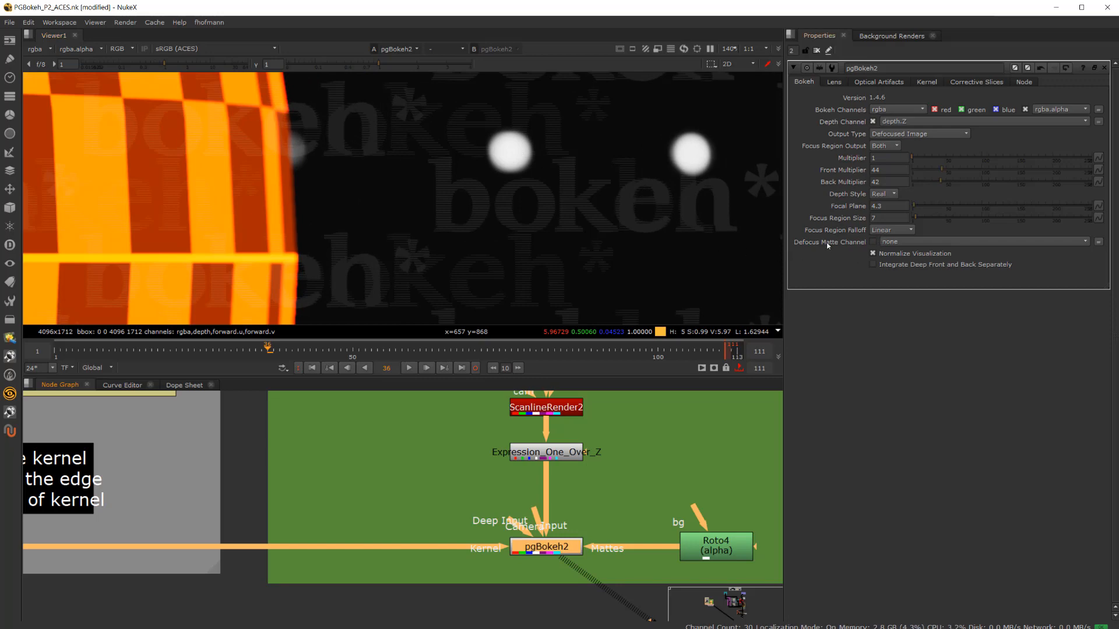
{"action": "scroll", "coordinate": [723, 238], "scroll_direction": "down", "scroll_amount": 3}
- Open Roto4 to show its matte shape over the background dots, and set pgBokeh2's Defocus Matte Channel to rgba.alpha
{"action": "double_click", "coordinate": [712, 543]}
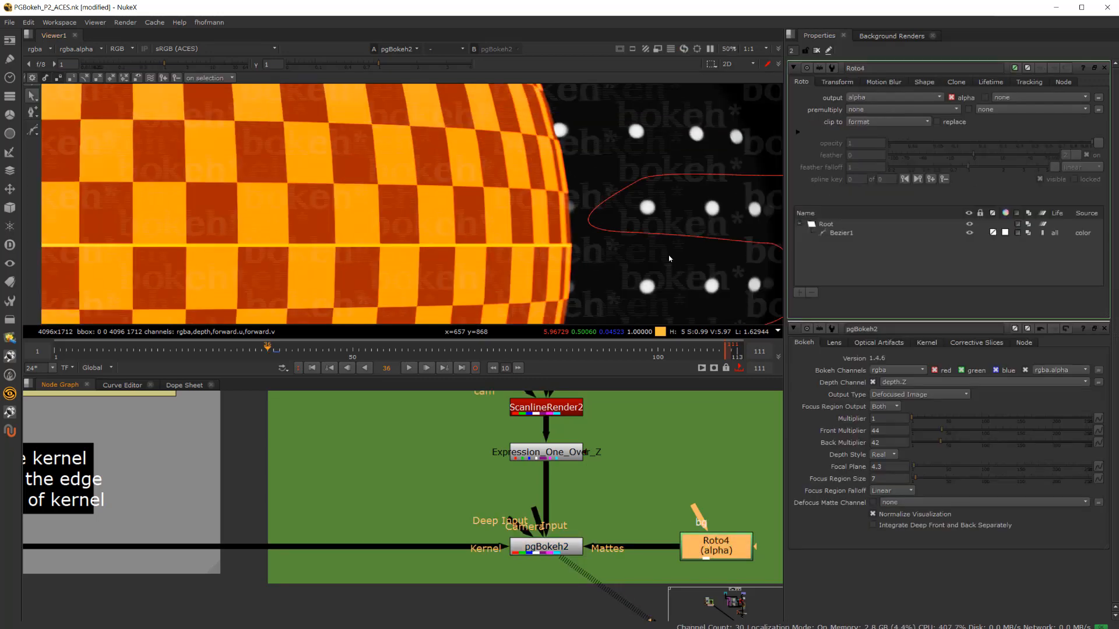
{"action": "middle_click_drag", "start_coordinate": [669, 258], "coordinate": [443, 269]}
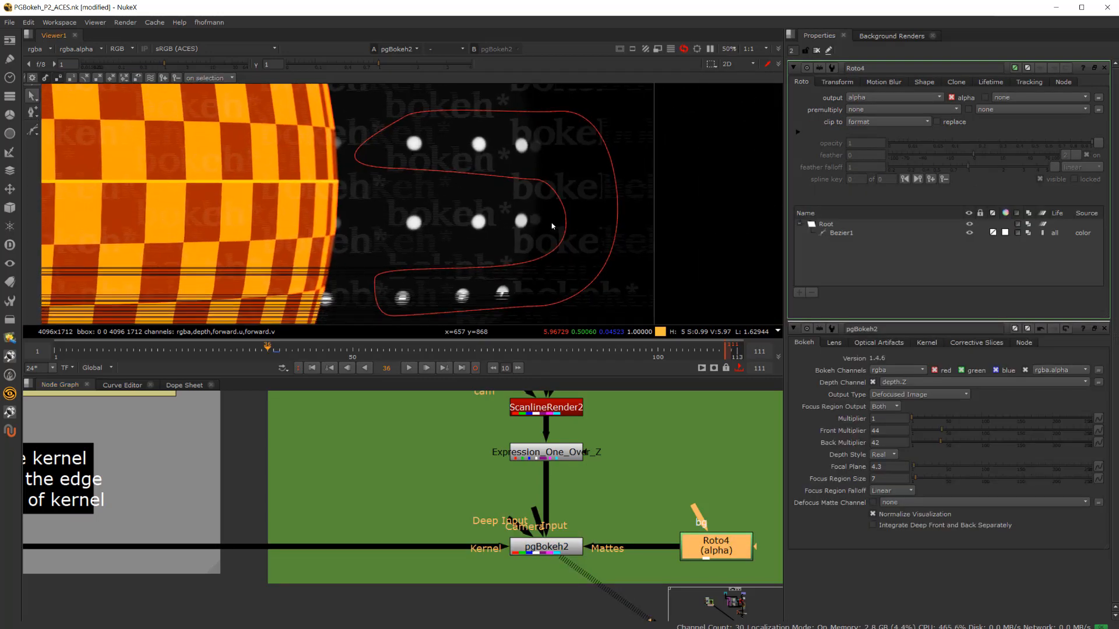
{"action": "double_click", "coordinate": [574, 547]}
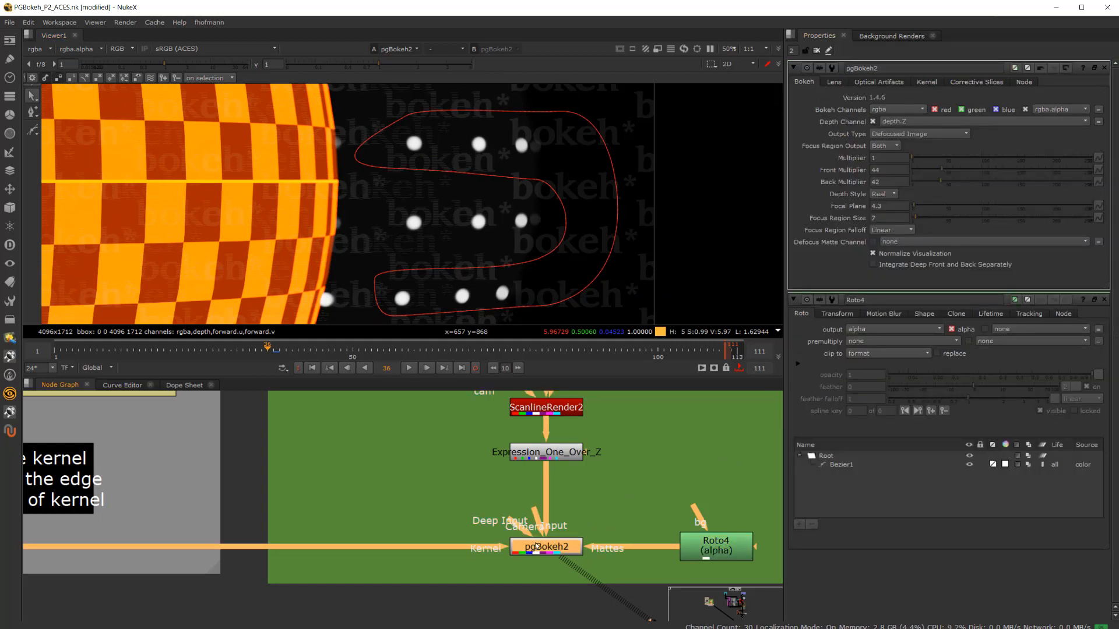
{"action": "left_click", "coordinate": [909, 242]}
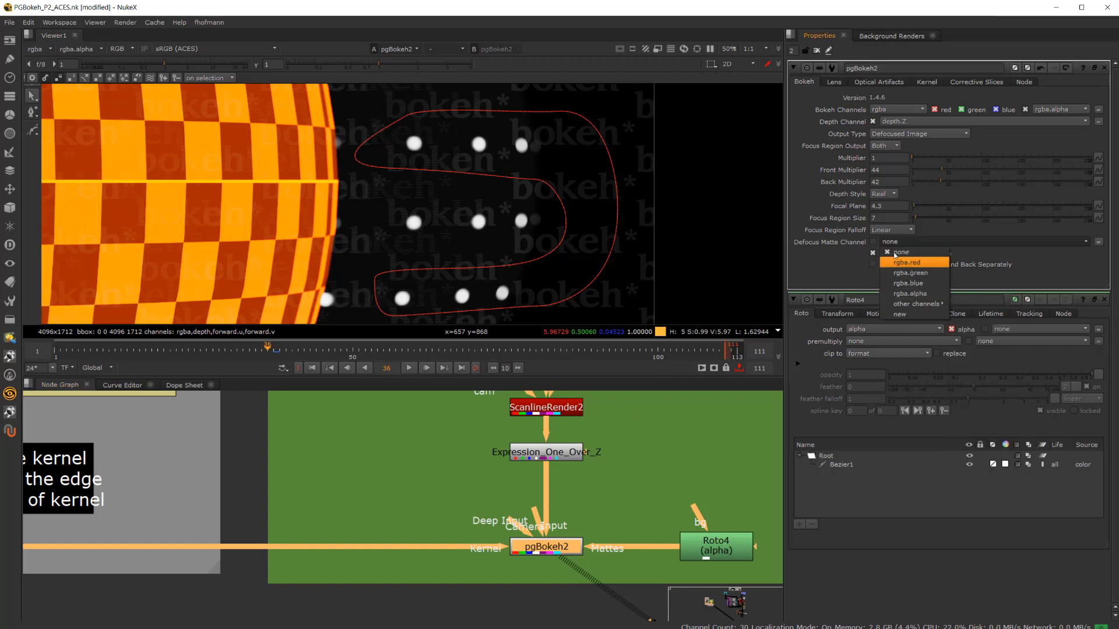
{"action": "left_click", "coordinate": [873, 245]}
{"action": "left_click", "coordinate": [909, 241]}
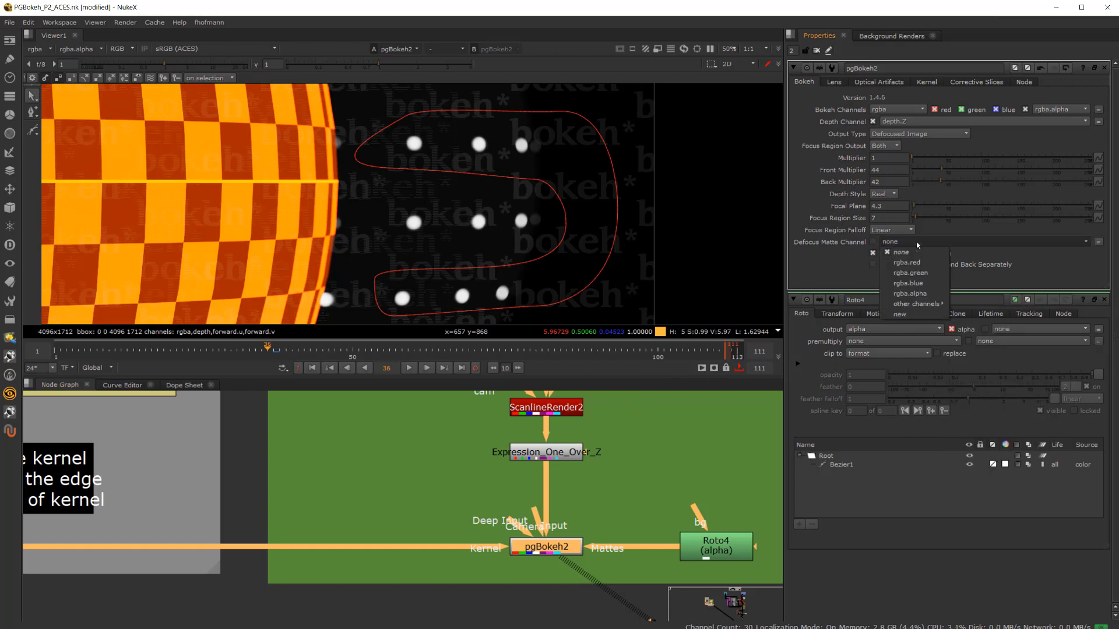
{"action": "left_click", "coordinate": [910, 294]}
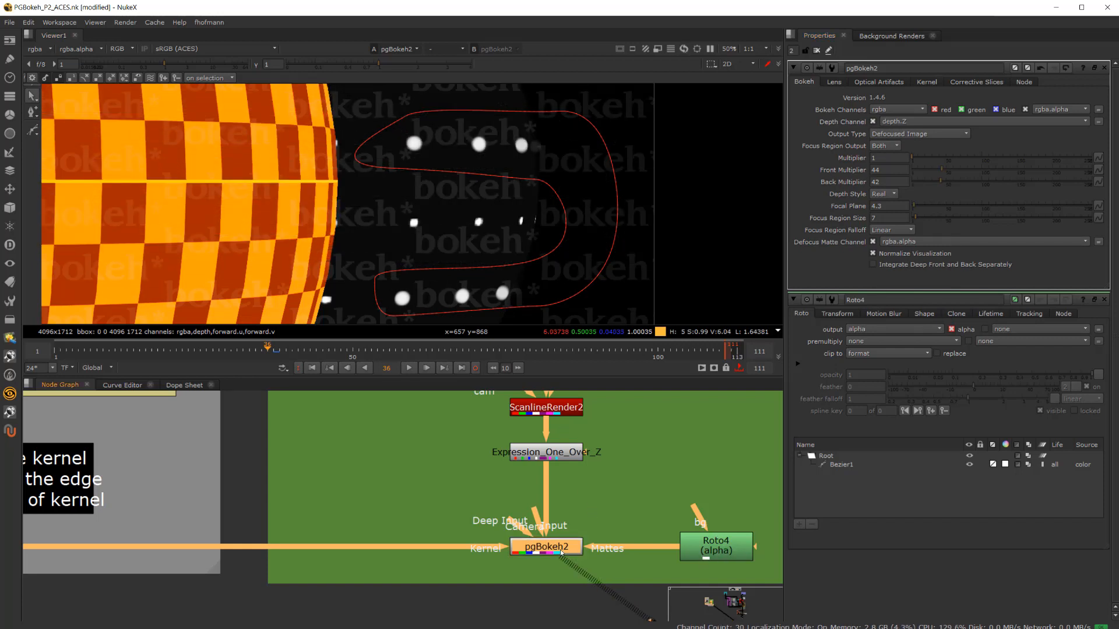
- Compare the matte-limited defocus with the original image by disabling and re-enabling pgBokeh2
{"action": "key", "text": "d"}
{"action": "key", "text": "d"}
{"action": "key", "text": "d"}
{"action": "key", "text": "d"}
- Turn off pgBokeh2's Defocus Matte Channel and show the whole frame as Focal Distance Visualization
{"action": "left_click", "coordinate": [873, 242]}
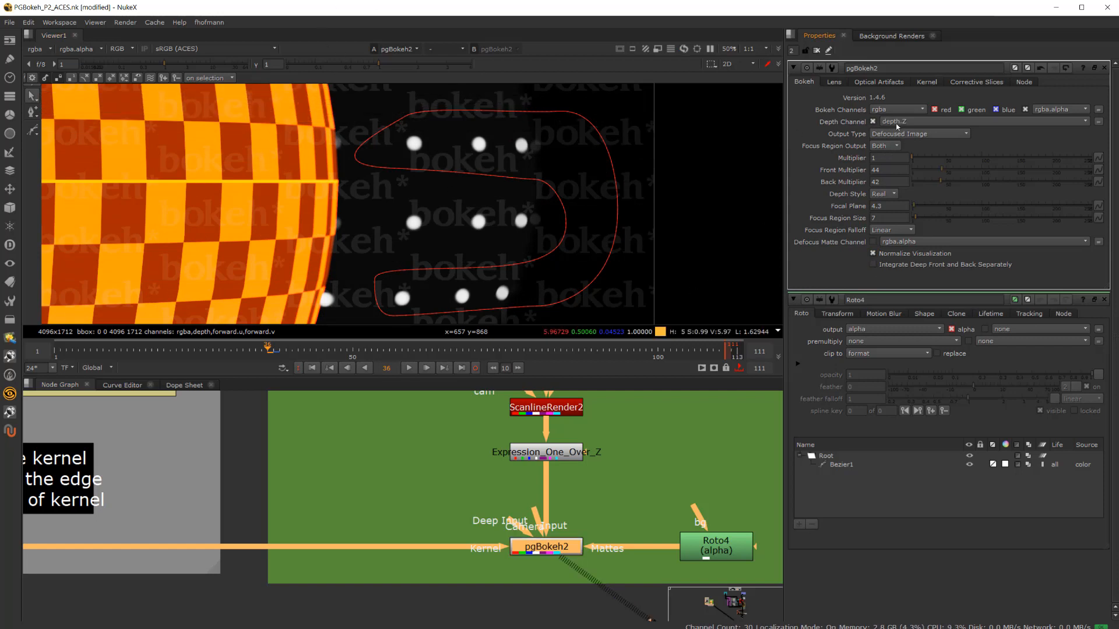
{"action": "left_click", "coordinate": [920, 133]}
{"action": "left_click", "coordinate": [904, 156]}
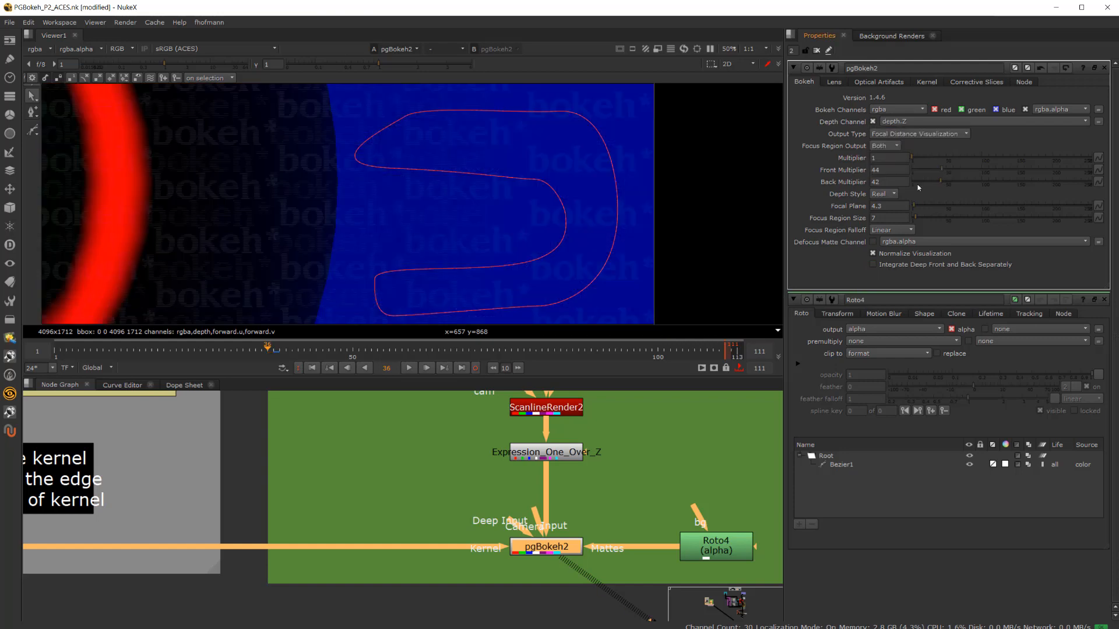
{"action": "scroll", "coordinate": [396, 239], "scroll_direction": "down", "scroll_amount": 4}
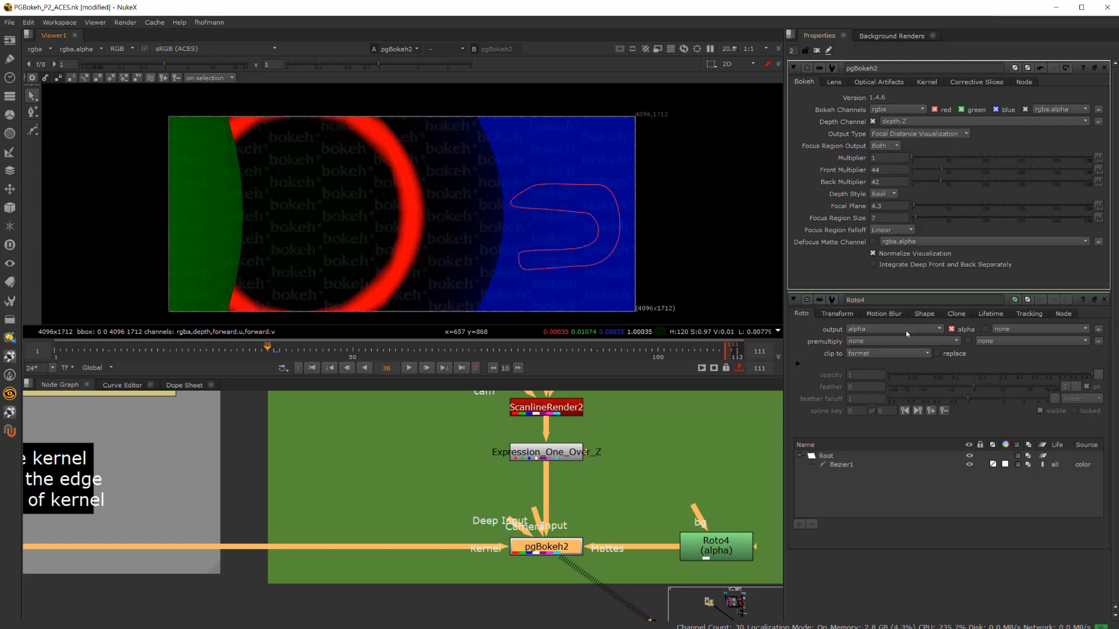
- Compare the focal distance visualization with Normalize Visualization off and on, leaving it on
{"action": "left_click", "coordinate": [873, 254]}
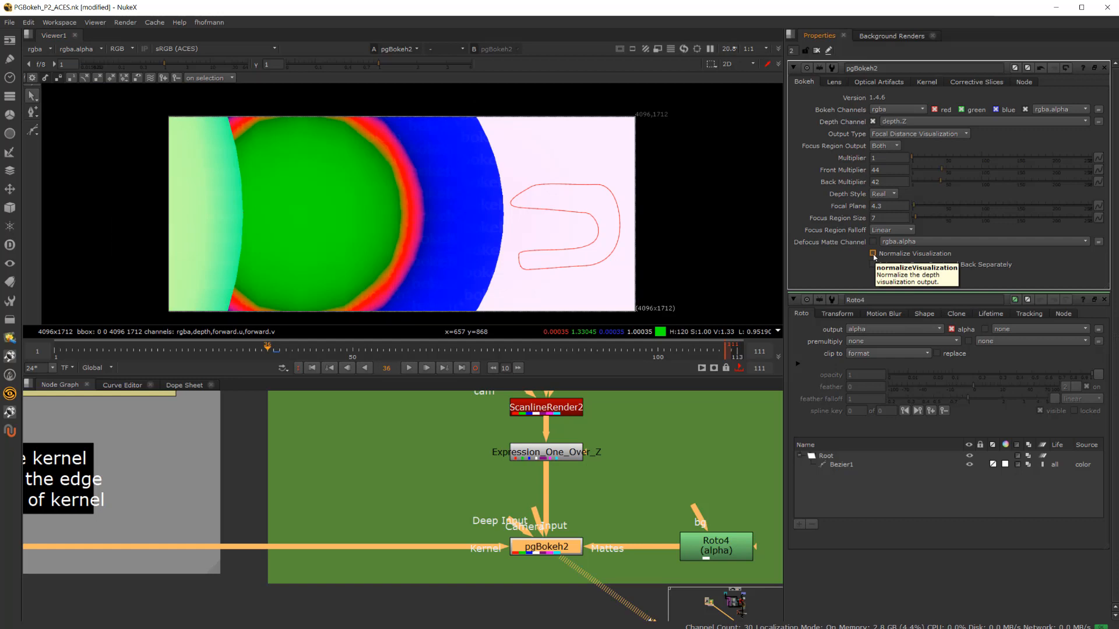
{"action": "left_click", "coordinate": [873, 254]}
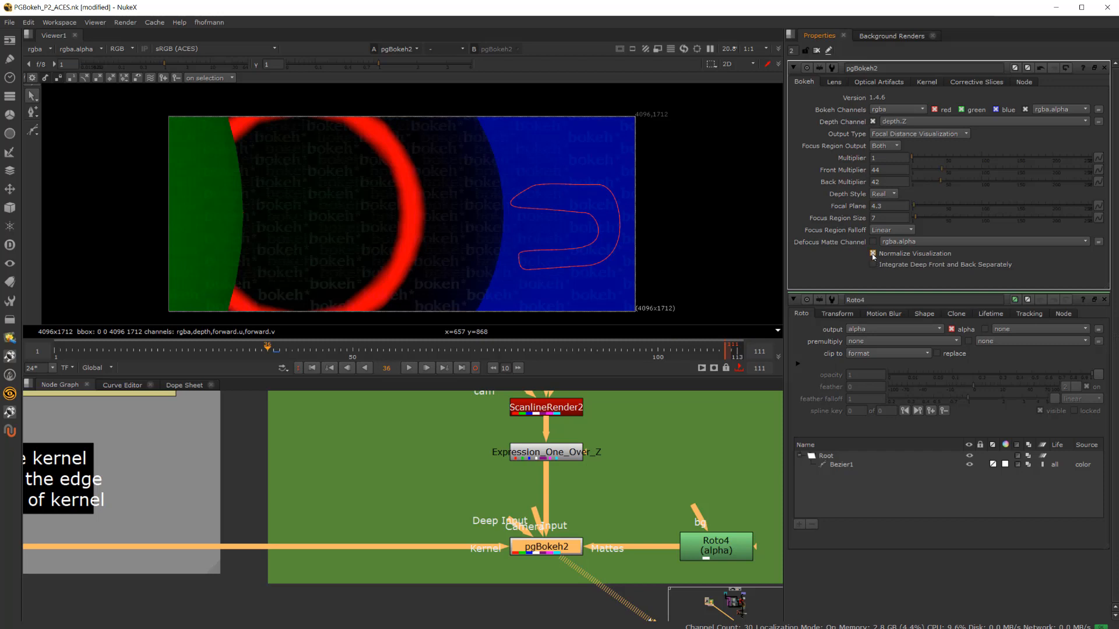
{"action": "left_click", "coordinate": [872, 254]}
{"action": "left_click", "coordinate": [872, 254]}
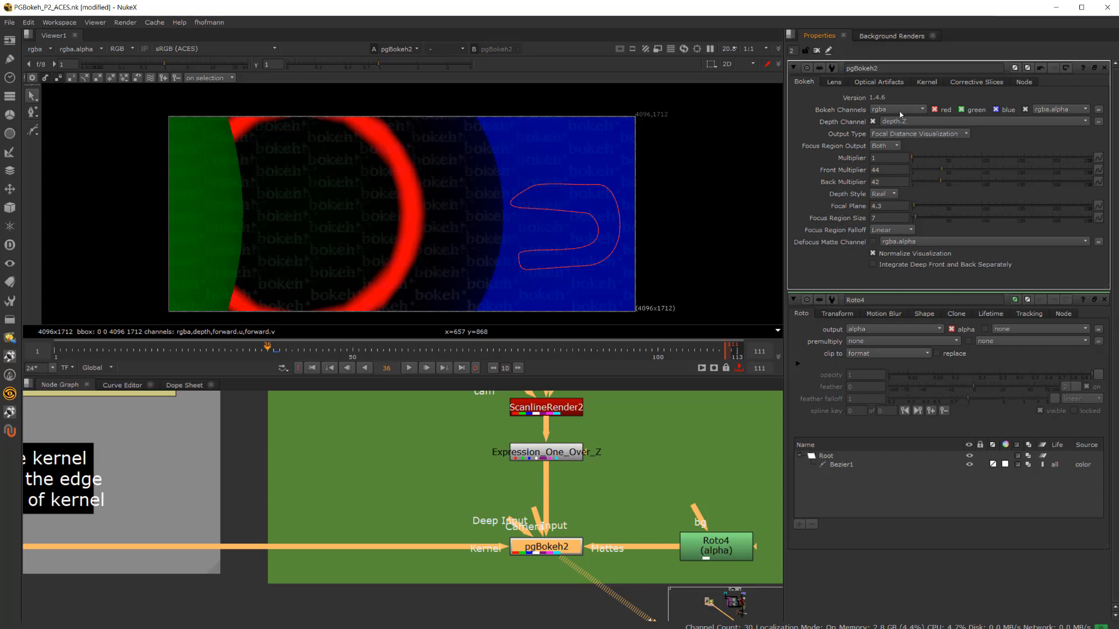
- Review pgBokeh2's Real World Lens Simulation settings and its optical artifact settings, and return to the main bokeh settings
{"action": "left_click", "coordinate": [834, 83]}
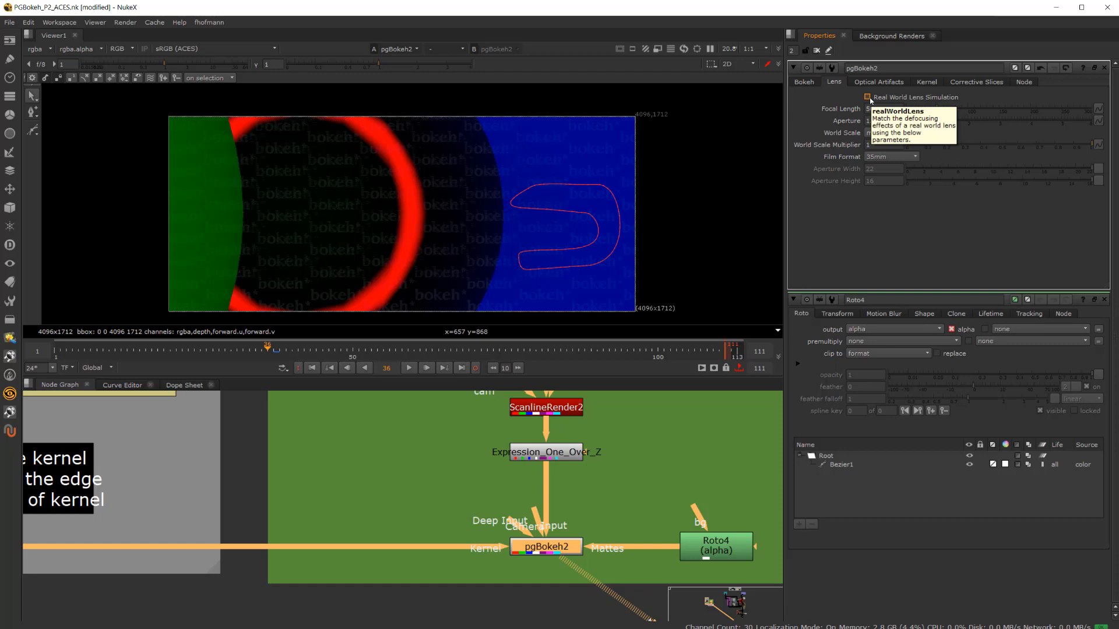
{"action": "left_click", "coordinate": [804, 82]}
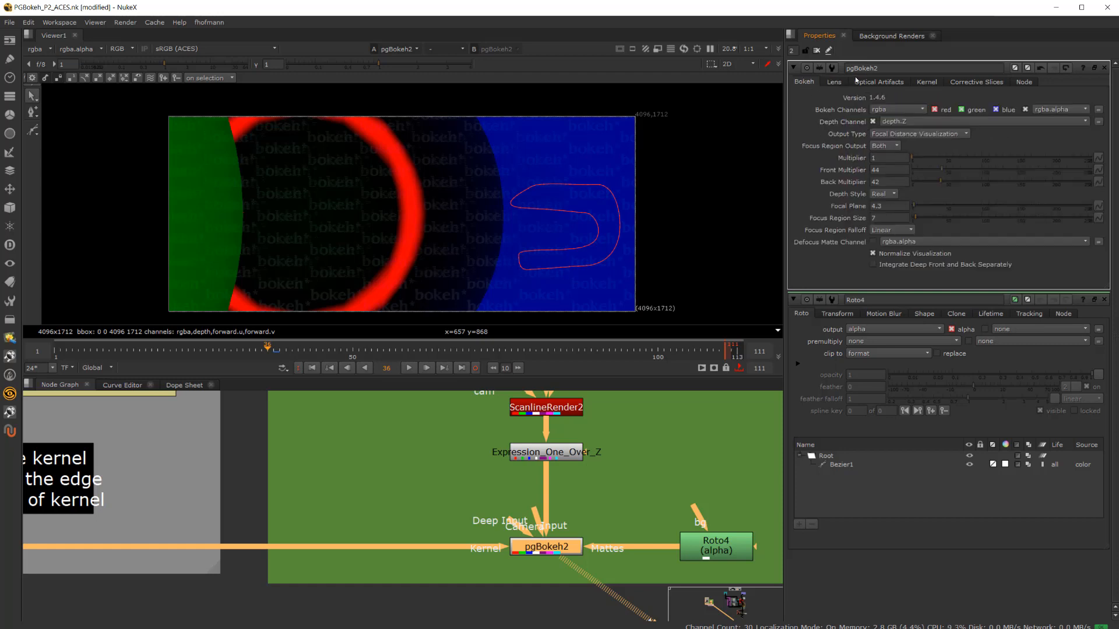
{"action": "left_click", "coordinate": [835, 83]}
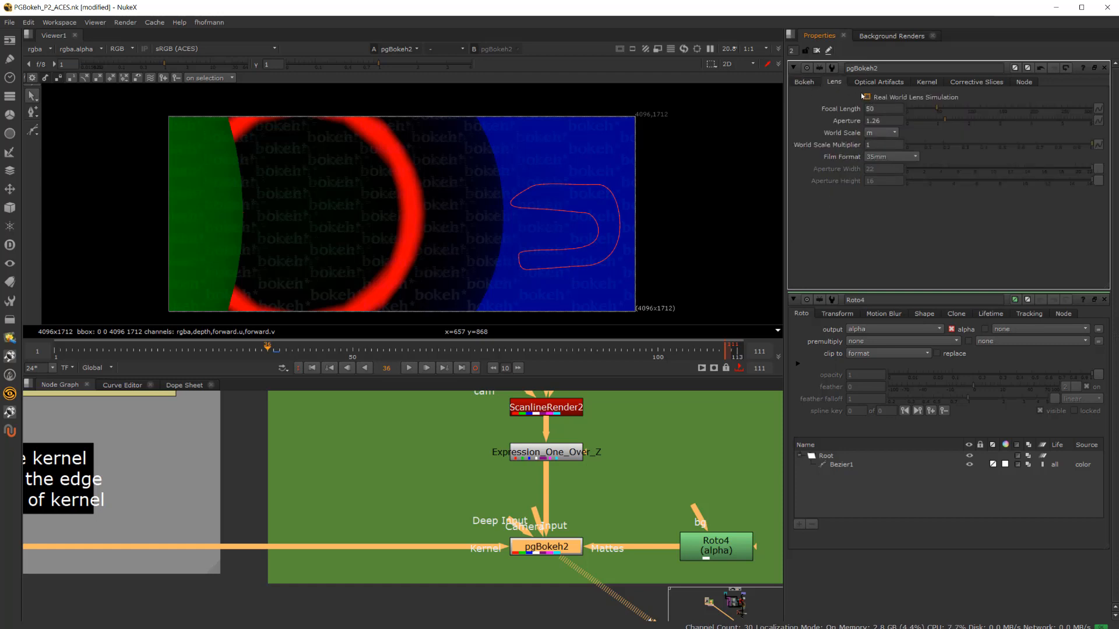
{"action": "left_click", "coordinate": [863, 83]}
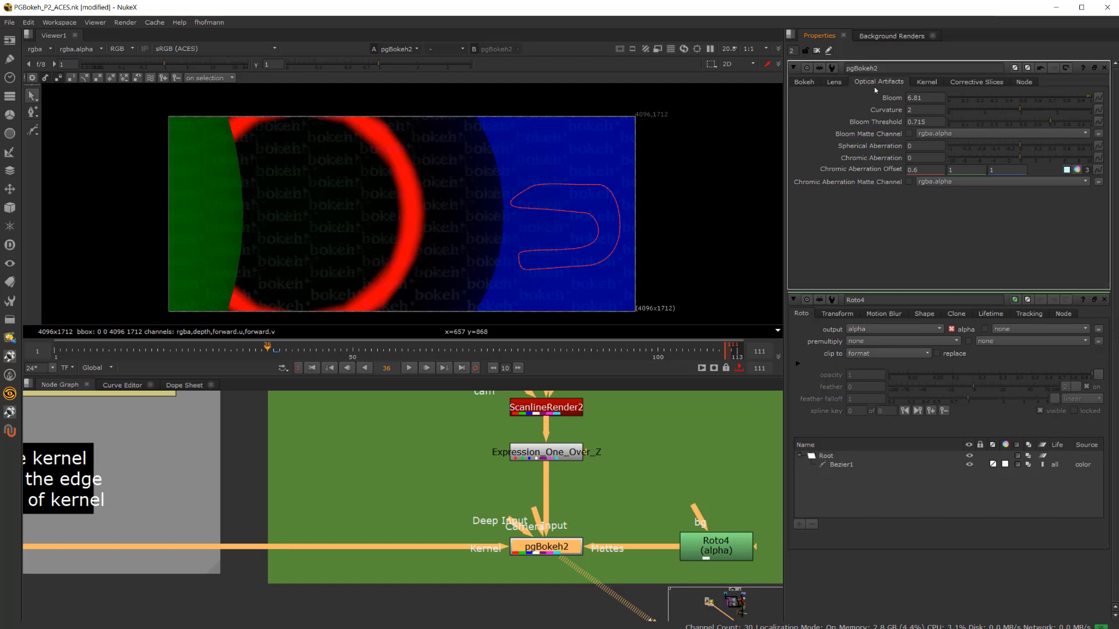
{"action": "left_click", "coordinate": [803, 83]}
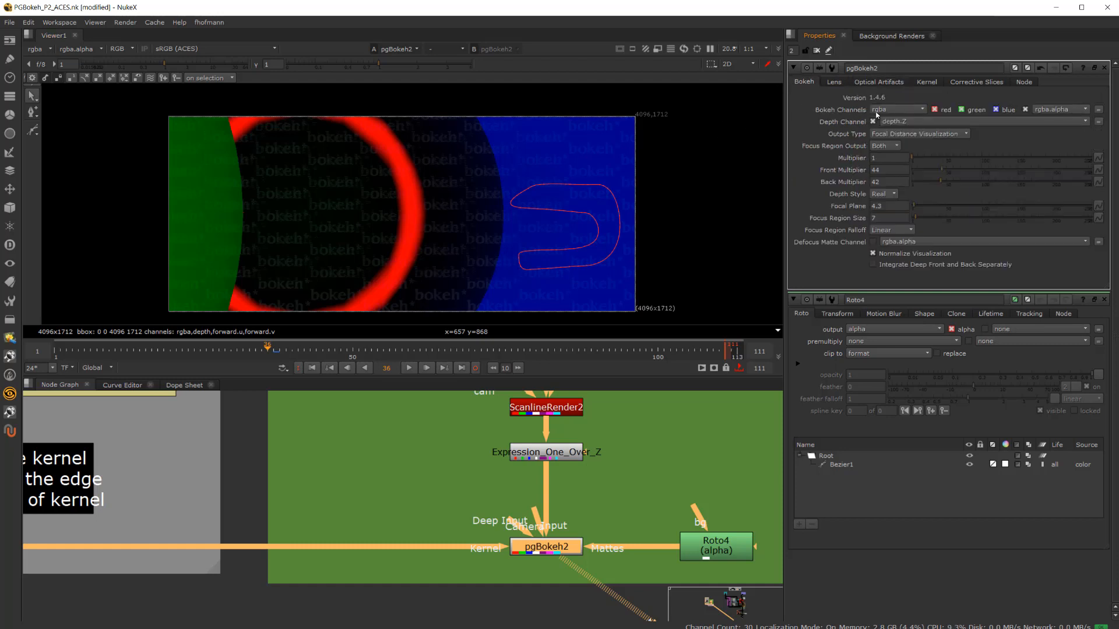
- Return the output type to Defocused Image and show the optical artifact settings with the background dots close up
{"action": "left_click", "coordinate": [915, 134]}
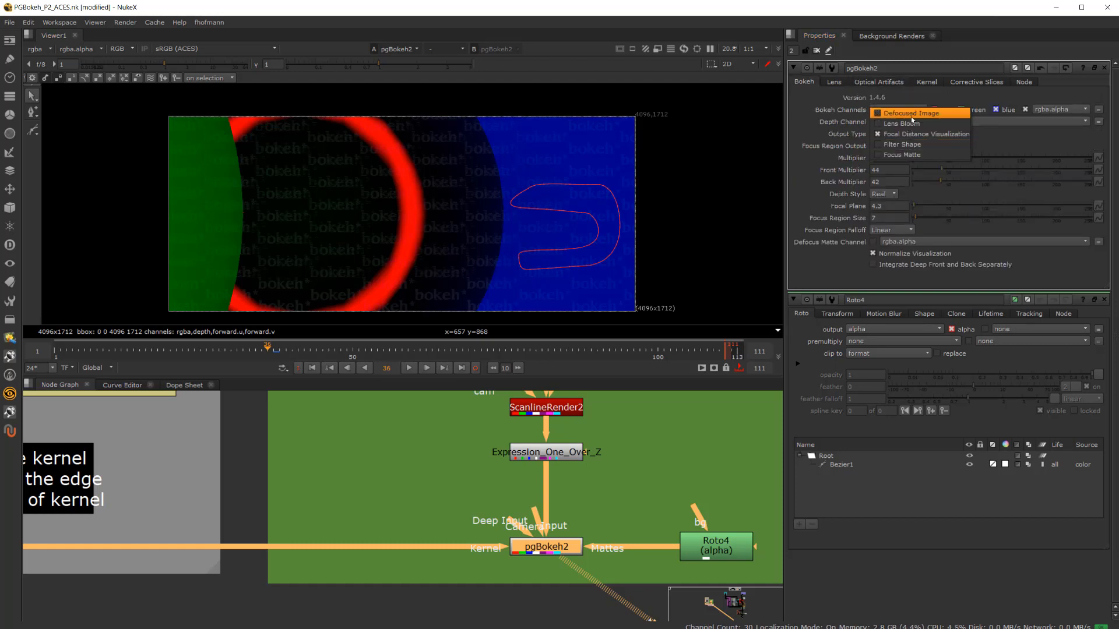
{"action": "left_click", "coordinate": [912, 115]}
{"action": "left_click", "coordinate": [879, 82]}
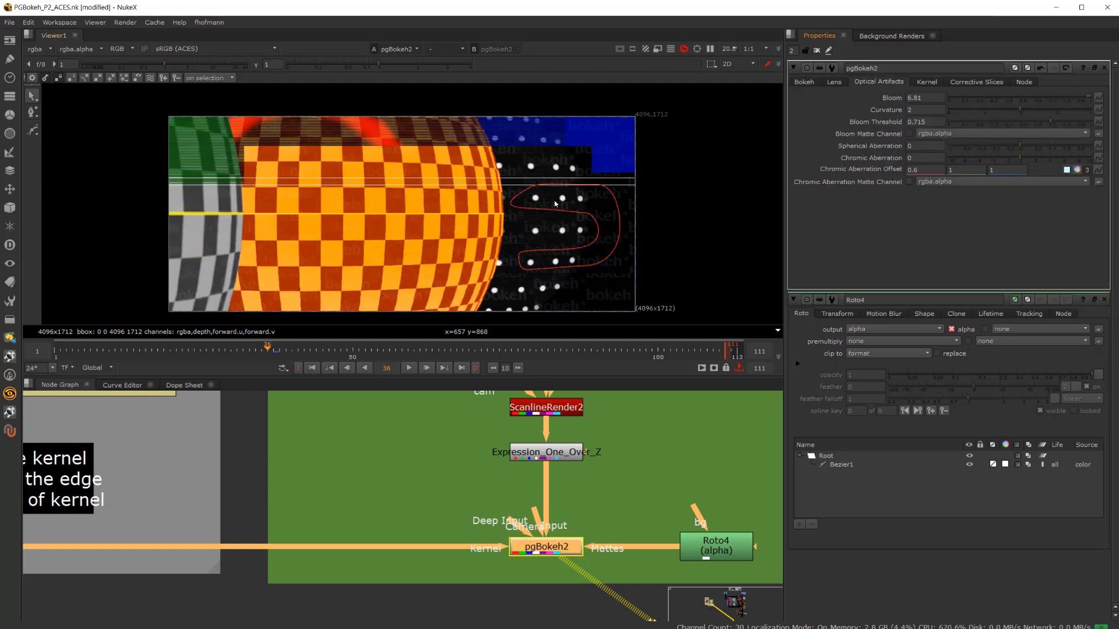
{"action": "scroll", "coordinate": [555, 201], "scroll_direction": "up", "scroll_amount": 8}
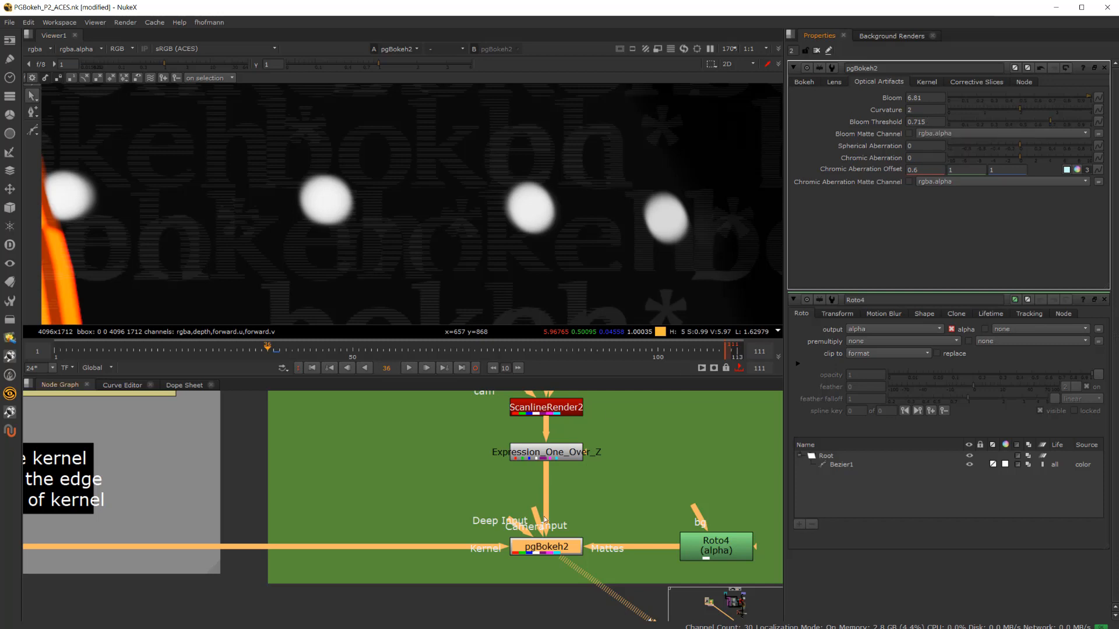
- Compare the dots with pgBokeh2 disabled and enabled, and try a Bloom Threshold of 5 before setting it to 0.7
{"action": "key", "text": "d"}
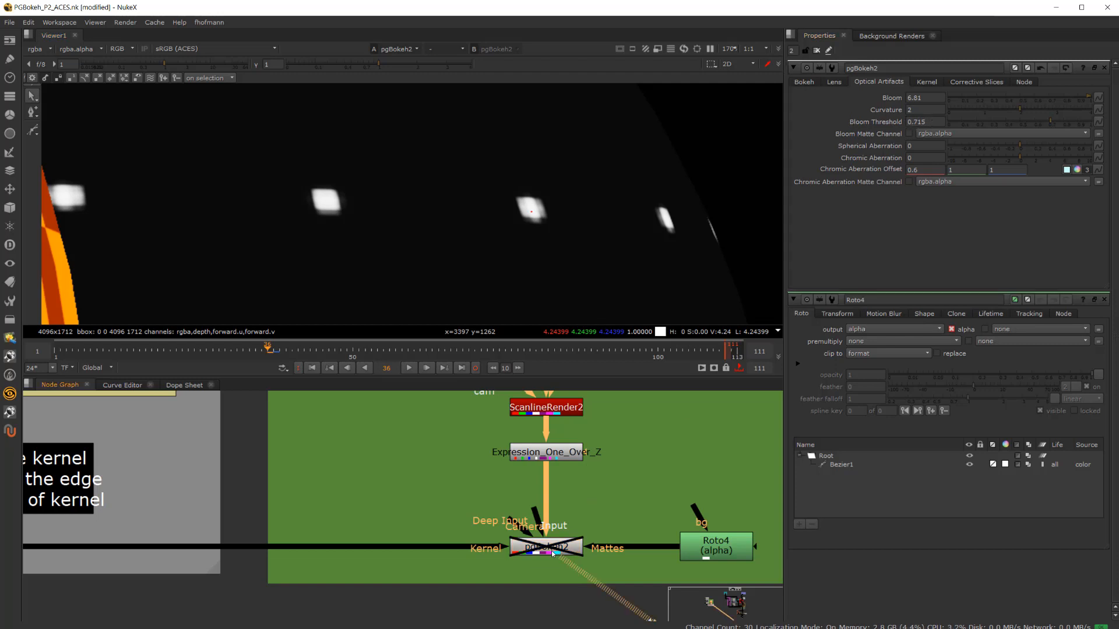
{"action": "key", "text": "d"}
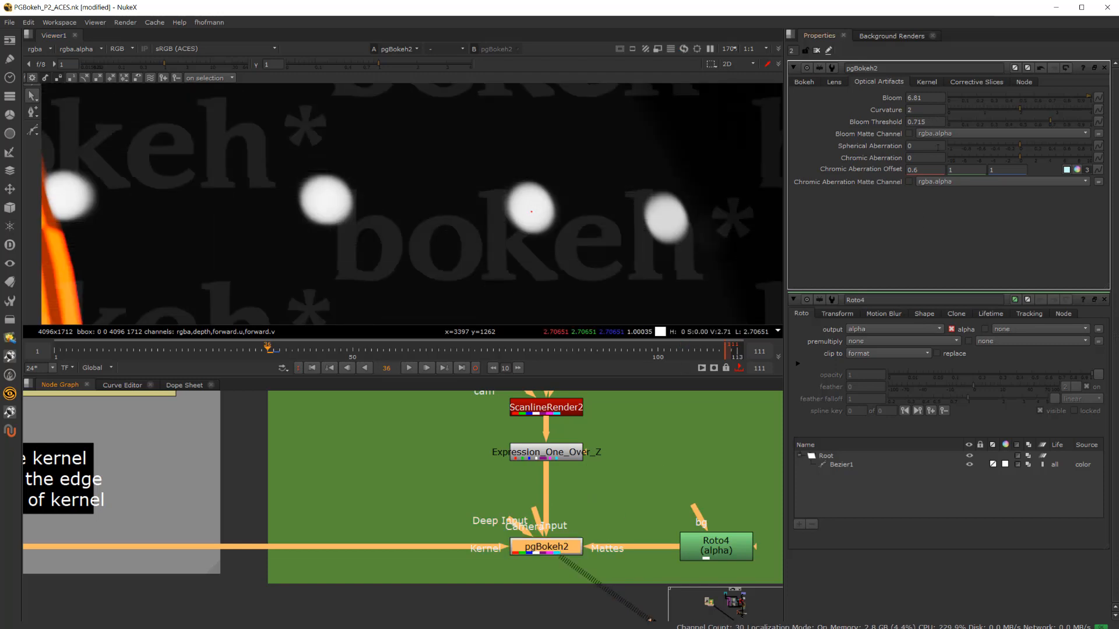
{"action": "double_click", "coordinate": [932, 121]}
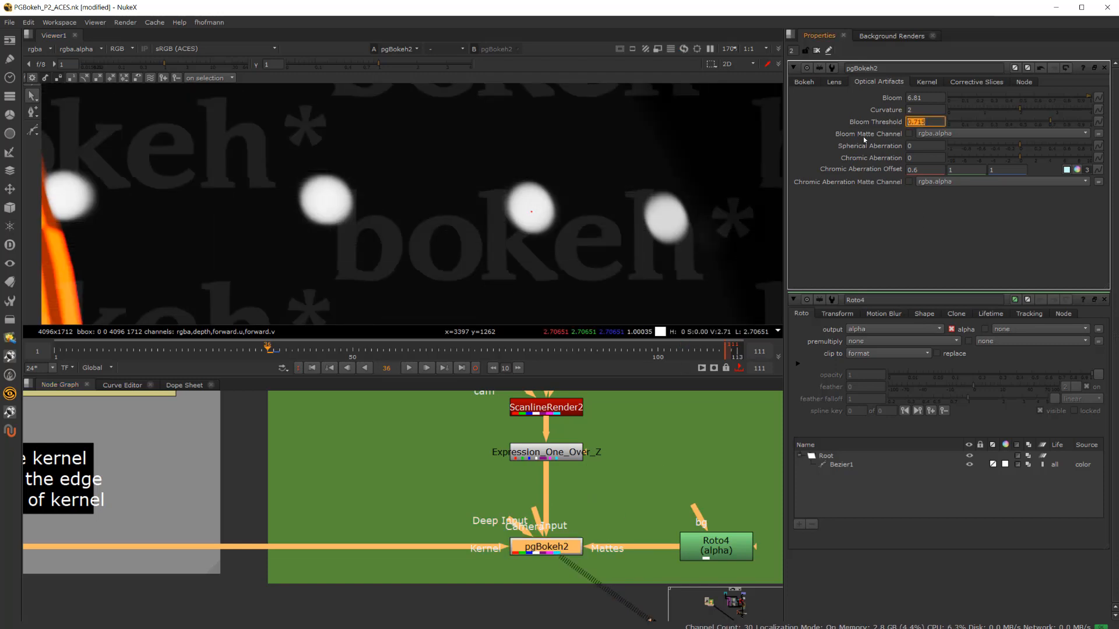
{"action": "type", "text": "5"}
{"action": "key", "text": "Return"}
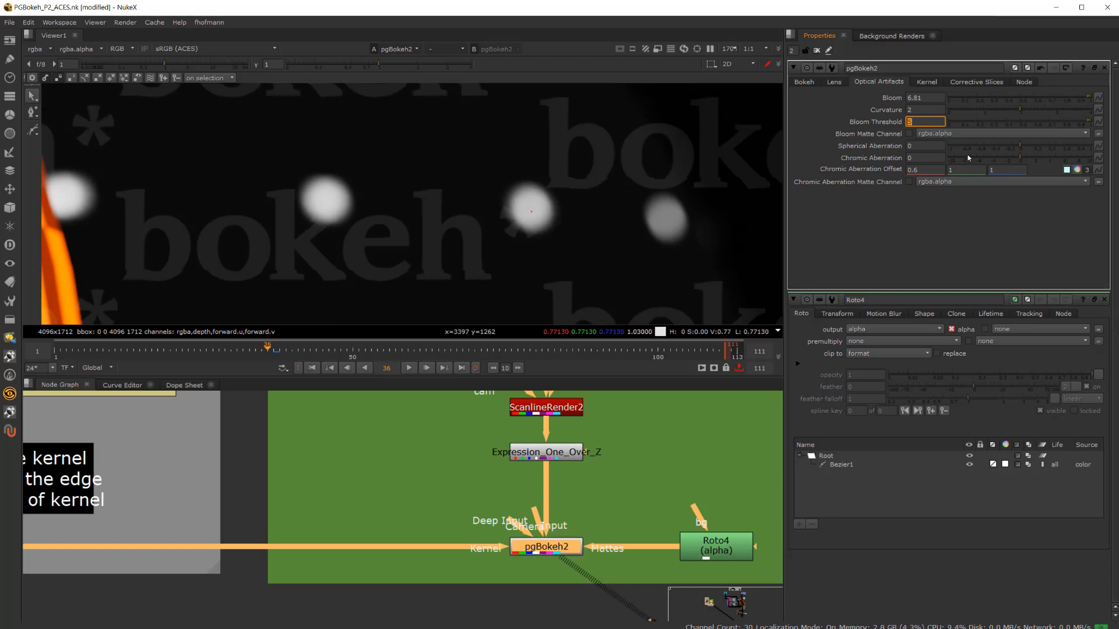
{"action": "type", "text": "0.7"}
{"action": "key", "text": "Return"}
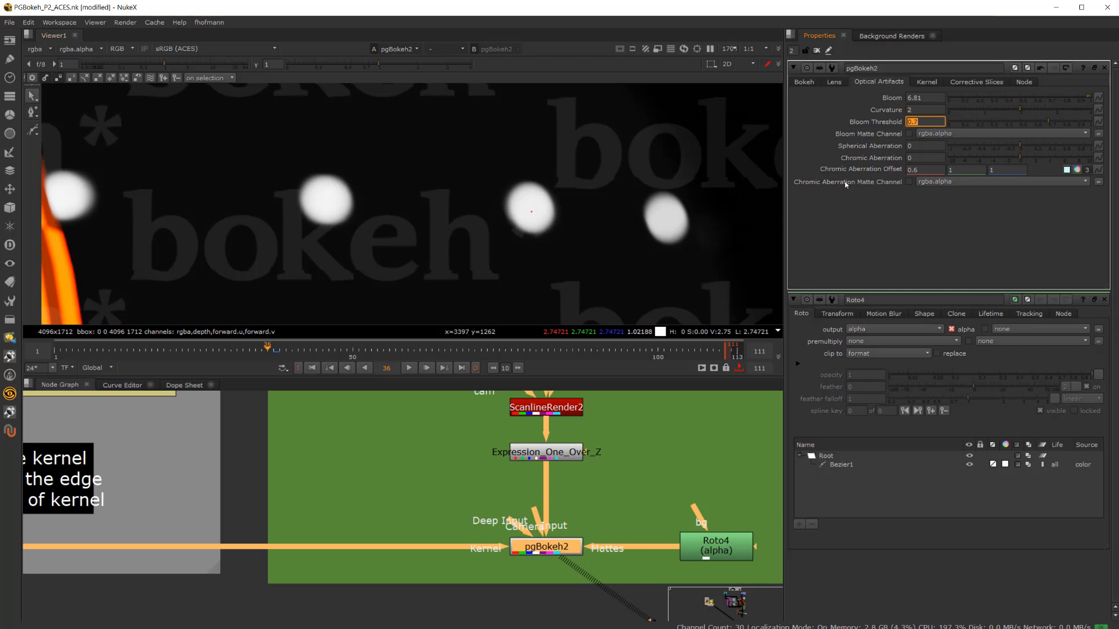
{"action": "key", "text": "shift+Tab"}
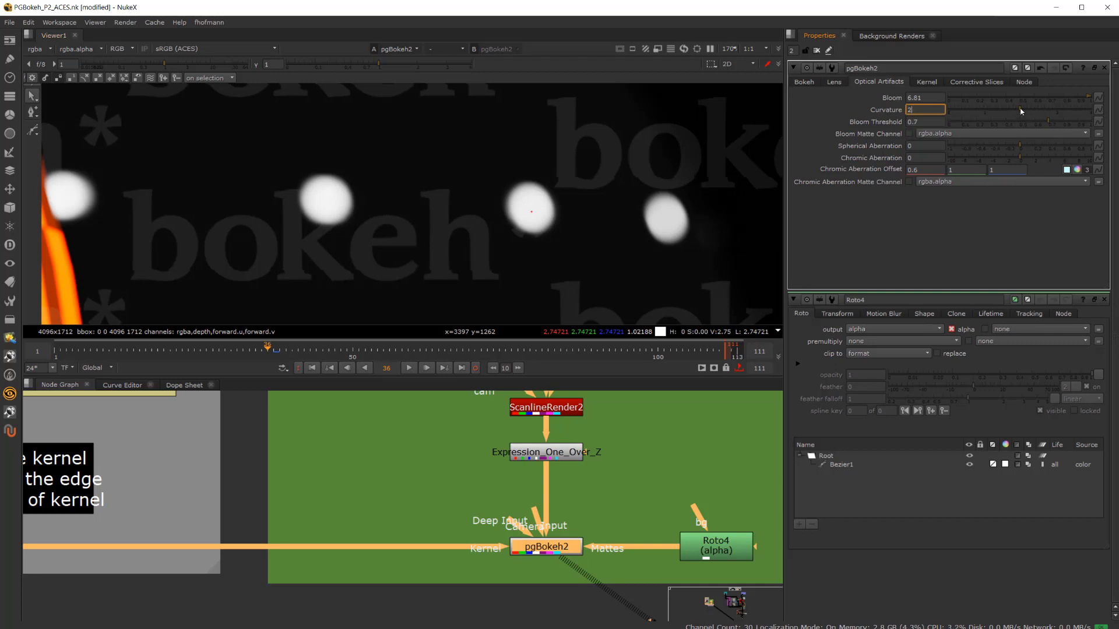
{"action": "key", "text": "Return"}
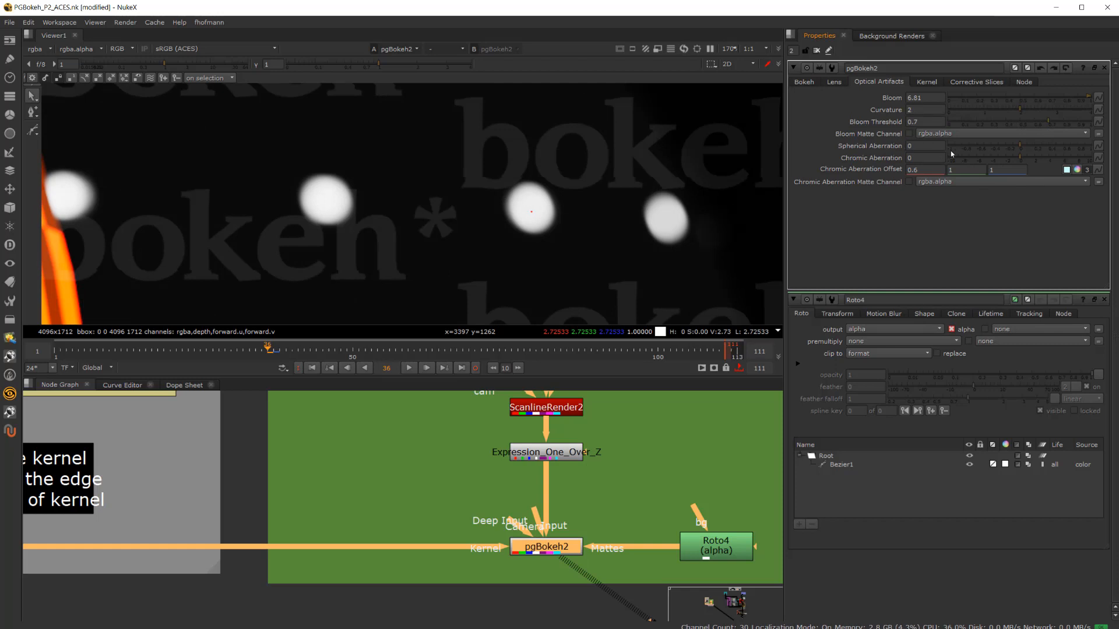
- Set pgBokeh2's Spherical Aberration to 1 and its Chromic Aberration to 1.1
{"action": "left_click", "coordinate": [1043, 146]}
{"action": "left_click_drag", "start_coordinate": [1042, 145], "coordinate": [1068, 142]}
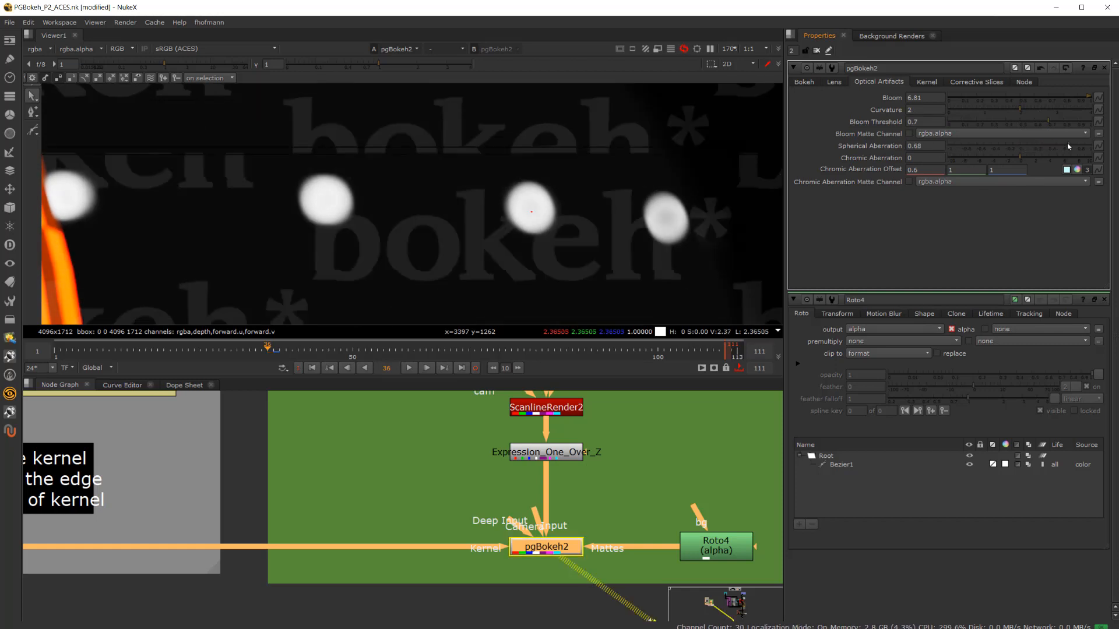
{"action": "scroll", "coordinate": [309, 191], "scroll_direction": "up", "scroll_amount": 4}
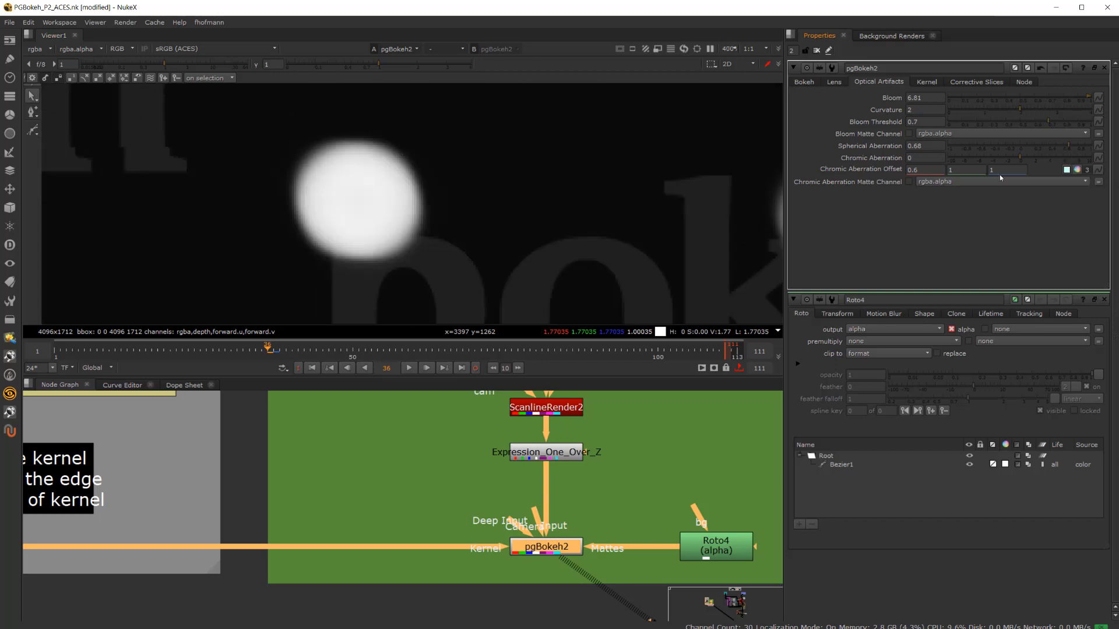
{"action": "left_click_drag", "start_coordinate": [1068, 147], "coordinate": [1092, 149]}
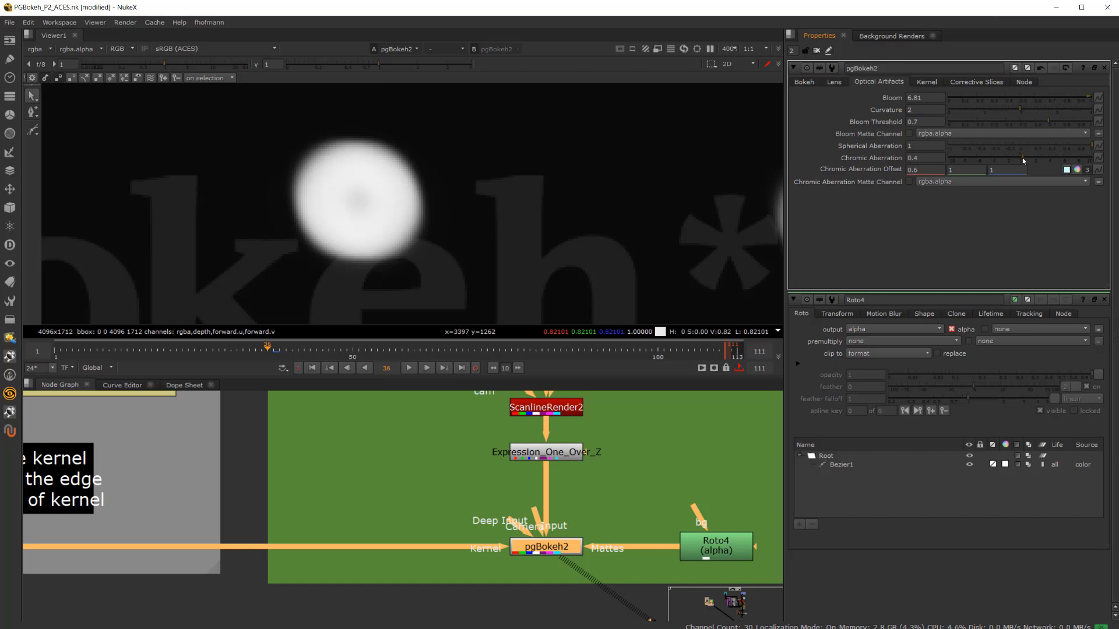
{"action": "left_click_drag", "start_coordinate": [1022, 158], "coordinate": [1027, 158]}
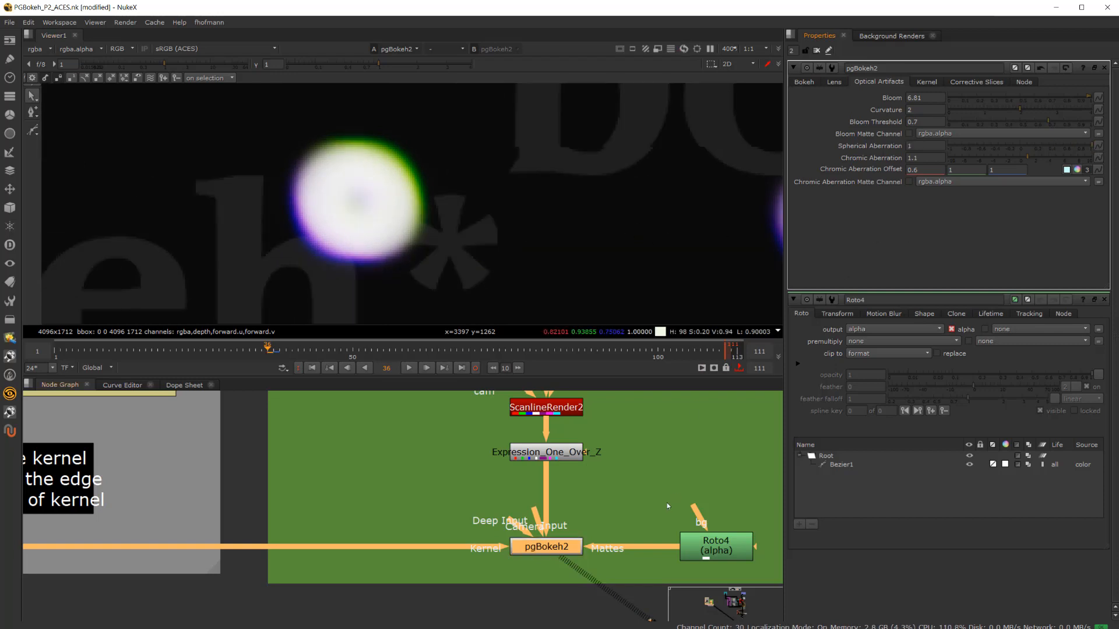
- Compare the dots inside and outside the roto shape with Bloom Matte Channel rgba.alpha on and off, leaving it off
{"action": "left_click", "coordinate": [935, 134]}
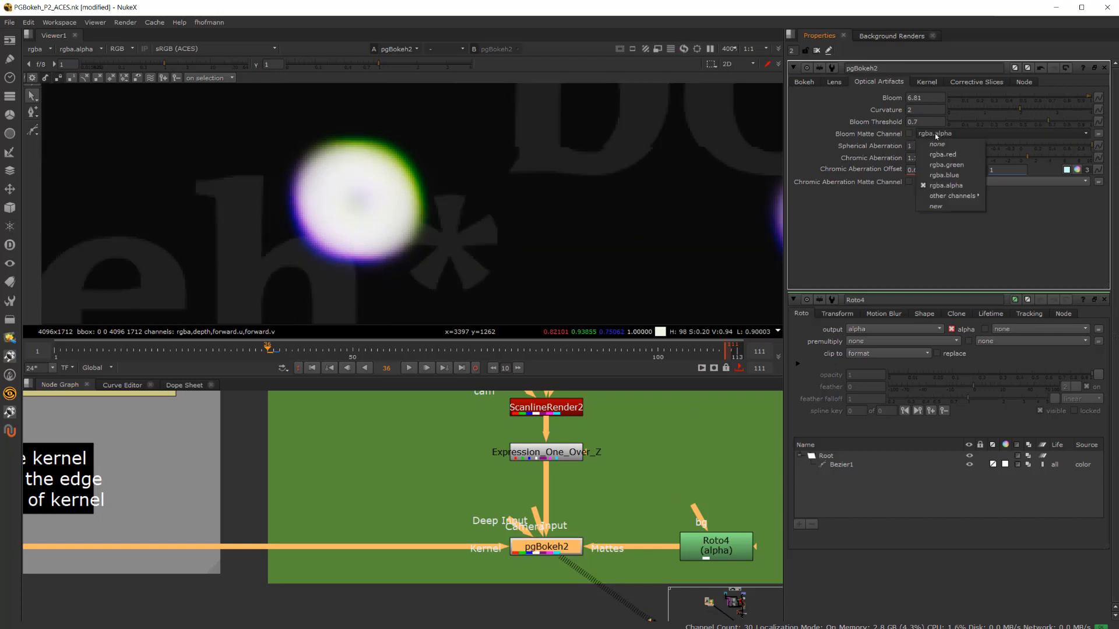
{"action": "left_click", "coordinate": [935, 139]}
{"action": "left_click", "coordinate": [910, 134]}
{"action": "scroll", "coordinate": [544, 236], "scroll_direction": "down", "scroll_amount": 8}
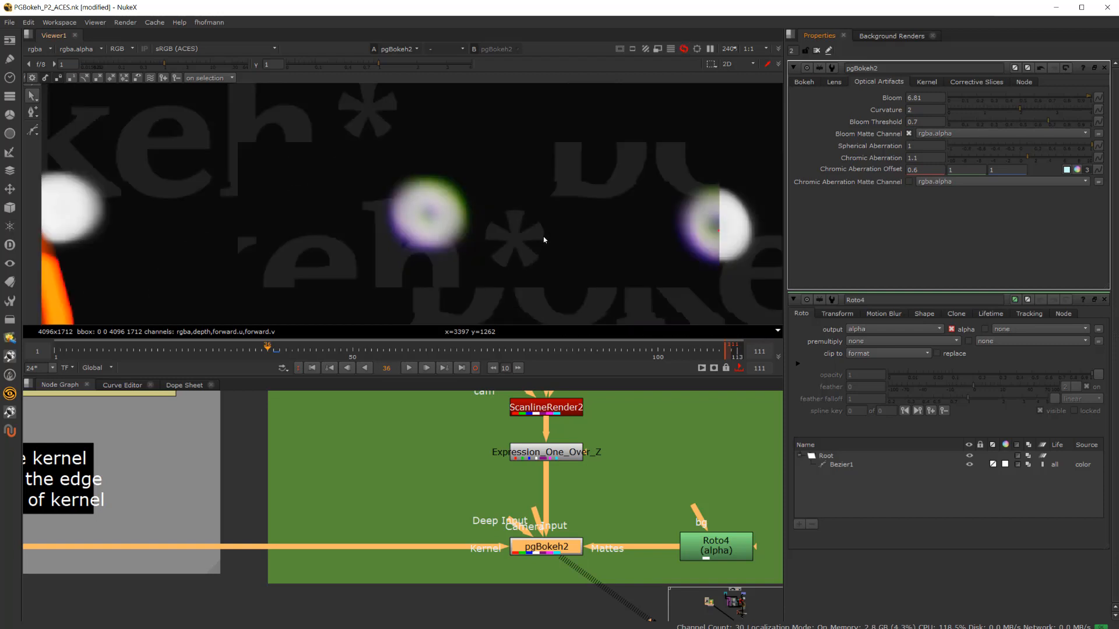
{"action": "middle_click_drag", "start_coordinate": [450, 167], "coordinate": [424, 130]}
{"action": "middle_click_drag", "start_coordinate": [484, 268], "coordinate": [475, 177]}
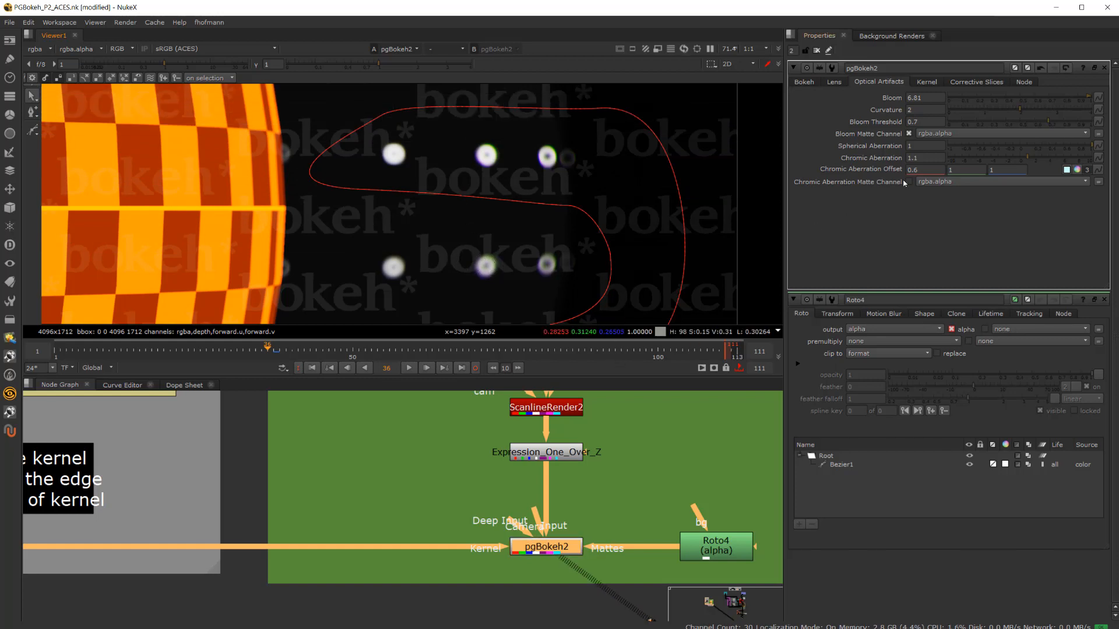
{"action": "left_click", "coordinate": [909, 134]}
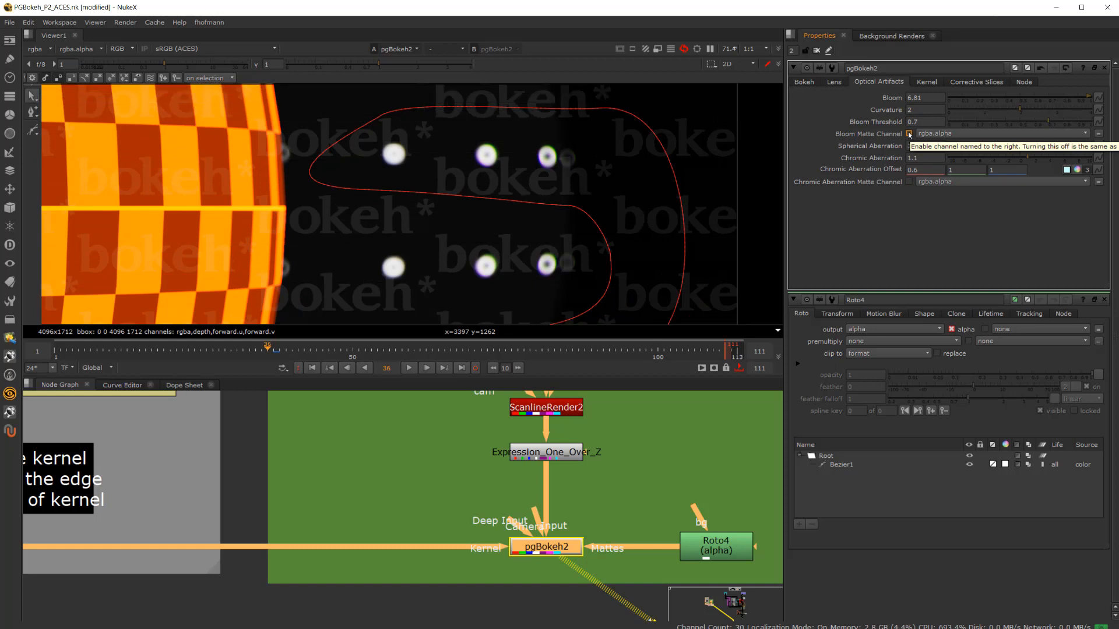
{"action": "left_click", "coordinate": [908, 134]}
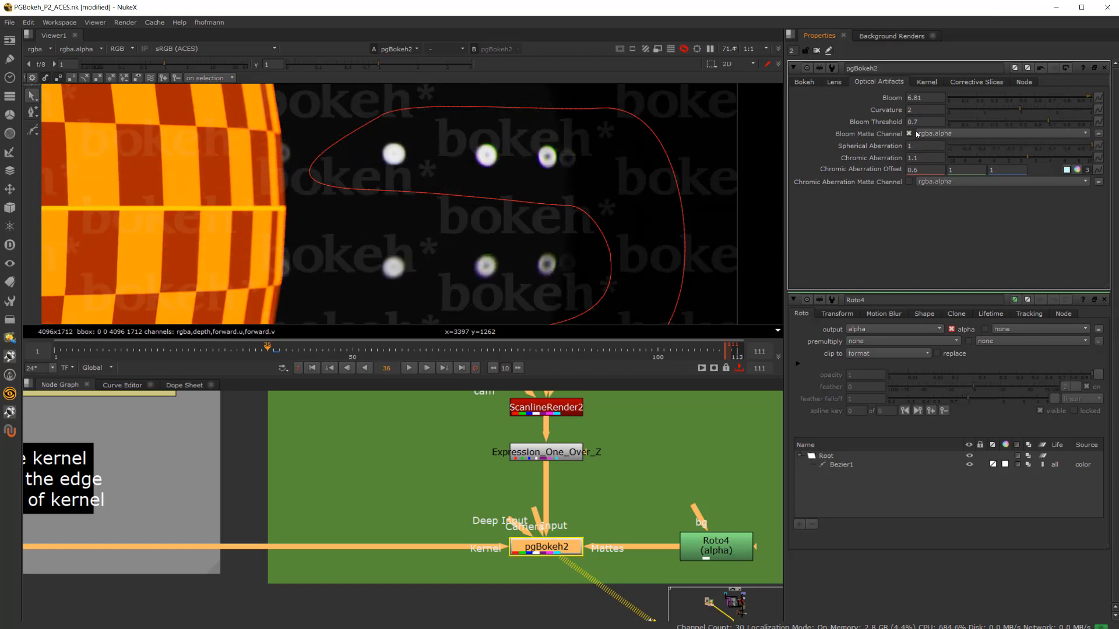
{"action": "left_click", "coordinate": [909, 134]}
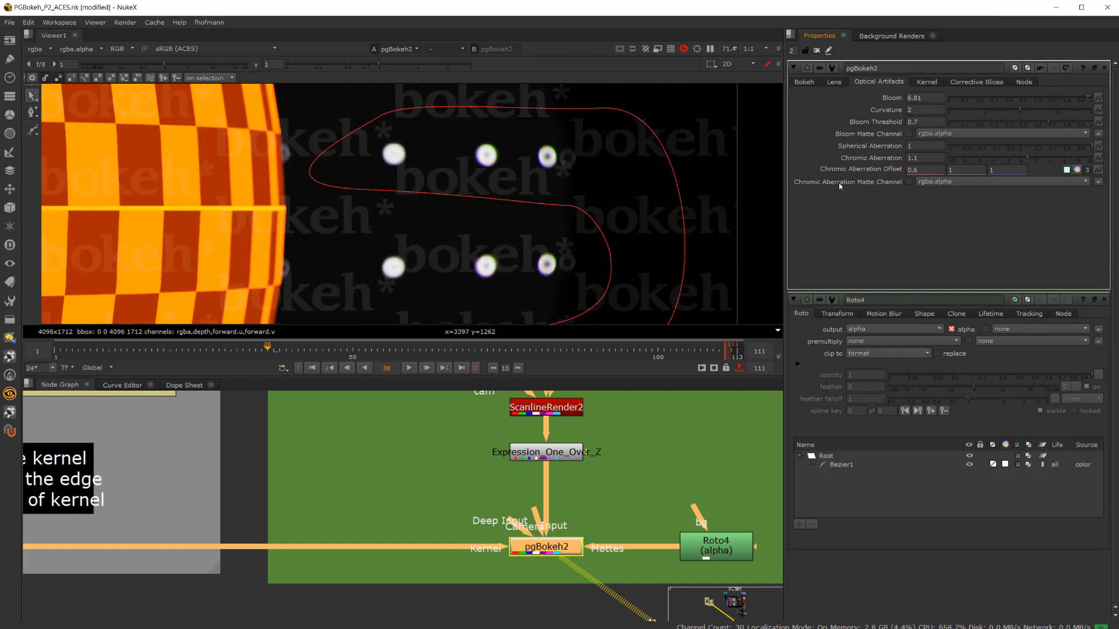
- Turn on the Chromic Aberration Matte Channel with rgba.alpha and look through the channel choices for the bloom matte
{"action": "left_click", "coordinate": [909, 181]}
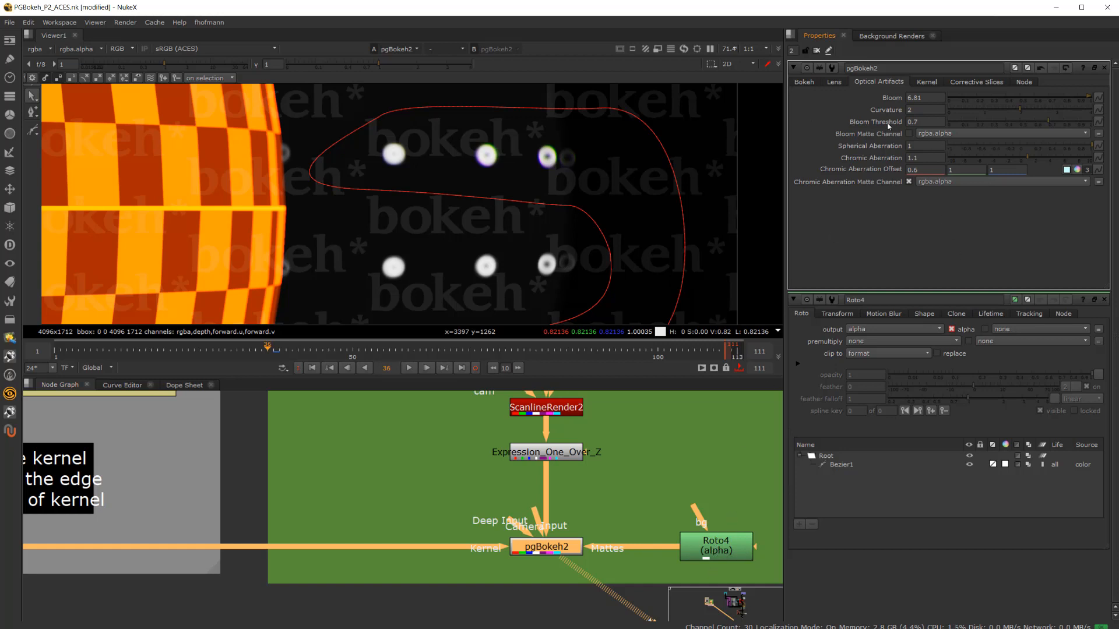
{"action": "left_click", "coordinate": [990, 135]}
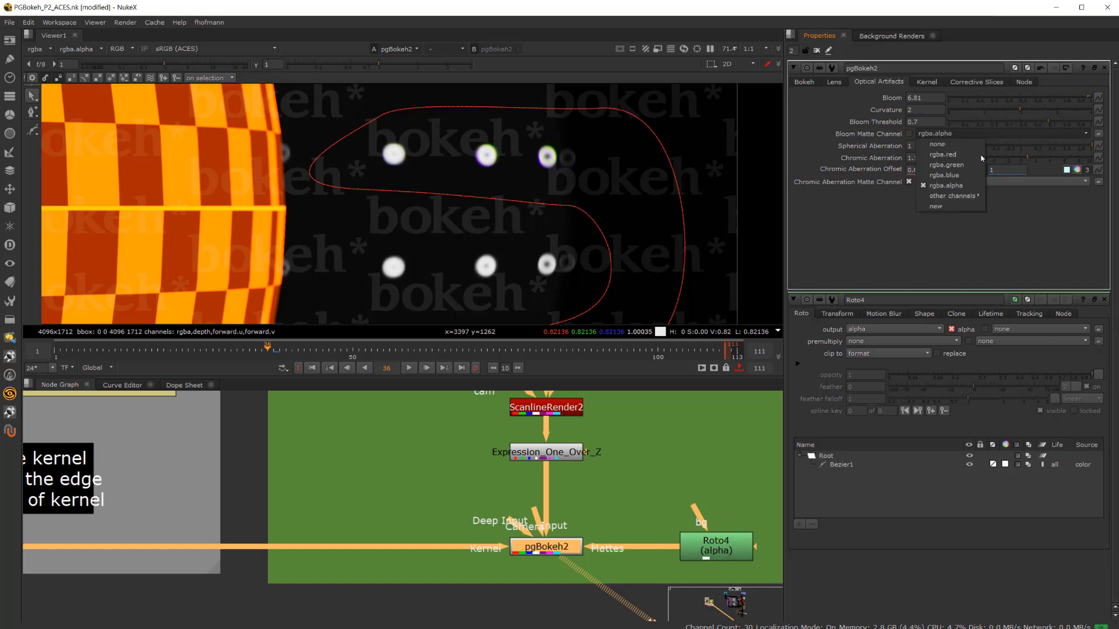
{"action": "left_click", "coordinate": [862, 217]}
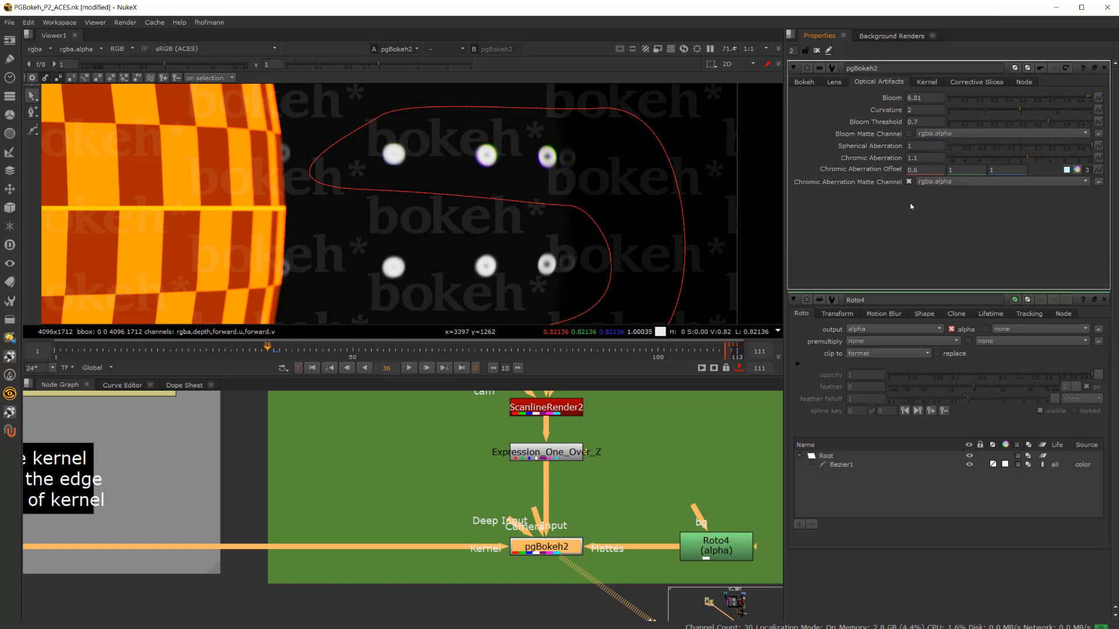
- Set the optical artifacts Curvature to 1.36 and turn off the Chromic Aberration Matte Channel
{"action": "scroll", "coordinate": [540, 167], "scroll_direction": "up", "scroll_amount": 5}
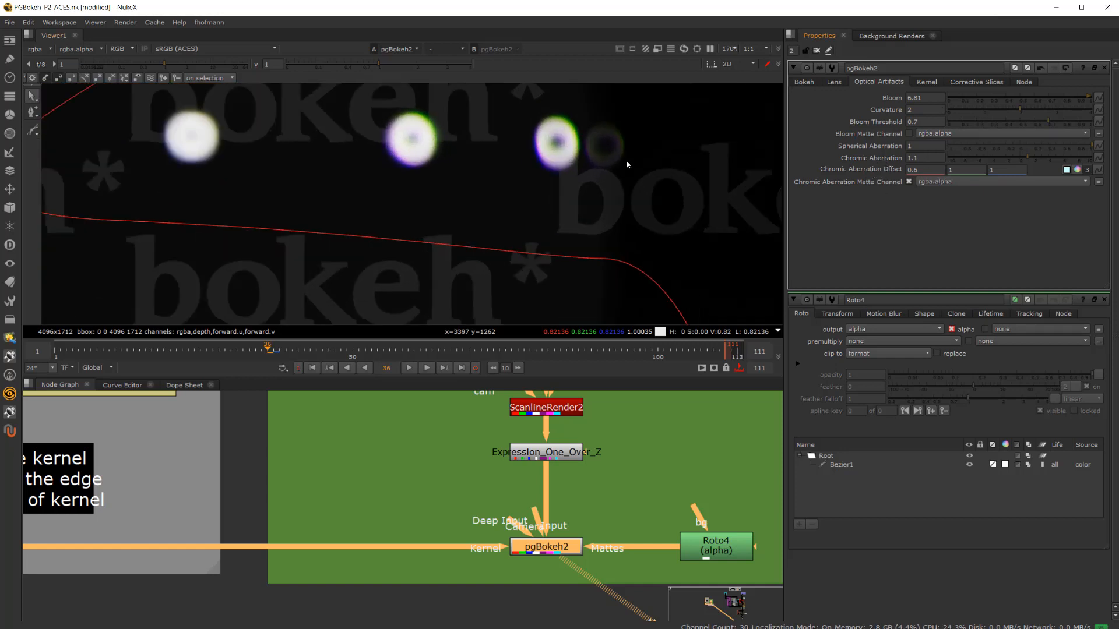
{"action": "left_click_drag", "start_coordinate": [1003, 112], "coordinate": [996, 113]}
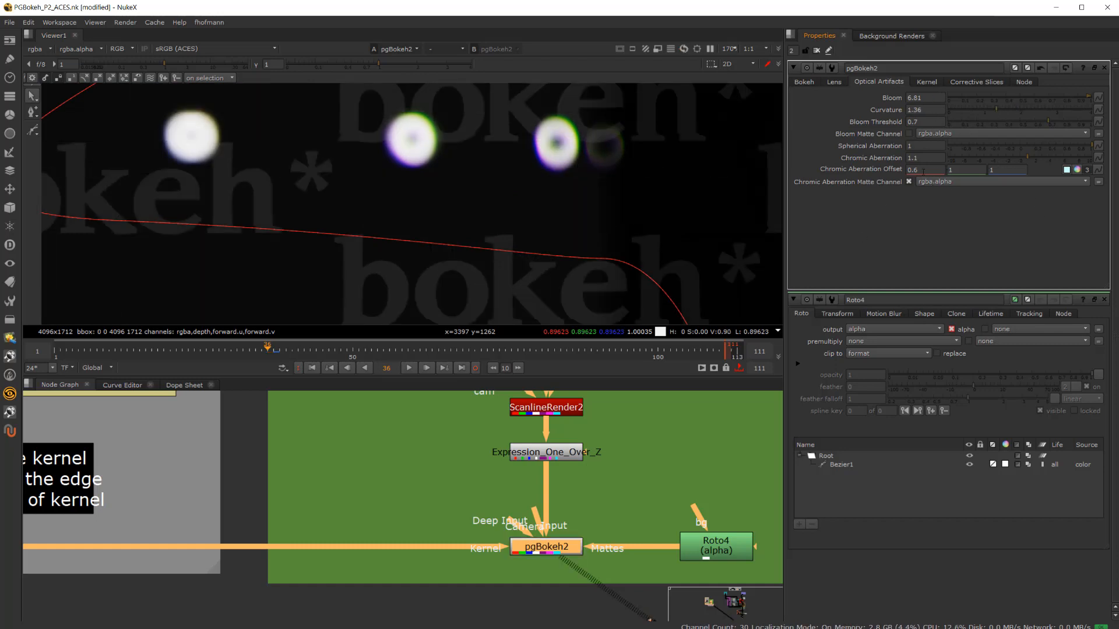
{"action": "left_click", "coordinate": [908, 181]}
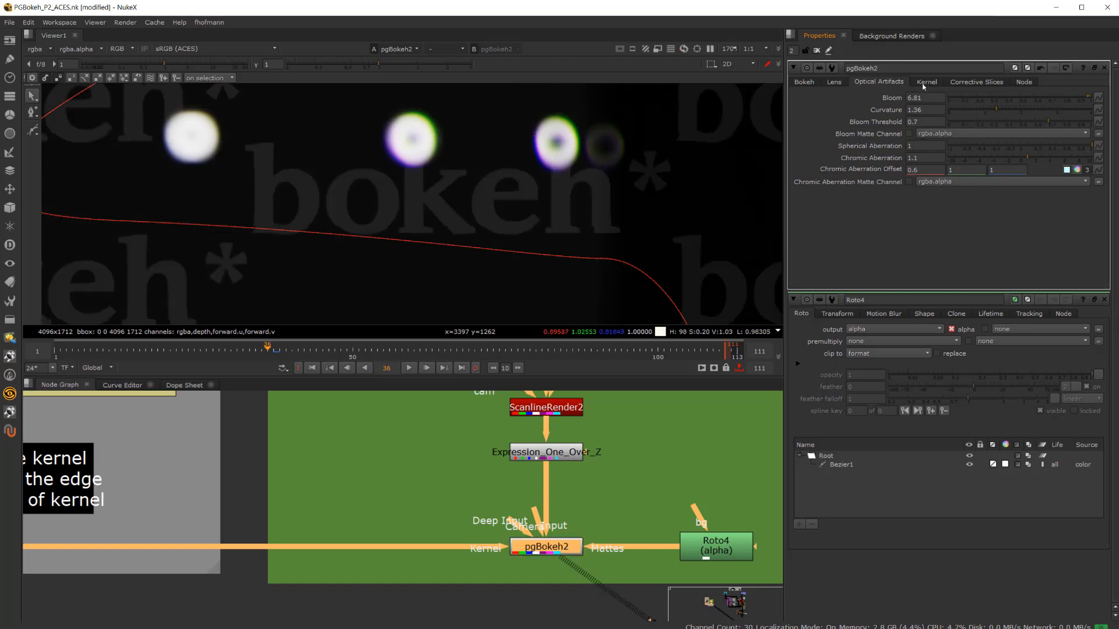
- Change pgBokeh2's Kernel Type to Aperture Blades
{"action": "left_click", "coordinate": [924, 82]}
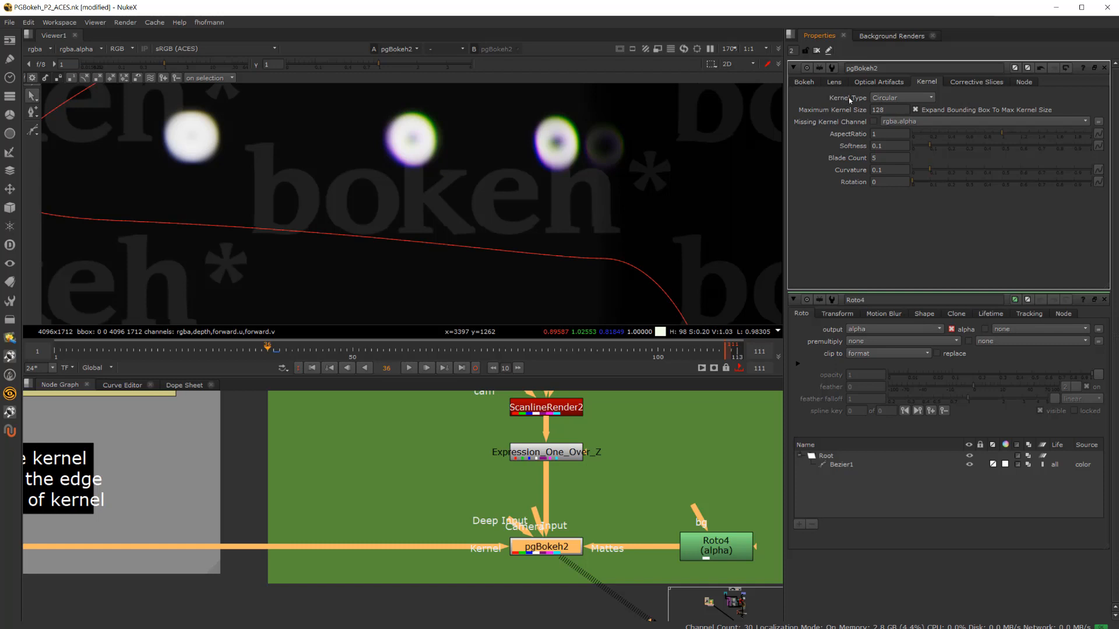
{"action": "left_click", "coordinate": [893, 99]}
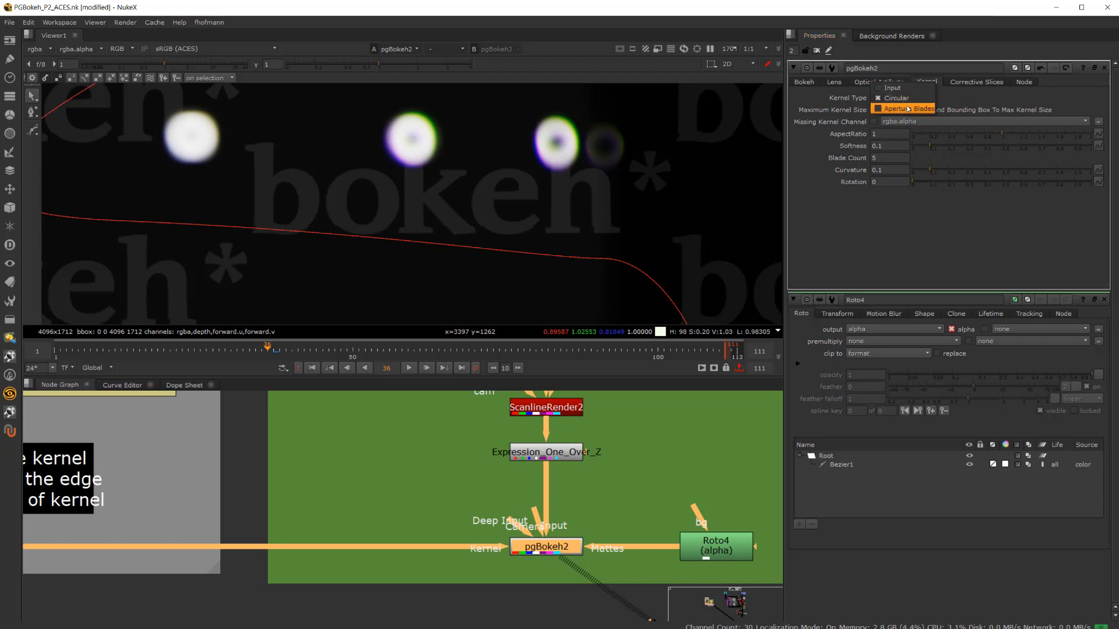
{"action": "left_click", "coordinate": [910, 108]}
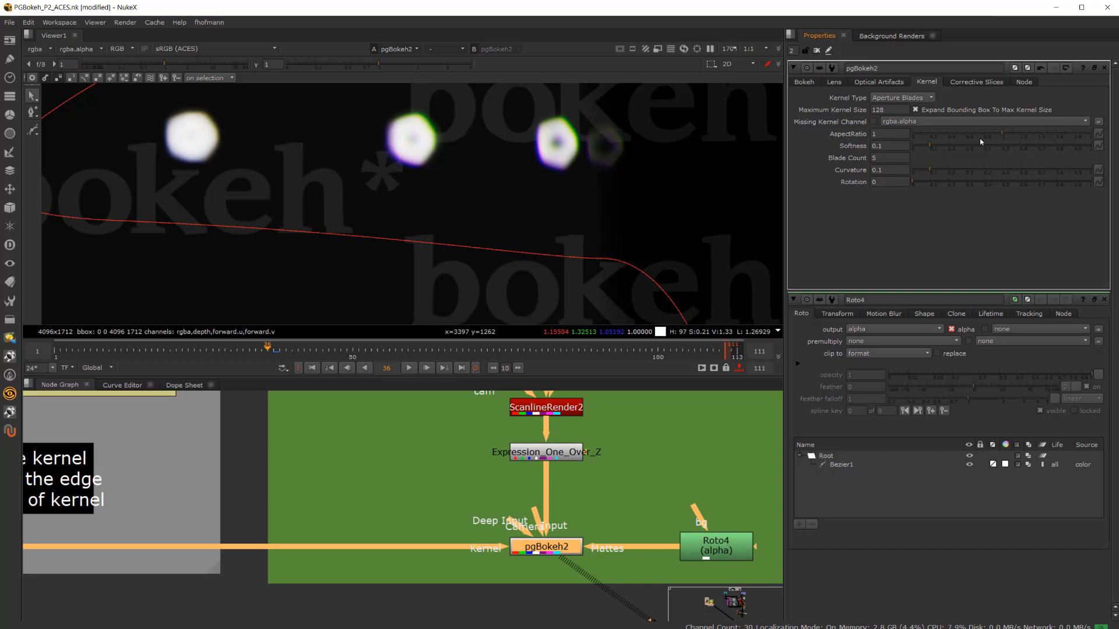
- Try kernel aspect ratios of 2 and 1.33, return the ratio to 1, and try a softness of 0.2 before undoing it
{"action": "left_click", "coordinate": [889, 134]}
{"action": "type", "text": "2"}
{"action": "key", "text": "Return"}
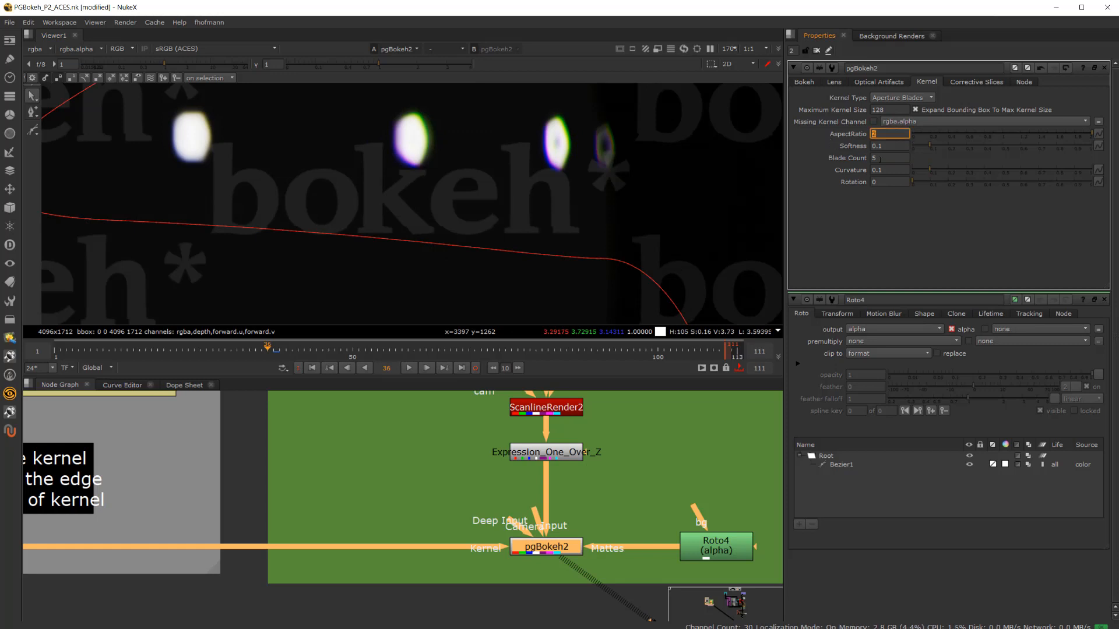
{"action": "left_click", "coordinate": [901, 146]}
{"action": "double_click", "coordinate": [883, 135]}
{"action": "type", "text": "1"}
{"action": "key", "text": "Return"}
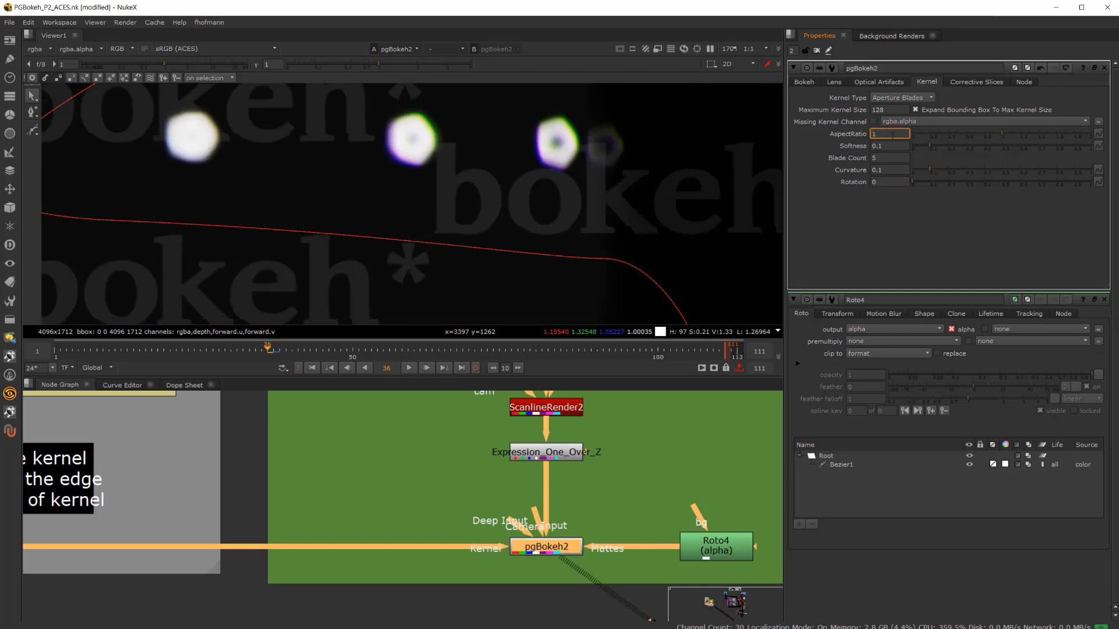
{"action": "type", "text": ".33"}
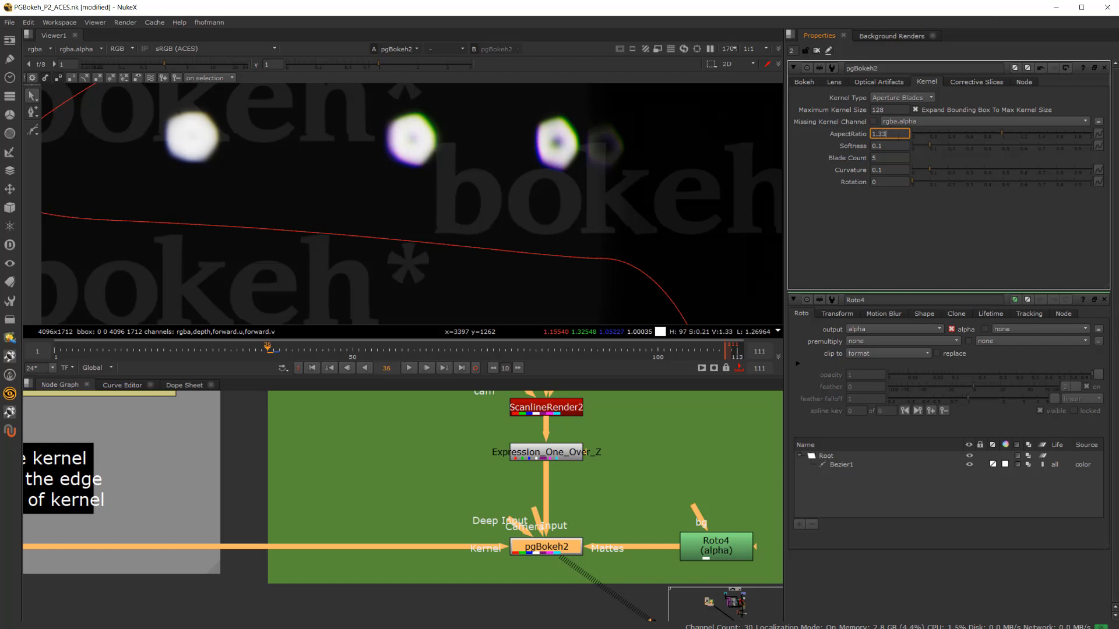
{"action": "key", "text": "Return"}
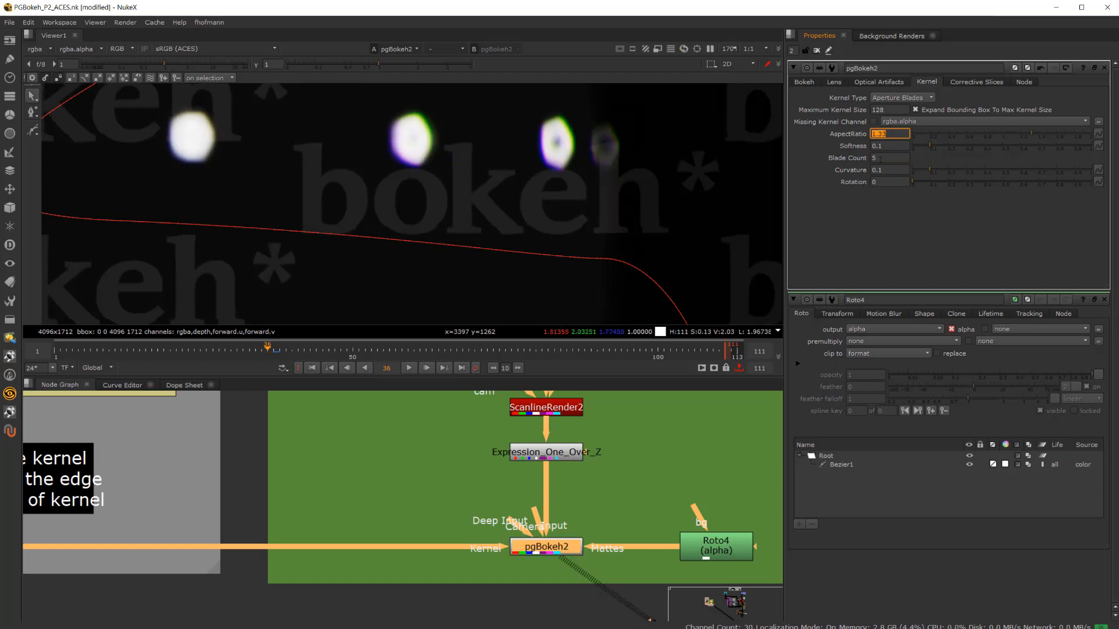
{"action": "type", "text": "1"}
{"action": "key", "text": "Return"}
{"action": "left_click", "coordinate": [946, 147]}
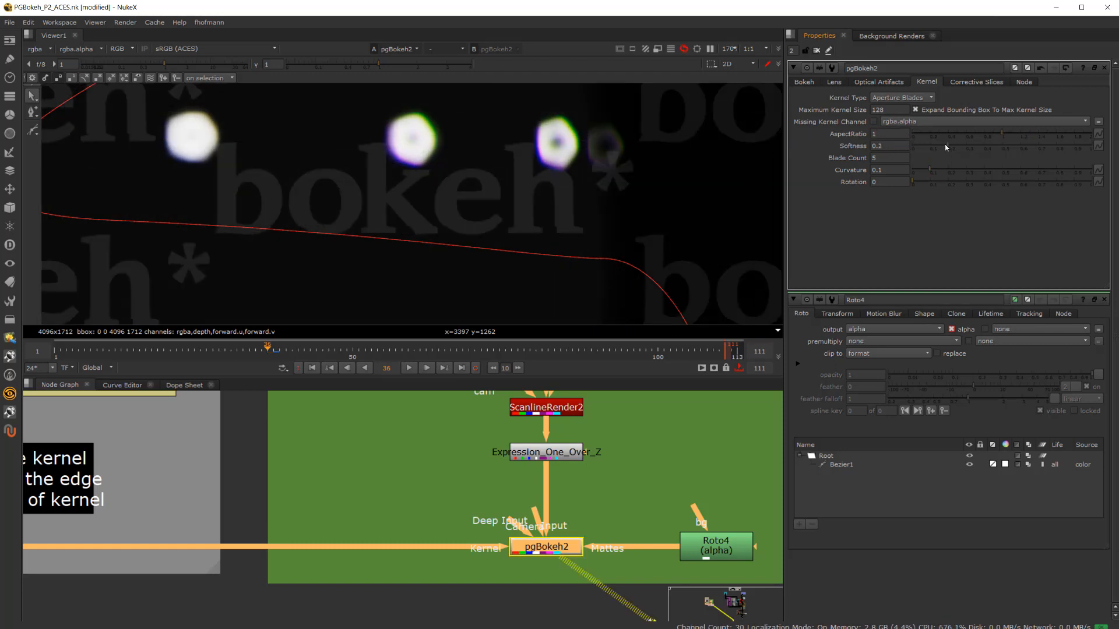
{"action": "key", "text": "ctrl+z"}
- Try aperture Blade Counts of 4 and 3, and set the count to 4
{"action": "left_click_drag", "start_coordinate": [882, 158], "coordinate": [870, 167]}
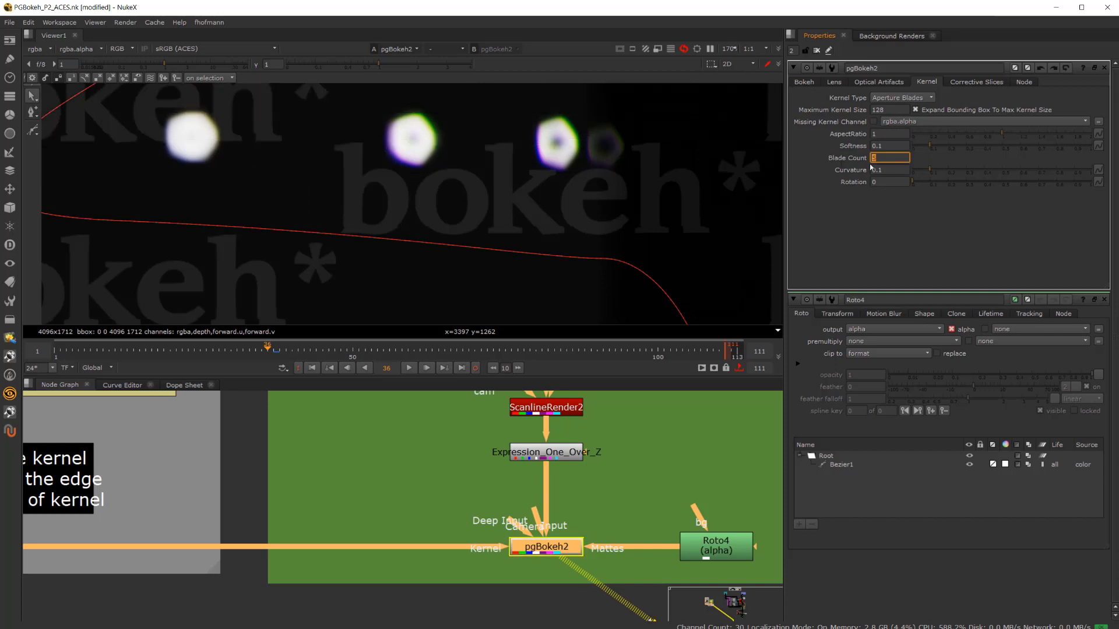
{"action": "type", "text": "4"}
{"action": "key", "text": "Return"}
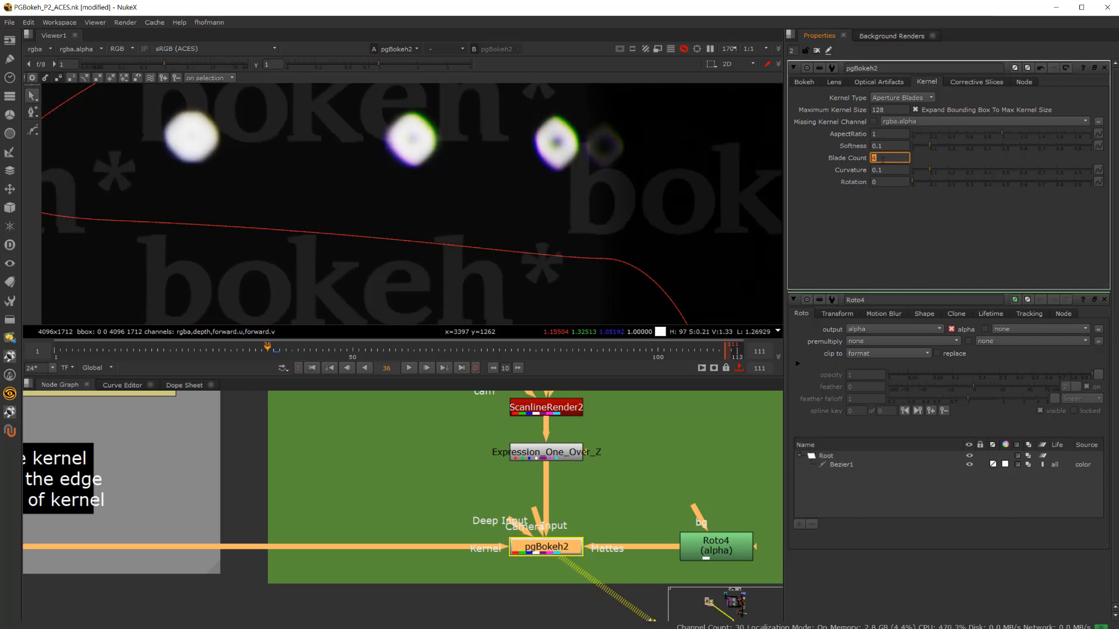
{"action": "type", "text": "3"}
{"action": "key", "text": "Return"}
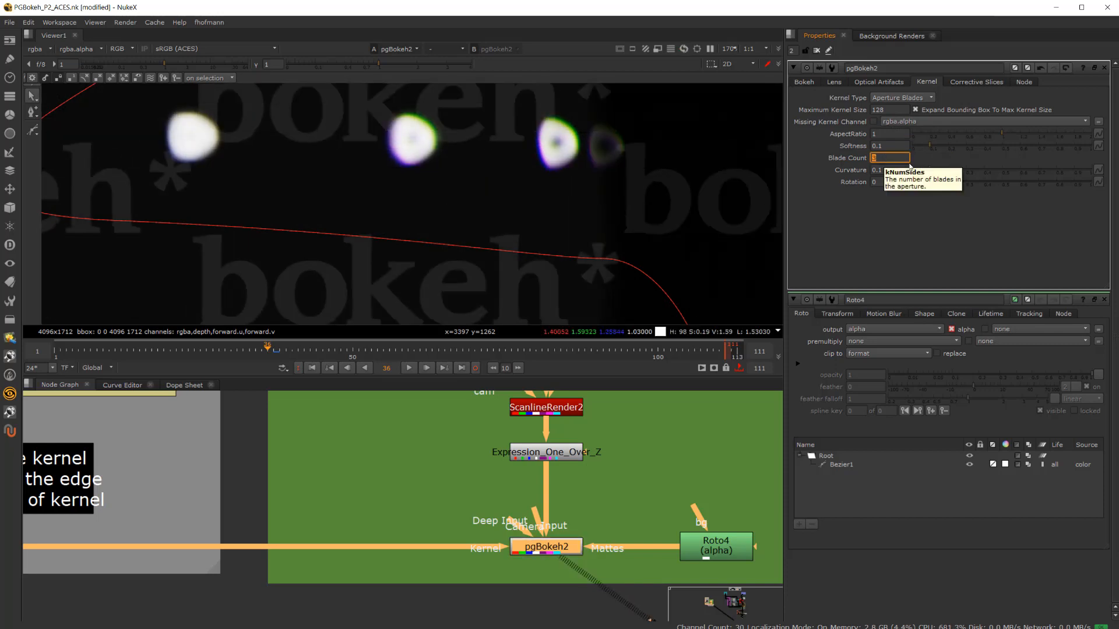
{"action": "type", "text": "4"}
{"action": "key", "text": "Return"}
- Set the aperture kernel's Curvature to 0.165 and its Rotation to 0.06
{"action": "left_click", "coordinate": [944, 171]}
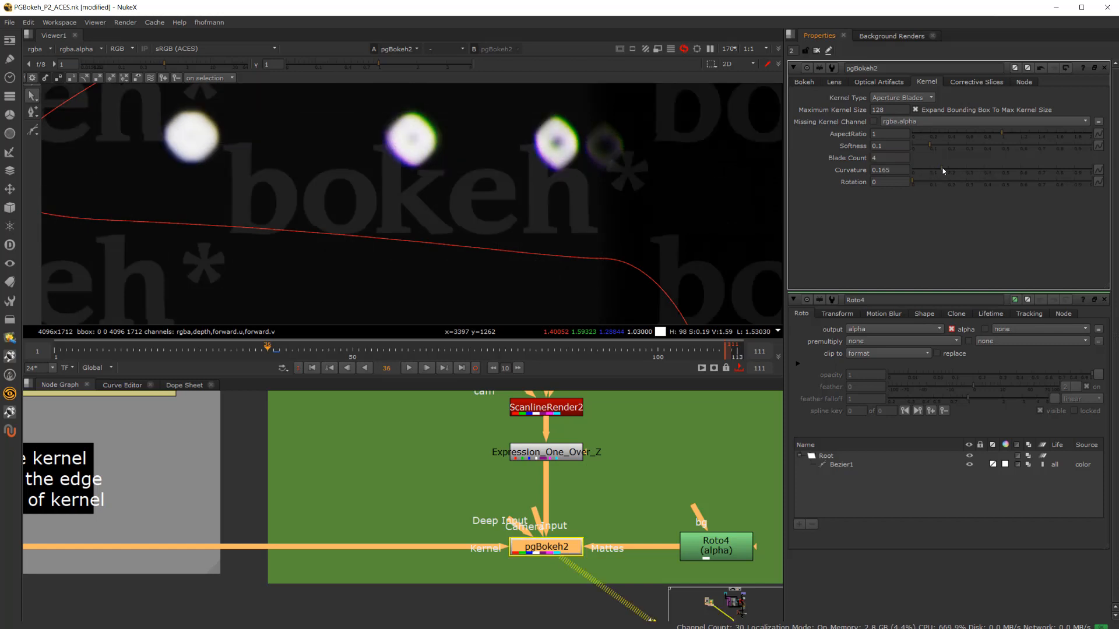
{"action": "left_click", "coordinate": [924, 182]}
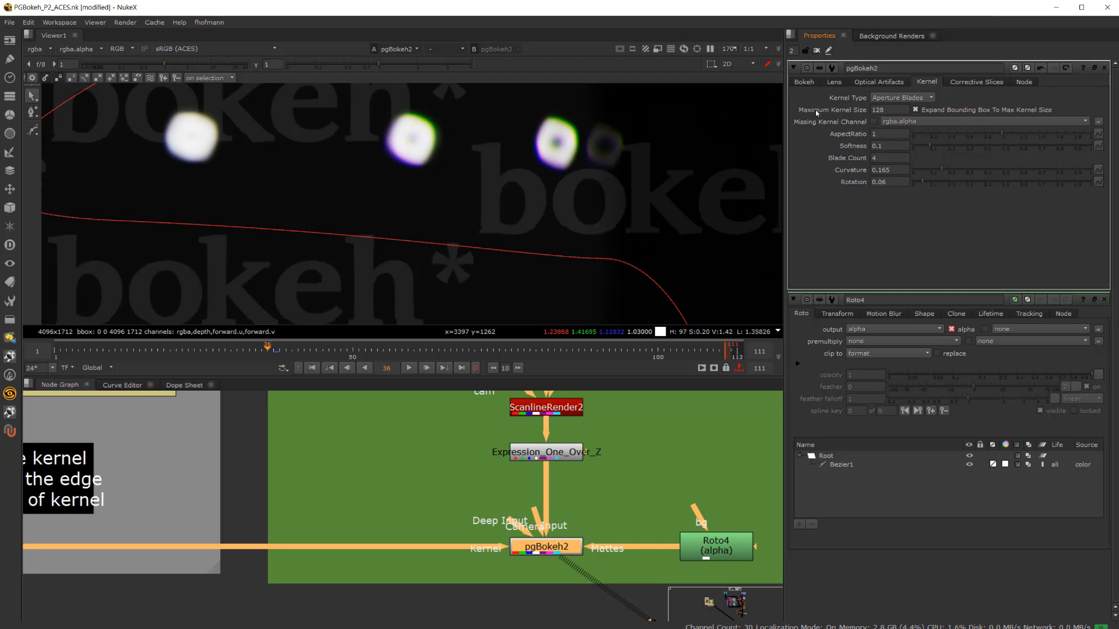
- Switch the Kernel Type of pgBokeh2 to Input so it uses the connected kernel image
{"action": "left_click", "coordinate": [881, 110]}
{"action": "scroll", "coordinate": [320, 496], "scroll_direction": "down", "scroll_amount": 2}
{"action": "middle_click_drag", "start_coordinate": [320, 496], "coordinate": [470, 498]}
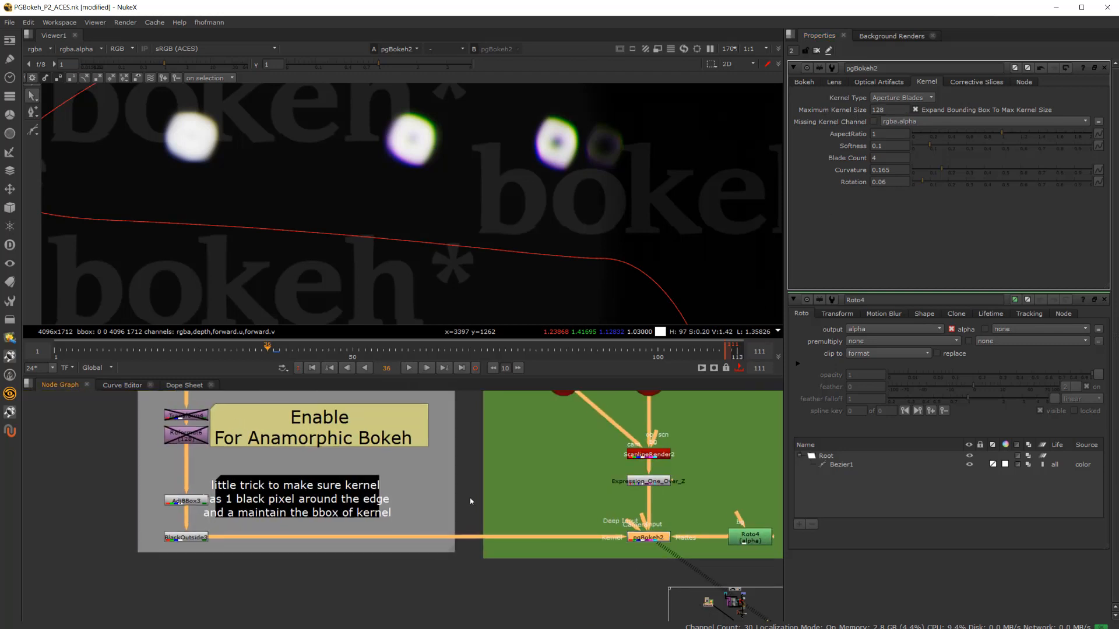
{"action": "left_click", "coordinate": [906, 98]}
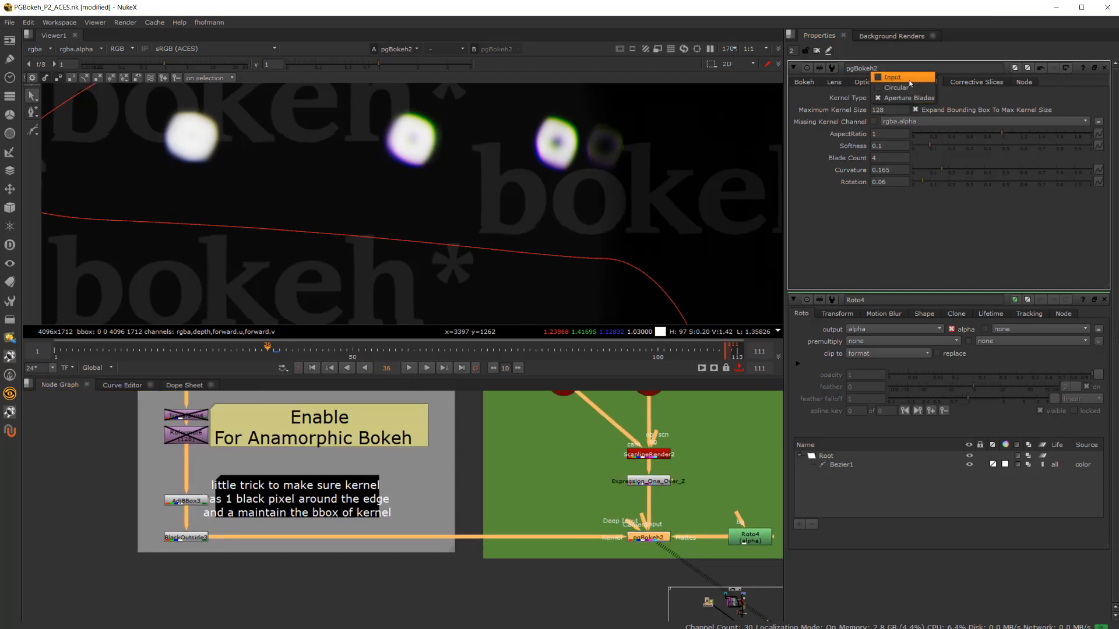
{"action": "left_click", "coordinate": [909, 79]}
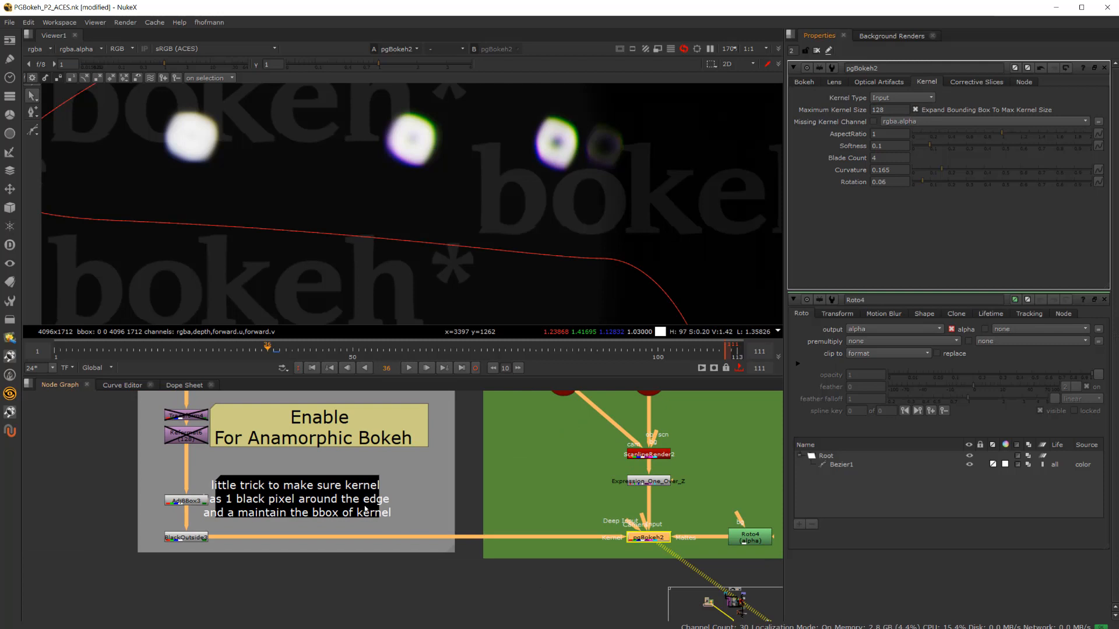
{"action": "left_click", "coordinate": [566, 550]}
- Try a Maximum Kernel Size of 256 on pgBokeh2
{"action": "left_click_drag", "start_coordinate": [898, 110], "coordinate": [841, 112]}
{"action": "type", "text": "256"}
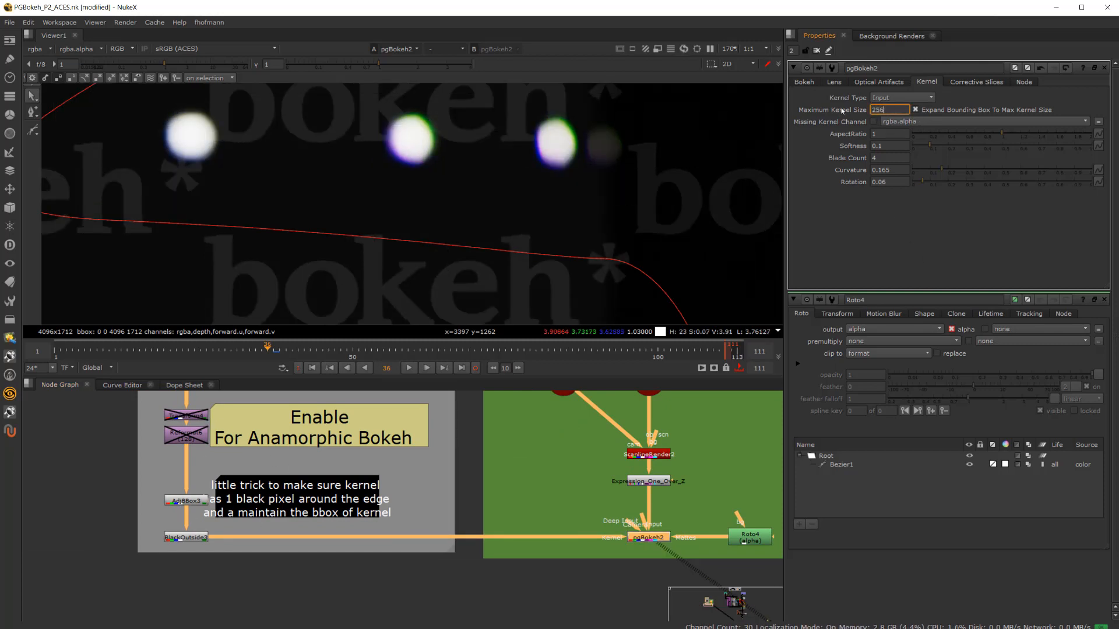
{"action": "key", "text": "Return"}
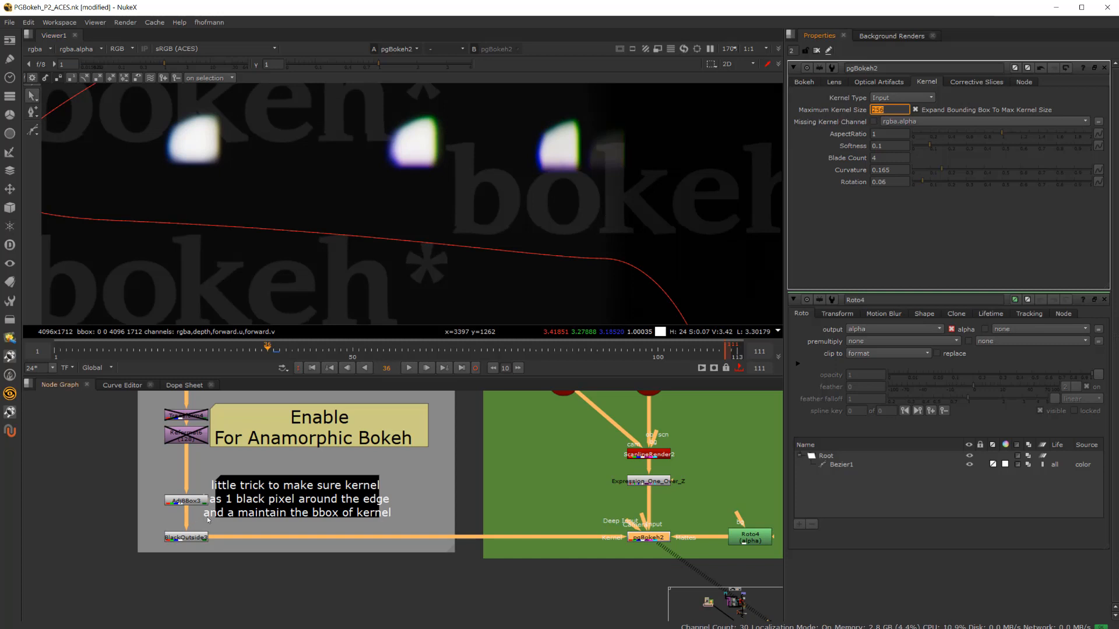
- Restore the Maximum Kernel Size of pgBokeh2 to 128
{"action": "type", "text": "128"}
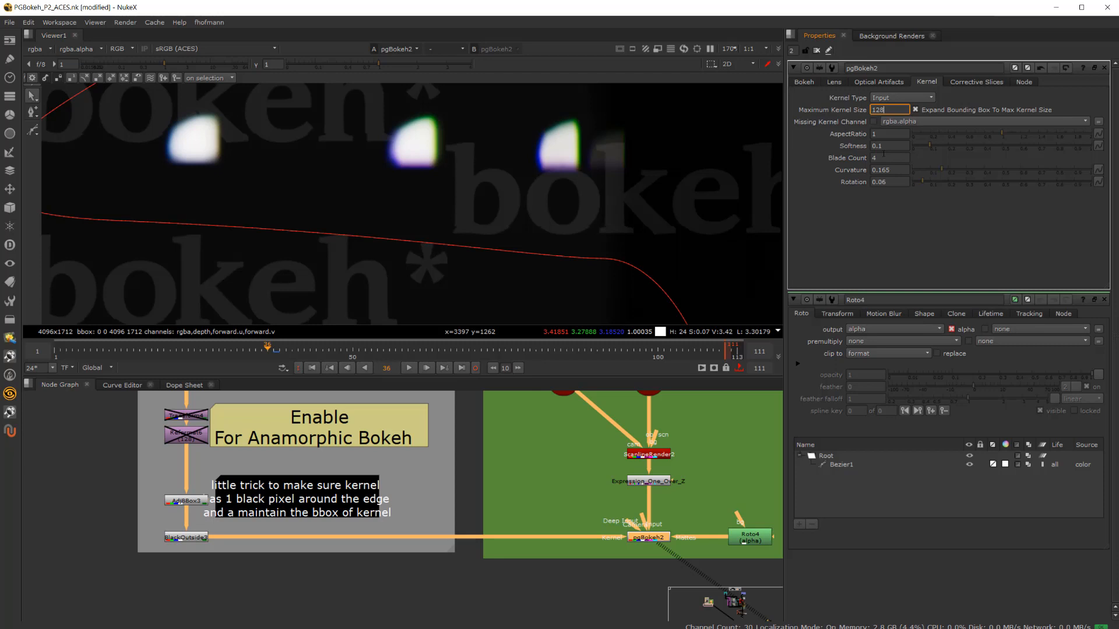
{"action": "key", "text": "Return"}
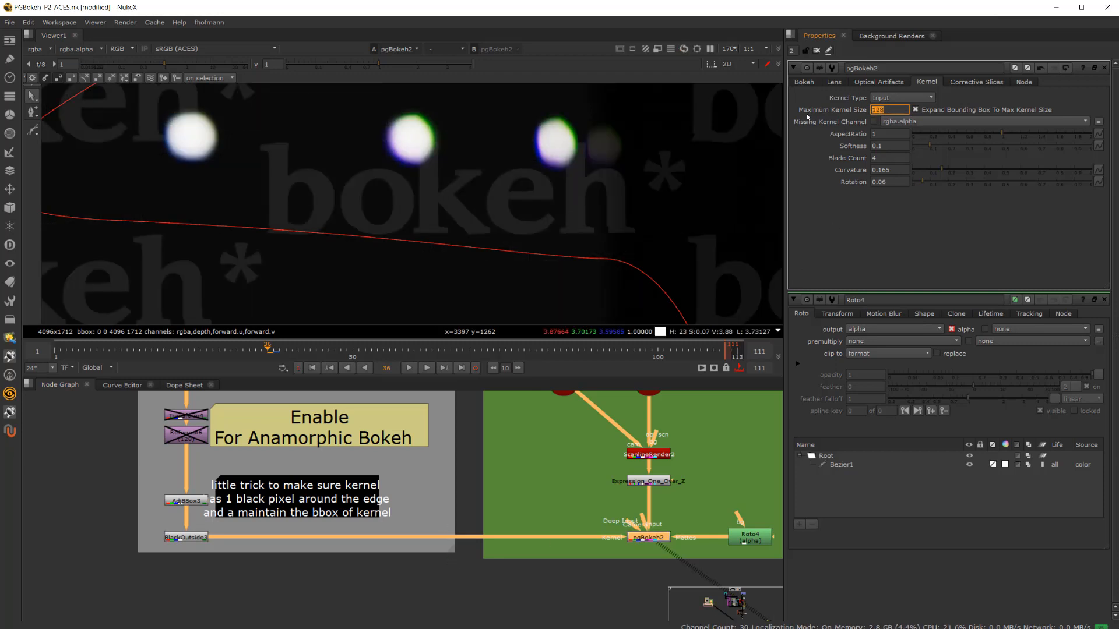
{"action": "left_click", "coordinate": [898, 109]}
{"action": "scroll", "coordinate": [544, 464], "scroll_direction": "down", "scroll_amount": 6}
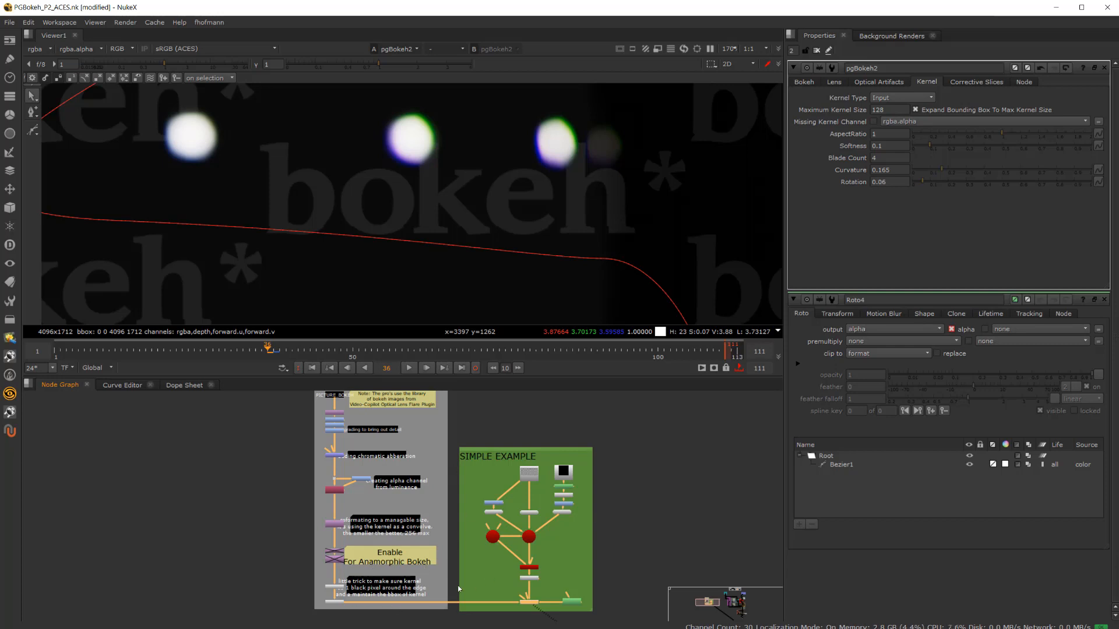
{"action": "scroll", "coordinate": [539, 594], "scroll_direction": "up", "scroll_amount": 3}
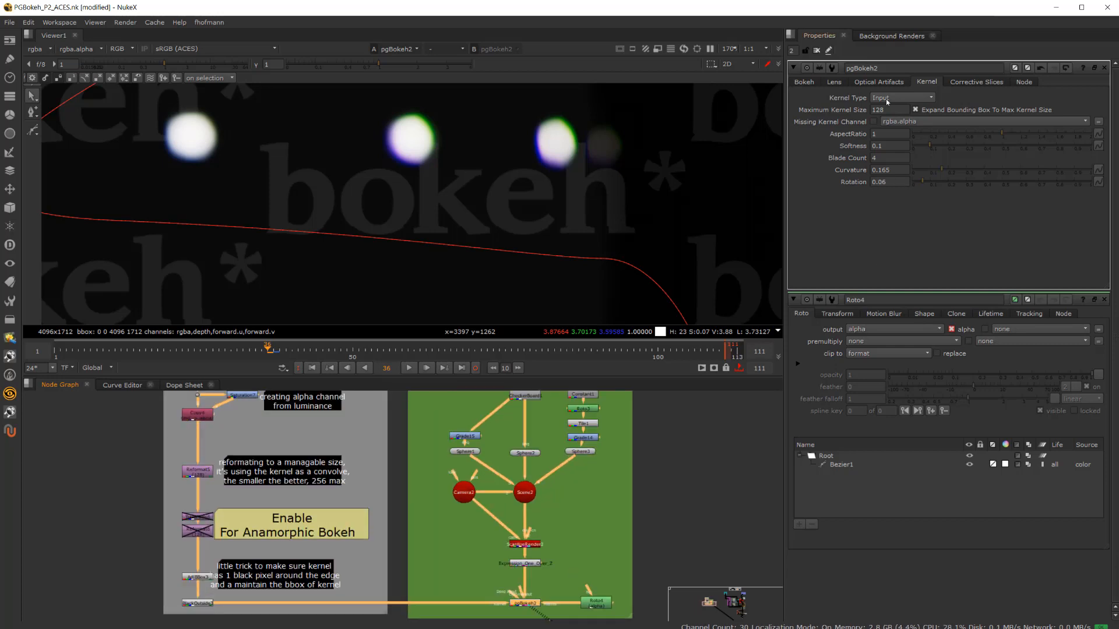
{"action": "scroll", "coordinate": [457, 584], "scroll_direction": "up", "scroll_amount": 4}
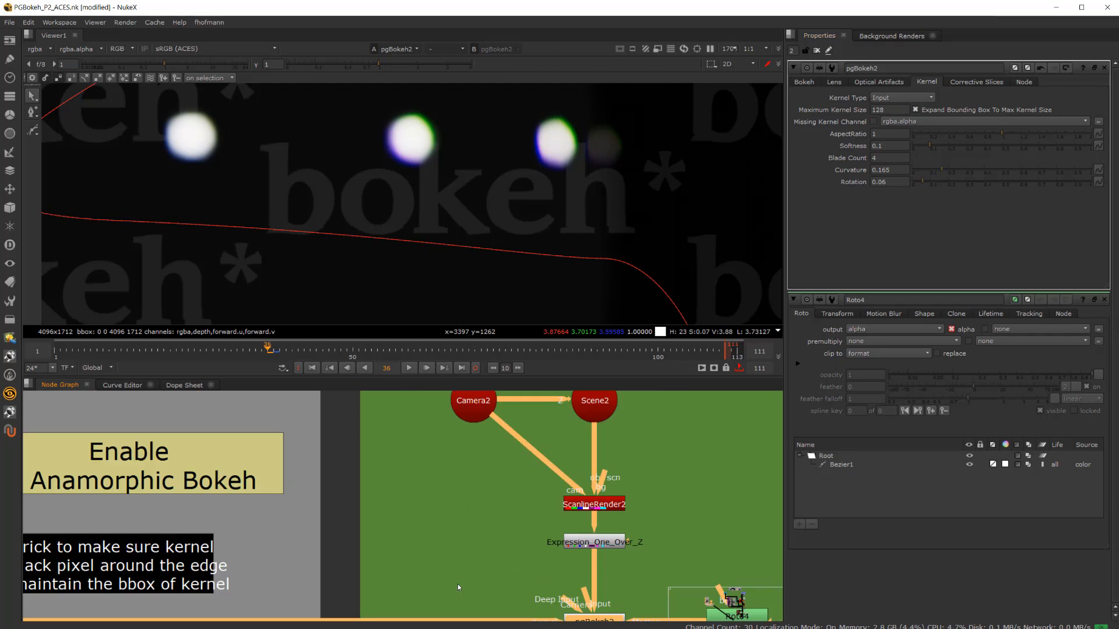
{"action": "middle_click_drag", "start_coordinate": [457, 583], "coordinate": [479, 477]}
{"action": "key", "text": "minus"}
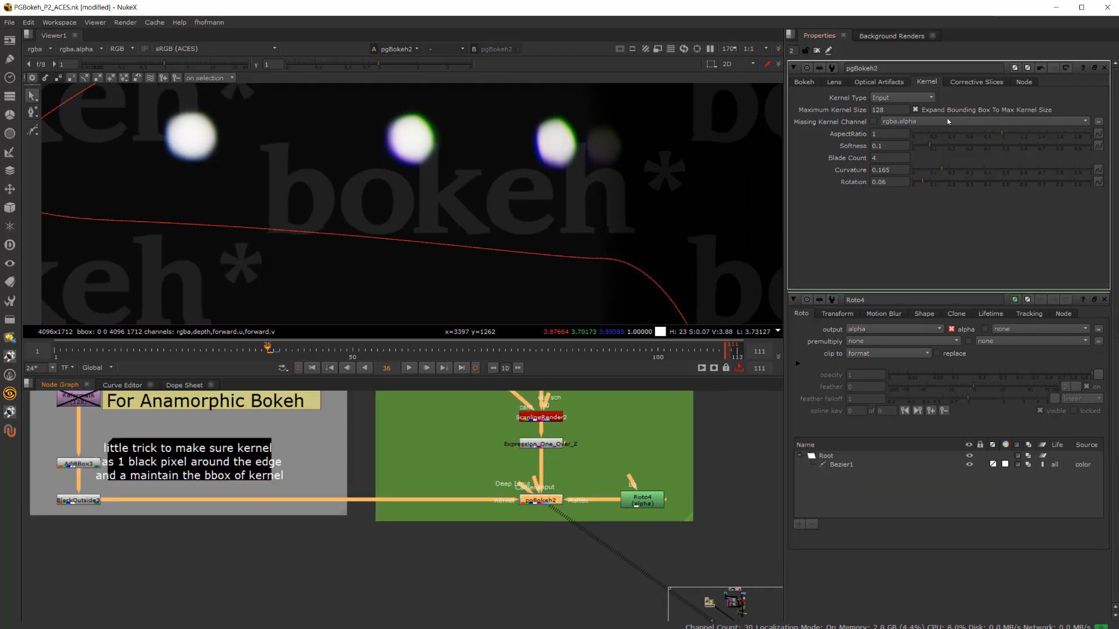
- Set Bloom to 0.725 and Chromatic Aberration to 1 in the optical artifact settings of pgBokeh2
{"action": "left_click", "coordinate": [881, 82]}
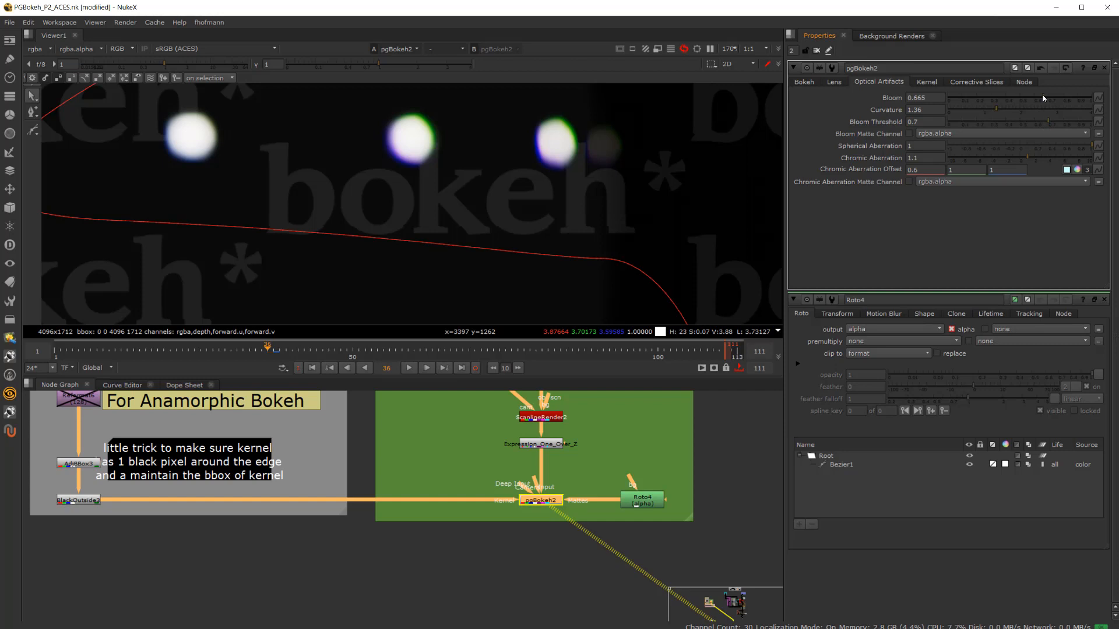
{"action": "left_click_drag", "start_coordinate": [1043, 95], "coordinate": [1051, 96]}
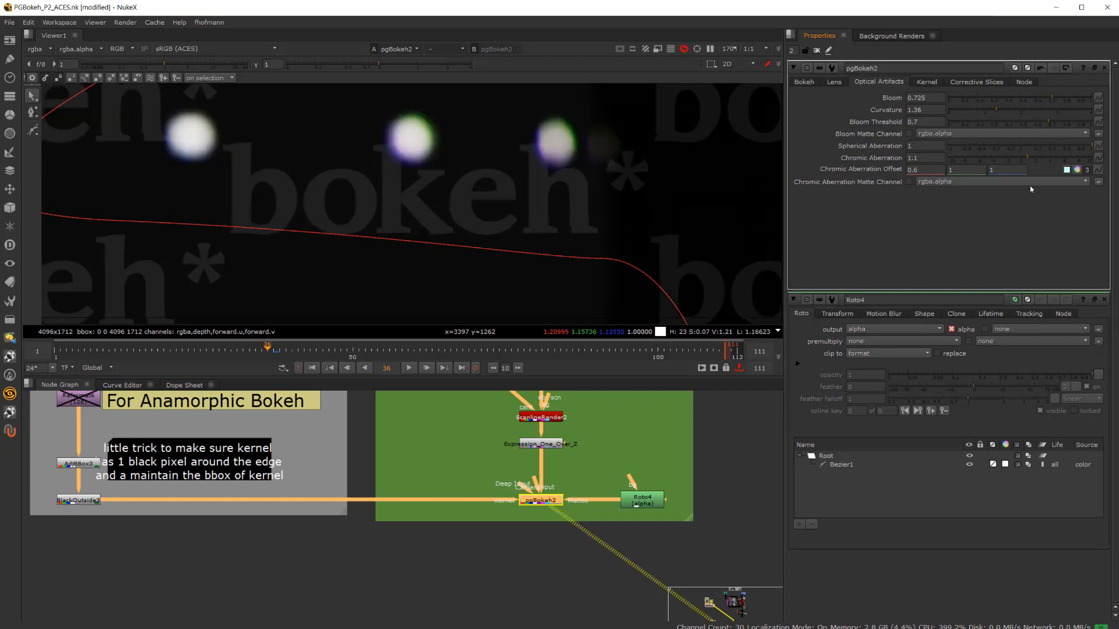
{"action": "left_click_drag", "start_coordinate": [936, 161], "coordinate": [888, 162]}
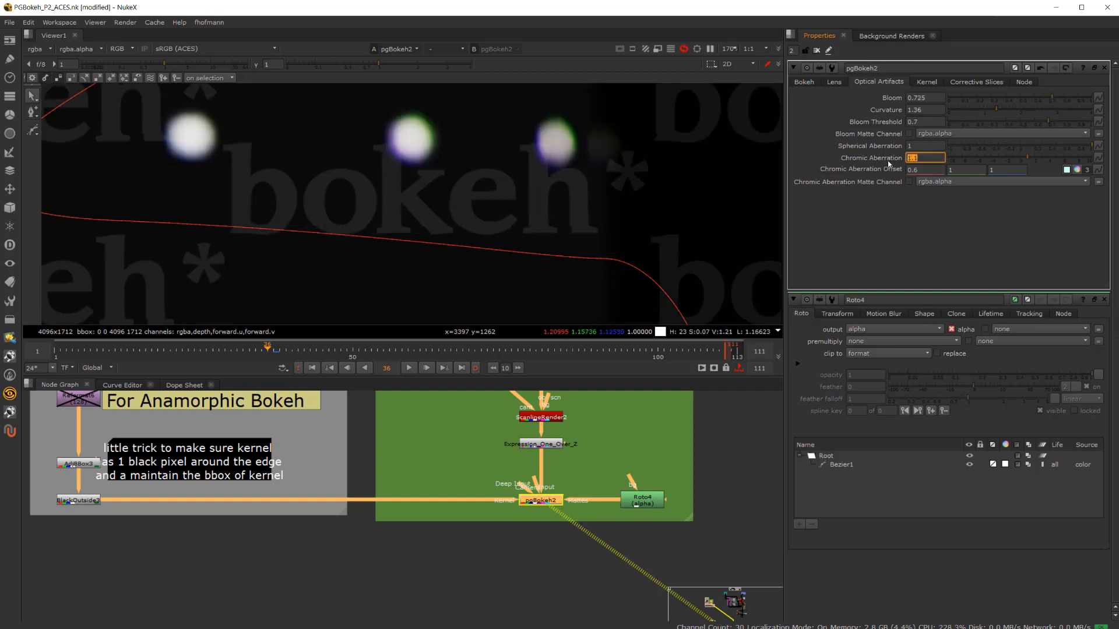
{"action": "type", "text": "1"}
{"action": "left_click", "coordinate": [932, 148]}
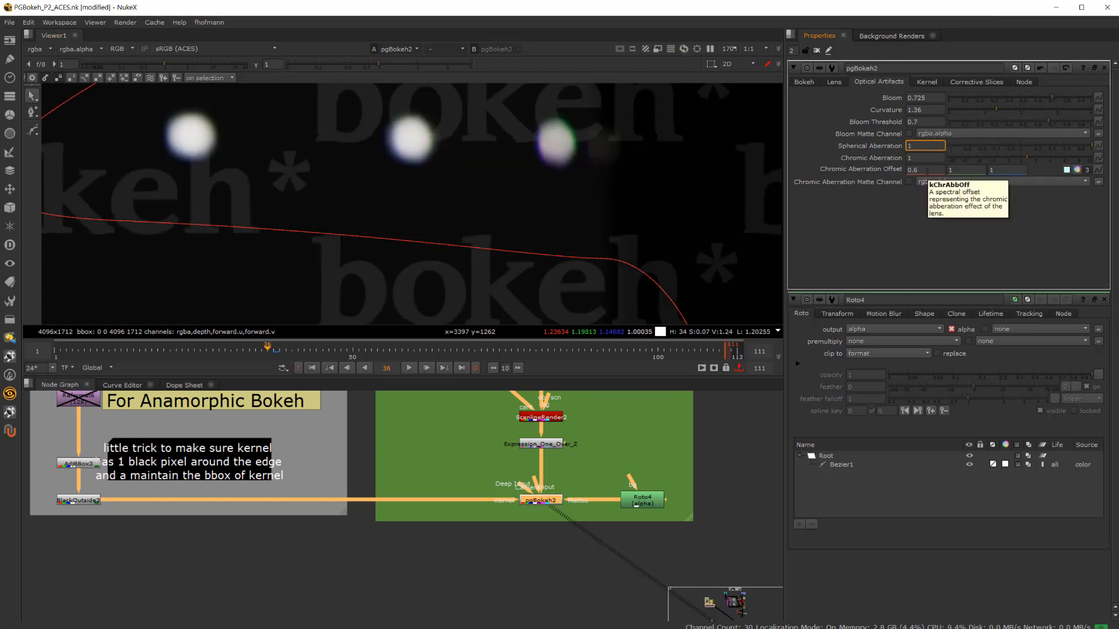
- Set the first Chromatic Aberration Offset value of pgBokeh2 to 1
{"action": "left_click_drag", "start_coordinate": [923, 169], "coordinate": [898, 167]}
{"action": "type", "text": "1"}
{"action": "left_click", "coordinate": [926, 157]}
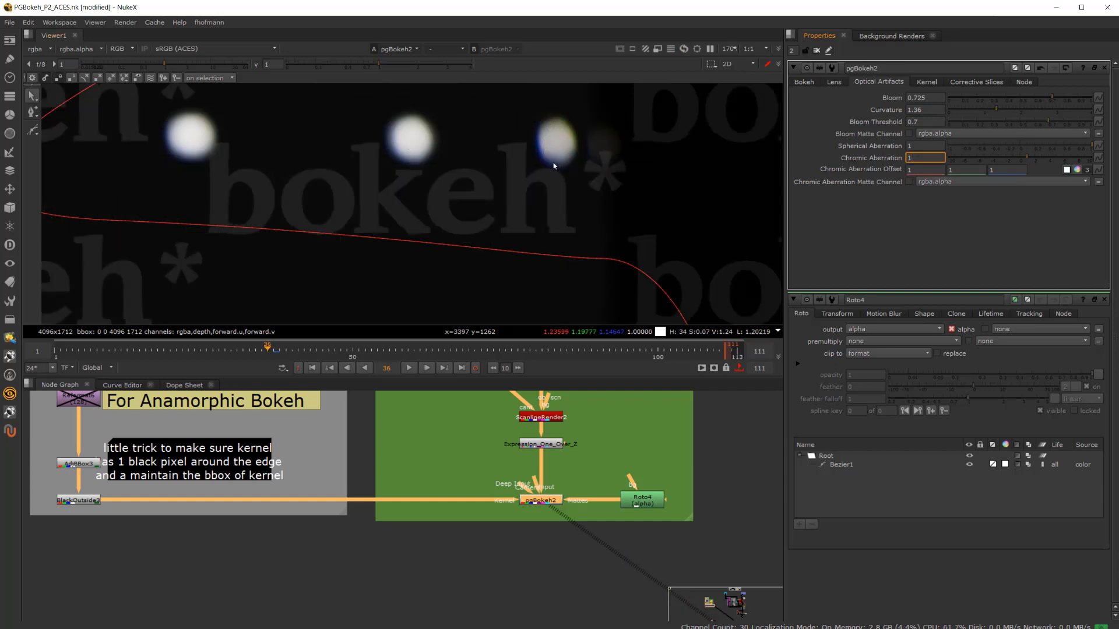
- View the alpha channel of the BlackOutside node that feeds the kernel input
{"action": "left_click", "coordinate": [62, 501]}
{"action": "key", "text": "1"}
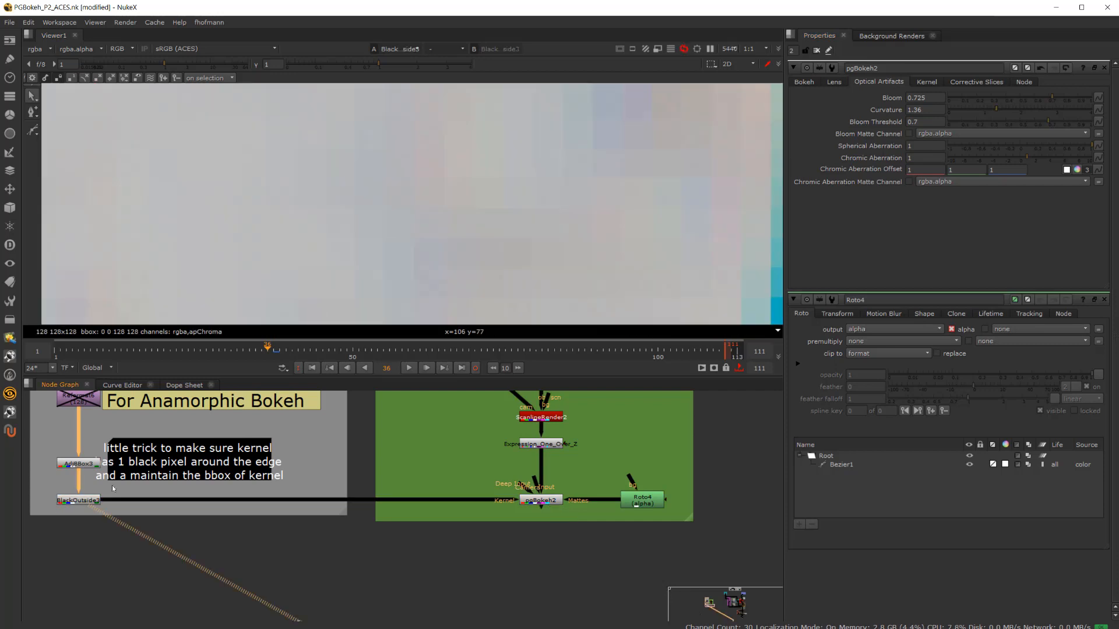
{"action": "key", "text": "a"}
{"action": "scroll", "coordinate": [416, 222], "scroll_direction": "up", "scroll_amount": 2}
{"action": "scroll", "coordinate": [408, 219], "scroll_direction": "down", "scroll_amount": 8}
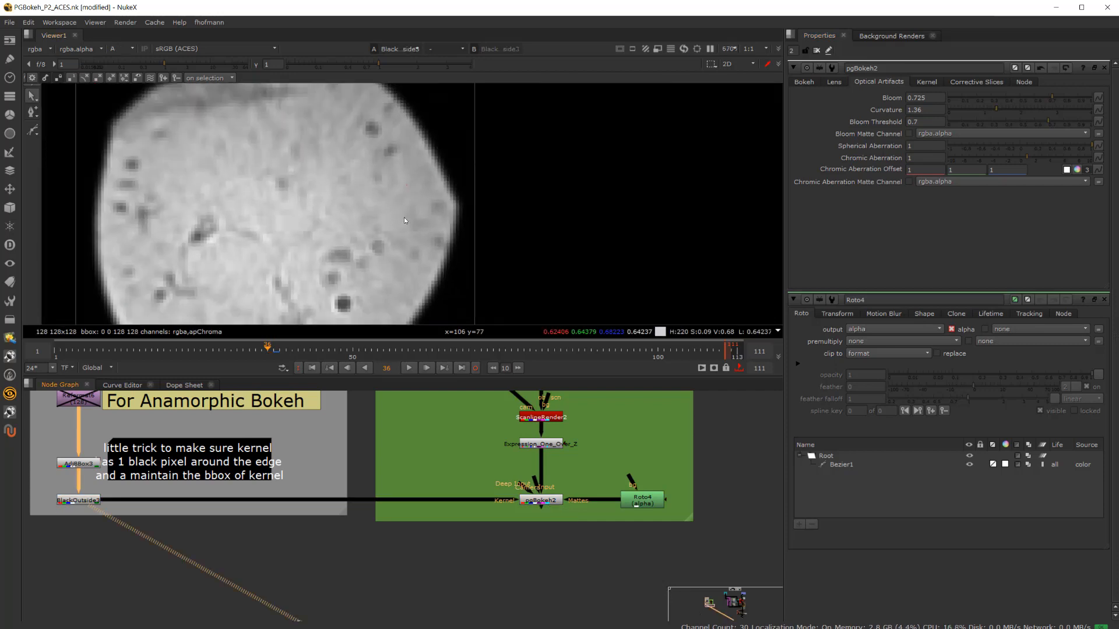
- View the pgBokeh2 output and switch the viewer from alpha back to RGB
{"action": "left_click", "coordinate": [540, 501]}
{"action": "key", "text": "1"}
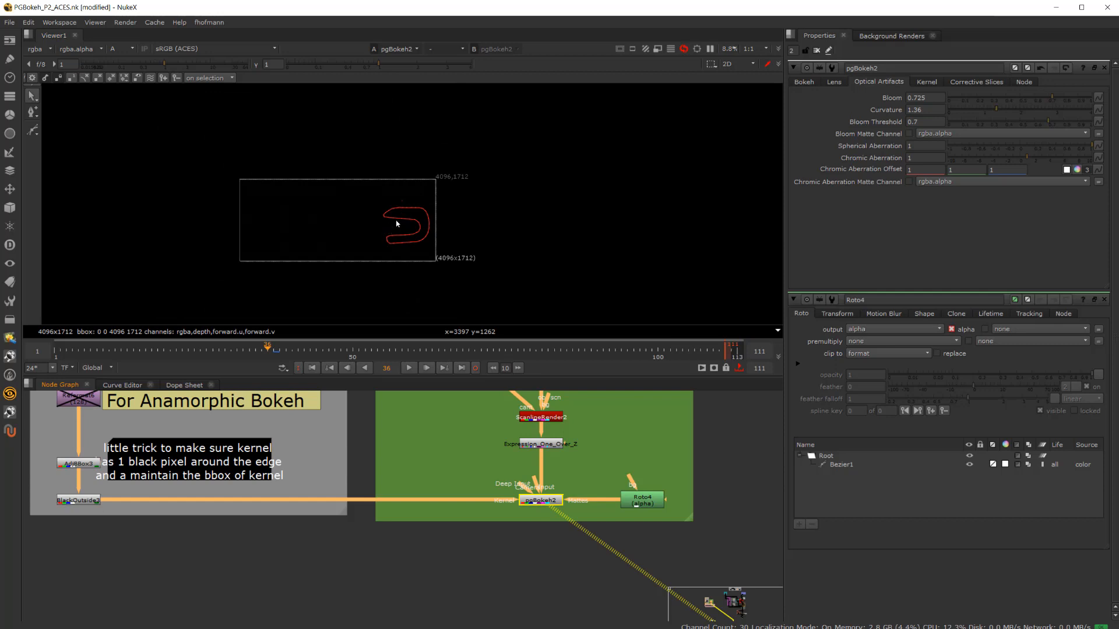
{"action": "scroll", "coordinate": [514, 258], "scroll_direction": "up", "scroll_amount": 4}
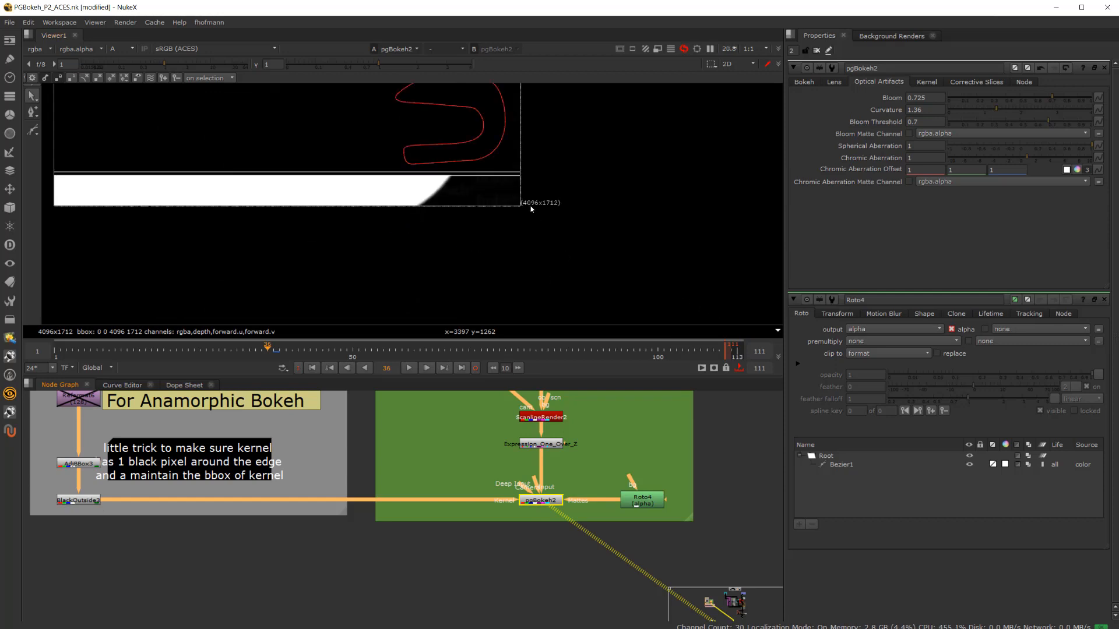
{"action": "middle_click_drag", "start_coordinate": [469, 196], "coordinate": [473, 219]}
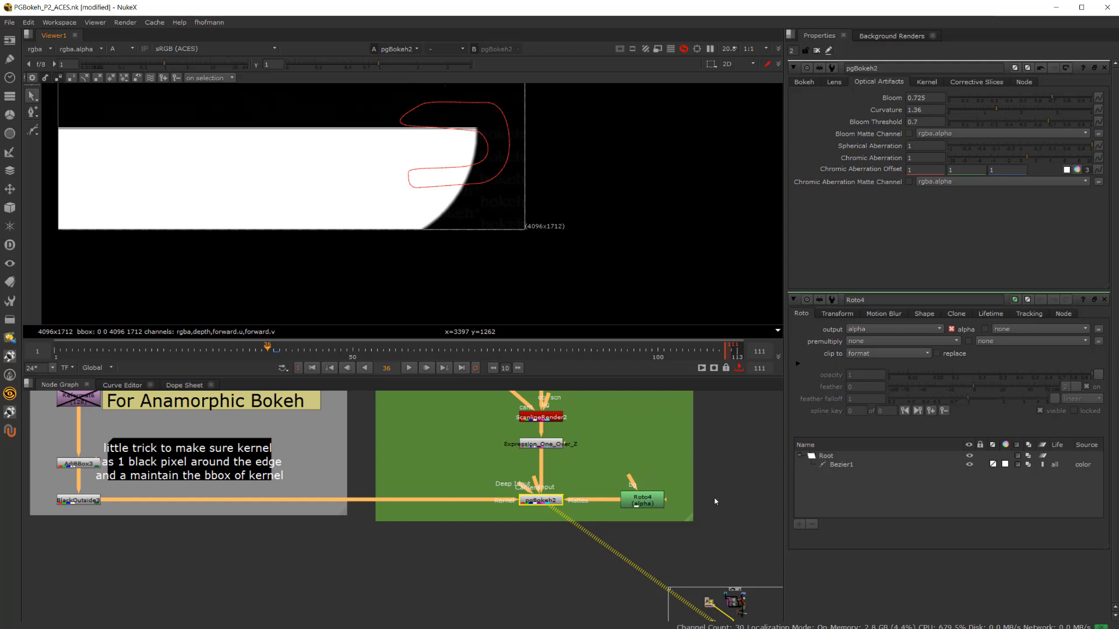
{"action": "middle_click_drag", "start_coordinate": [620, 358], "coordinate": [622, 418]}
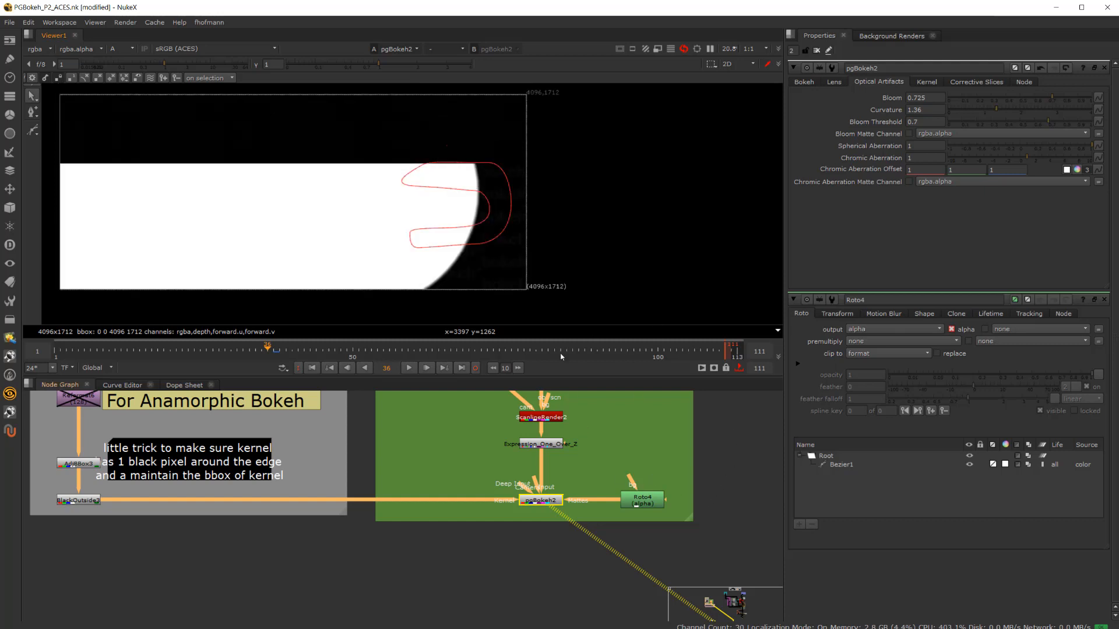
{"action": "key", "text": "a"}
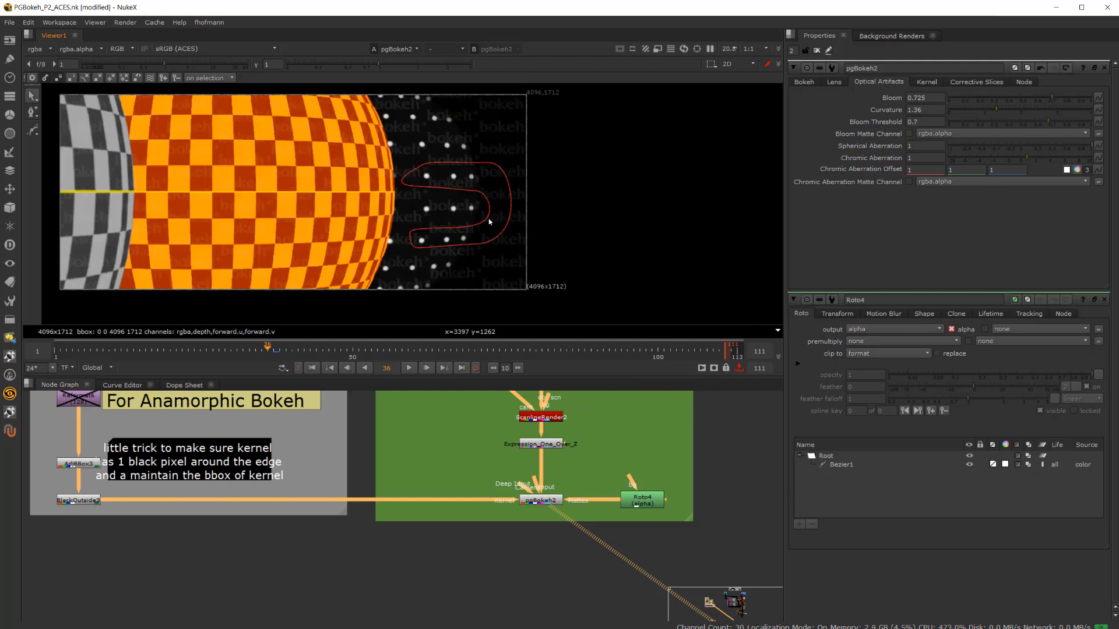
- Examine the bokeh highlights around the roto shape and the Kernel and Mattes connections of pgBokeh2
{"action": "scroll", "coordinate": [445, 201], "scroll_direction": "up", "scroll_amount": 2}
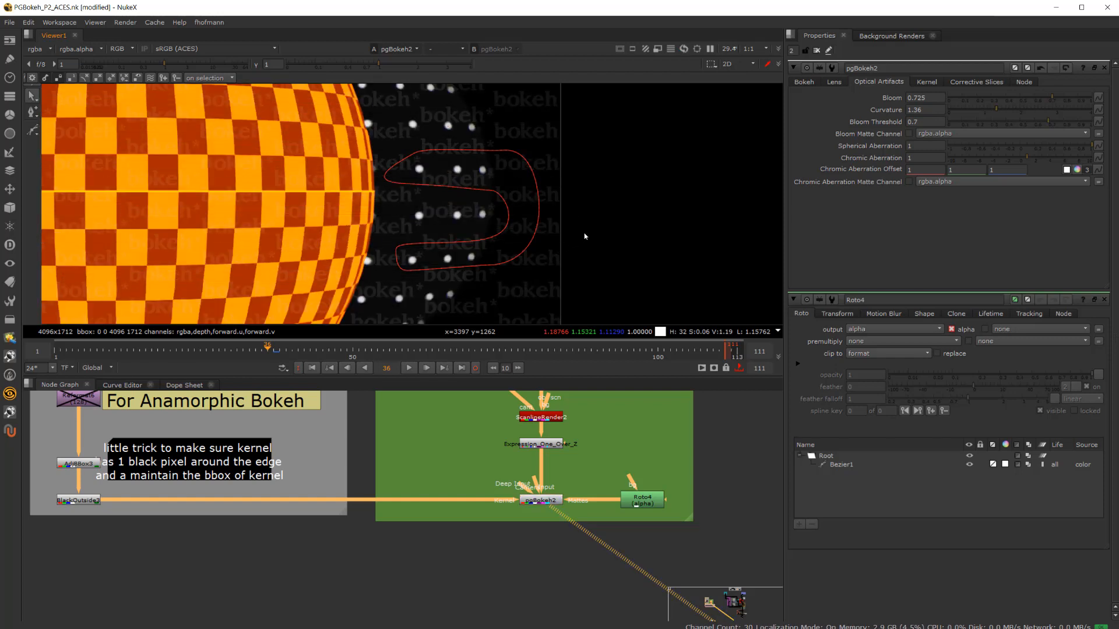
{"action": "left_click", "coordinate": [485, 462]}
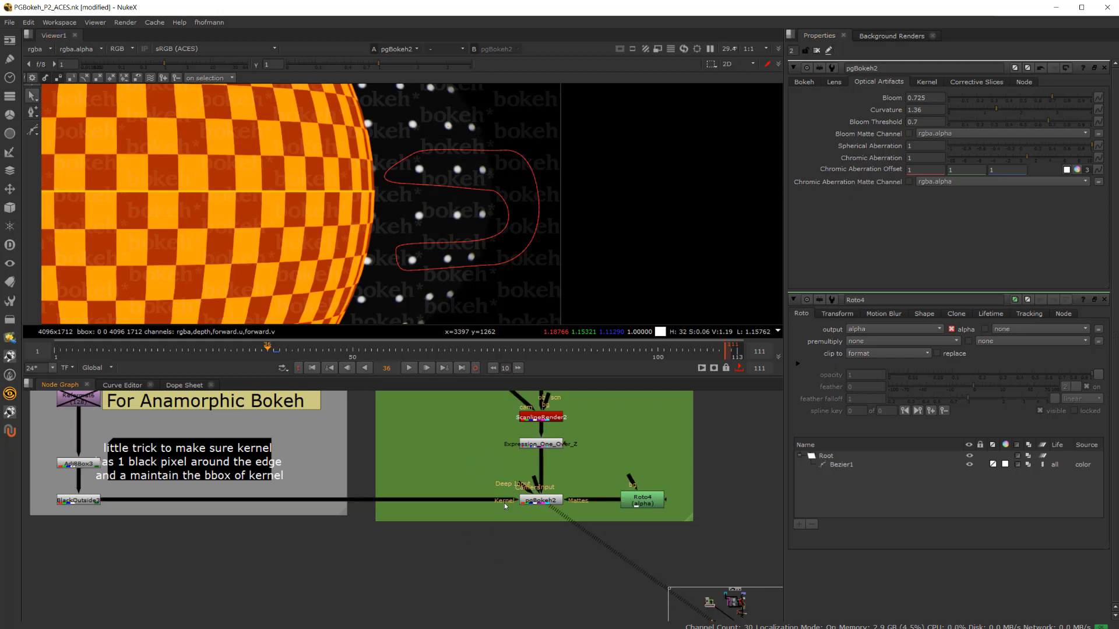
{"action": "scroll", "coordinate": [505, 503], "scroll_direction": "up", "scroll_amount": 3}
{"action": "middle_click_drag", "start_coordinate": [540, 523], "coordinate": [436, 577]}
{"action": "scroll", "coordinate": [436, 577], "scroll_direction": "down", "scroll_amount": 1}
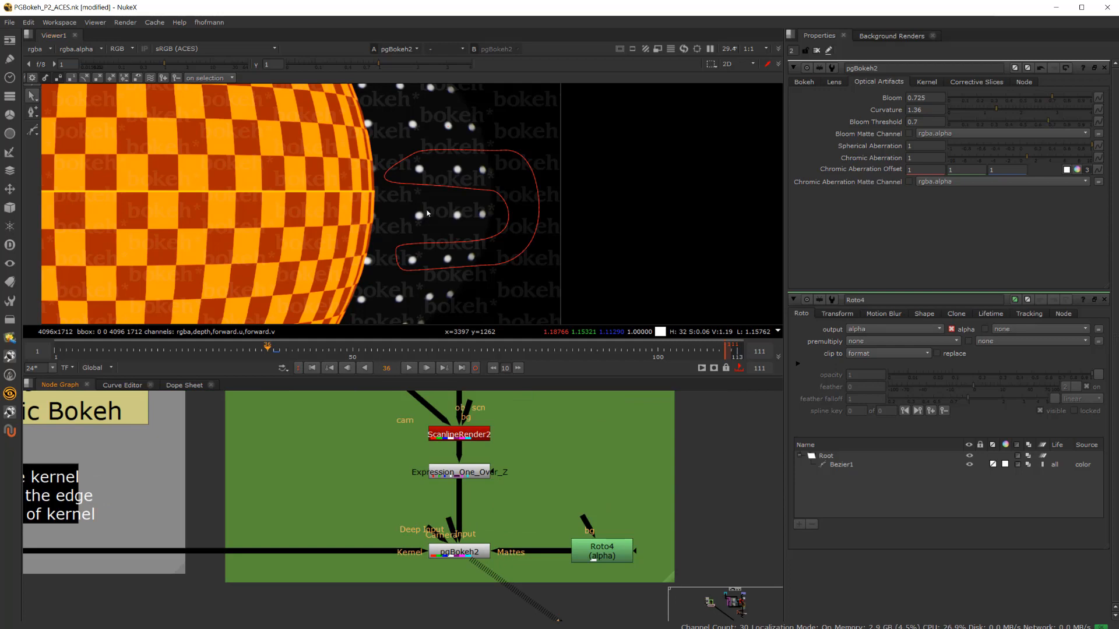
{"action": "scroll", "coordinate": [420, 176], "scroll_direction": "up", "scroll_amount": 1}
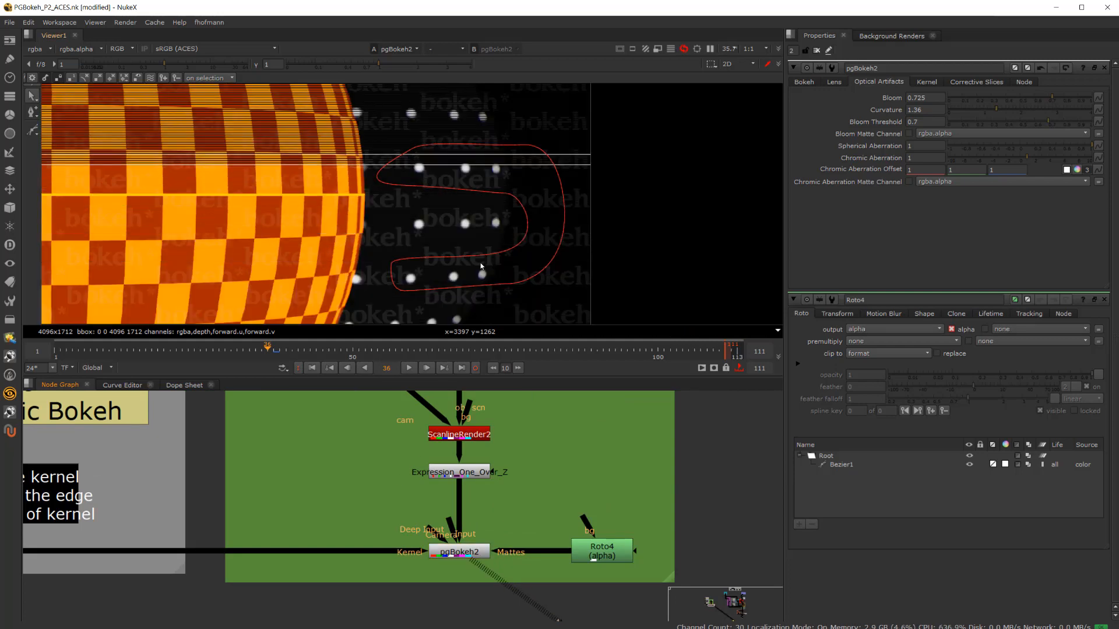
{"action": "scroll", "coordinate": [535, 498], "scroll_direction": "up", "scroll_amount": 2}
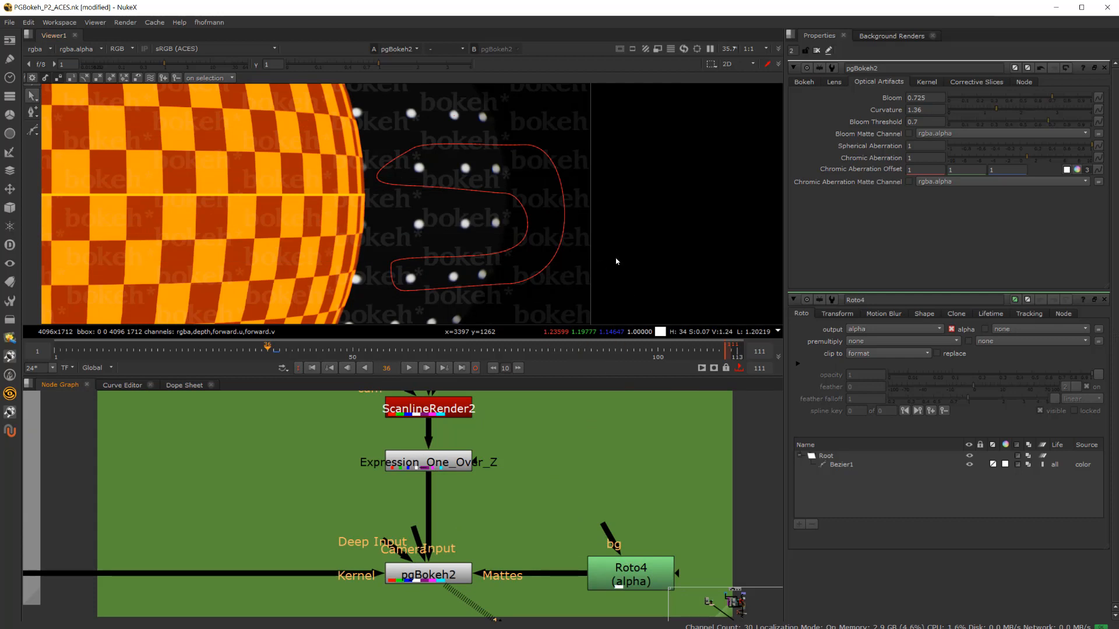
- Set the kernel Softness of pgBokeh2 to 0
{"action": "left_click", "coordinate": [932, 83]}
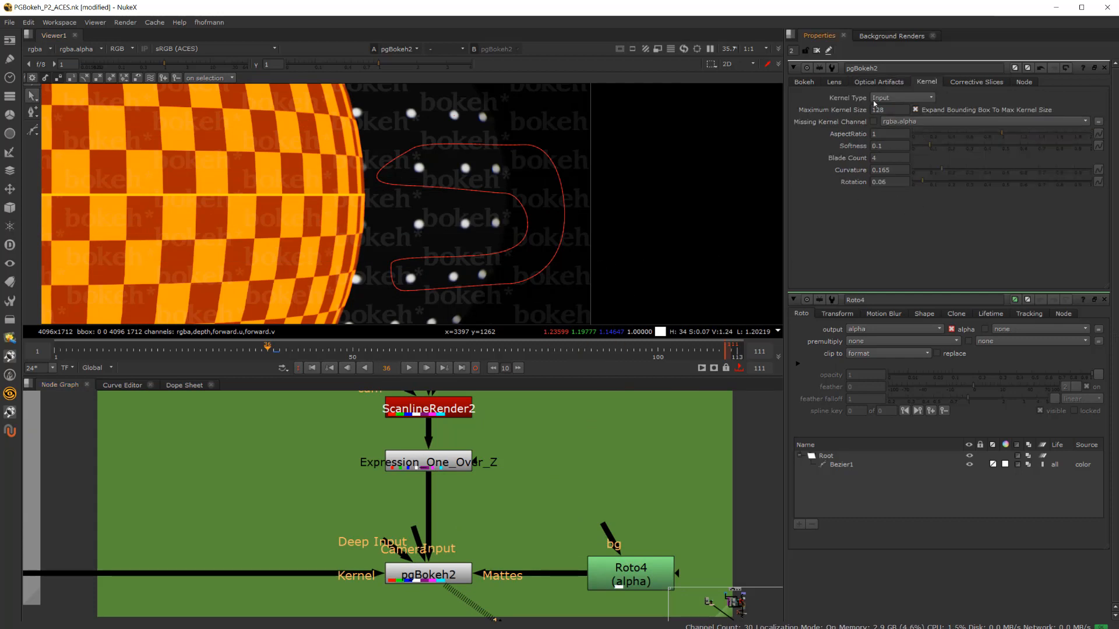
{"action": "scroll", "coordinate": [335, 529], "scroll_direction": "down", "scroll_amount": 3}
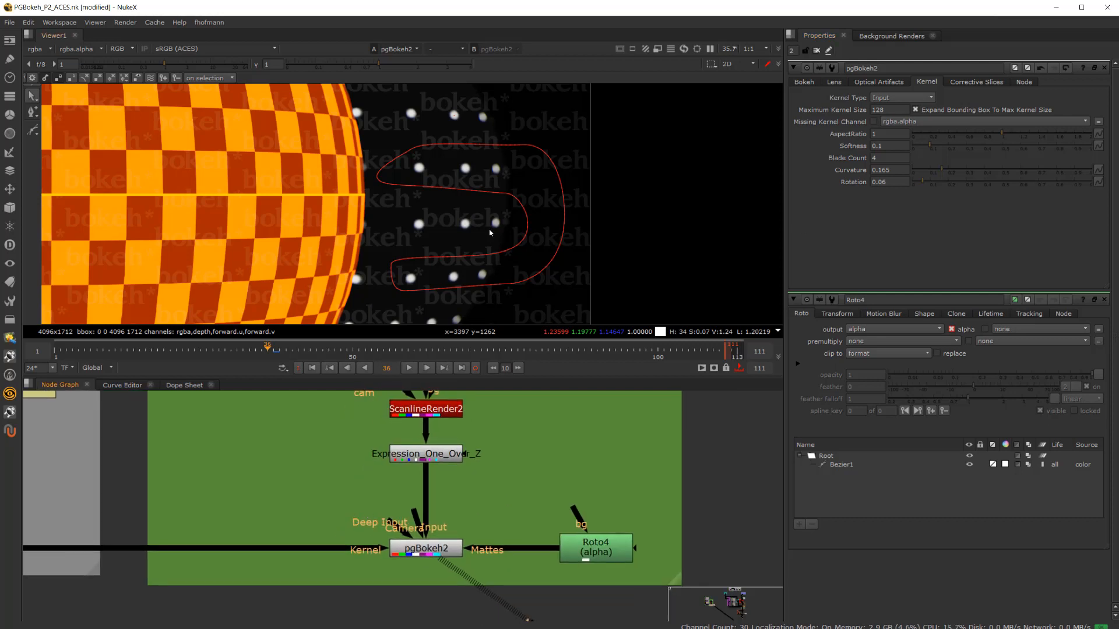
{"action": "left_click", "coordinate": [436, 548]}
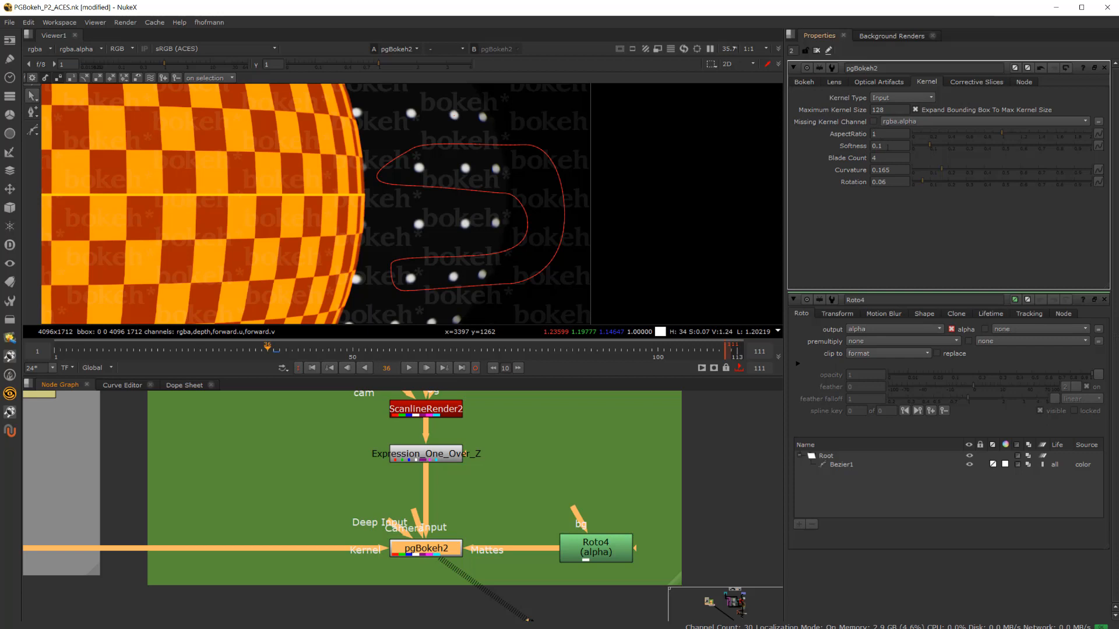
{"action": "left_click_drag", "start_coordinate": [887, 146], "coordinate": [814, 146]}
{"action": "type", "text": "0"}
- Set the kernel Curvature and Rotation of pgBokeh2 to 0 and inspect the bokeh highlights up close
{"action": "left_click", "coordinate": [898, 168]}
{"action": "left_click_drag", "start_coordinate": [894, 171], "coordinate": [846, 189]}
{"action": "type", "text": "0"}
{"action": "key", "text": "Tab"}
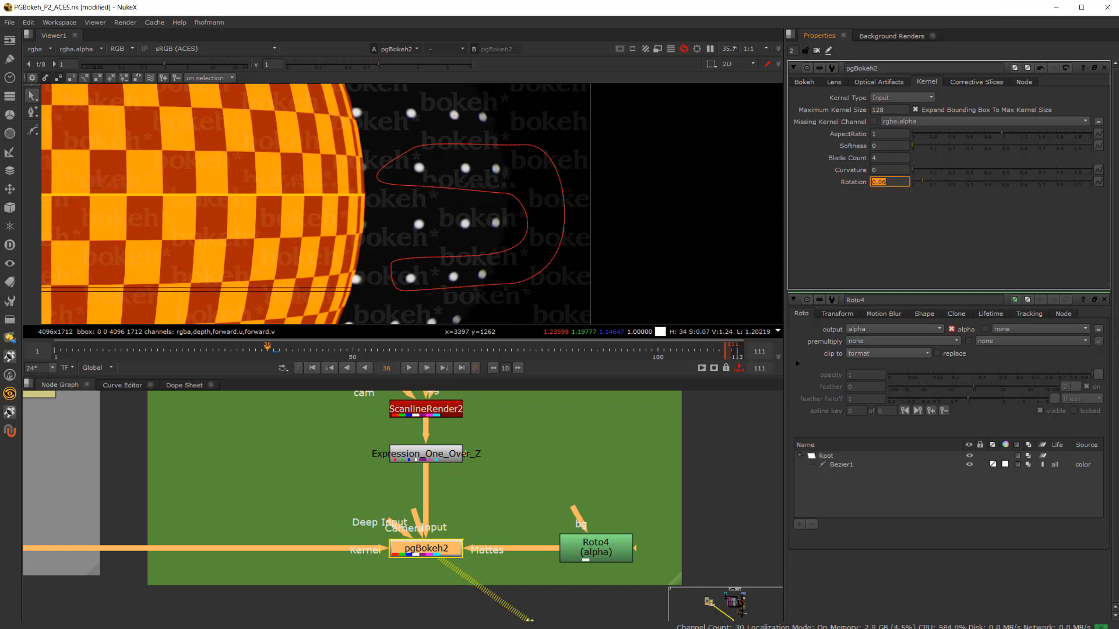
{"action": "type", "text": "0"}
{"action": "left_click", "coordinate": [877, 169]}
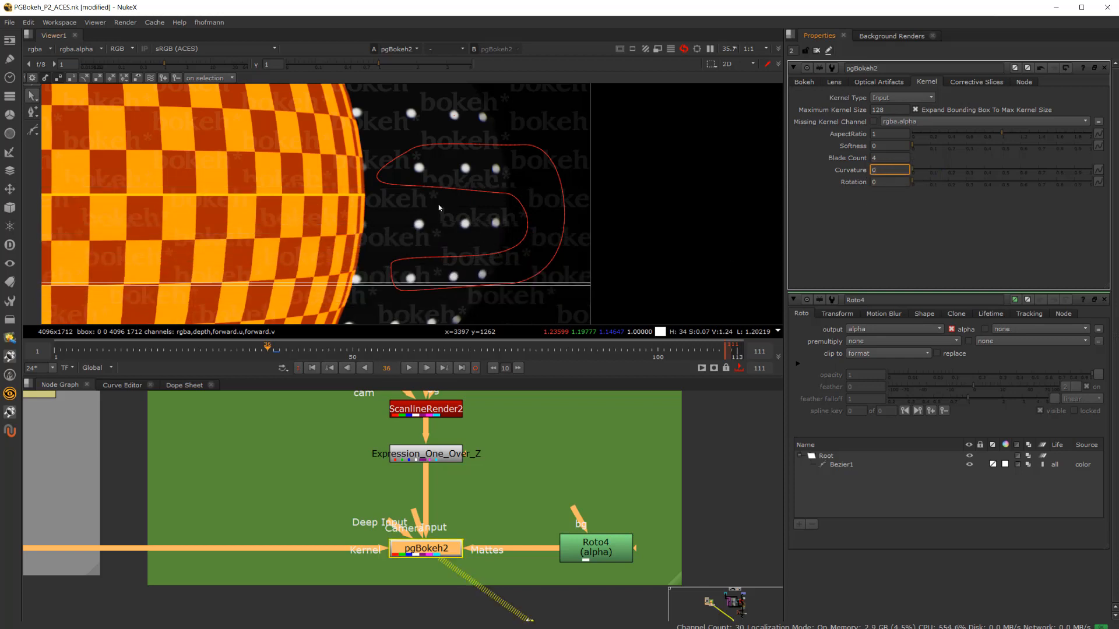
{"action": "scroll", "coordinate": [423, 168], "scroll_direction": "up", "scroll_amount": 3}
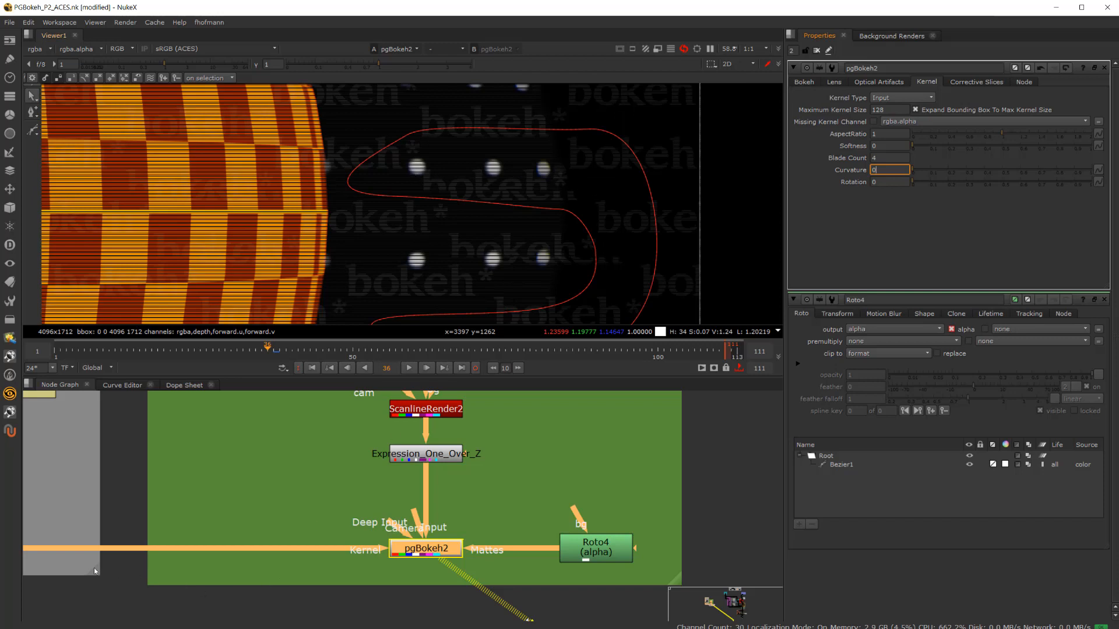
{"action": "scroll", "coordinate": [423, 171], "scroll_direction": "up", "scroll_amount": 5}
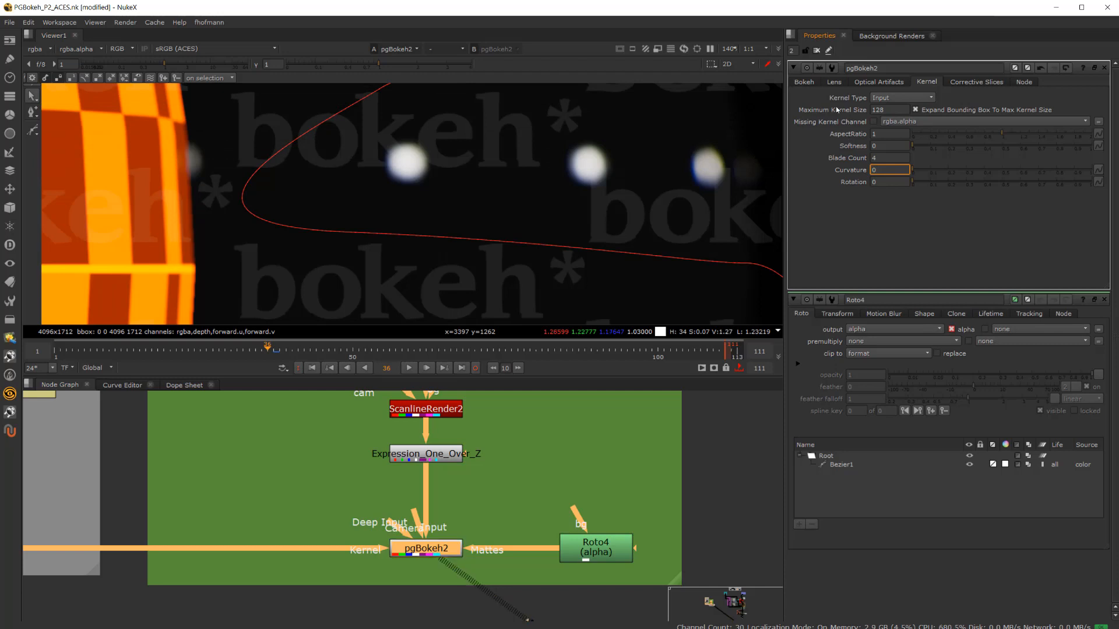
- Set the Back Multiplier of pgBokeh2 to 60 and view the kernel image feeding its Kernel input
{"action": "left_click", "coordinate": [803, 81]}
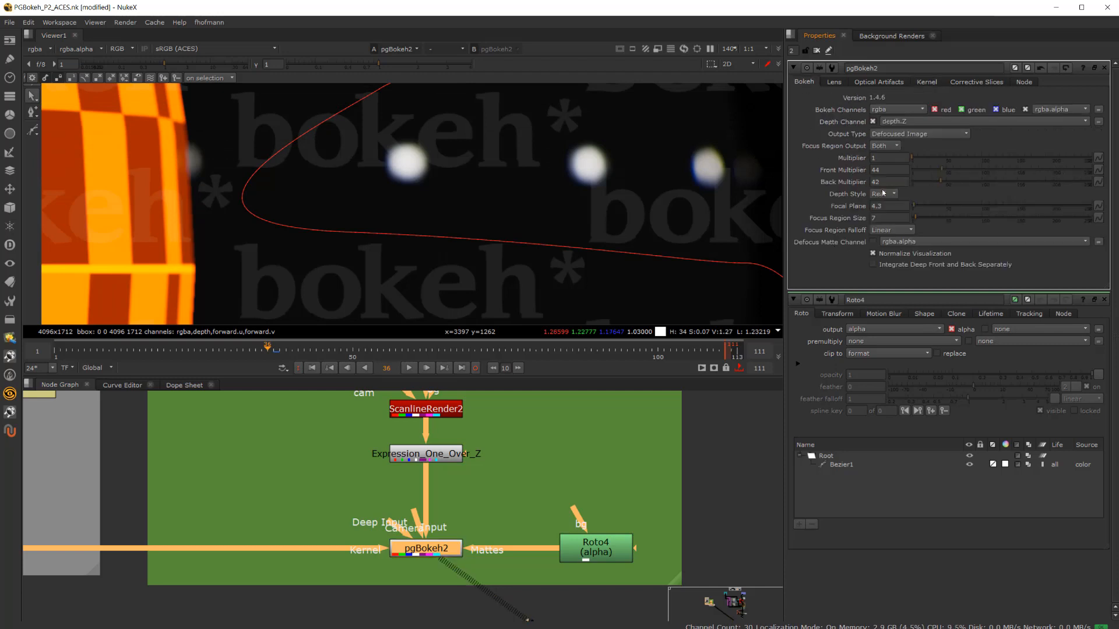
{"action": "left_click", "coordinate": [952, 180]}
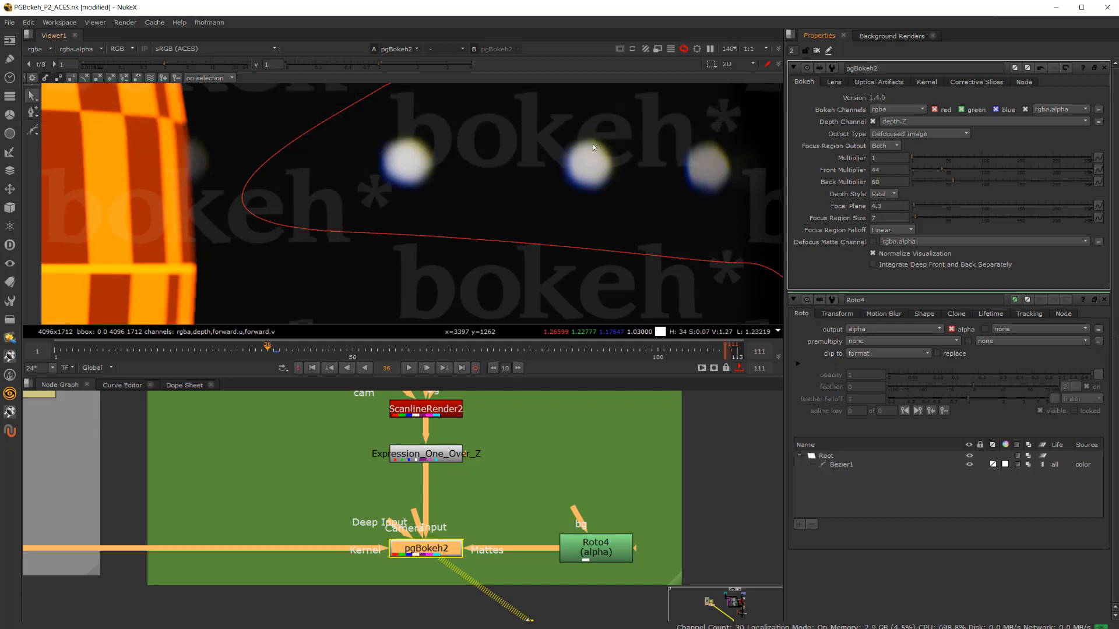
{"action": "scroll", "coordinate": [247, 522], "scroll_direction": "down", "scroll_amount": 4}
{"action": "middle_click_drag", "start_coordinate": [328, 518], "coordinate": [331, 520]}
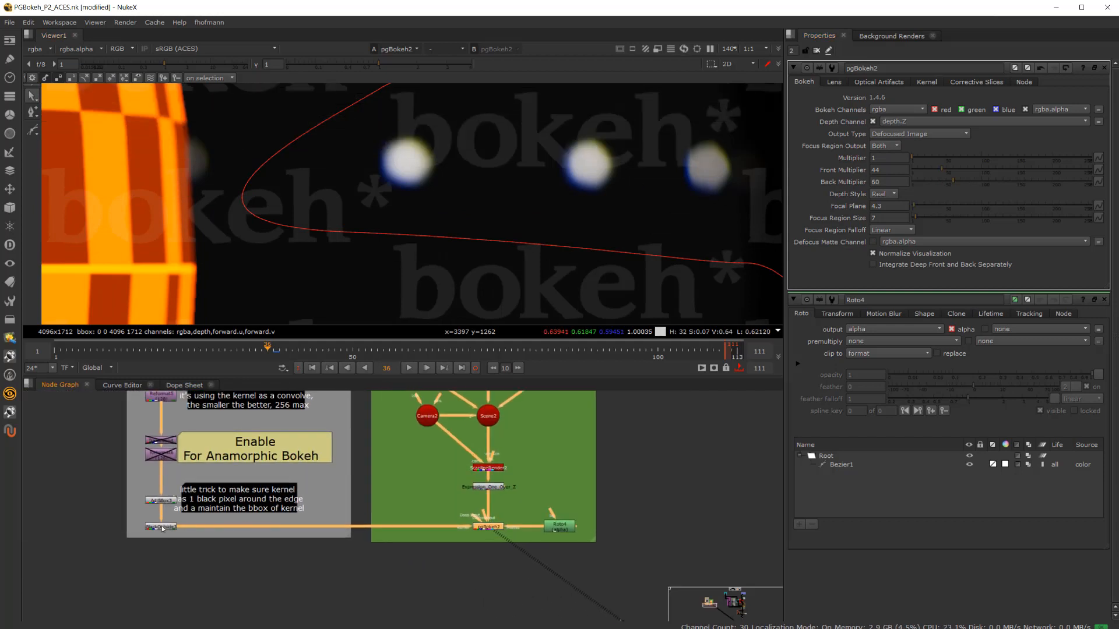
{"action": "left_click", "coordinate": [161, 526]}
{"action": "key", "text": "1"}
{"action": "scroll", "coordinate": [504, 233], "scroll_direction": "down", "scroll_amount": 15}
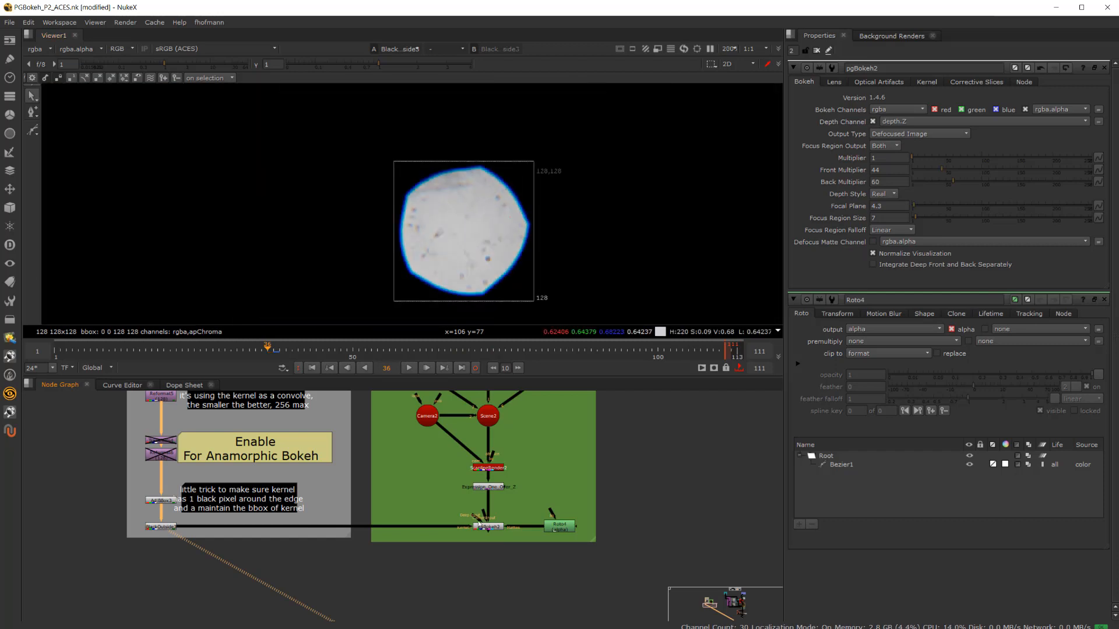
- View the pgBokeh2 output again, review its Kernel and Corrective Slices settings, and look closely at the bokeh around the roto shape
{"action": "left_click", "coordinate": [488, 528]}
{"action": "key", "text": "1"}
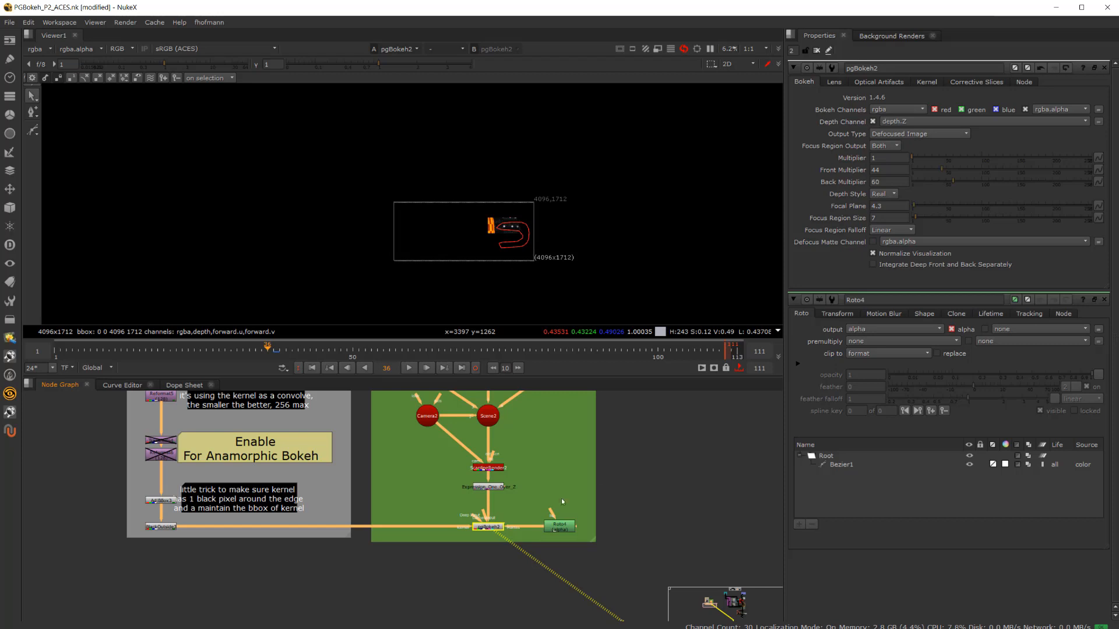
{"action": "scroll", "coordinate": [500, 232], "scroll_direction": "up", "scroll_amount": 1}
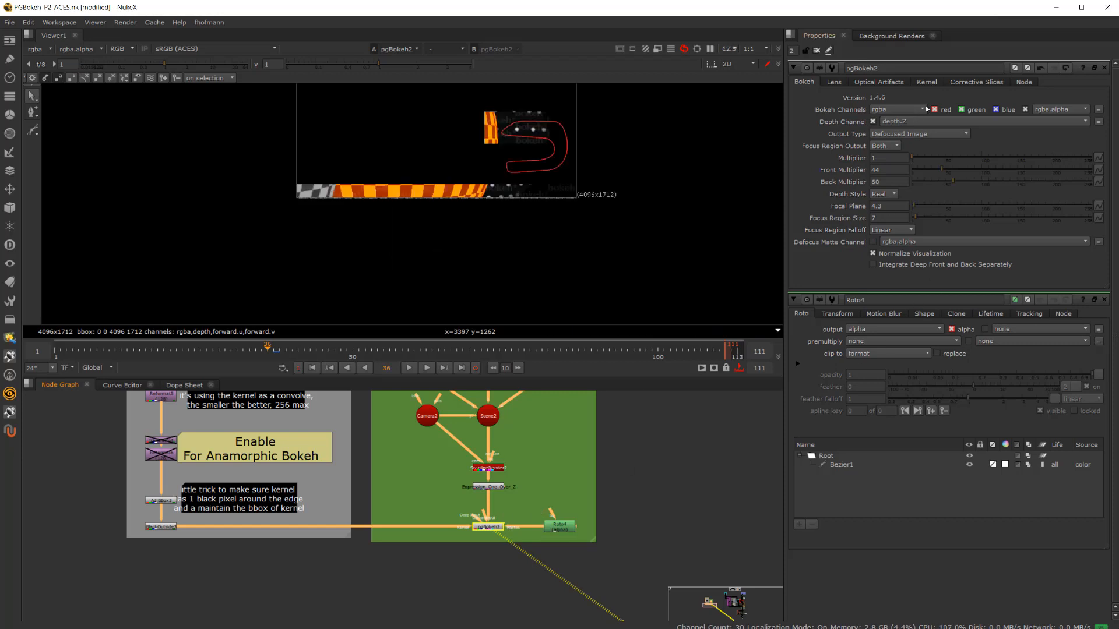
{"action": "left_click", "coordinate": [934, 85]}
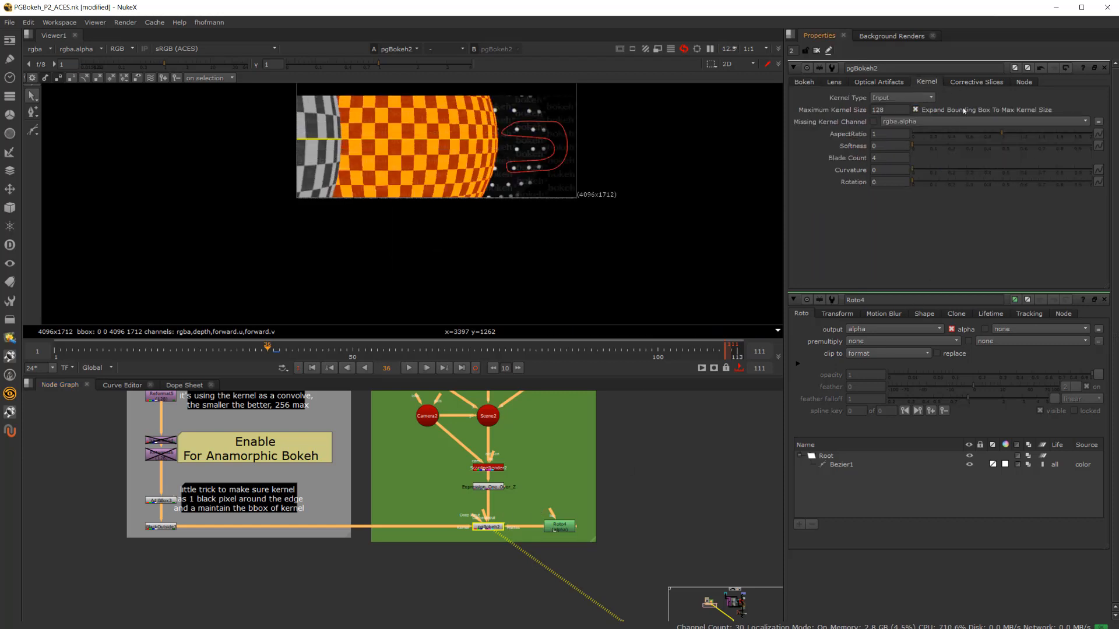
{"action": "left_click", "coordinate": [974, 81]}
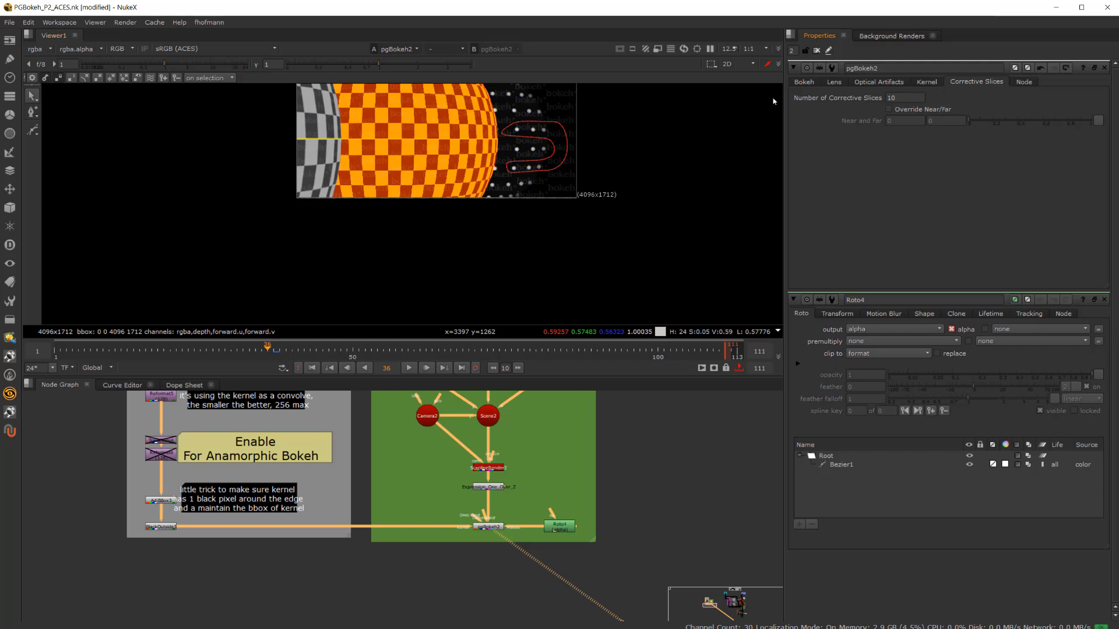
{"action": "middle_click_drag", "start_coordinate": [549, 137], "coordinate": [532, 193]}
{"action": "scroll", "coordinate": [532, 193], "scroll_direction": "up", "scroll_amount": 1}
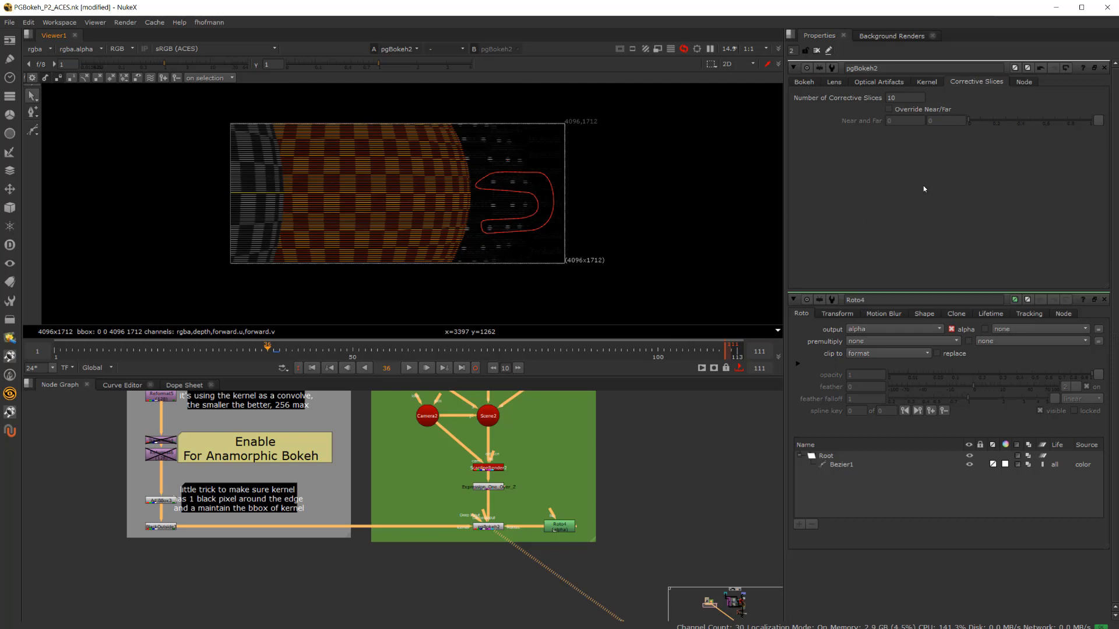
{"action": "scroll", "coordinate": [536, 201], "scroll_direction": "up", "scroll_amount": 5}
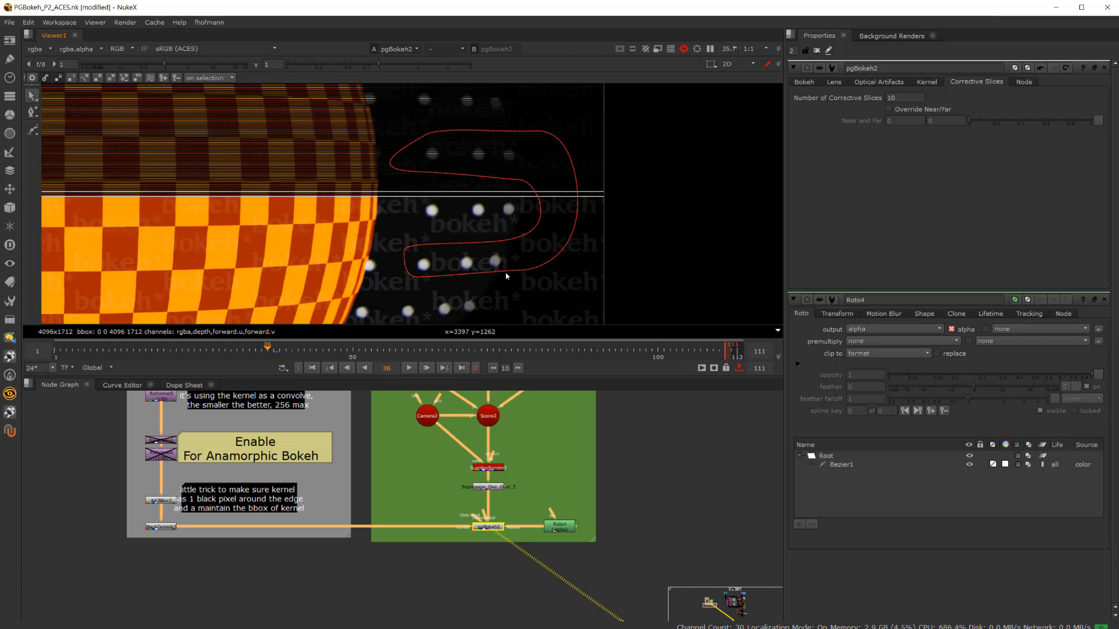
- Find the Read2 plate in the INPUT LINEUP (STAMPS) backdrop and view it in full
{"action": "scroll", "coordinate": [638, 473], "scroll_direction": "down", "scroll_amount": 8}
{"action": "middle_click_drag", "start_coordinate": [638, 475], "coordinate": [359, 495]}
{"action": "middle_click_drag", "start_coordinate": [576, 437], "coordinate": [477, 527]}
{"action": "scroll", "coordinate": [479, 524], "scroll_direction": "down", "scroll_amount": 2}
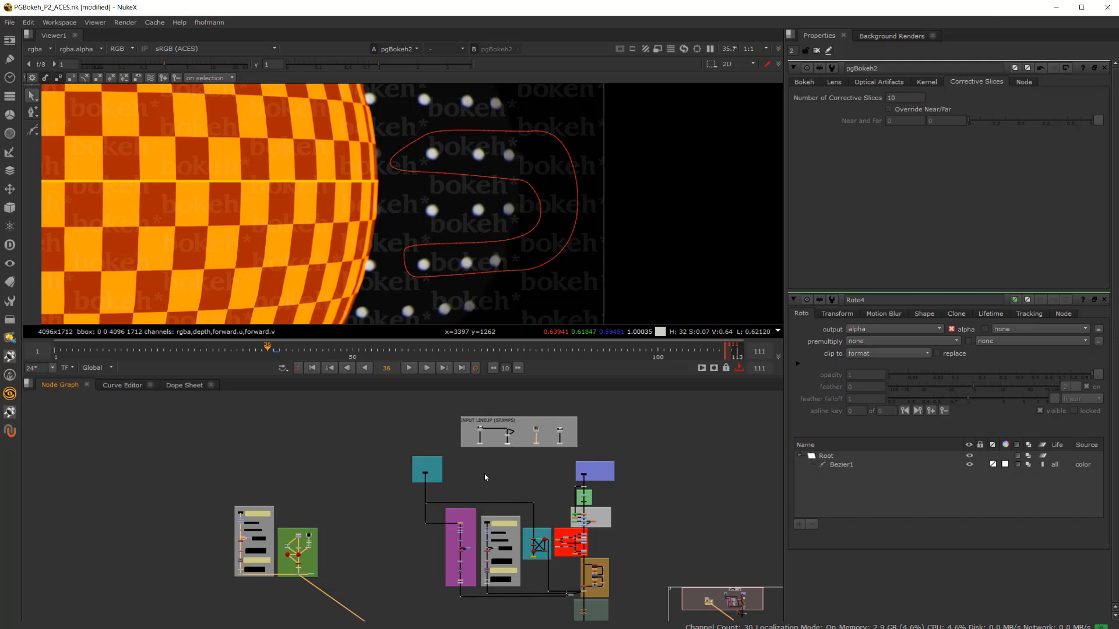
{"action": "scroll", "coordinate": [484, 474], "scroll_direction": "up", "scroll_amount": 4}
{"action": "middle_click_drag", "start_coordinate": [484, 474], "coordinate": [484, 524]}
{"action": "scroll", "coordinate": [476, 432], "scroll_direction": "up", "scroll_amount": 2}
{"action": "scroll", "coordinate": [476, 432], "scroll_direction": "up", "scroll_amount": 2}
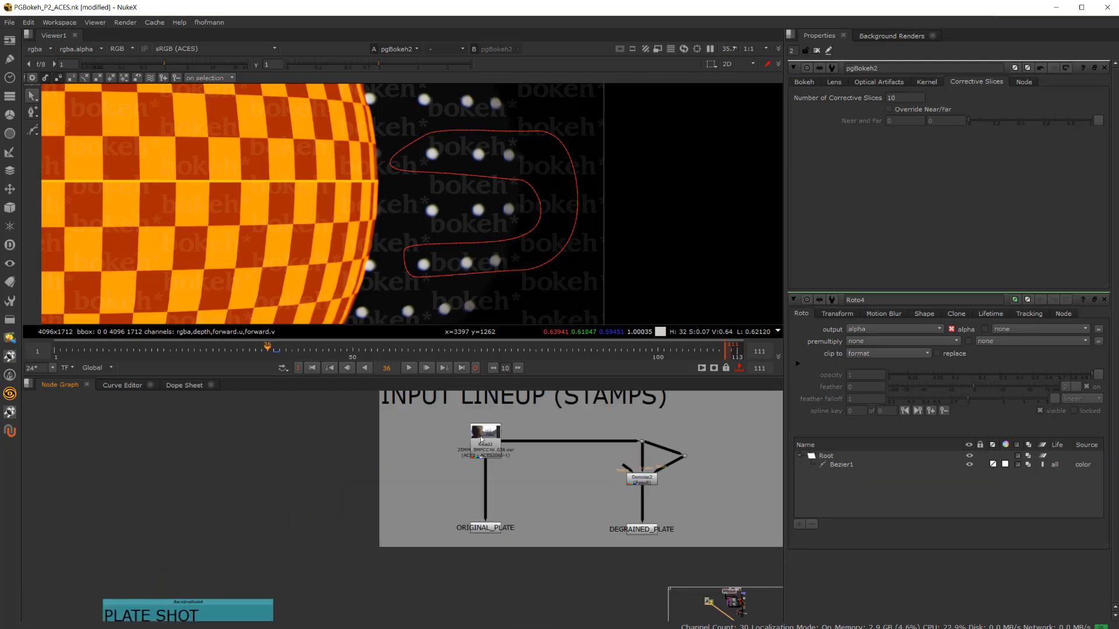
{"action": "left_click", "coordinate": [487, 443]}
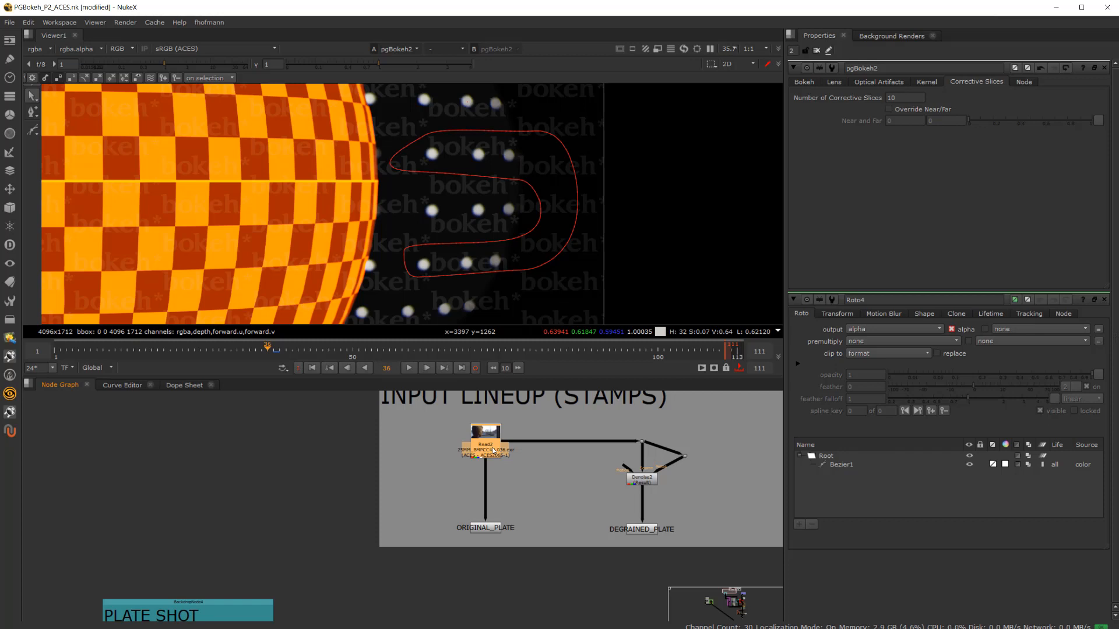
{"action": "key", "text": "1"}
{"action": "scroll", "coordinate": [269, 191], "scroll_direction": "down", "scroll_amount": 3}
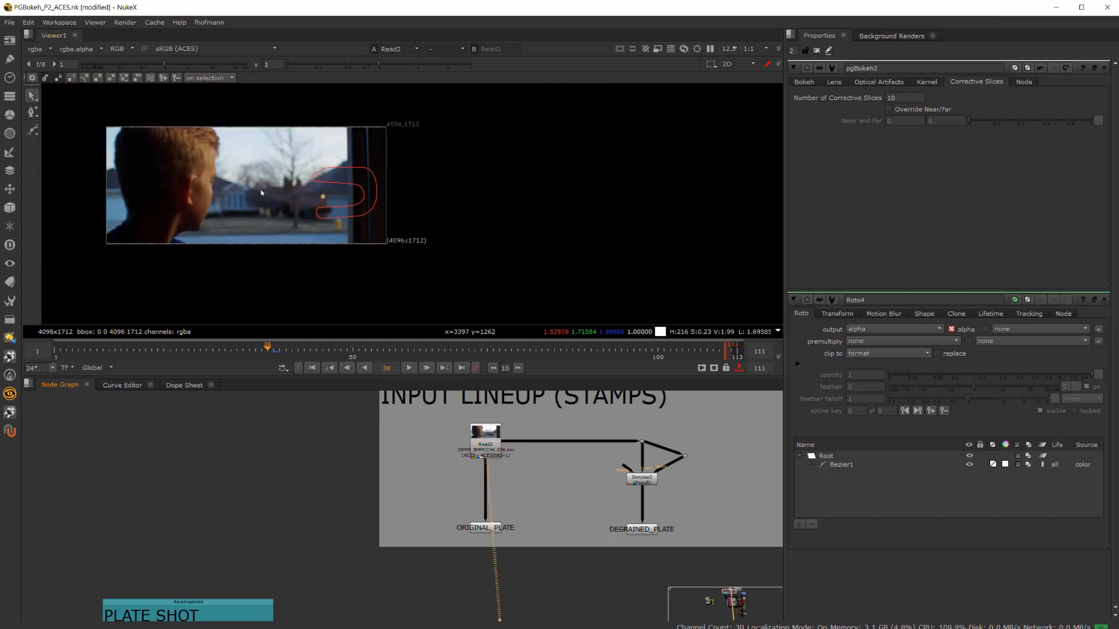
{"action": "middle_click_drag", "start_coordinate": [261, 190], "coordinate": [367, 195]}
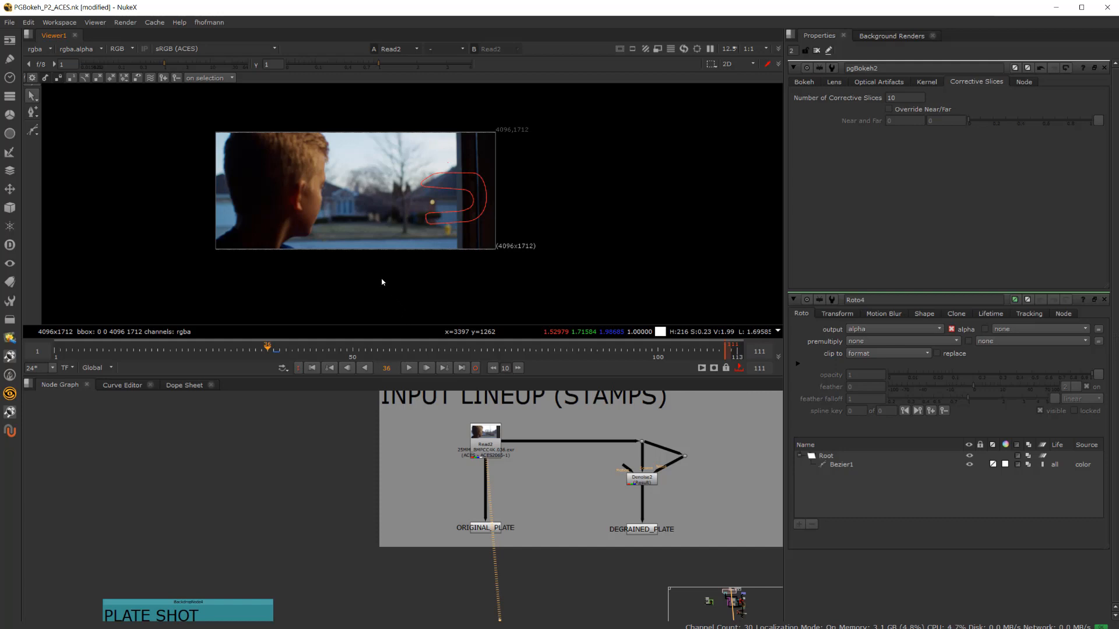
- Check the plate's focus at frames 57 and 86 and turn off the viewer overlay
{"action": "left_click", "coordinate": [390, 347]}
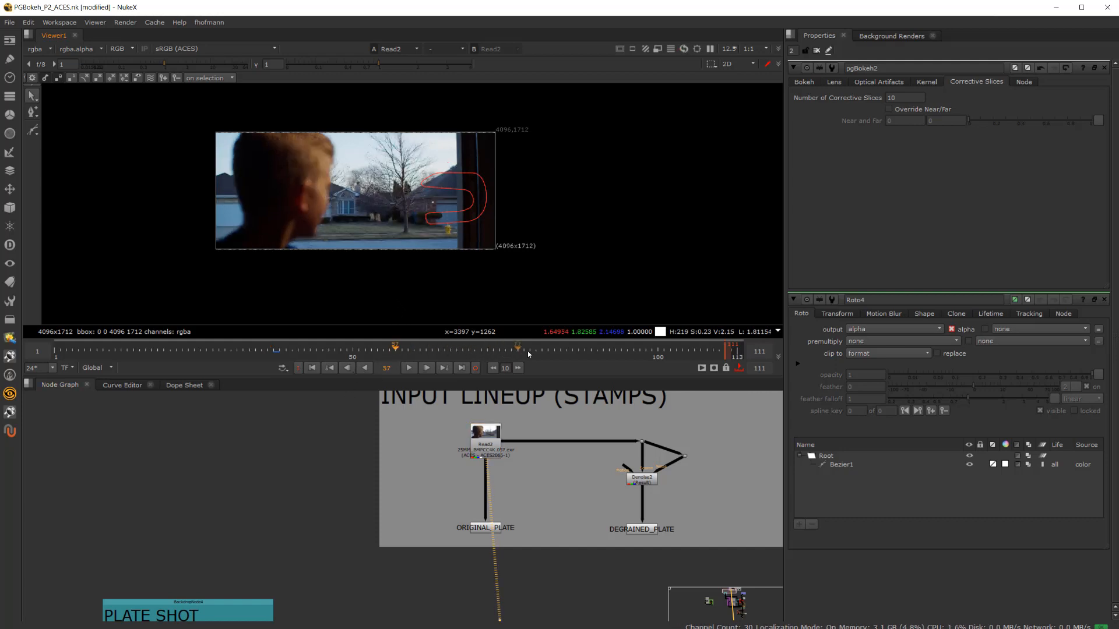
{"action": "left_click", "coordinate": [574, 352]}
{"action": "scroll", "coordinate": [303, 193], "scroll_direction": "up", "scroll_amount": 2}
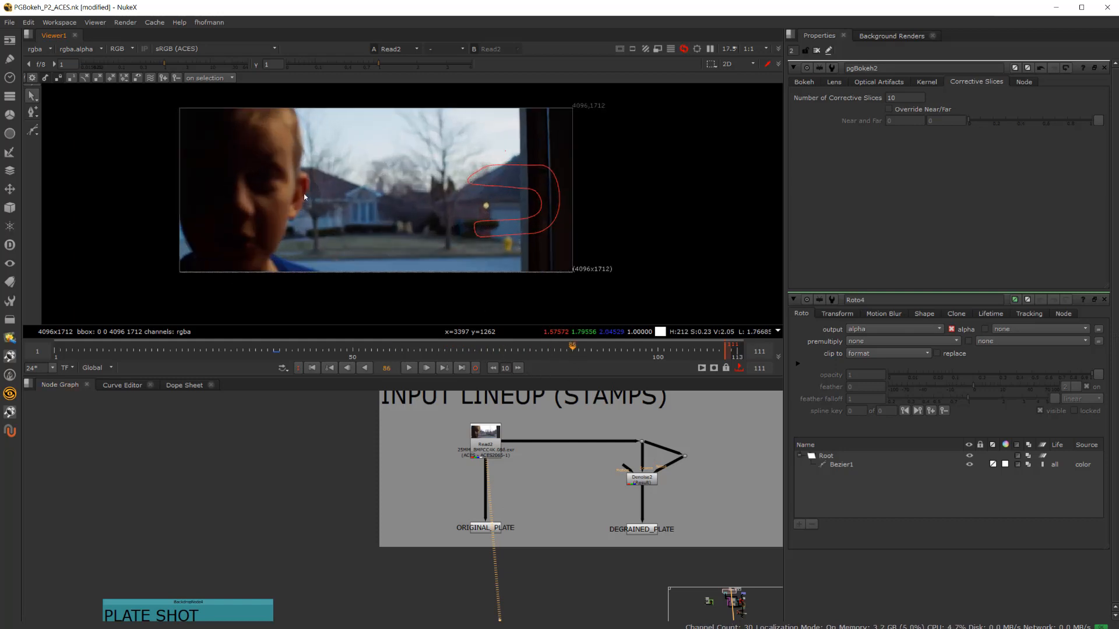
{"action": "key", "text": "o"}
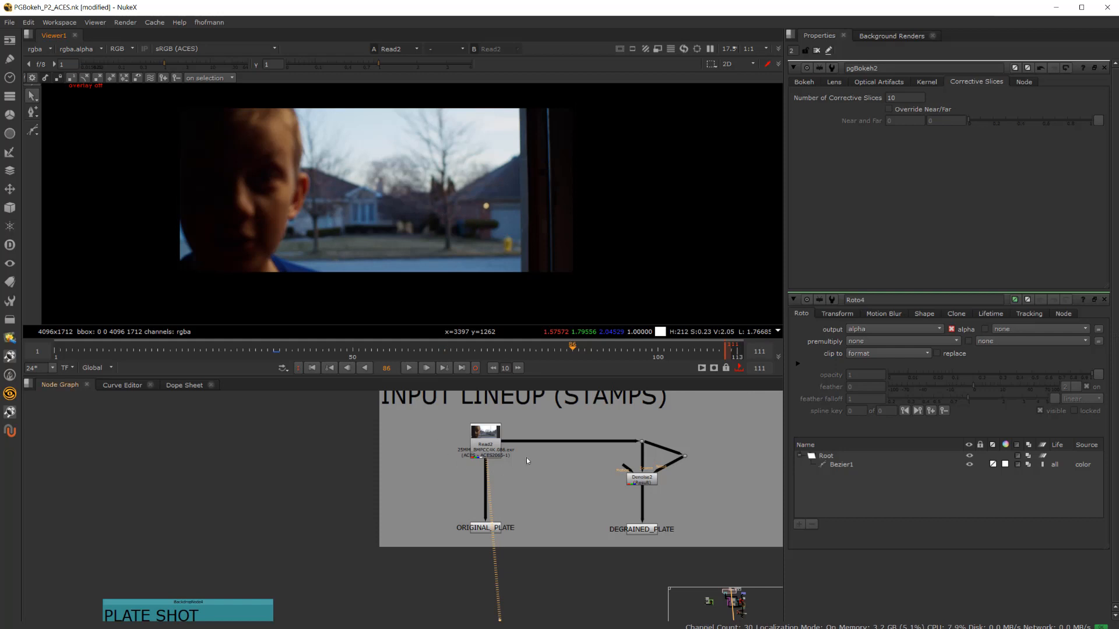
- Scrub the plate to frame 94 and select the DEGRAINED_PLATE stamp in the input lineup
{"action": "scroll", "coordinate": [519, 546], "scroll_direction": "down", "scroll_amount": 5}
{"action": "middle_click_drag", "start_coordinate": [522, 541], "coordinate": [393, 503]}
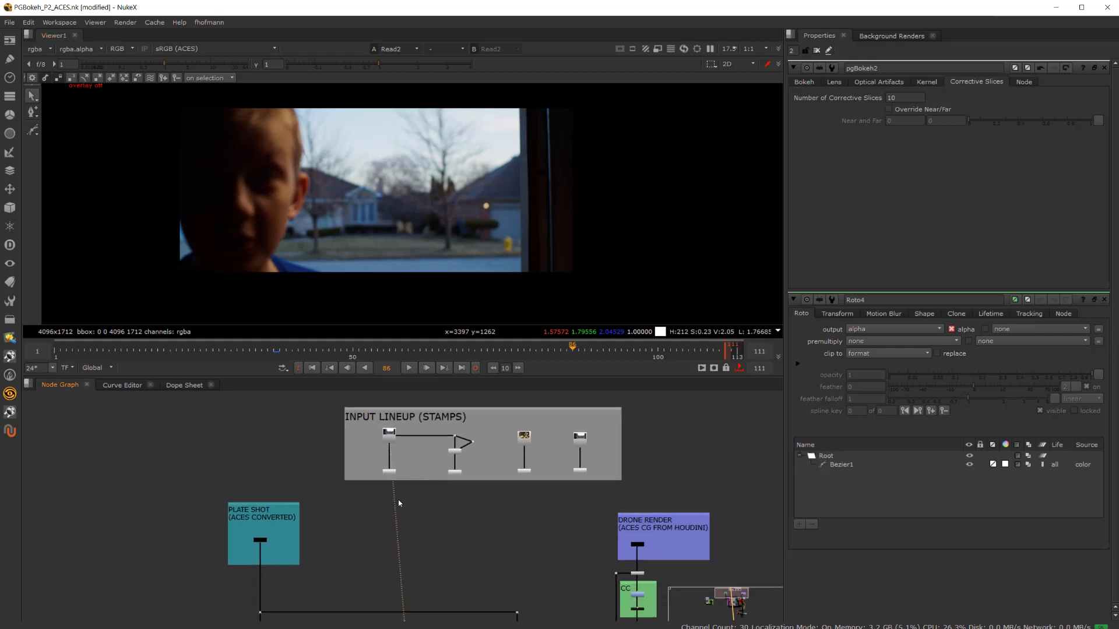
{"action": "scroll", "coordinate": [396, 507], "scroll_direction": "up", "scroll_amount": 5}
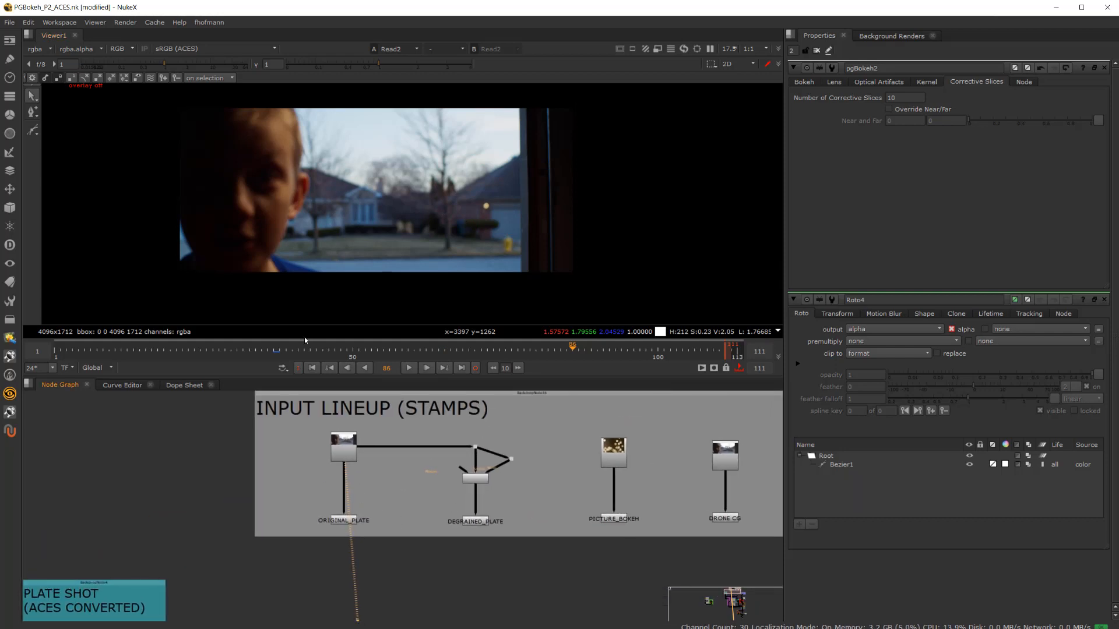
{"action": "left_click_drag", "start_coordinate": [357, 352], "coordinate": [499, 352]}
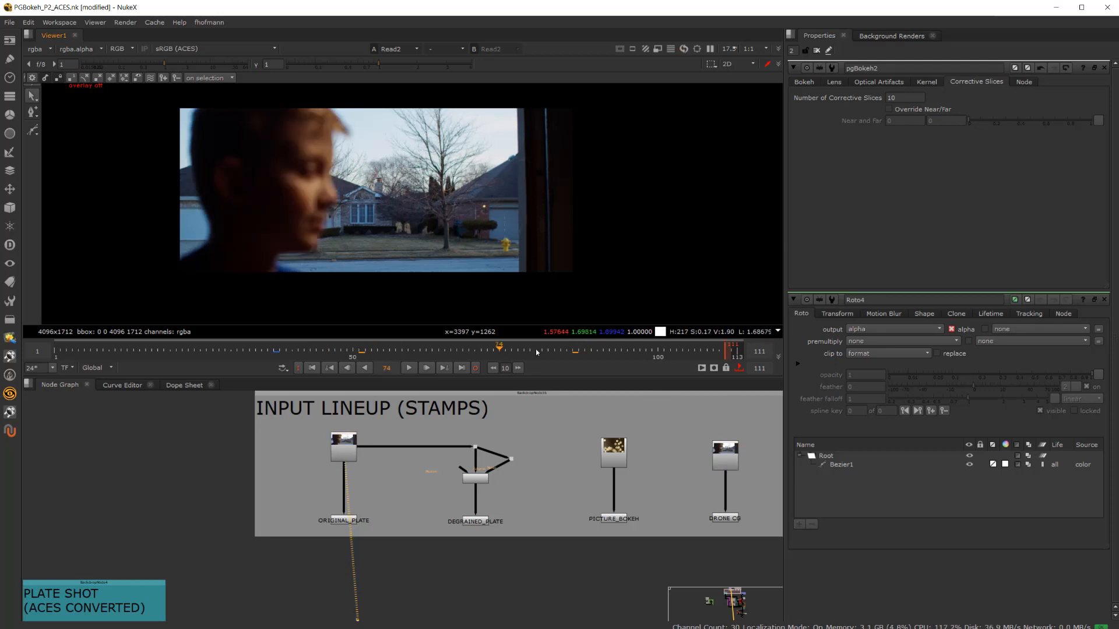
{"action": "left_click", "coordinate": [620, 351]}
{"action": "scroll", "coordinate": [481, 524], "scroll_direction": "up", "scroll_amount": 3}
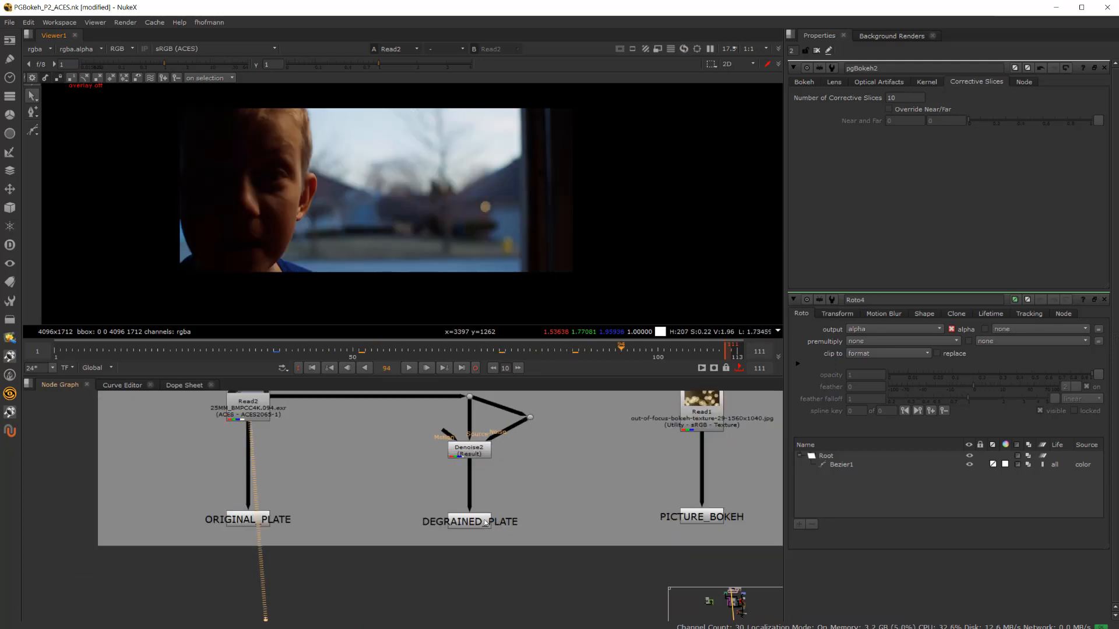
{"action": "left_click", "coordinate": [479, 523]}
{"action": "scroll", "coordinate": [478, 523], "scroll_direction": "down", "scroll_amount": 8}
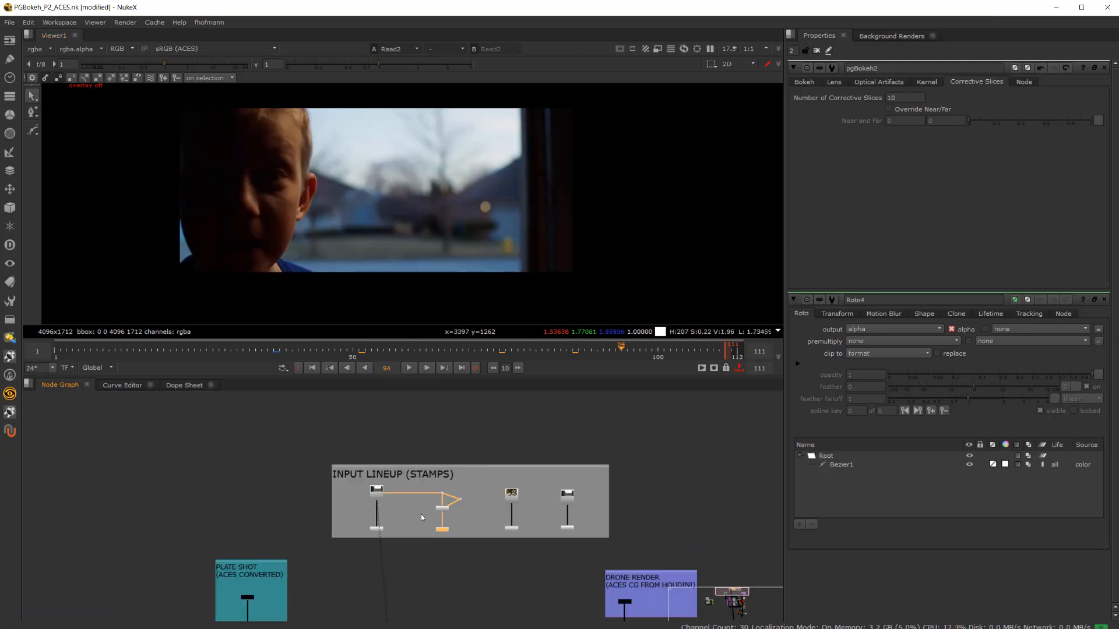
- Examine the heat distortion, lightwrap, garage door mask and add grain sections of the node graph
{"action": "scroll", "coordinate": [421, 526], "scroll_direction": "up", "scroll_amount": 6}
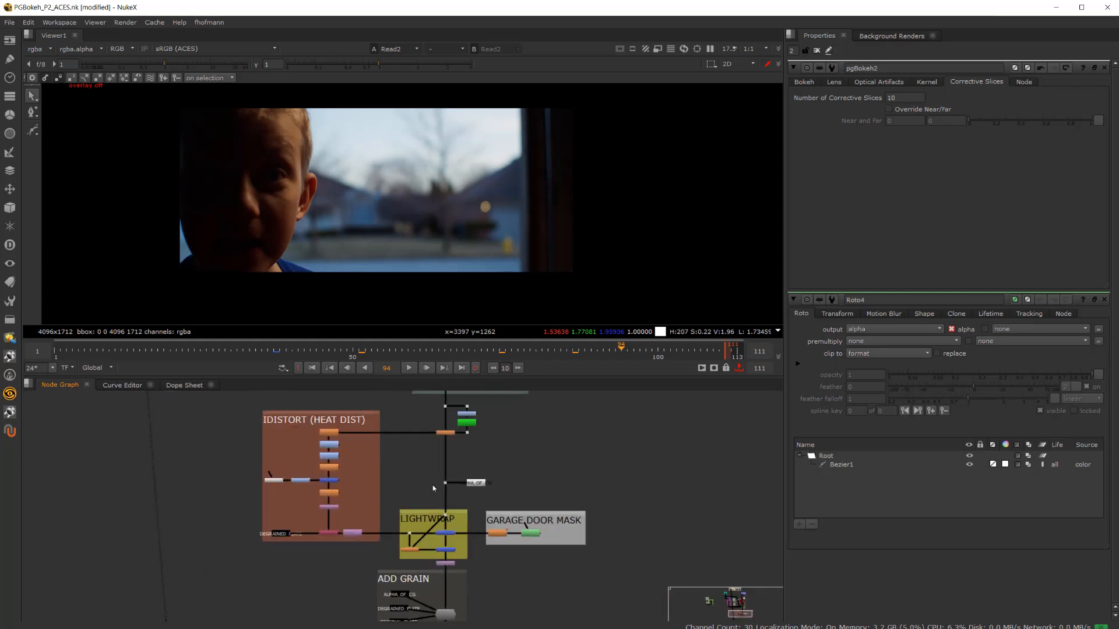
{"action": "scroll", "coordinate": [330, 526], "scroll_direction": "up", "scroll_amount": 4}
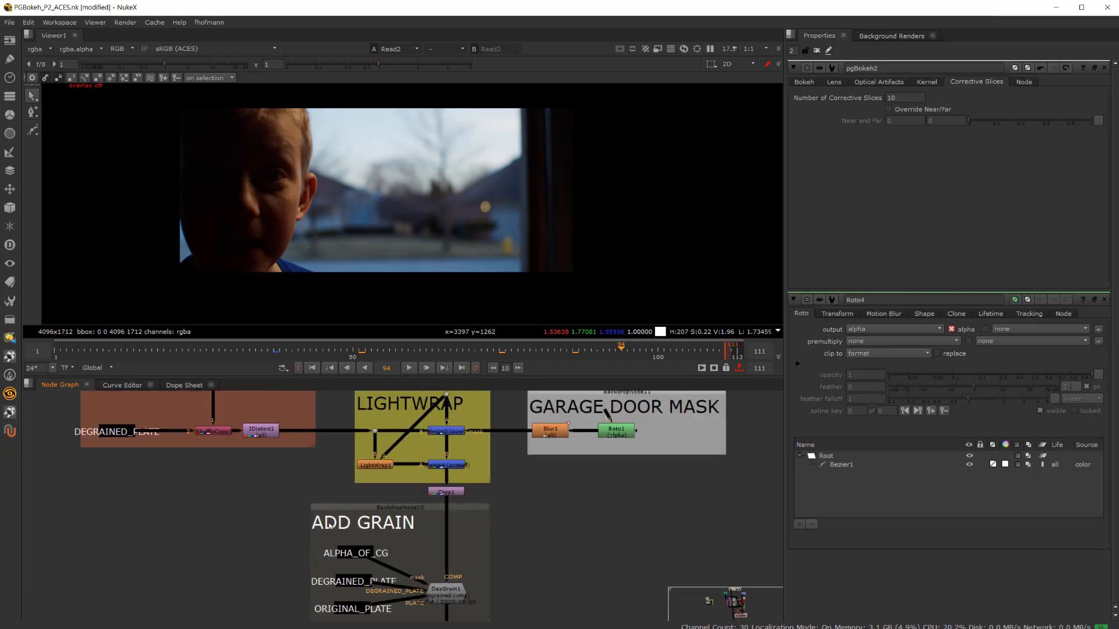
{"action": "scroll", "coordinate": [356, 573], "scroll_direction": "down", "scroll_amount": 4}
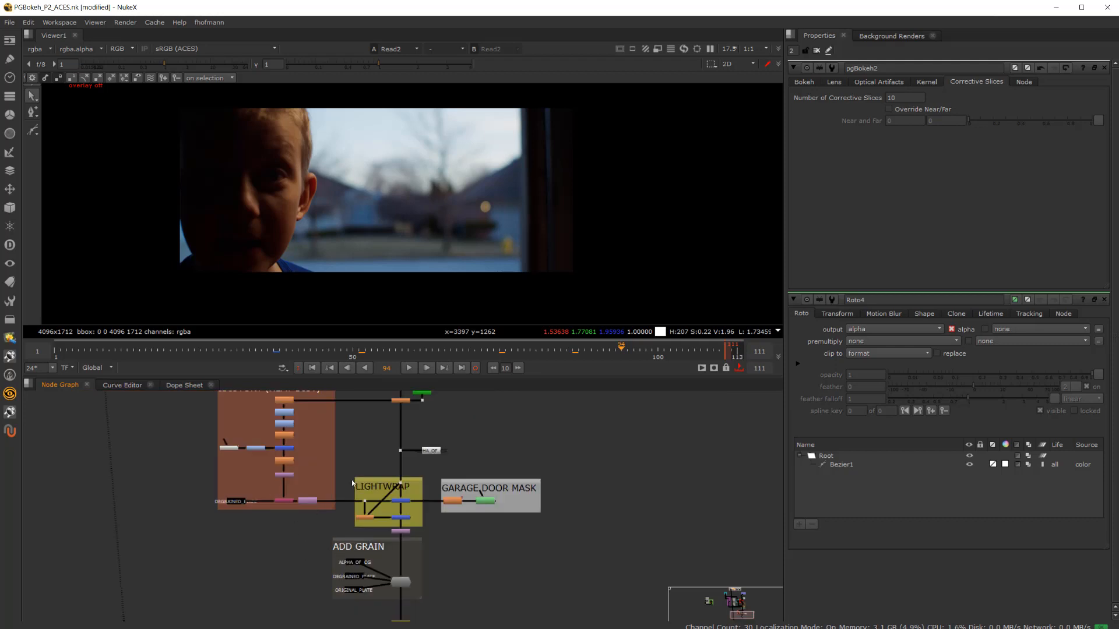
{"action": "scroll", "coordinate": [329, 542], "scroll_direction": "down", "scroll_amount": 5}
{"action": "scroll", "coordinate": [309, 460], "scroll_direction": "up", "scroll_amount": 2}
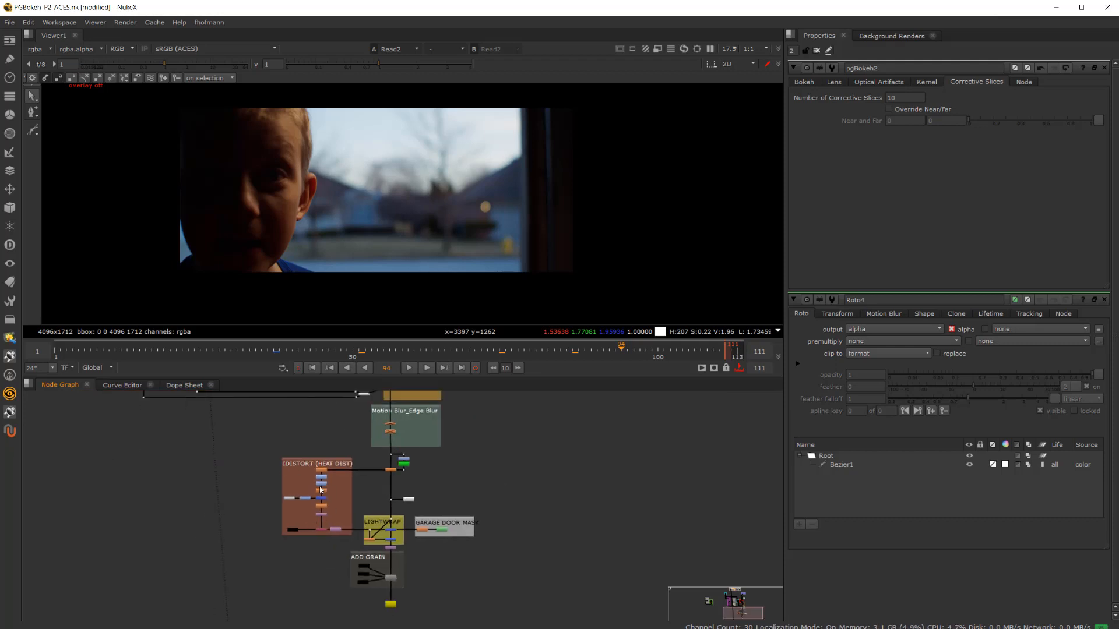
- Examine the kernel, camera solve, red lights and DOF blur sections up to the CC and HIGHLIGHT PING backdrops
{"action": "middle_click_drag", "start_coordinate": [331, 433], "coordinate": [418, 520]}
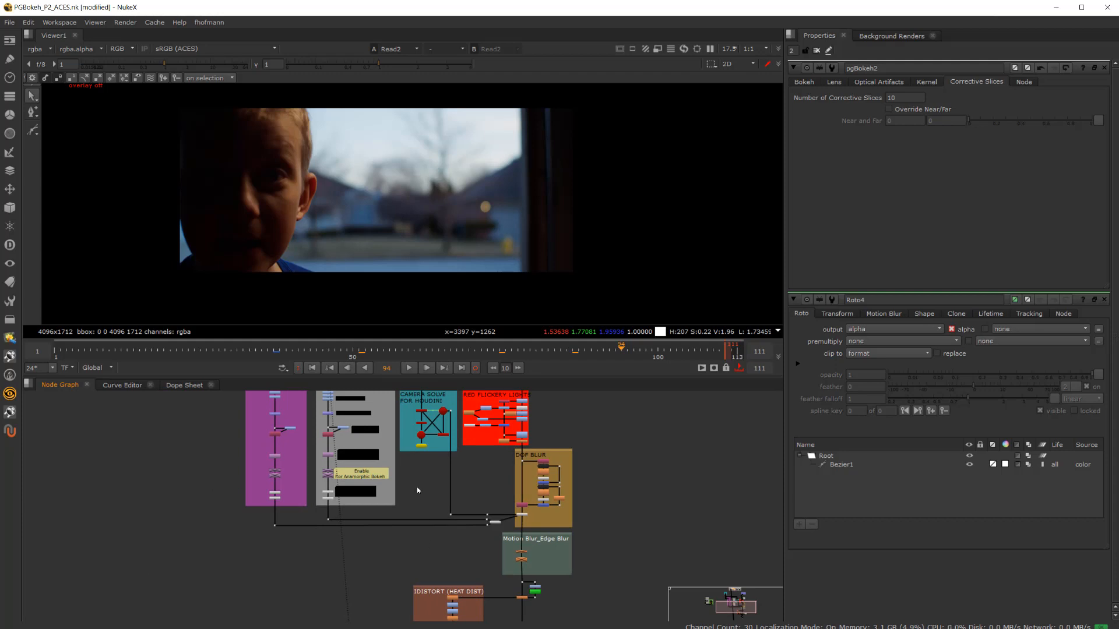
{"action": "middle_click_drag", "start_coordinate": [429, 482], "coordinate": [464, 563]}
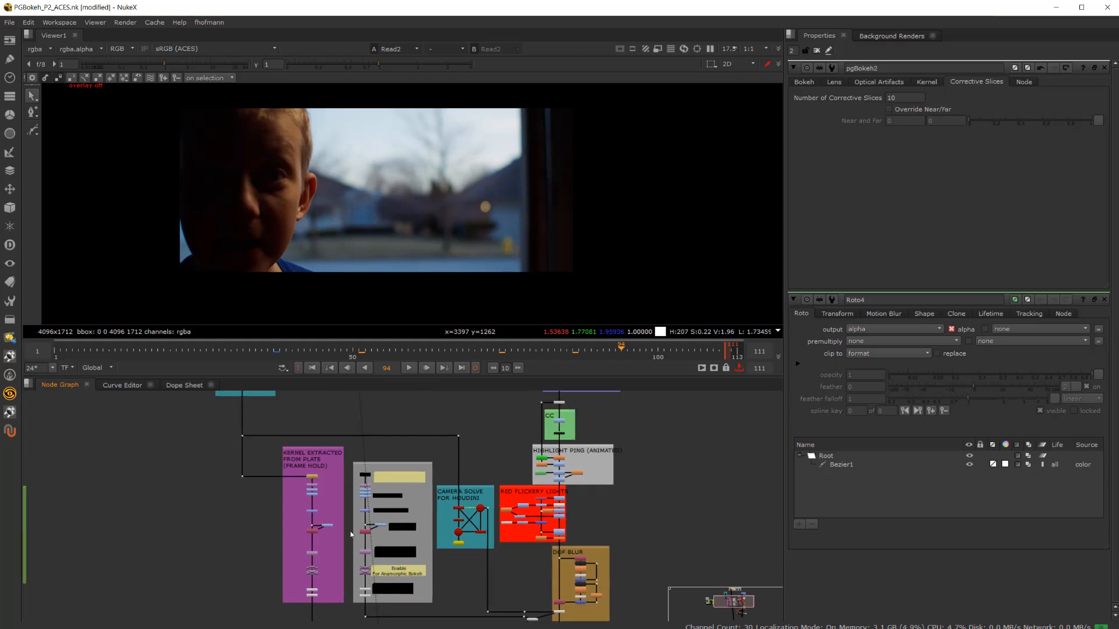
{"action": "middle_click_drag", "start_coordinate": [483, 523], "coordinate": [438, 625]}
{"action": "middle_click_drag", "start_coordinate": [495, 503], "coordinate": [415, 397]}
{"action": "scroll", "coordinate": [493, 554], "scroll_direction": "up", "scroll_amount": 5}
{"action": "middle_click_drag", "start_coordinate": [399, 577], "coordinate": [387, 547]}
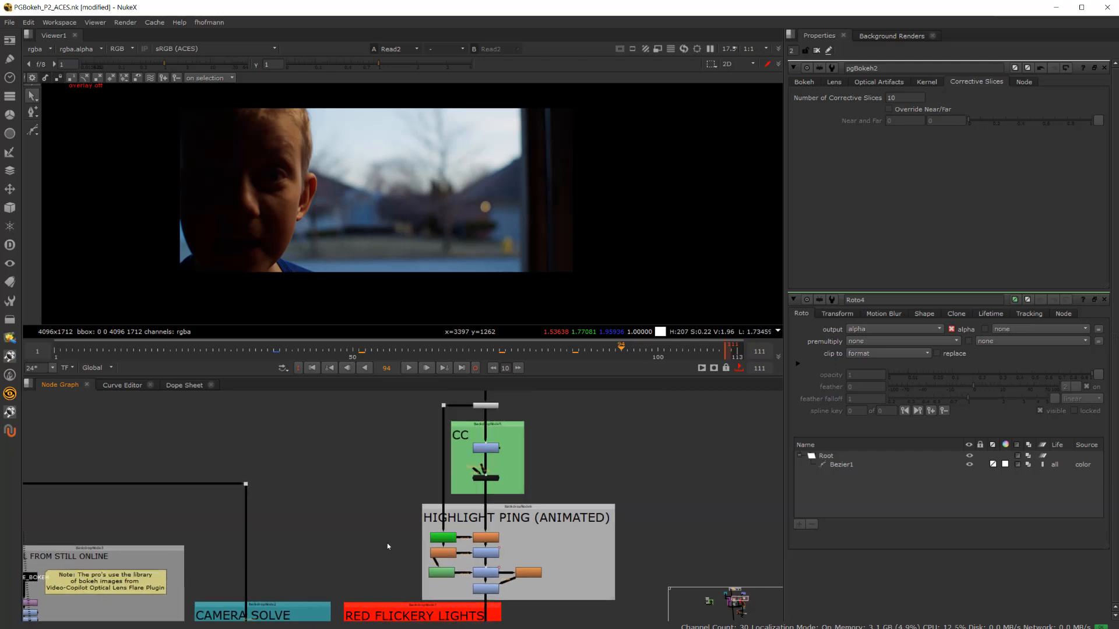
{"action": "scroll", "coordinate": [430, 458], "scroll_direction": "up", "scroll_amount": 4}
{"action": "scroll", "coordinate": [428, 458], "scroll_direction": "down", "scroll_amount": 3}
{"action": "scroll", "coordinate": [518, 504], "scroll_direction": "up", "scroll_amount": 6}
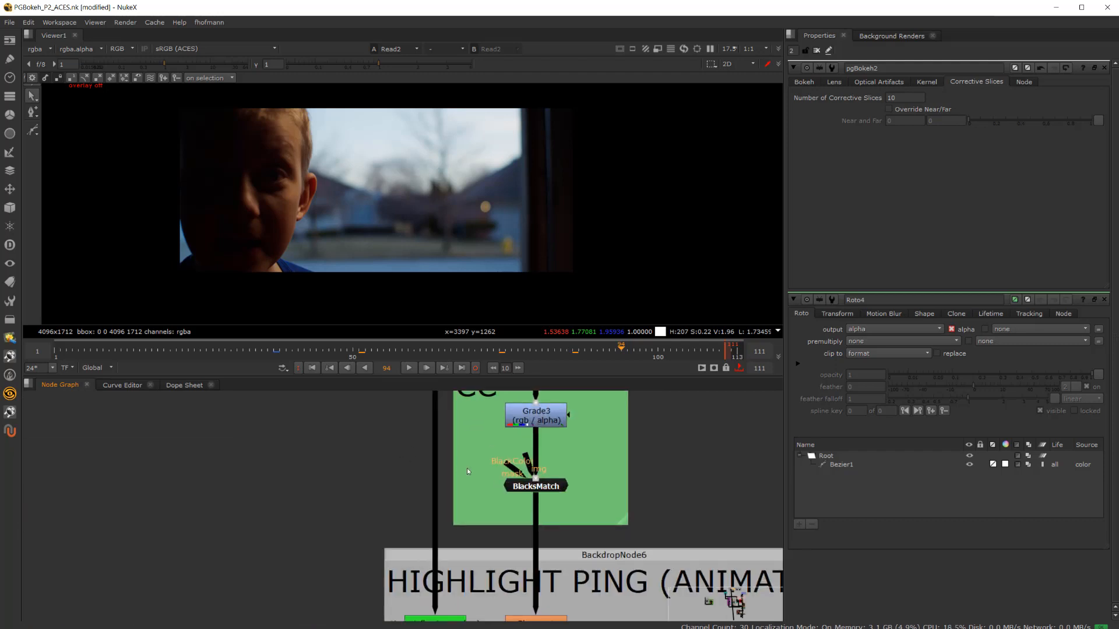
{"action": "scroll", "coordinate": [444, 493], "scroll_direction": "down", "scroll_amount": 9}
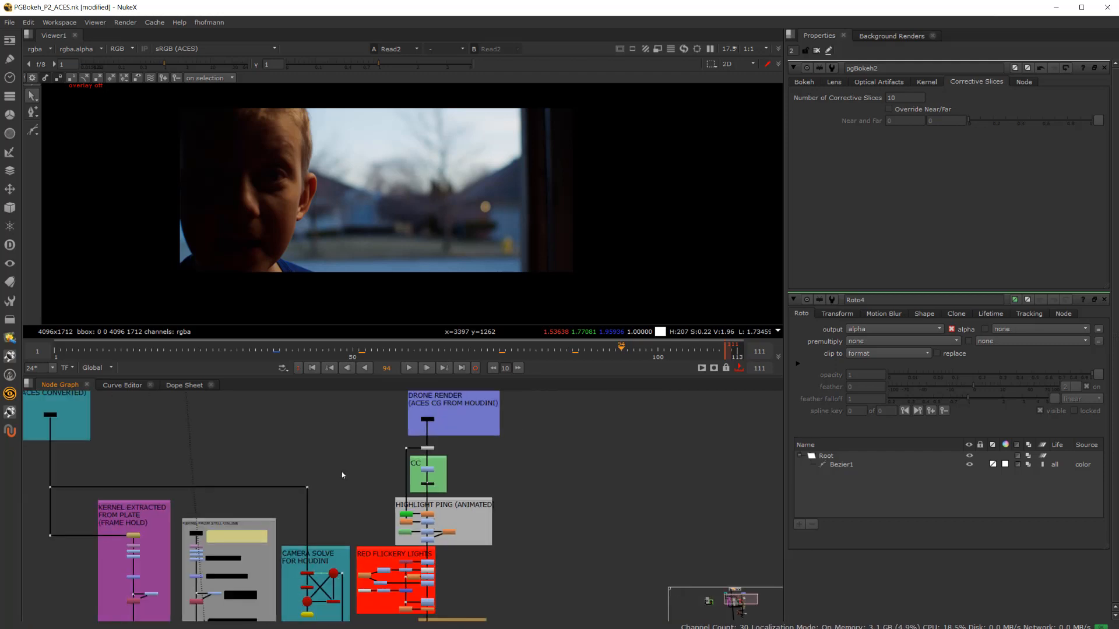
- View the DRONE CG stamp in the DRONE RENDER (ACES CG FROM HOUDINI) backdrop
{"action": "middle_click_drag", "start_coordinate": [339, 437], "coordinate": [348, 557]}
{"action": "scroll", "coordinate": [320, 461], "scroll_direction": "up", "scroll_amount": 3}
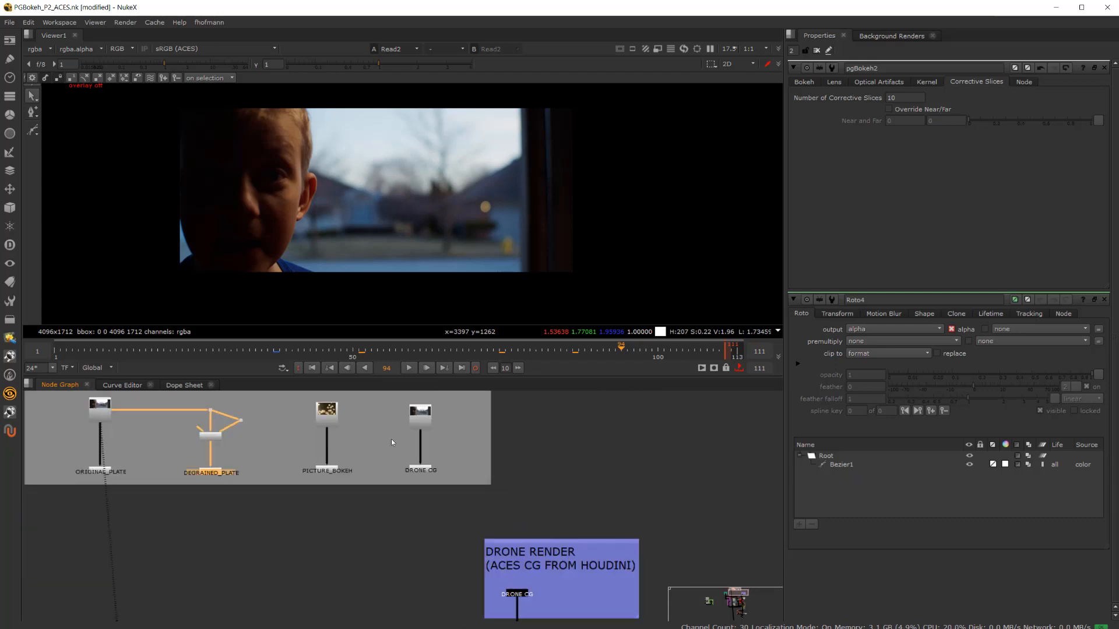
{"action": "middle_click_drag", "start_coordinate": [481, 509], "coordinate": [431, 389]}
{"action": "scroll", "coordinate": [443, 458], "scroll_direction": "up", "scroll_amount": 2}
{"action": "left_click", "coordinate": [477, 476]}
{"action": "key", "text": "1"}
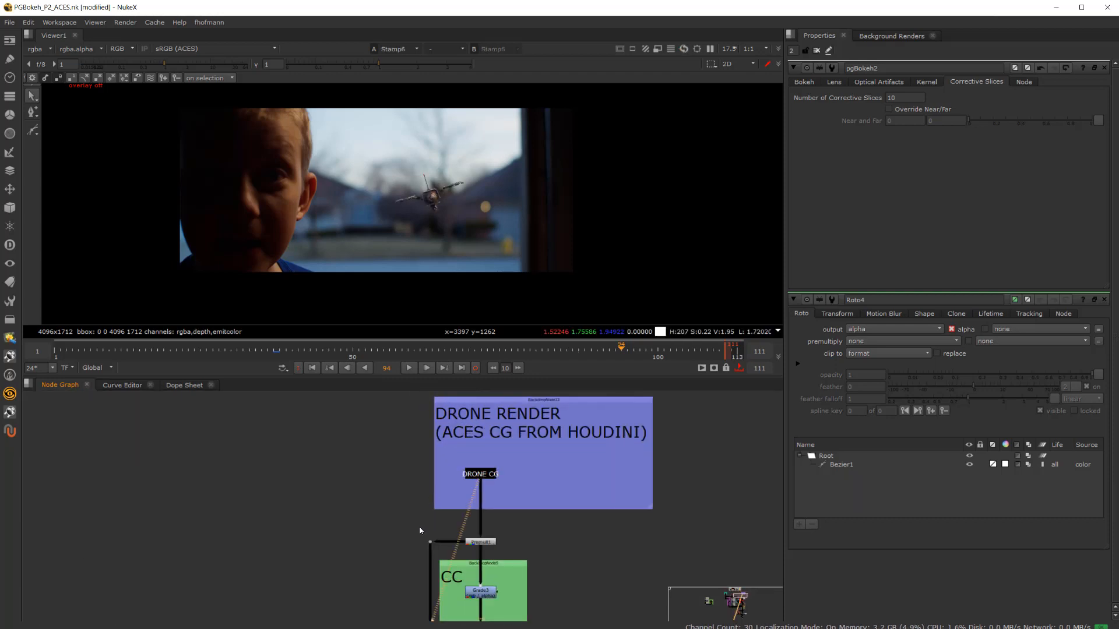
- View the Premult1 node's output below the DRONE RENDER backdrop and toggle between its alpha and RGB channels
{"action": "scroll", "coordinate": [419, 529], "scroll_direction": "up", "scroll_amount": 3}
{"action": "middle_click_drag", "start_coordinate": [422, 530], "coordinate": [375, 478]}
{"action": "left_click", "coordinate": [476, 500]}
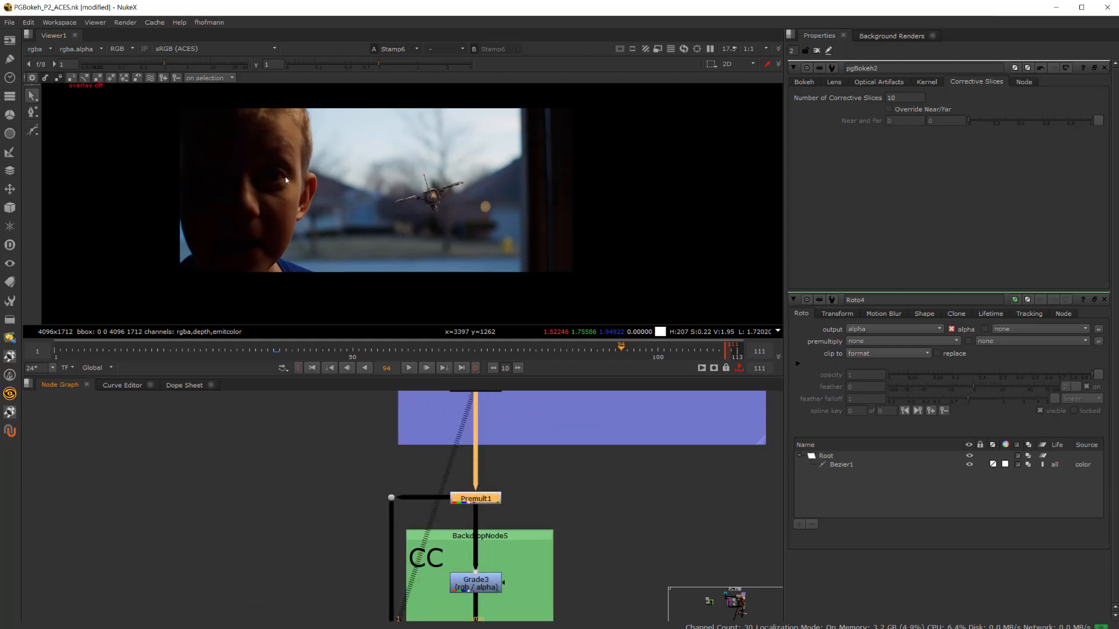
{"action": "key", "text": "o"}
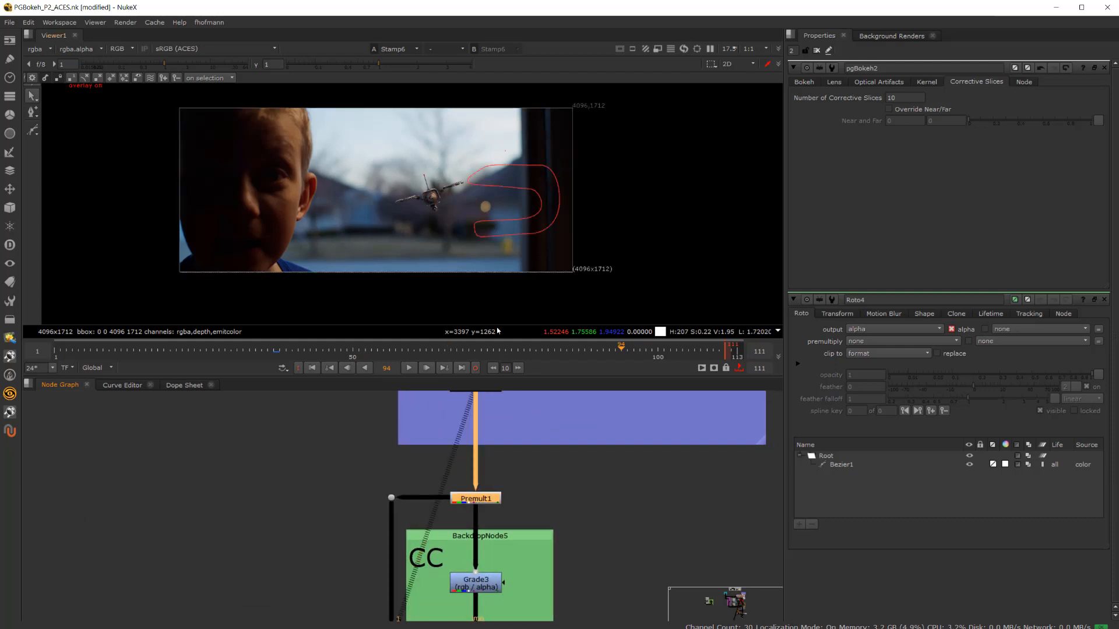
{"action": "key", "text": "o"}
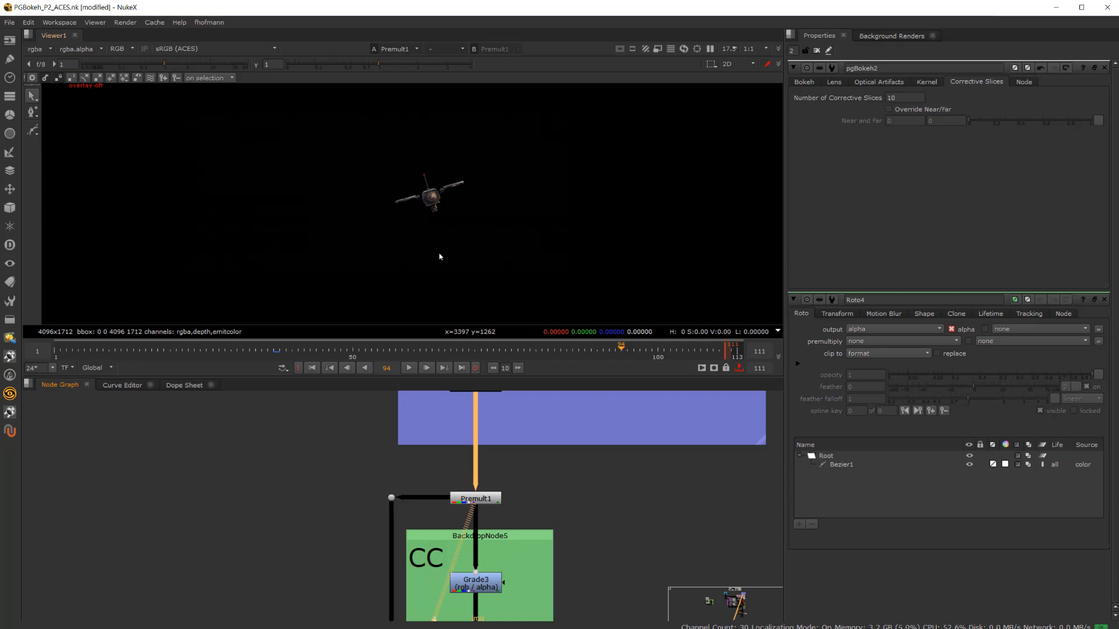
{"action": "key", "text": "a"}
{"action": "key", "text": "a"}
- Examine the CC and RED FLICKERY LIGHTS sections of the node graph alongside a close-up of the drone render
{"action": "middle_click_drag", "start_coordinate": [523, 565], "coordinate": [517, 460]}
{"action": "scroll", "coordinate": [466, 479], "scroll_direction": "up", "scroll_amount": 1}
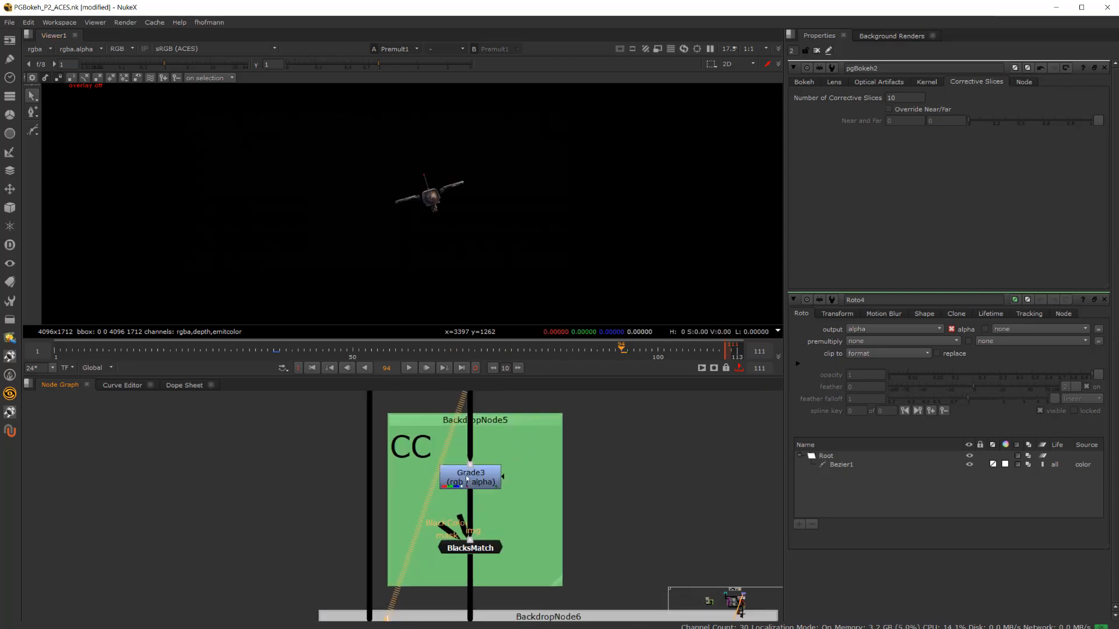
{"action": "left_click", "coordinate": [466, 479]}
{"action": "middle_click_drag", "start_coordinate": [524, 592], "coordinate": [550, 340]}
{"action": "scroll", "coordinate": [557, 483], "scroll_direction": "down", "scroll_amount": 3}
{"action": "middle_click_drag", "start_coordinate": [557, 483], "coordinate": [600, 398]}
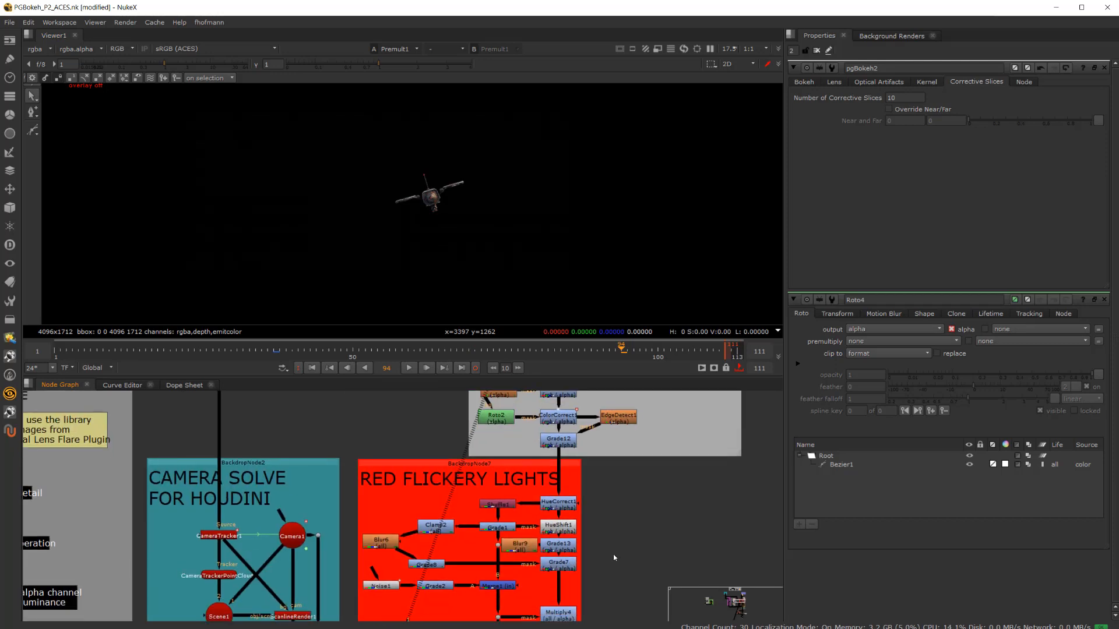
{"action": "middle_click_drag", "start_coordinate": [613, 558], "coordinate": [615, 569]}
{"action": "scroll", "coordinate": [437, 187], "scroll_direction": "up", "scroll_amount": 5}
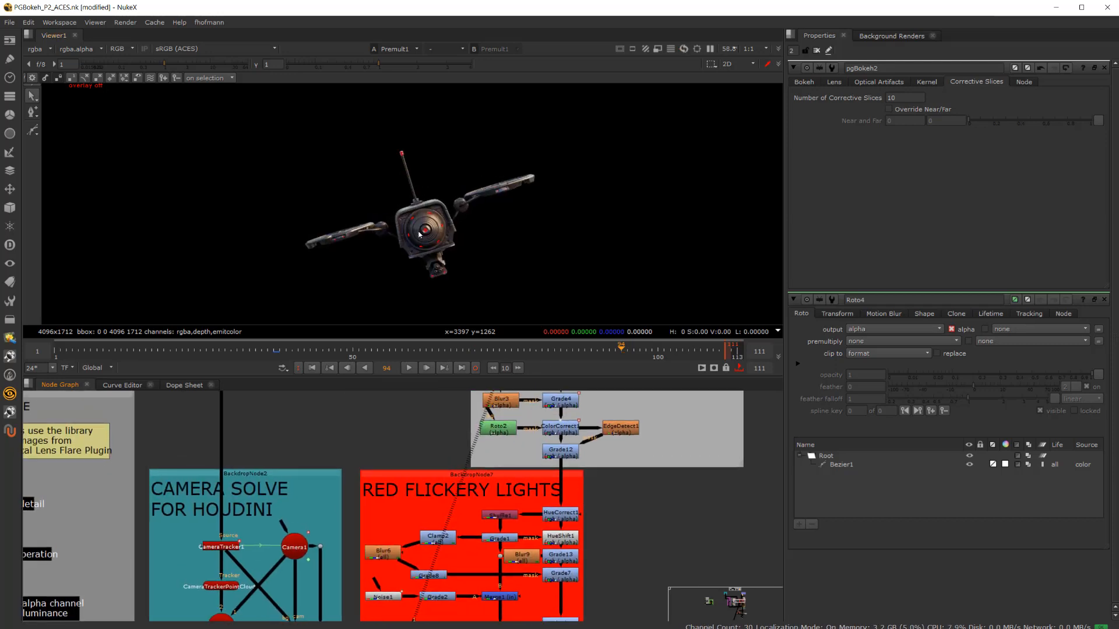
{"action": "scroll", "coordinate": [563, 559], "scroll_direction": "down", "scroll_amount": 3}
{"action": "middle_click_drag", "start_coordinate": [564, 561], "coordinate": [579, 505]}
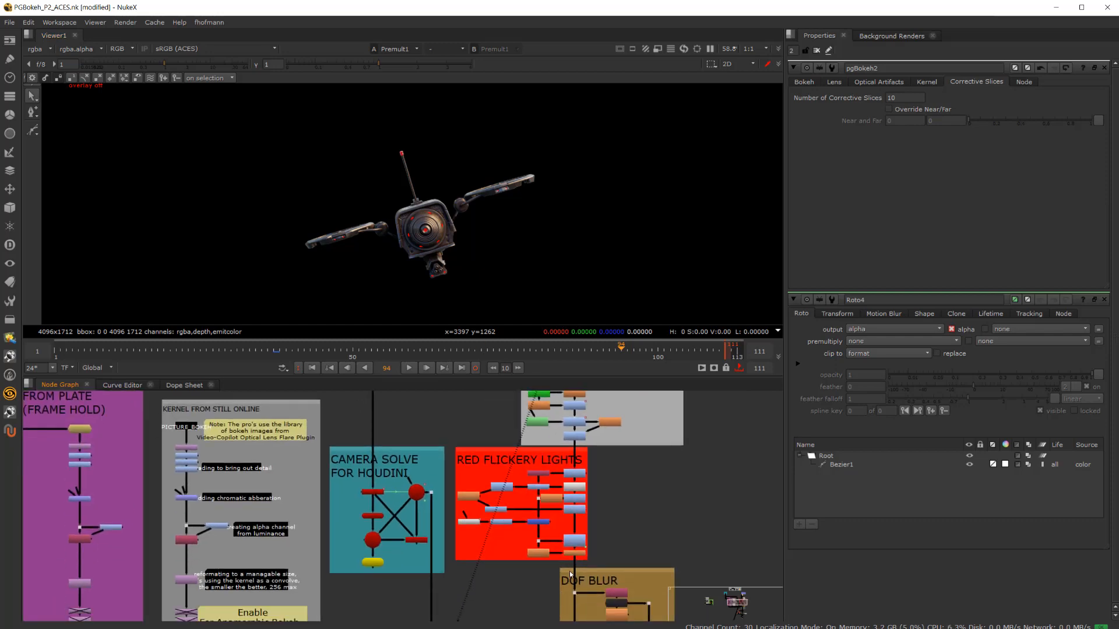
{"action": "scroll", "coordinate": [569, 576], "scroll_direction": "up", "scroll_amount": 2}
{"action": "scroll", "coordinate": [505, 567], "scroll_direction": "down", "scroll_amount": 1}
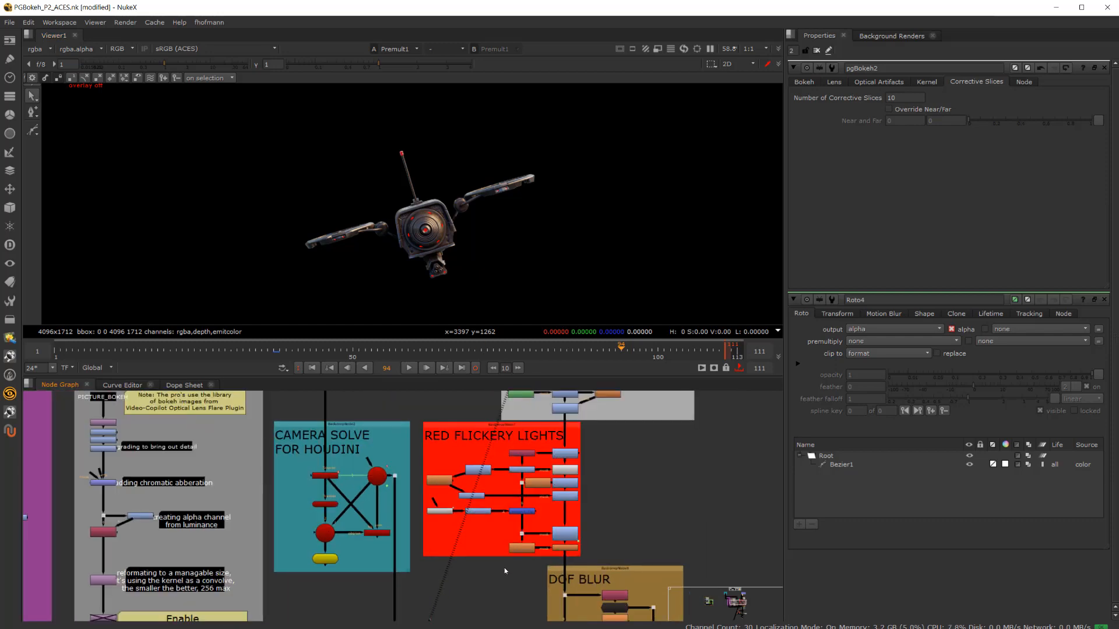
- View the Scene1 node of the CAMERA SOLVE FOR HOUDINI section in 3D and close the Roto4 properties
{"action": "scroll", "coordinate": [323, 536], "scroll_direction": "up", "scroll_amount": 3}
{"action": "scroll", "coordinate": [324, 539], "scroll_direction": "up", "scroll_amount": 1}
{"action": "left_click", "coordinate": [324, 536]}
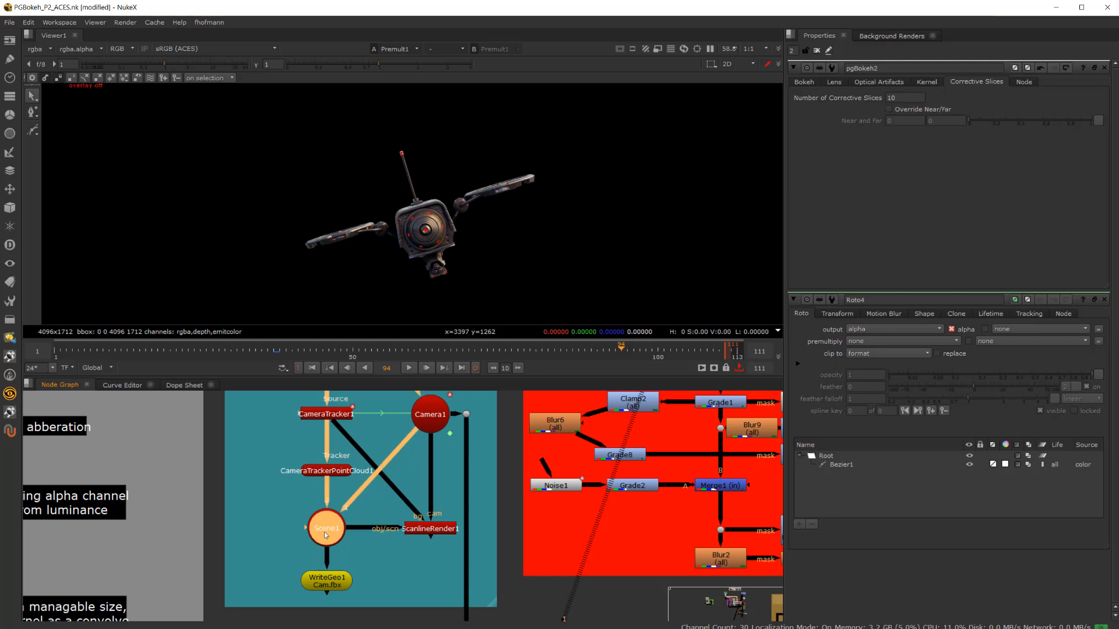
{"action": "key", "text": "1"}
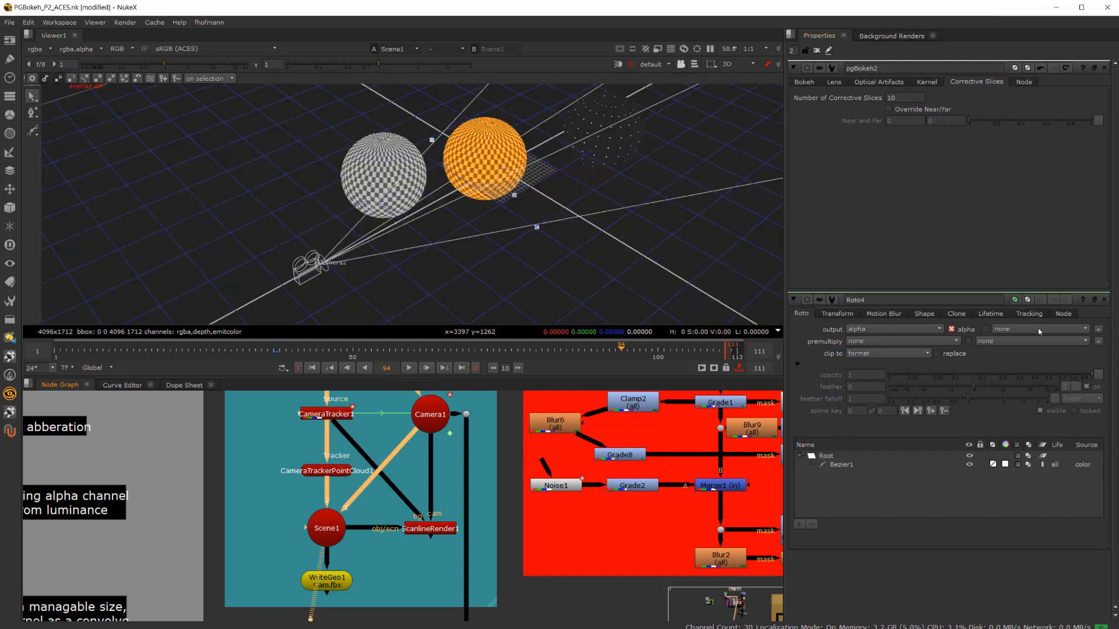
{"action": "left_click", "coordinate": [1104, 299]}
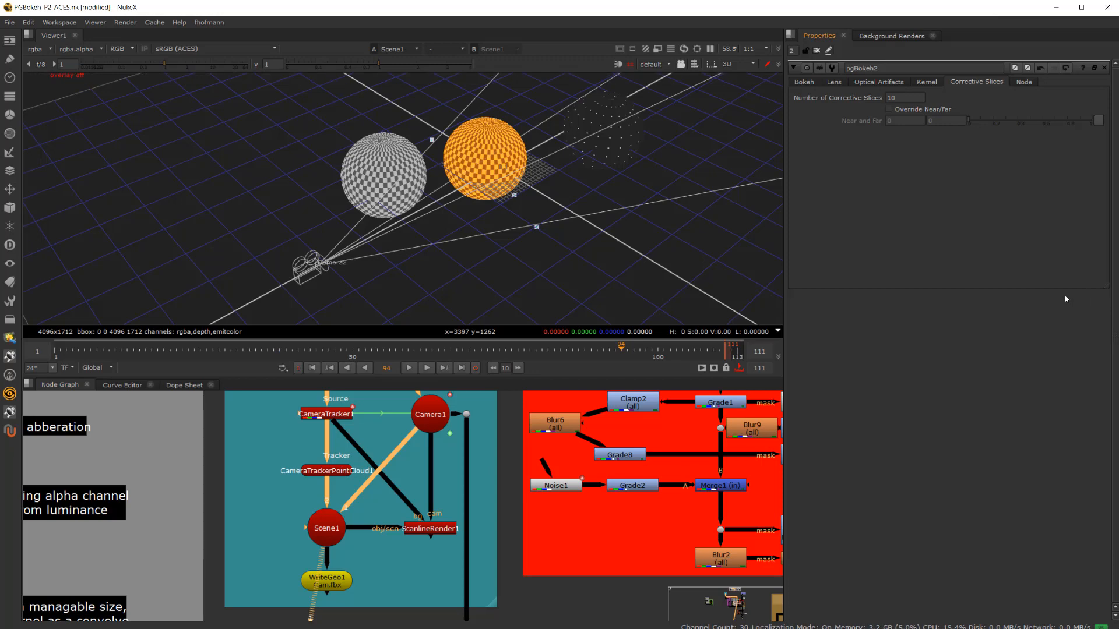
- Open the Scene1 properties and inspect the solved camera and point cloud in 3D, scrubbing to frame 58
{"action": "double_click", "coordinate": [327, 528]}
{"action": "scroll", "coordinate": [425, 239], "scroll_direction": "down", "scroll_amount": 12}
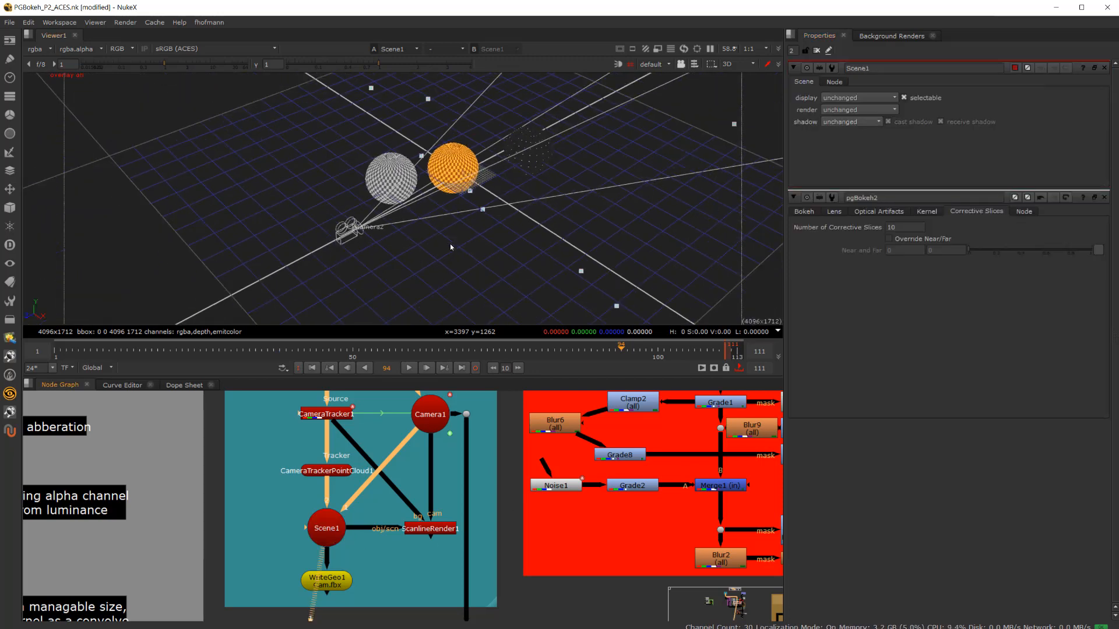
{"action": "scroll", "coordinate": [412, 225], "scroll_direction": "up", "scroll_amount": 10}
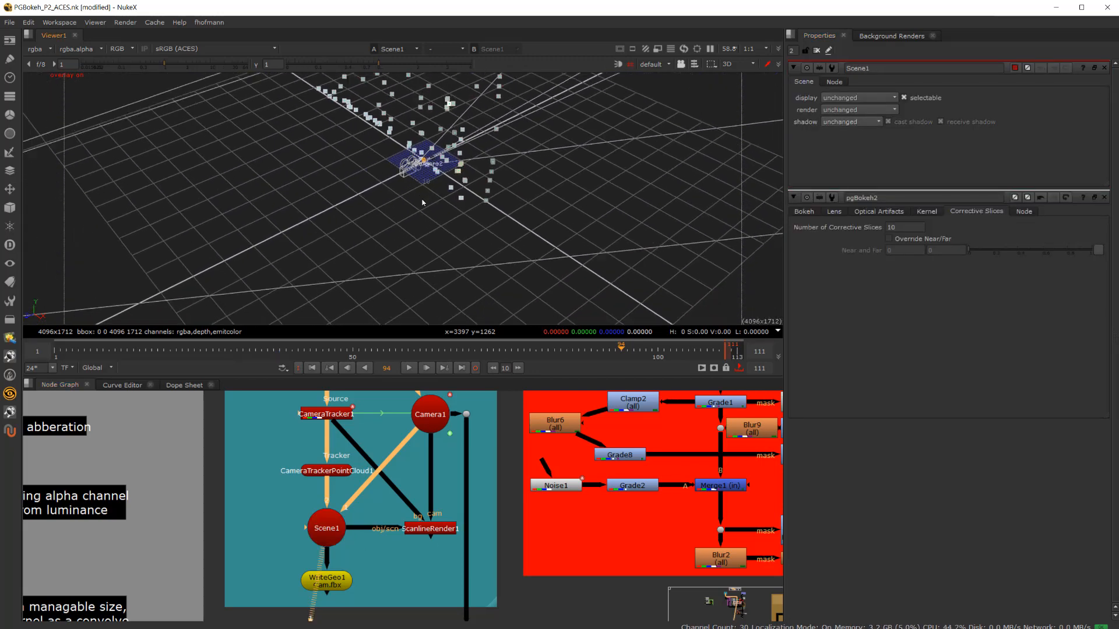
{"action": "scroll", "coordinate": [416, 250], "scroll_direction": "down", "scroll_amount": 4}
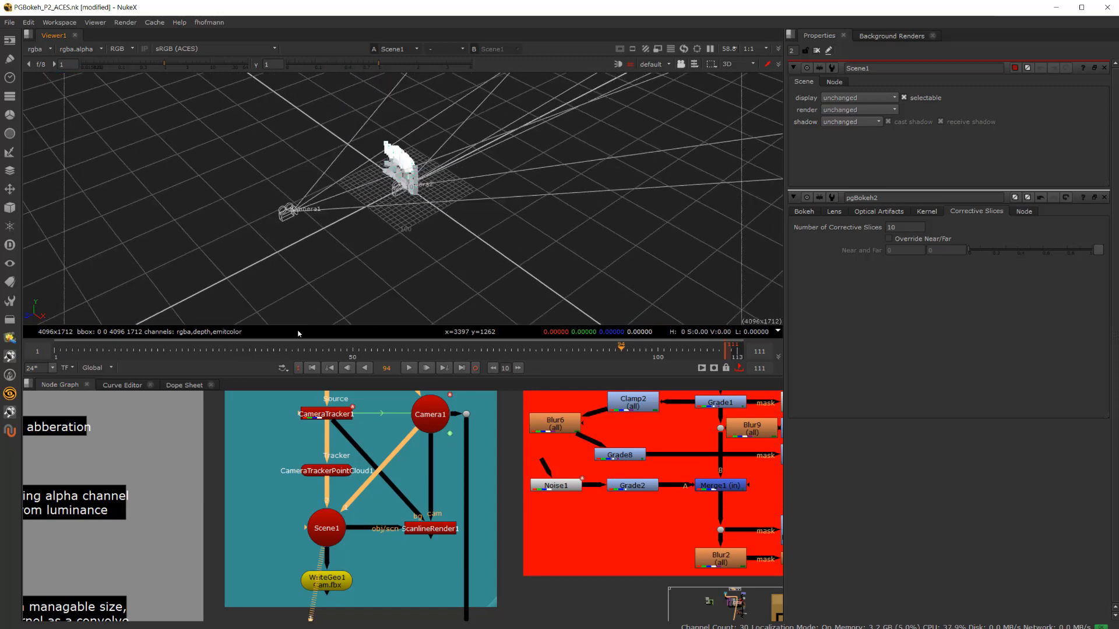
{"action": "left_click_drag", "start_coordinate": [231, 348], "coordinate": [474, 374]}
{"action": "key", "text": "shift+Left"}
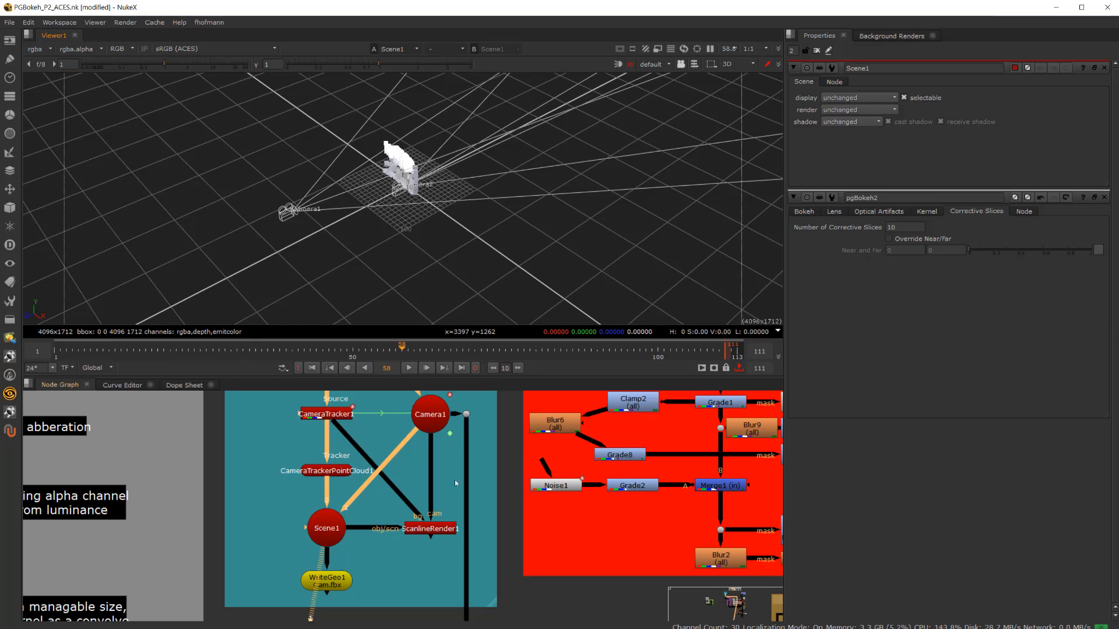
- Examine the CAMERA SOLVE FOR HOUDINI section and its neighbouring kernel and red lights backdrops in the node graph
{"action": "scroll", "coordinate": [418, 586], "scroll_direction": "down", "scroll_amount": 4}
{"action": "scroll", "coordinate": [425, 567], "scroll_direction": "up", "scroll_amount": 4}
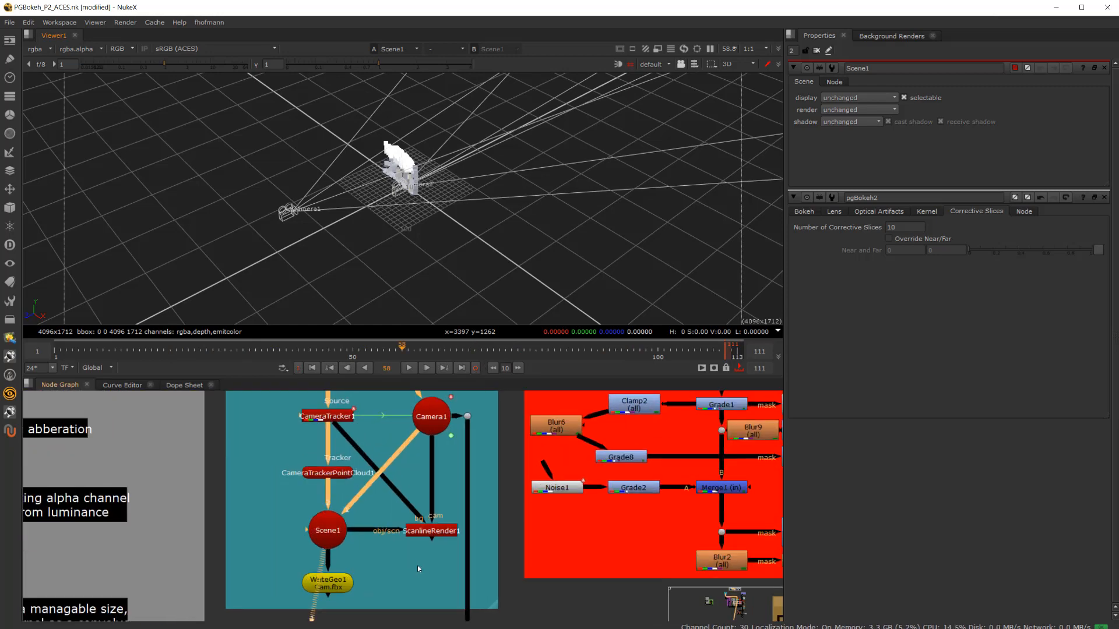
{"action": "middle_click_drag", "start_coordinate": [417, 565], "coordinate": [421, 576]}
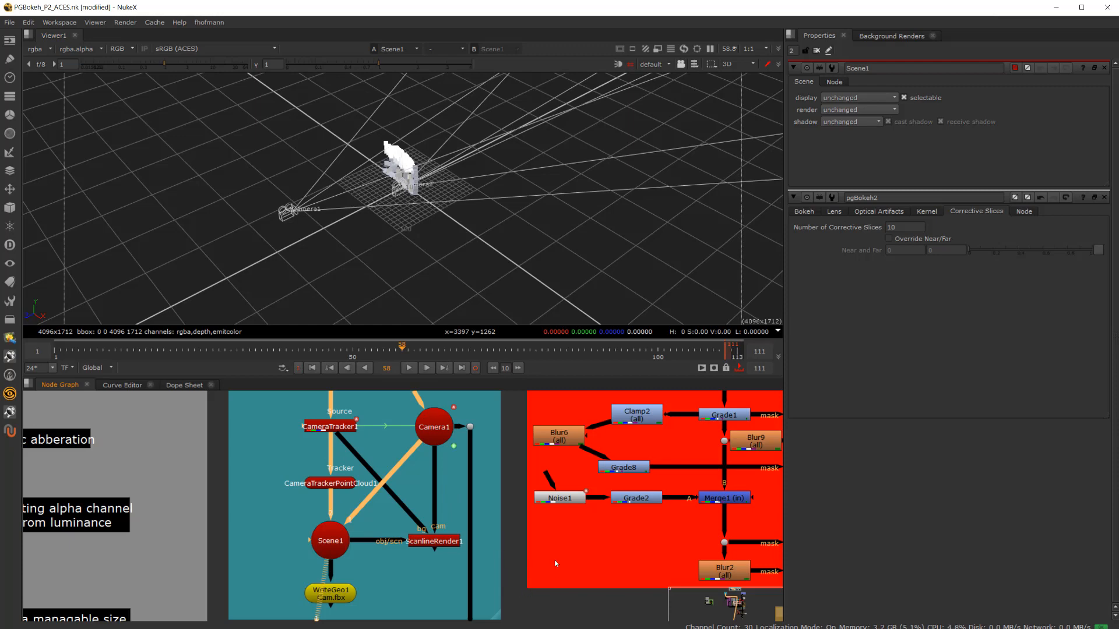
{"action": "scroll", "coordinate": [573, 548], "scroll_direction": "down", "scroll_amount": 5}
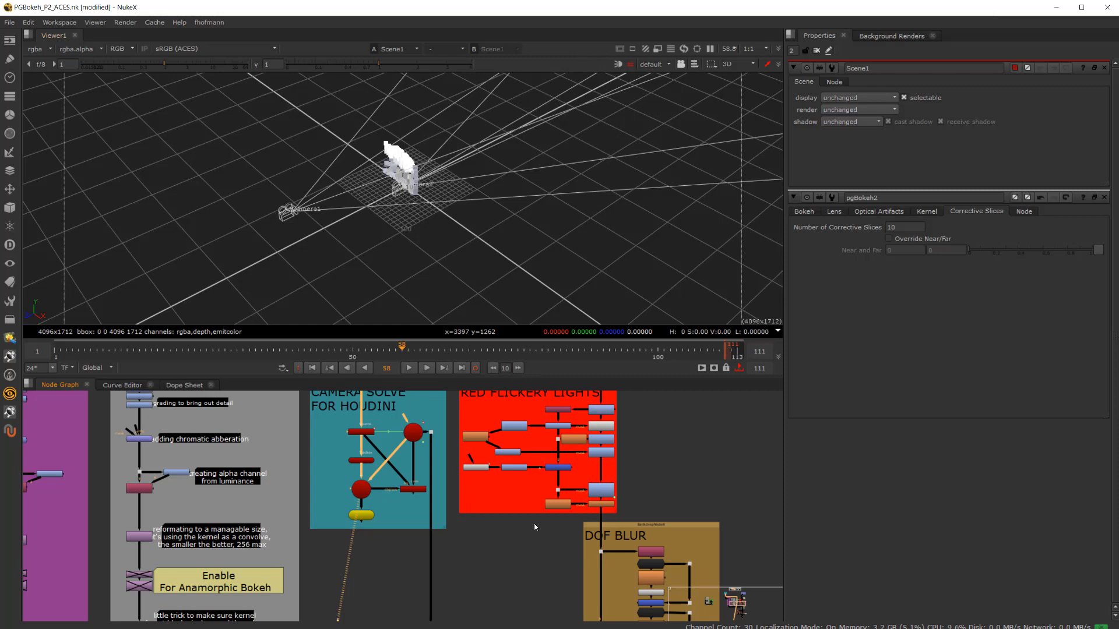
{"action": "scroll", "coordinate": [491, 572], "scroll_direction": "down", "scroll_amount": 3}
{"action": "scroll", "coordinate": [487, 554], "scroll_direction": "up", "scroll_amount": 2}
{"action": "scroll", "coordinate": [426, 488], "scroll_direction": "up", "scroll_amount": 2}
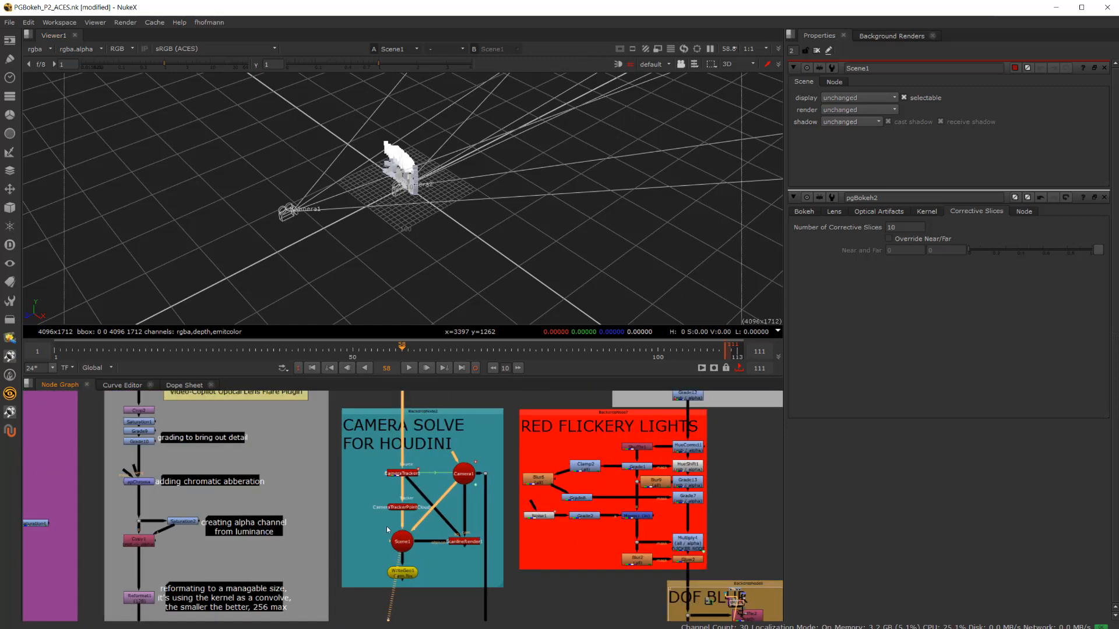
{"action": "scroll", "coordinate": [432, 533], "scroll_direction": "down", "scroll_amount": 4}
{"action": "scroll", "coordinate": [533, 527], "scroll_direction": "up", "scroll_amount": 1}
- View the drone at the dot that feeds the Shuffle2 branch of the DOF BLUR section
{"action": "middle_click_drag", "start_coordinate": [570, 586], "coordinate": [541, 466]}
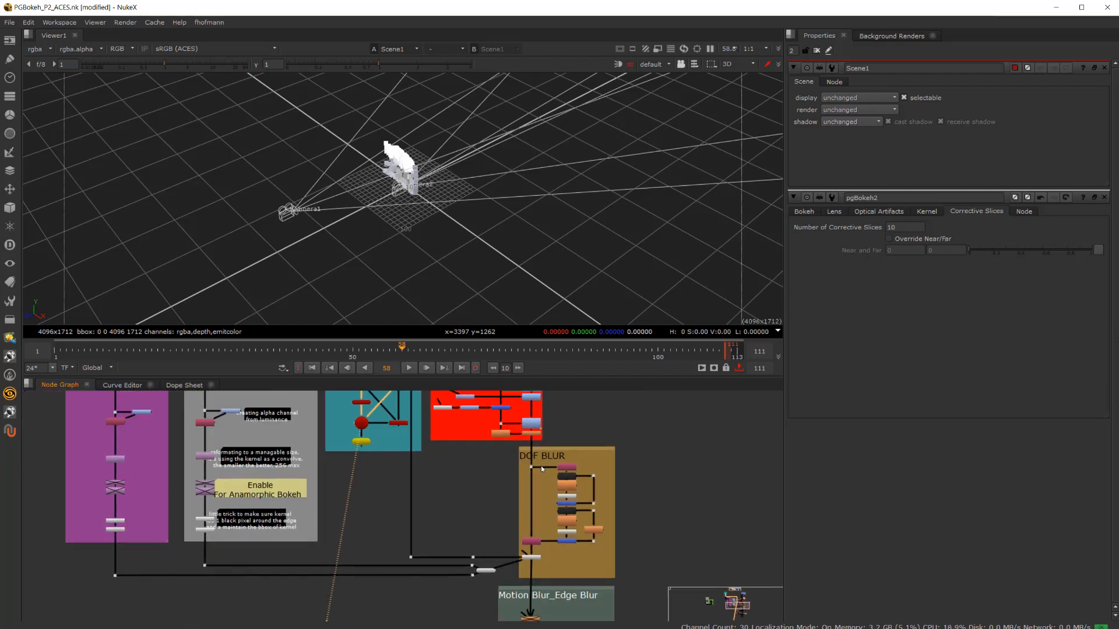
{"action": "scroll", "coordinate": [543, 506], "scroll_direction": "up", "scroll_amount": 2}
{"action": "scroll", "coordinate": [545, 526], "scroll_direction": "up", "scroll_amount": 2}
{"action": "scroll", "coordinate": [544, 549], "scroll_direction": "down", "scroll_amount": 3}
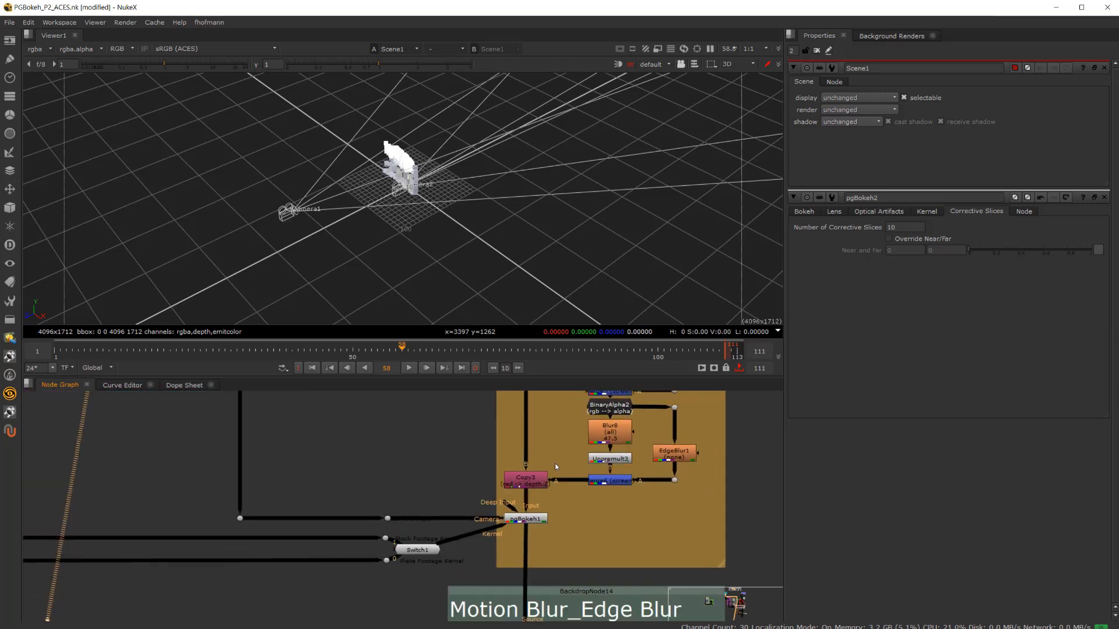
{"action": "scroll", "coordinate": [513, 566], "scroll_direction": "up", "scroll_amount": 2}
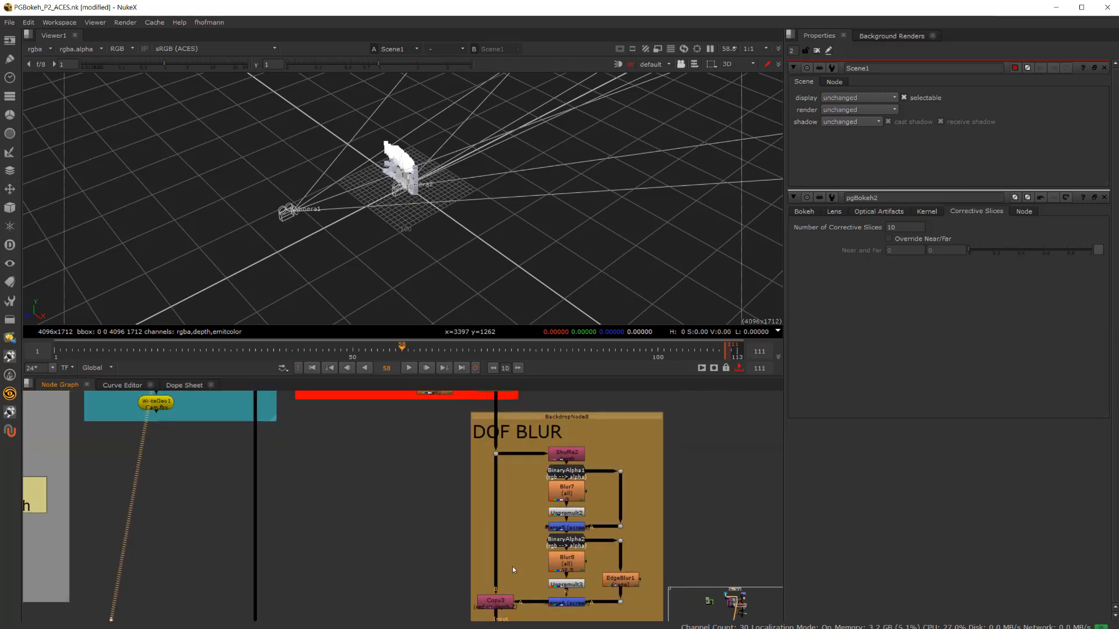
{"action": "left_click", "coordinate": [496, 453]}
{"action": "key", "text": "1"}
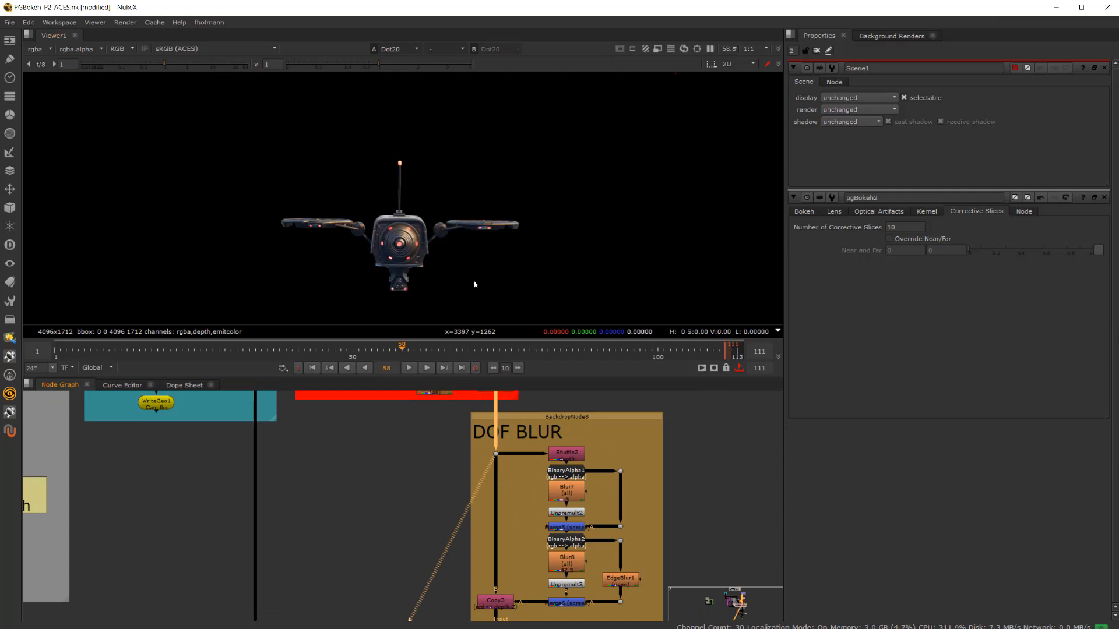
- Set the viewer to the depth layer and view the Shuffle2 node's output
{"action": "left_click", "coordinate": [48, 50]}
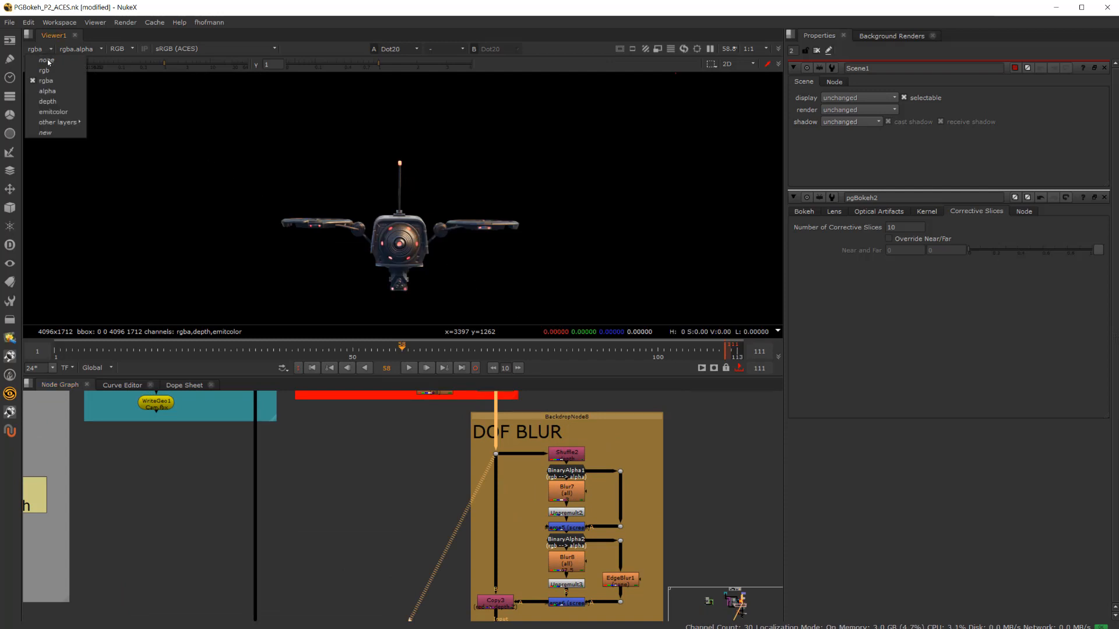
{"action": "left_click", "coordinate": [61, 102]}
{"action": "left_click", "coordinate": [566, 461]}
{"action": "key", "text": "1"}
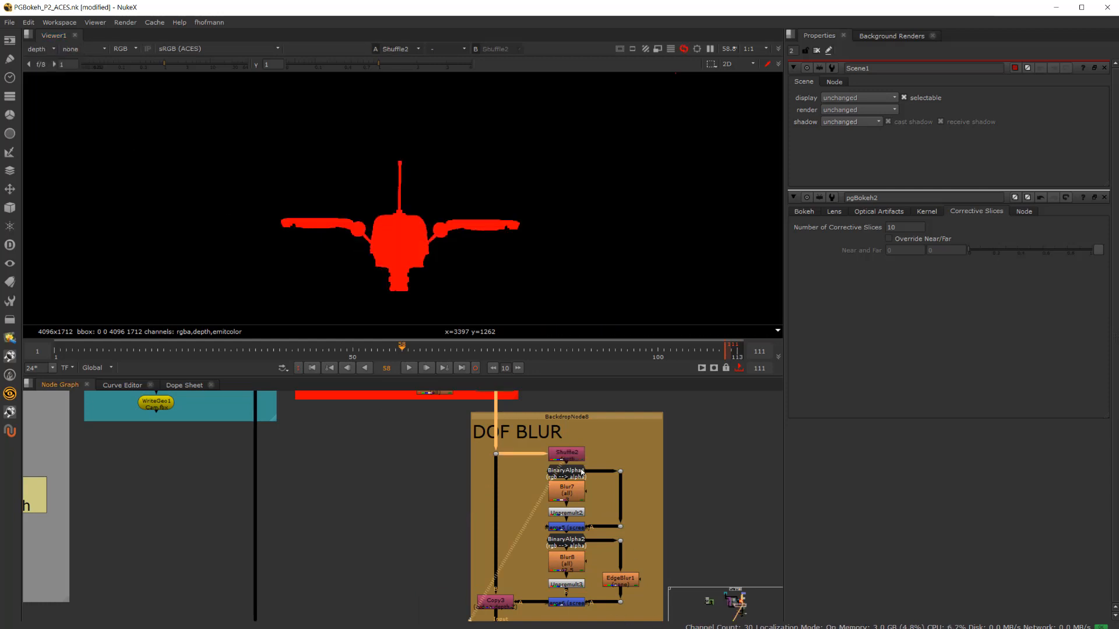
- Compare the depth layer at Blur7 and at the two merge nodes, Merge5 and Merge6, of the DOF BLUR section
{"action": "left_click", "coordinate": [576, 490]}
{"action": "key", "text": "1"}
{"action": "left_click", "coordinate": [573, 527]}
{"action": "key", "text": "1"}
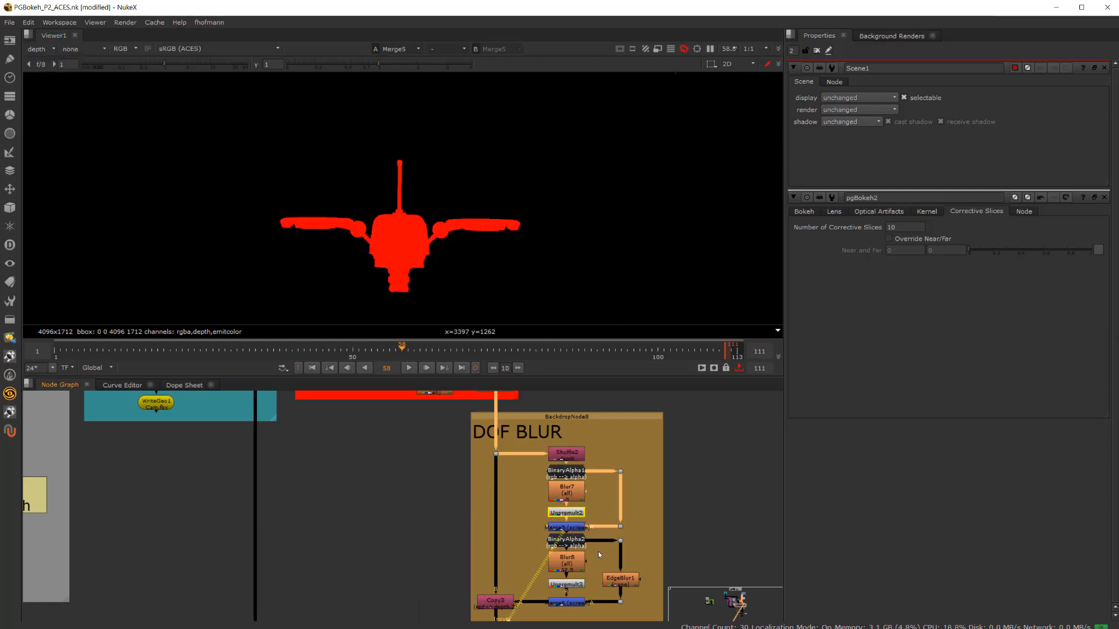
{"action": "left_click", "coordinate": [577, 603]}
{"action": "key", "text": "1"}
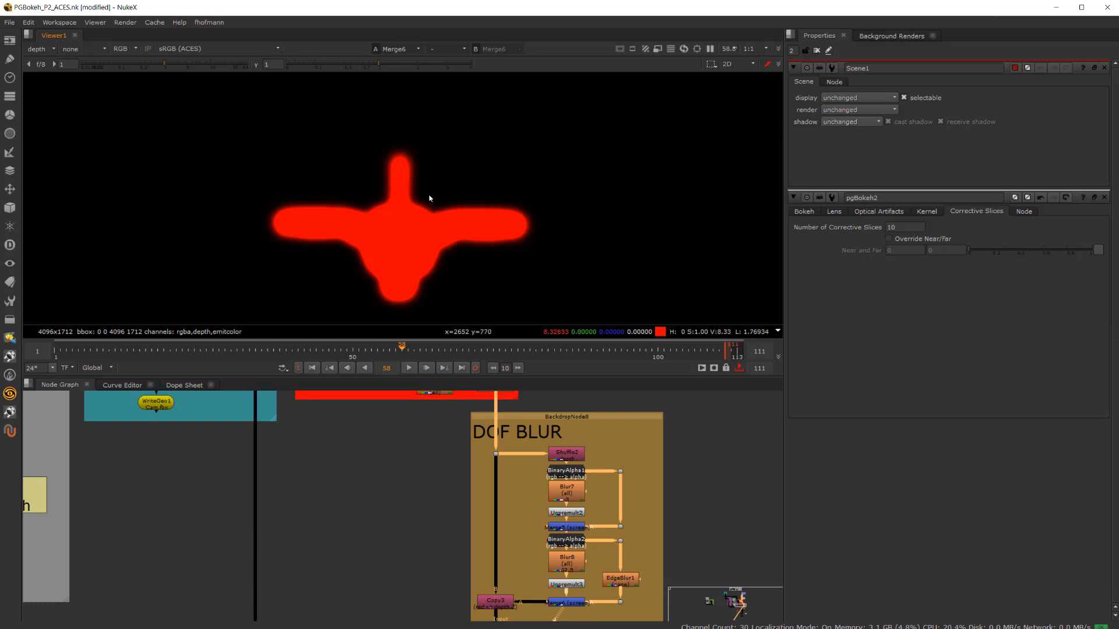
- Select Copy3, return the viewer to the rgba layer and compare Merge6's RGB and alpha channels
{"action": "left_click", "coordinate": [497, 605]}
{"action": "left_click", "coordinate": [44, 49]}
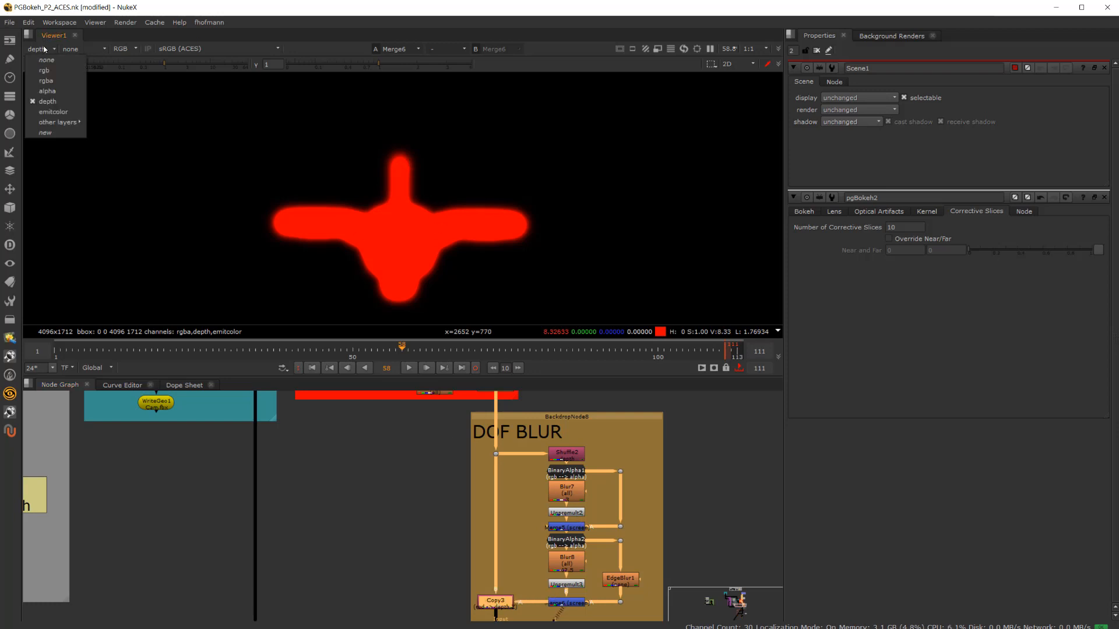
{"action": "left_click", "coordinate": [55, 79]}
{"action": "key", "text": "a"}
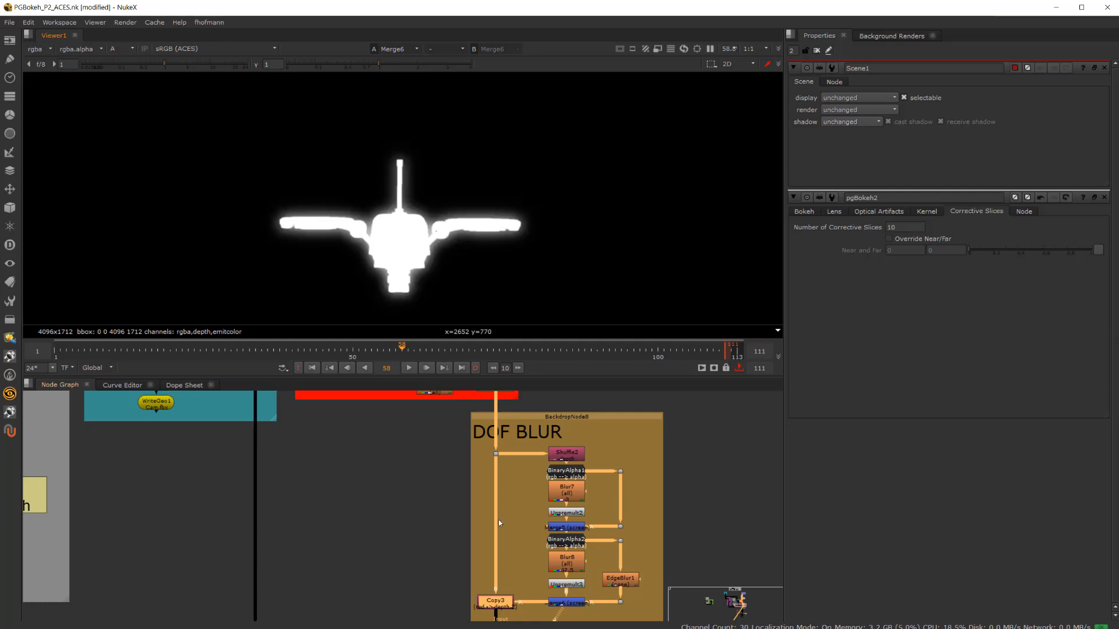
{"action": "key", "text": "a"}
{"action": "key", "text": "a"}
{"action": "scroll", "coordinate": [423, 471], "scroll_direction": "down", "scroll_amount": 3}
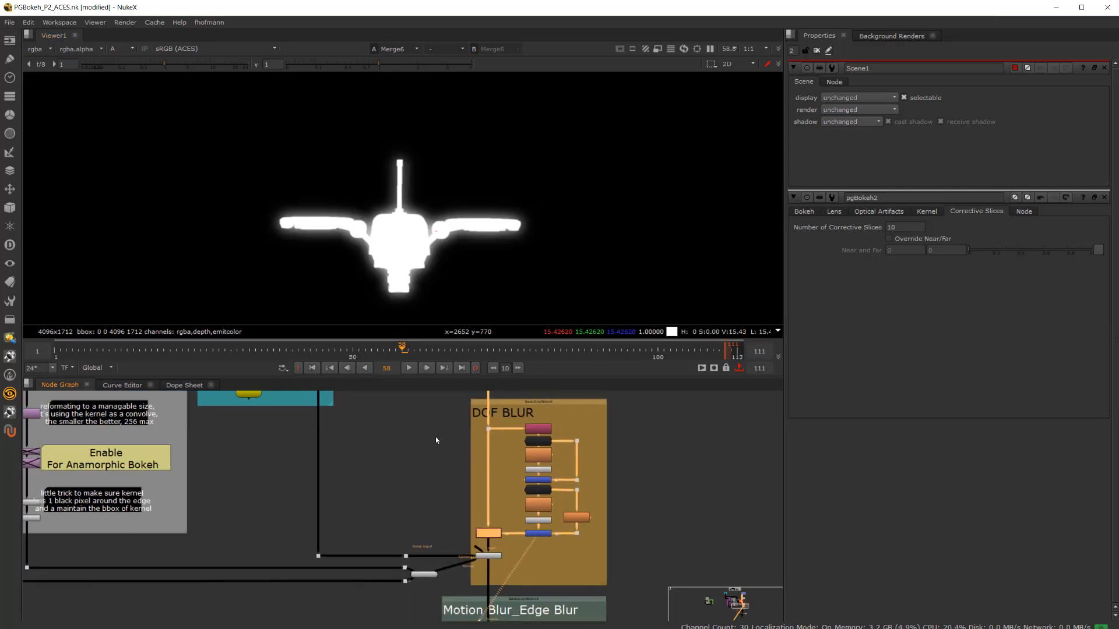
{"action": "left_click", "coordinate": [123, 48]}
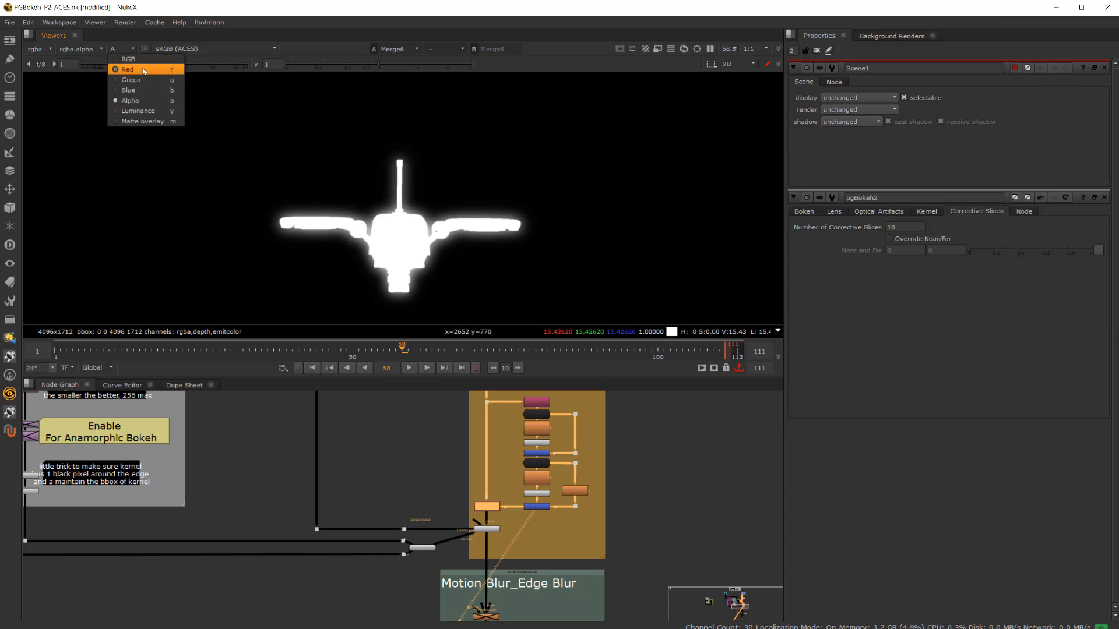
{"action": "left_click", "coordinate": [138, 59]}
{"action": "key", "text": "a"}
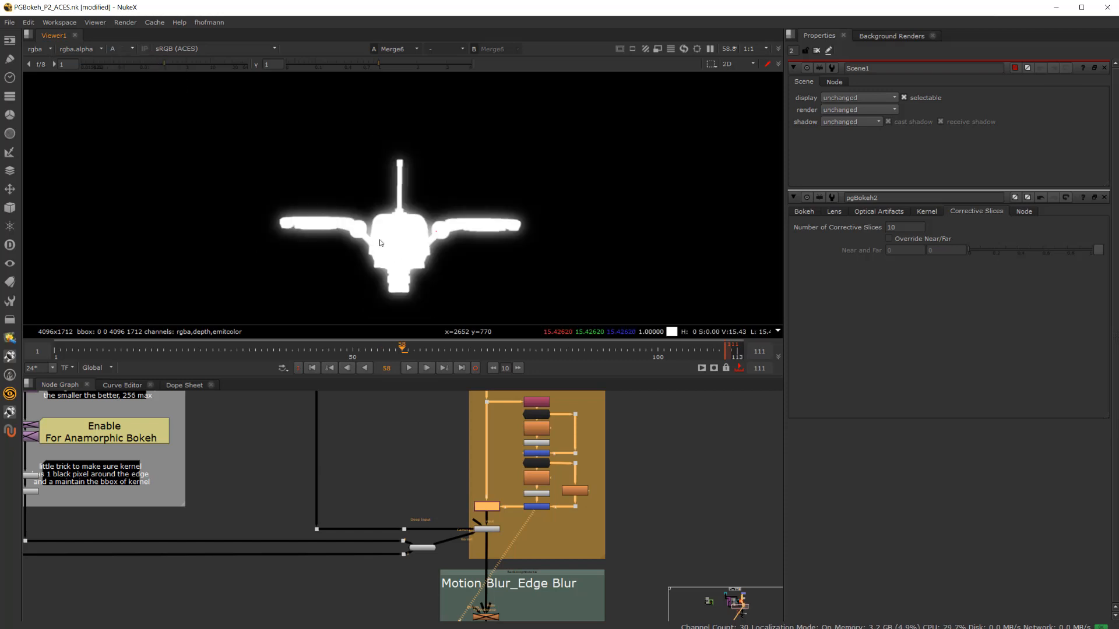
{"action": "key", "text": "a"}
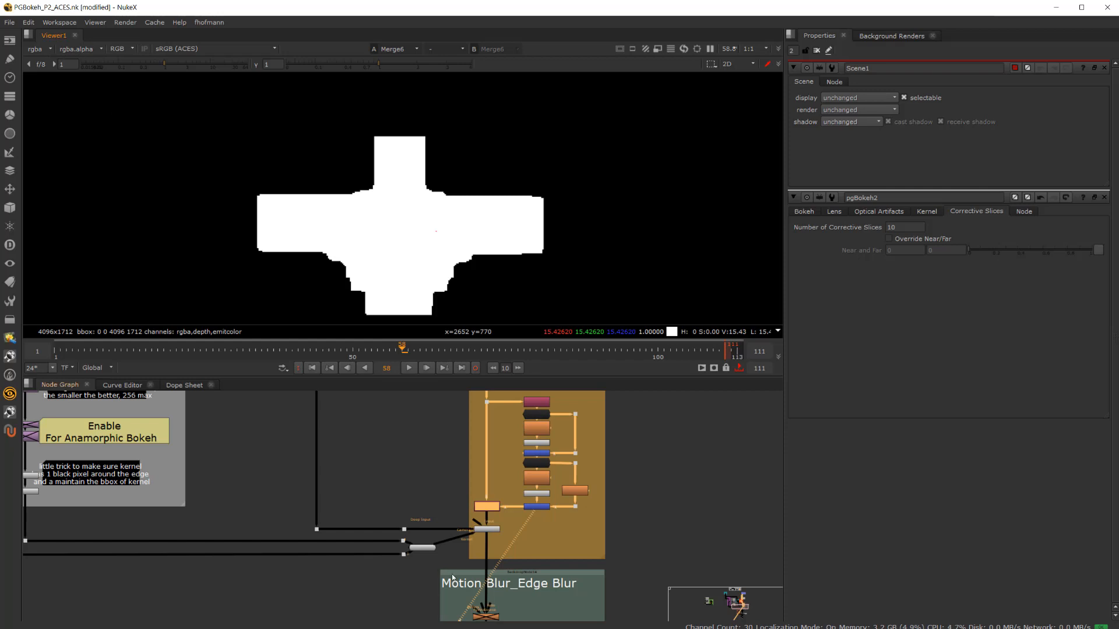
- View the Copy3 node's output above pgBokeh1 and compare its RGB and alpha channels
{"action": "middle_click_drag", "start_coordinate": [452, 575], "coordinate": [443, 507]}
{"action": "scroll", "coordinate": [475, 473], "scroll_direction": "up", "scroll_amount": 3}
{"action": "middle_click_drag", "start_coordinate": [487, 401], "coordinate": [487, 447]}
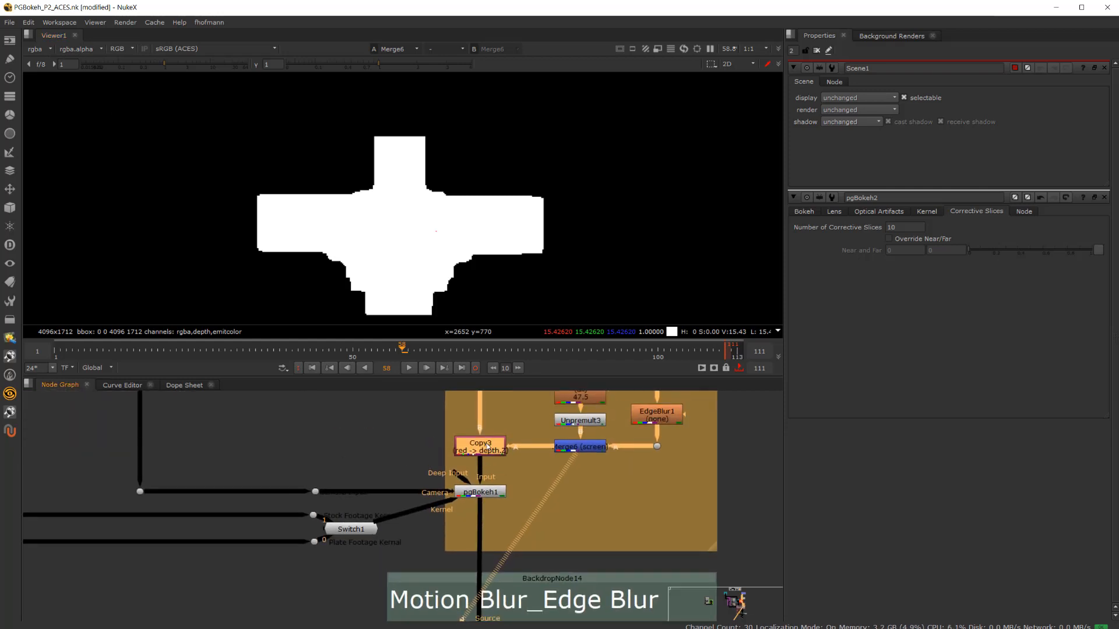
{"action": "key", "text": "1"}
{"action": "key", "text": "a"}
{"action": "key", "text": "a"}
{"action": "key", "text": "a"}
{"action": "key", "text": "a"}
{"action": "key", "text": "a"}
{"action": "key", "text": "a"}
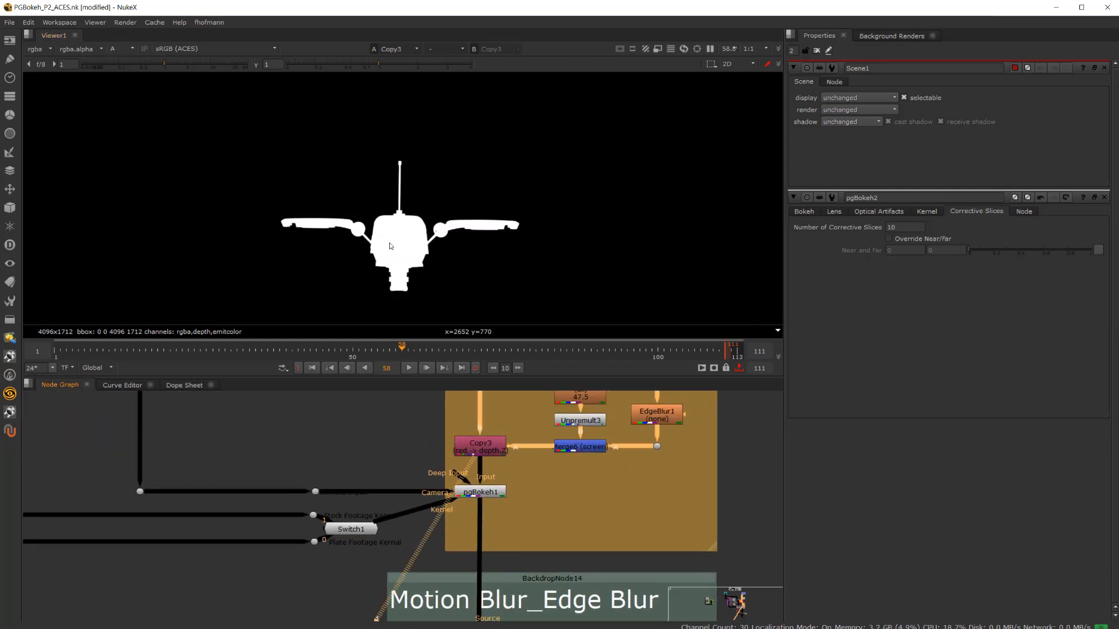
- Compare Copy3's alpha and RGB channels again, and scrub the timeline to frame 72 to check the drone render
{"action": "key", "text": "a"}
{"action": "key", "text": "a"}
{"action": "key", "text": "a"}
{"action": "key", "text": "a"}
{"action": "key", "text": "a"}
{"action": "key", "text": "a"}
{"action": "key", "text": "a"}
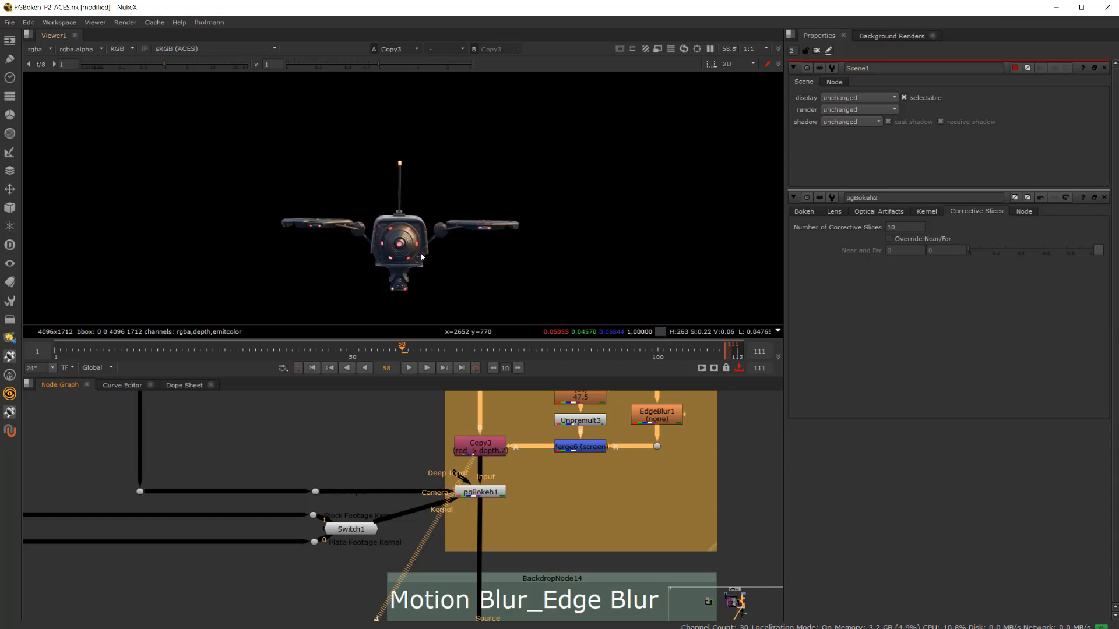
{"action": "key", "text": "a"}
{"action": "left_click", "coordinate": [121, 351]}
{"action": "left_click_drag", "start_coordinate": [120, 351], "coordinate": [487, 352]}
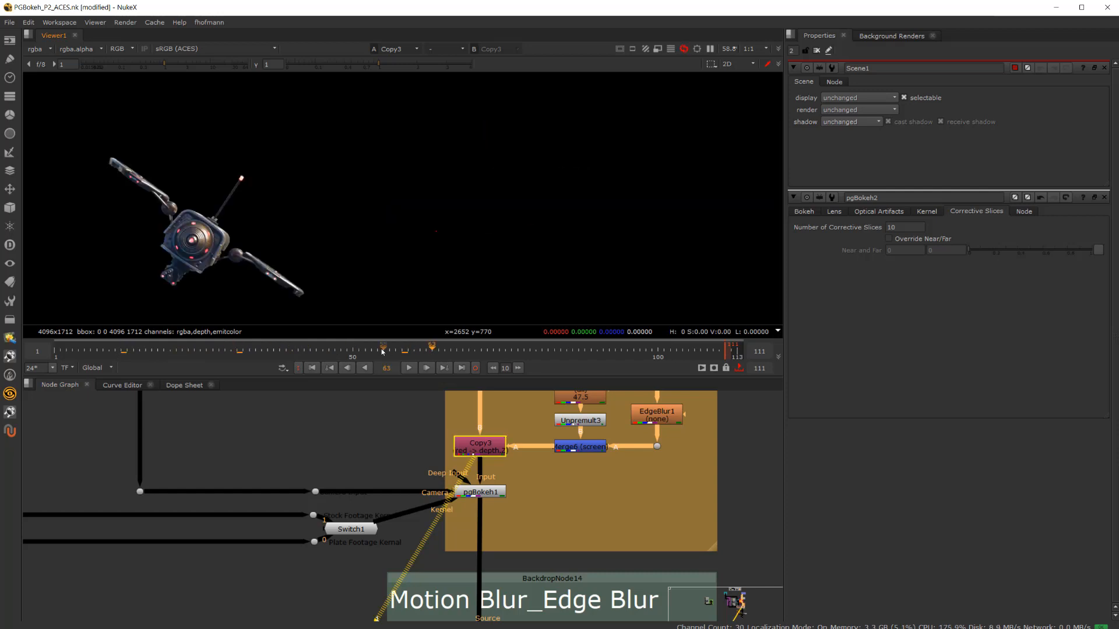
- Trace Switch1's kernel inputs back to the KERNEL FROM STILL ONLINE section and view the PICTURE_BOKEH source image
{"action": "scroll", "coordinate": [370, 551], "scroll_direction": "down", "scroll_amount": 2}
{"action": "scroll", "coordinate": [370, 552], "scroll_direction": "up", "scroll_amount": 3}
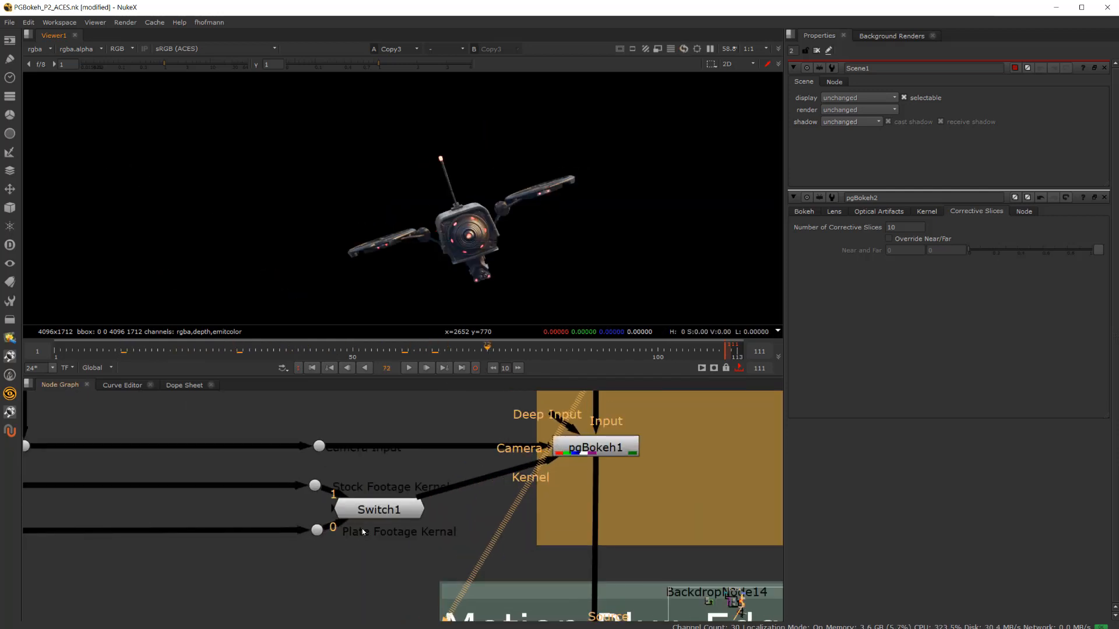
{"action": "scroll", "coordinate": [450, 480], "scroll_direction": "down", "scroll_amount": 4}
{"action": "middle_click_drag", "start_coordinate": [310, 495], "coordinate": [402, 521]}
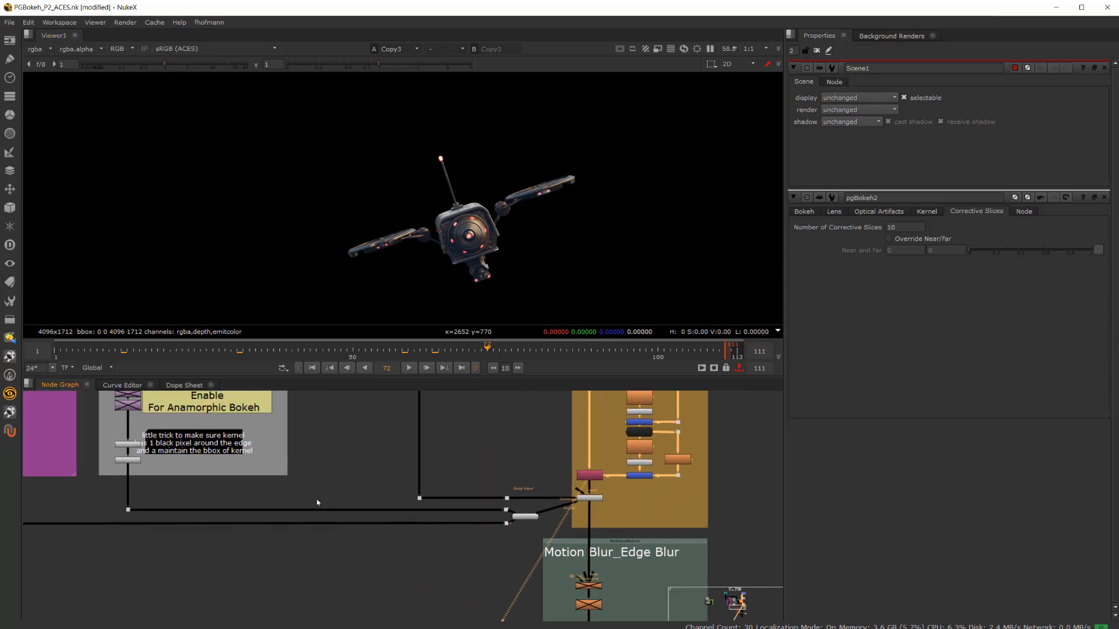
{"action": "middle_click_drag", "start_coordinate": [212, 430], "coordinate": [425, 524]}
{"action": "scroll", "coordinate": [426, 525], "scroll_direction": "down", "scroll_amount": 5}
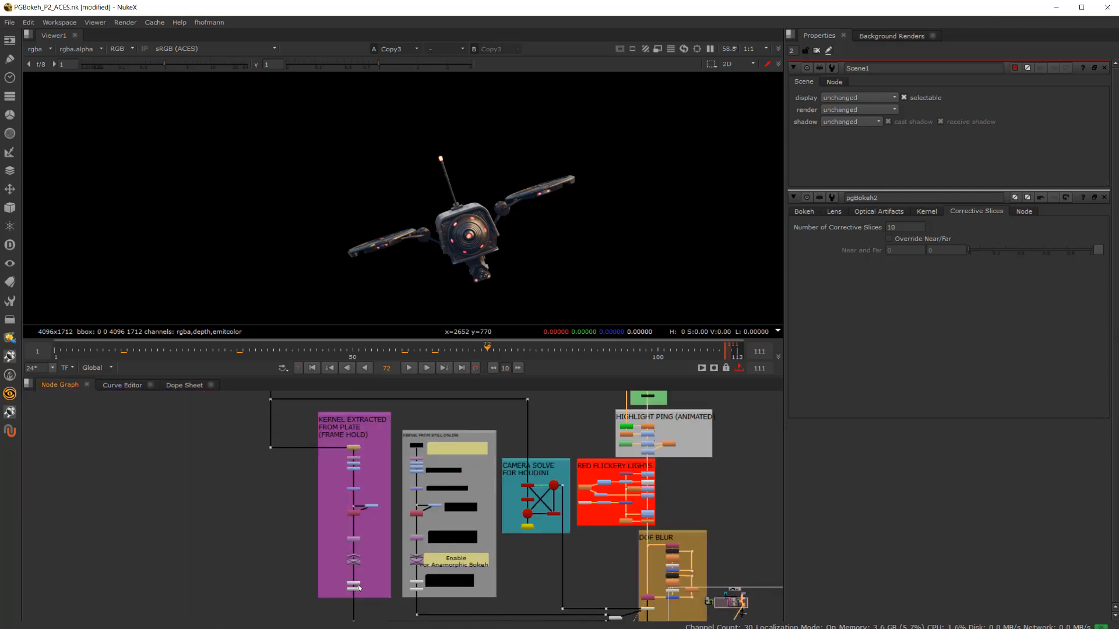
{"action": "scroll", "coordinate": [355, 491], "scroll_direction": "up", "scroll_amount": 3}
{"action": "scroll", "coordinate": [470, 424], "scroll_direction": "up", "scroll_amount": 2}
{"action": "scroll", "coordinate": [471, 427], "scroll_direction": "up", "scroll_amount": 1}
{"action": "left_click", "coordinate": [429, 442]}
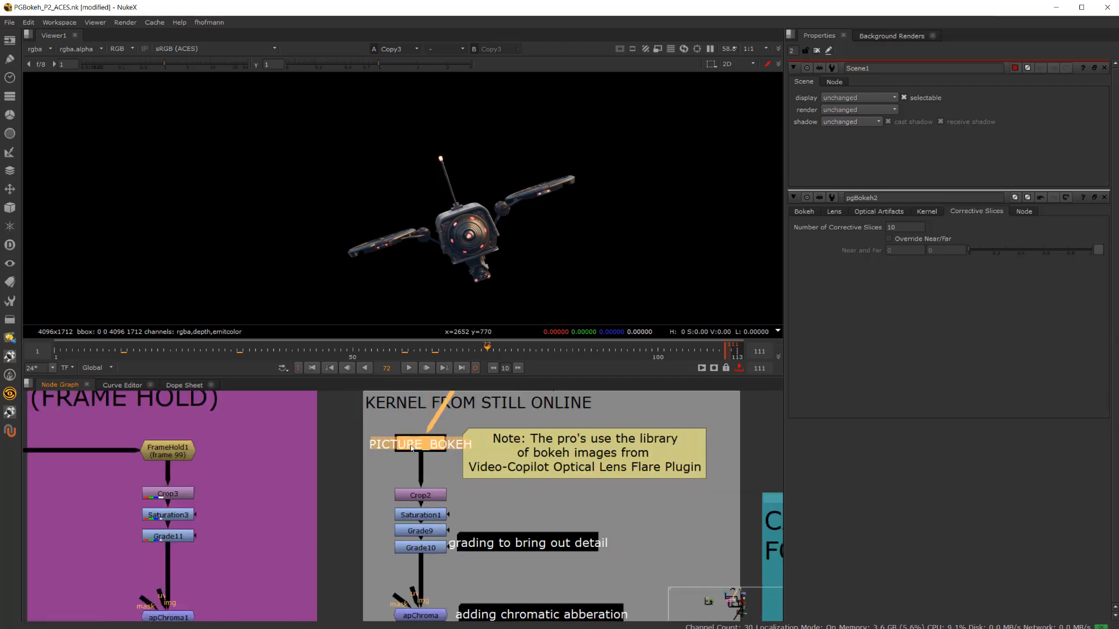
{"action": "key", "text": "1"}
{"action": "scroll", "coordinate": [435, 207], "scroll_direction": "down", "scroll_amount": 6}
{"action": "scroll", "coordinate": [439, 604], "scroll_direction": "down", "scroll_amount": 3}
{"action": "middle_click_drag", "start_coordinate": [440, 605], "coordinate": [441, 426]}
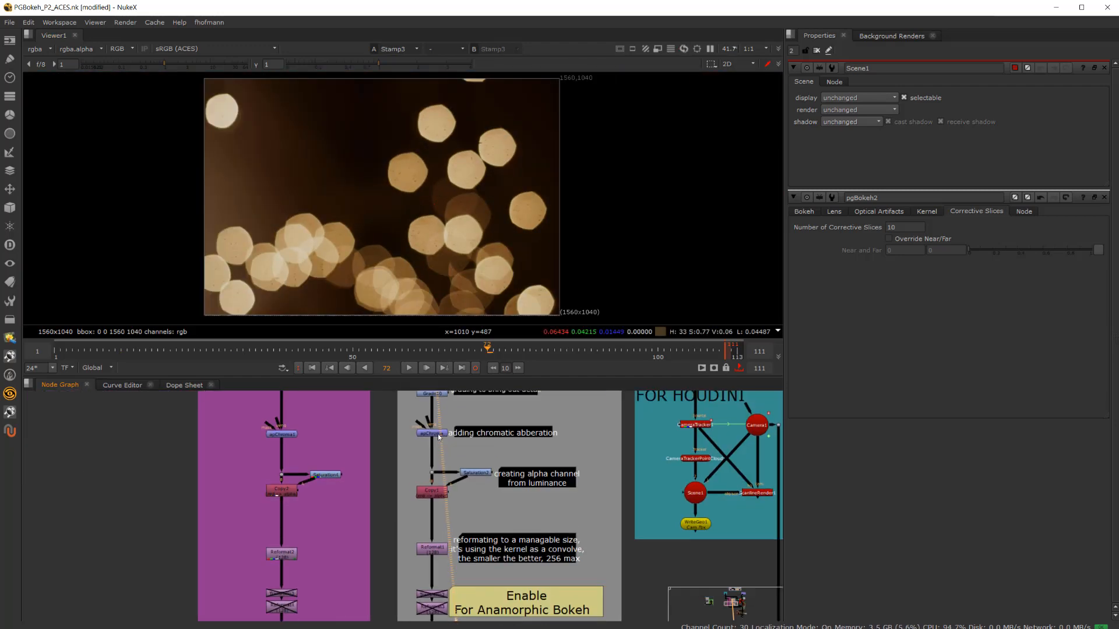
- View FrameHold1 in the KERNEL EXTRACTED FROM PLATE section and examine the plate's round out-of-focus light
{"action": "middle_click_drag", "start_coordinate": [455, 514], "coordinate": [583, 606]}
{"action": "scroll", "coordinate": [419, 606], "scroll_direction": "down", "scroll_amount": 2}
{"action": "scroll", "coordinate": [344, 579], "scroll_direction": "up", "scroll_amount": 4}
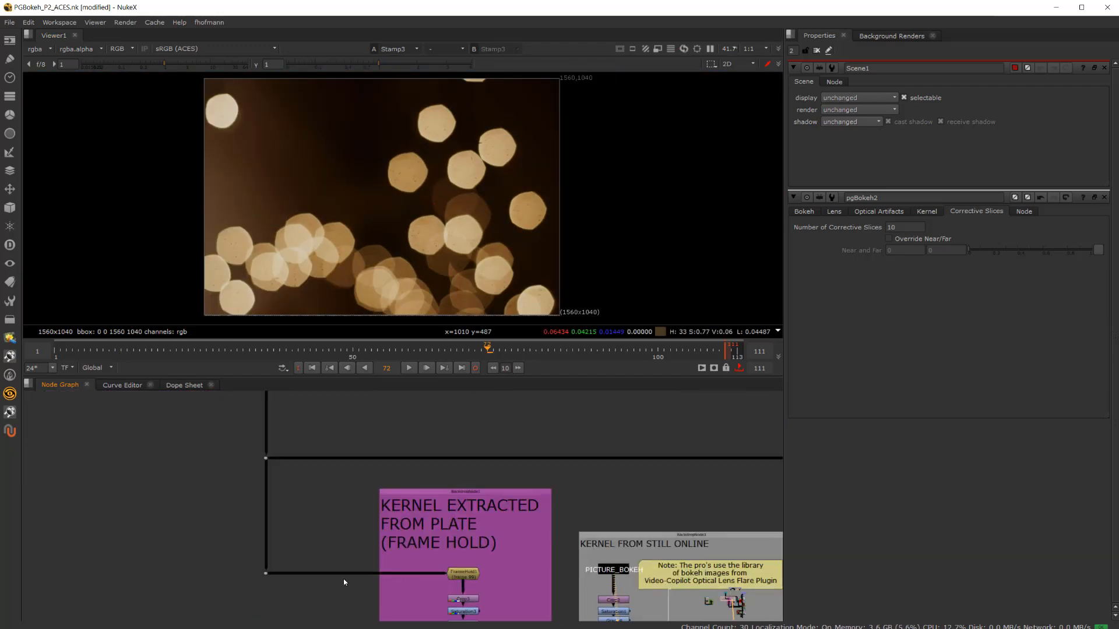
{"action": "left_click", "coordinate": [521, 572]}
{"action": "key", "text": "1"}
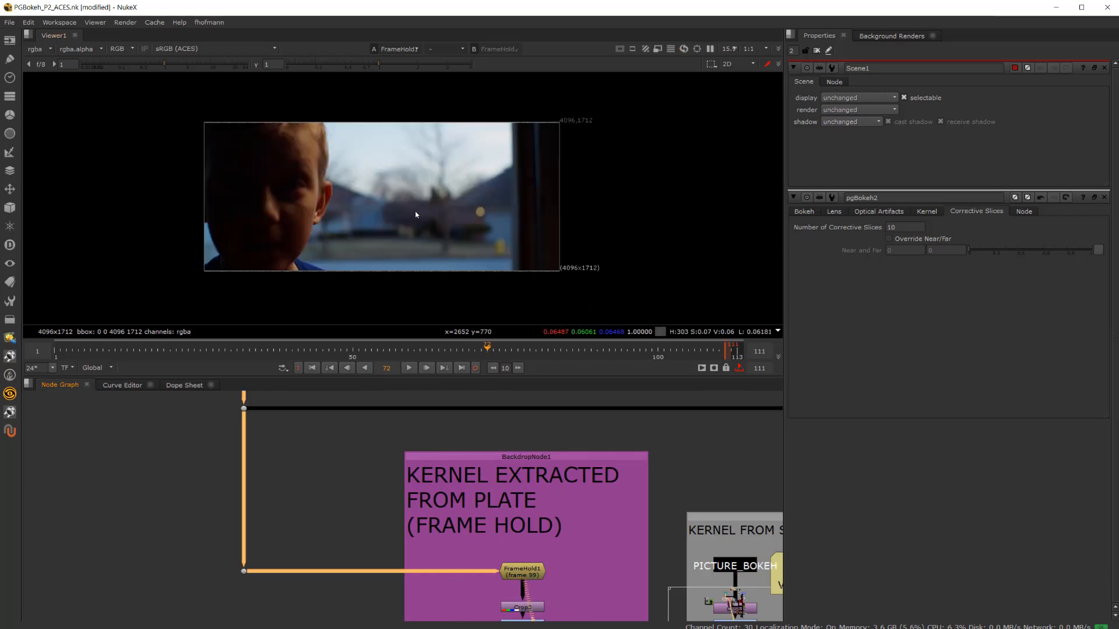
{"action": "scroll", "coordinate": [415, 211], "scroll_direction": "up", "scroll_amount": 10}
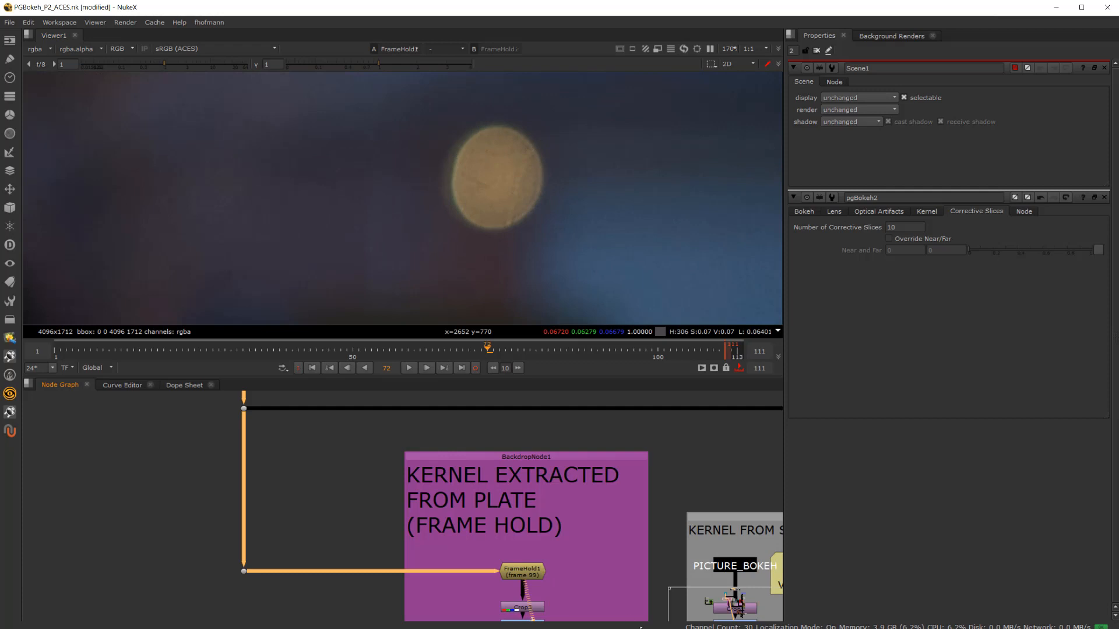
- View the outputs of Crop3 and Saturation3 in the plate kernel chain
{"action": "middle_click_drag", "start_coordinate": [600, 582], "coordinate": [577, 464]}
{"action": "scroll", "coordinate": [555, 482], "scroll_direction": "up", "scroll_amount": 4}
{"action": "left_click", "coordinate": [466, 496]}
{"action": "key", "text": "1"}
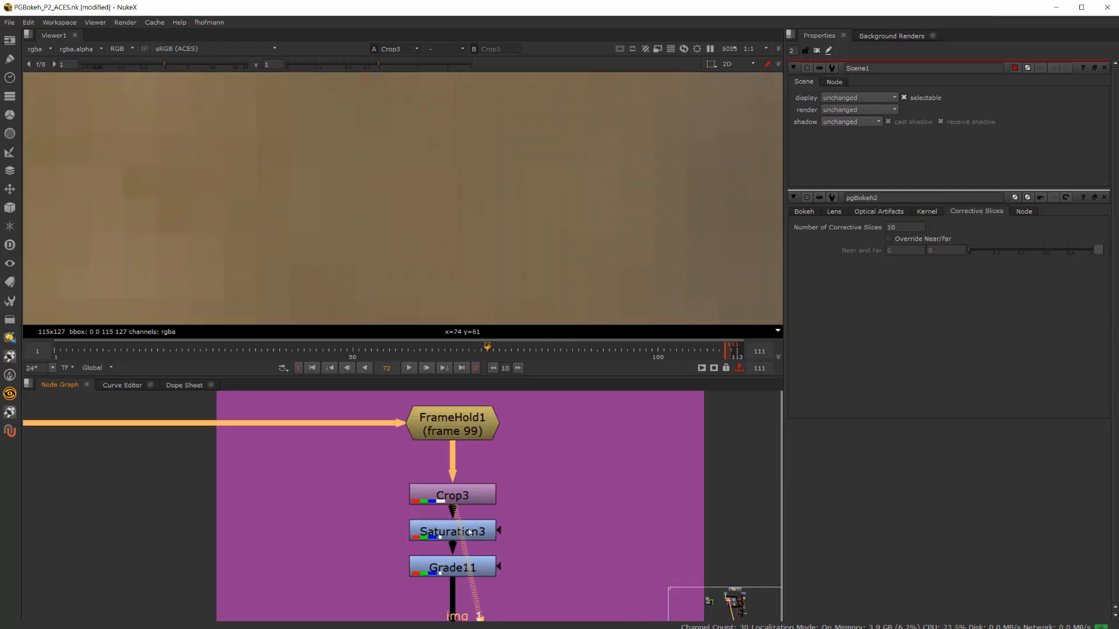
{"action": "left_click", "coordinate": [469, 532]}
{"action": "key", "text": "1"}
- View the finished kernel at the last node of the KERNEL EXTRACTED FROM PLATE chain
{"action": "scroll", "coordinate": [597, 524], "scroll_direction": "down", "scroll_amount": 5}
{"action": "middle_click_drag", "start_coordinate": [561, 589], "coordinate": [508, 437]}
{"action": "middle_click_drag", "start_coordinate": [514, 508], "coordinate": [504, 432]}
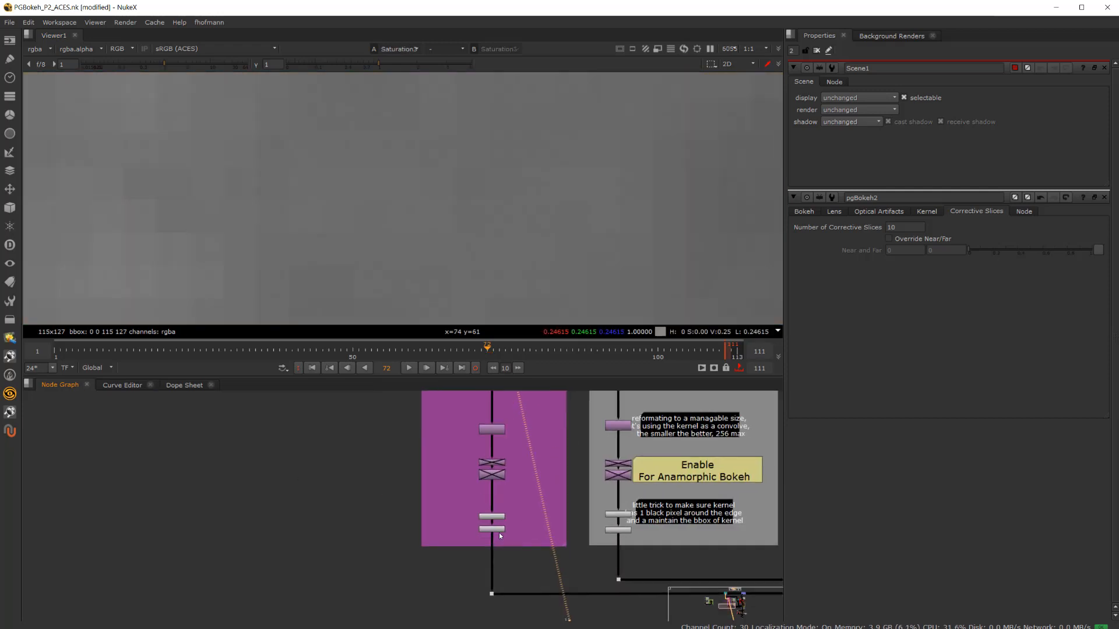
{"action": "left_click", "coordinate": [493, 529]}
{"action": "key", "text": "1"}
{"action": "scroll", "coordinate": [418, 207], "scroll_direction": "down", "scroll_amount": 3}
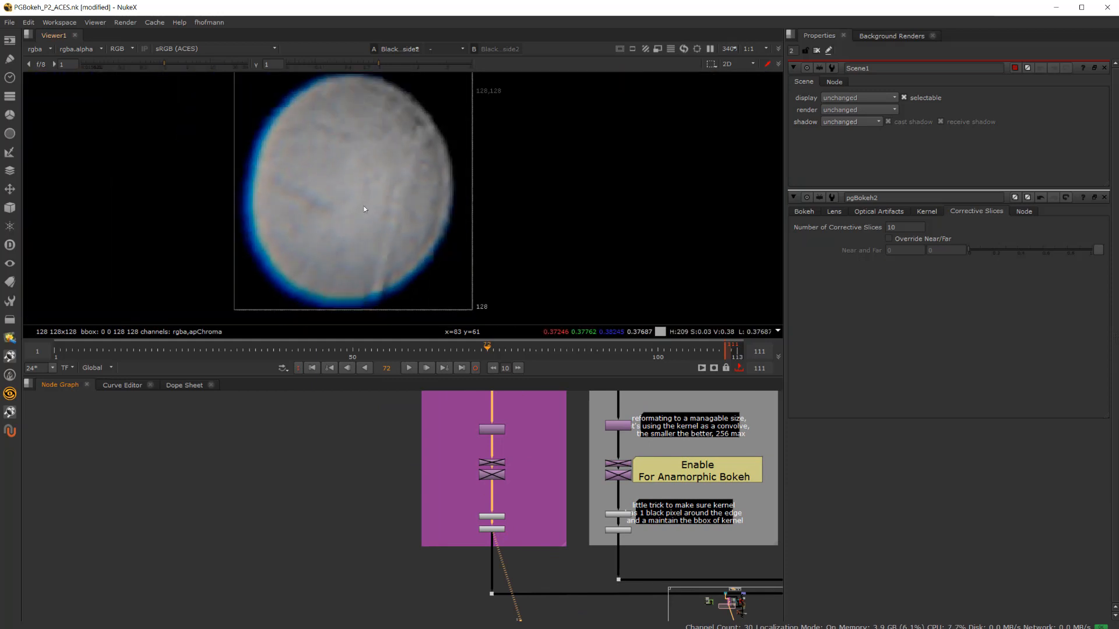
{"action": "middle_click_drag", "start_coordinate": [351, 163], "coordinate": [383, 182]}
{"action": "scroll", "coordinate": [520, 514], "scroll_direction": "down", "scroll_amount": 2}
- Follow the kernel chains to the DOF BLUR section, view pgBokeh1's output with its properties open, and close the Scene1 properties
{"action": "middle_click_drag", "start_coordinate": [520, 514], "coordinate": [510, 568]}
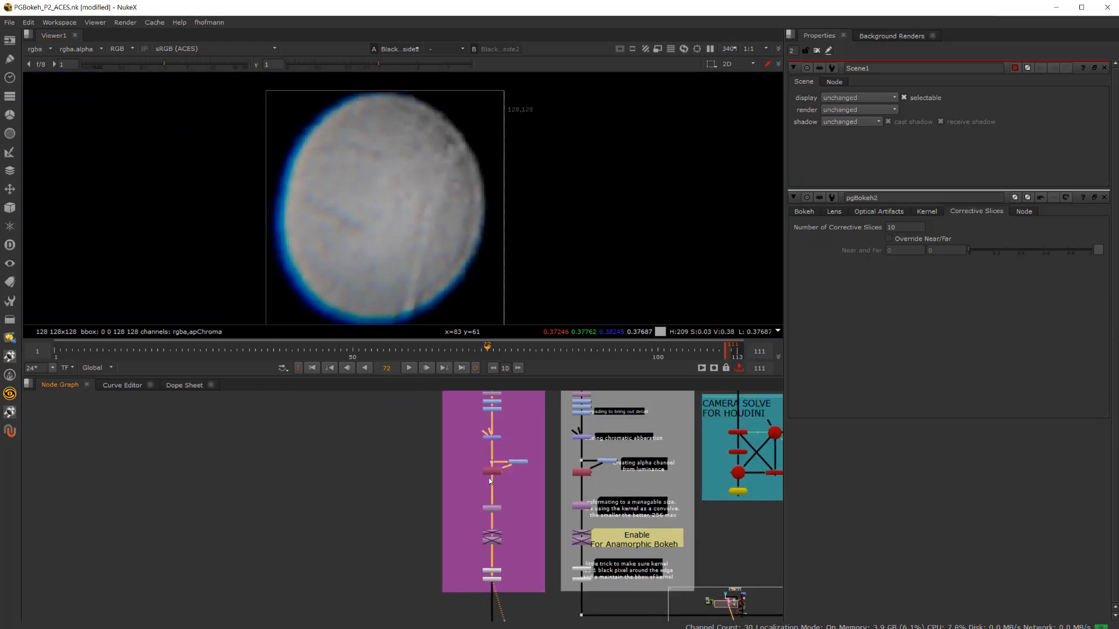
{"action": "scroll", "coordinate": [488, 448], "scroll_direction": "up", "scroll_amount": 4}
{"action": "scroll", "coordinate": [503, 455], "scroll_direction": "down", "scroll_amount": 4}
{"action": "scroll", "coordinate": [509, 481], "scroll_direction": "down", "scroll_amount": 2}
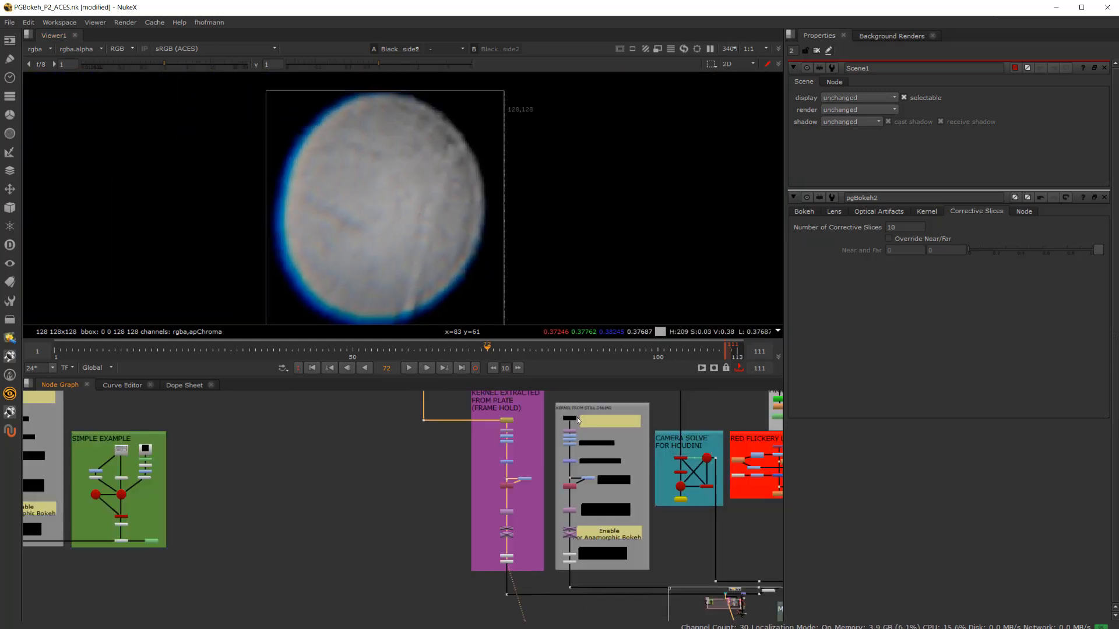
{"action": "middle_click_drag", "start_coordinate": [549, 590], "coordinate": [424, 495]}
{"action": "middle_click_drag", "start_coordinate": [592, 463], "coordinate": [501, 535]}
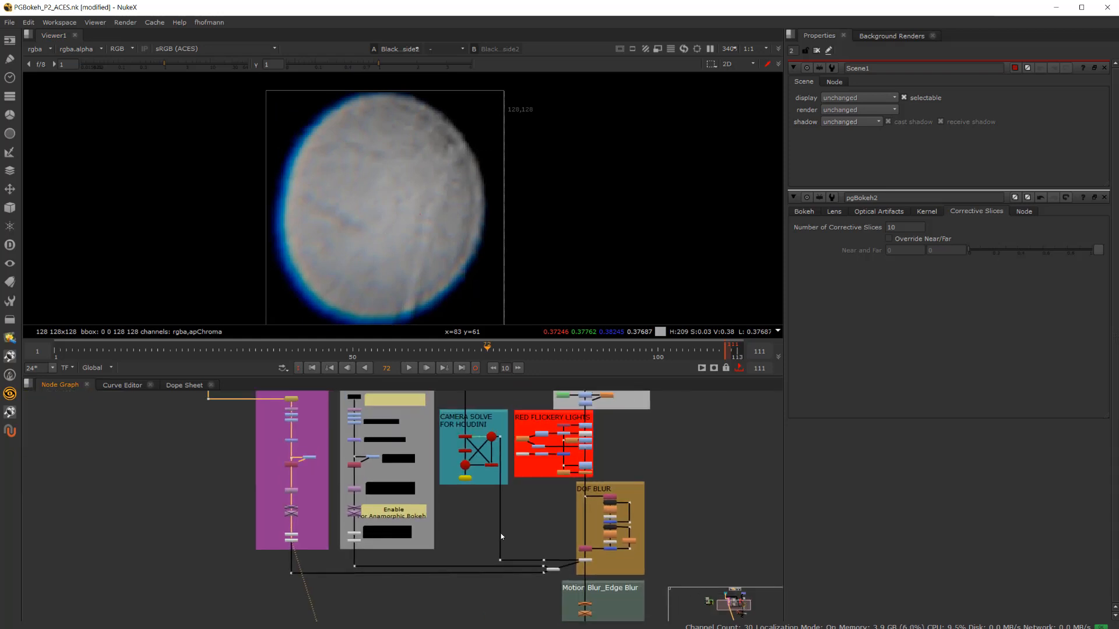
{"action": "scroll", "coordinate": [587, 562], "scroll_direction": "up", "scroll_amount": 8}
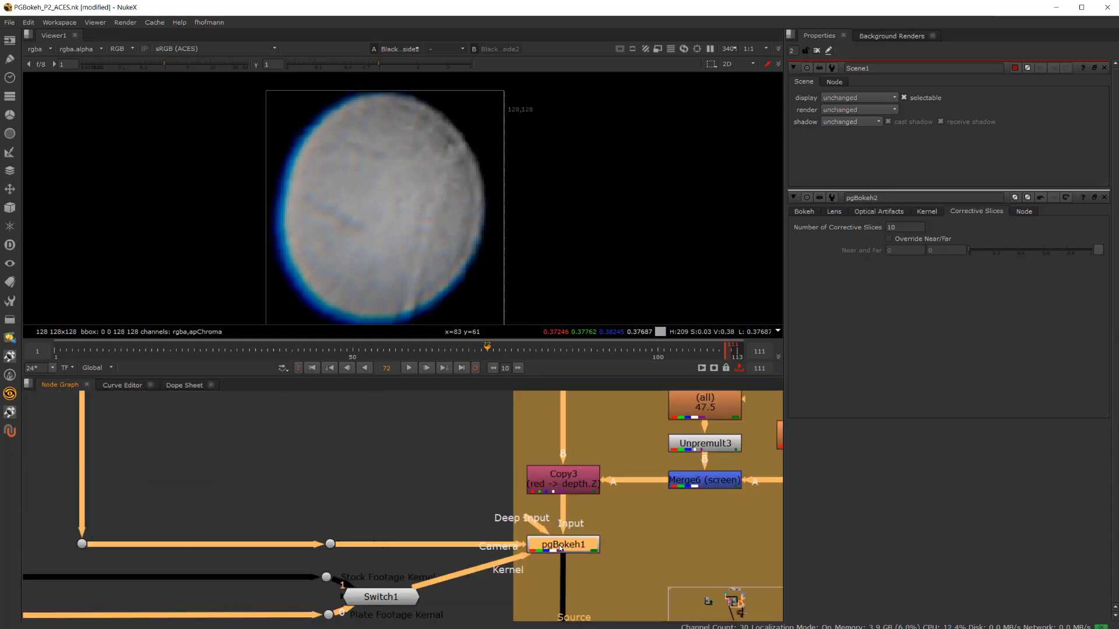
{"action": "left_click", "coordinate": [560, 548]}
{"action": "key", "text": "1"}
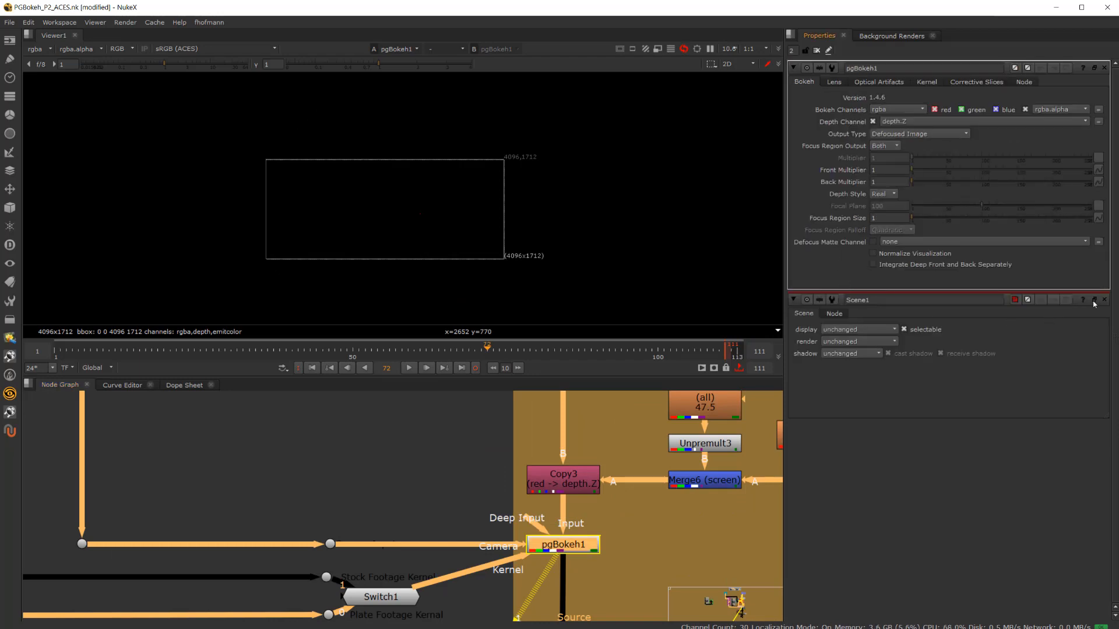
{"action": "left_click", "coordinate": [1094, 302]}
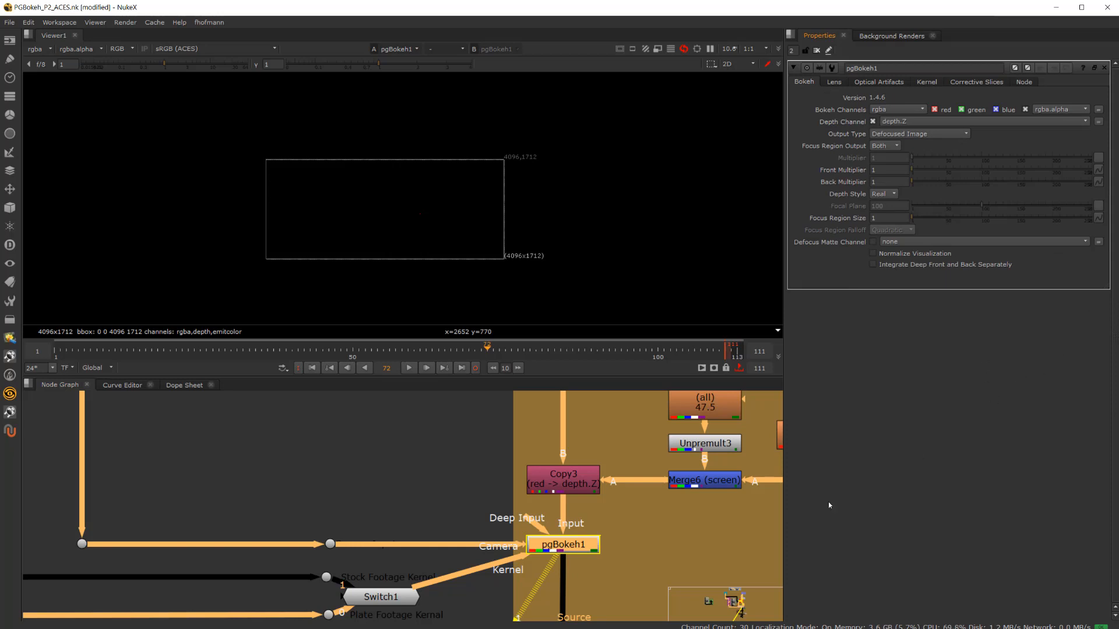
{"action": "left_click", "coordinate": [560, 550]}
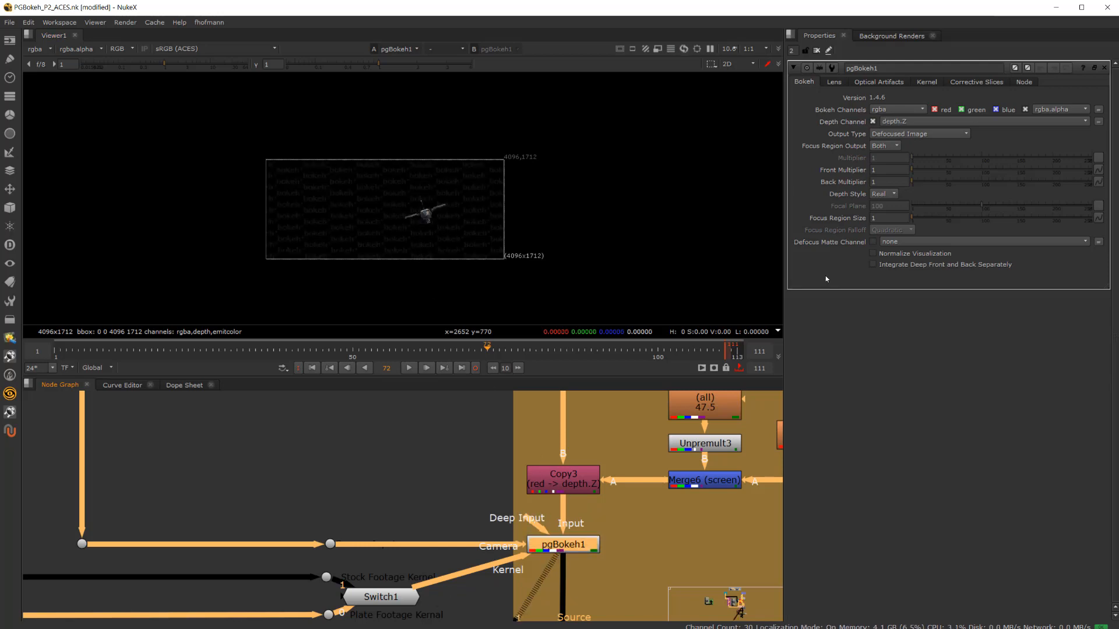
- Show pgBokeh1's lens settings and compare them with the projection and transform settings of Camera1 in the camera solve section
{"action": "left_click", "coordinate": [832, 83]}
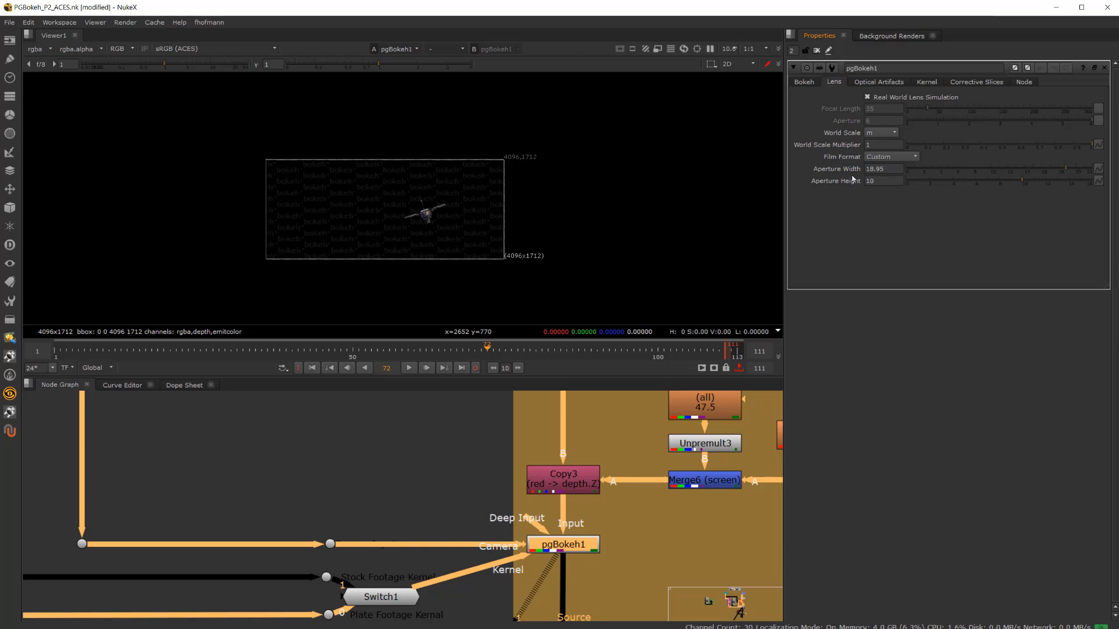
{"action": "scroll", "coordinate": [423, 505], "scroll_direction": "down", "scroll_amount": 5}
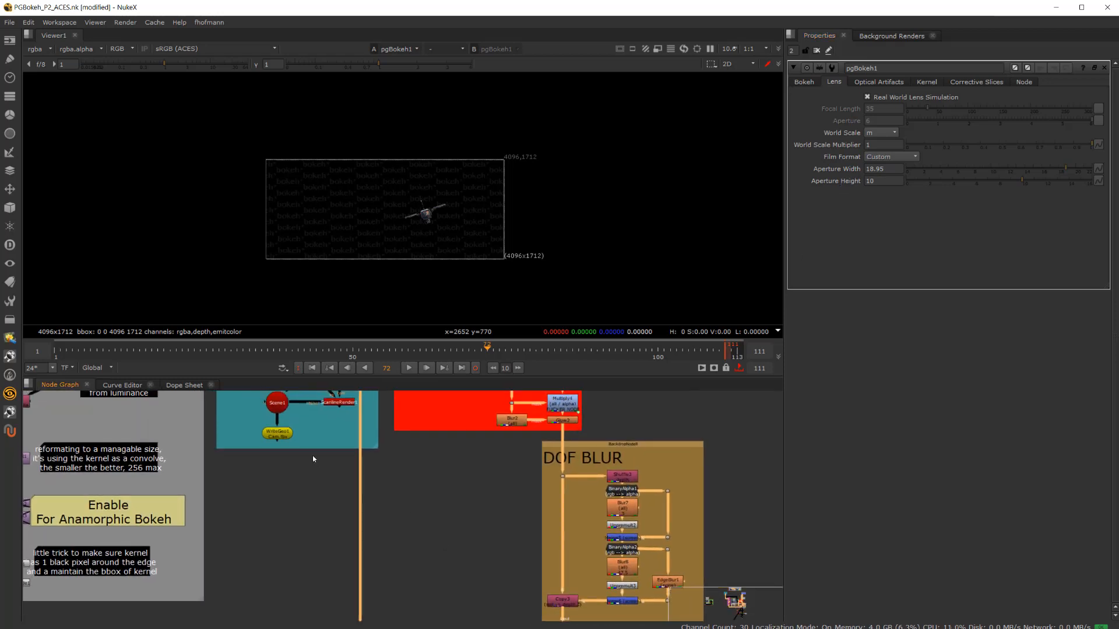
{"action": "scroll", "coordinate": [287, 409], "scroll_direction": "up", "scroll_amount": 8}
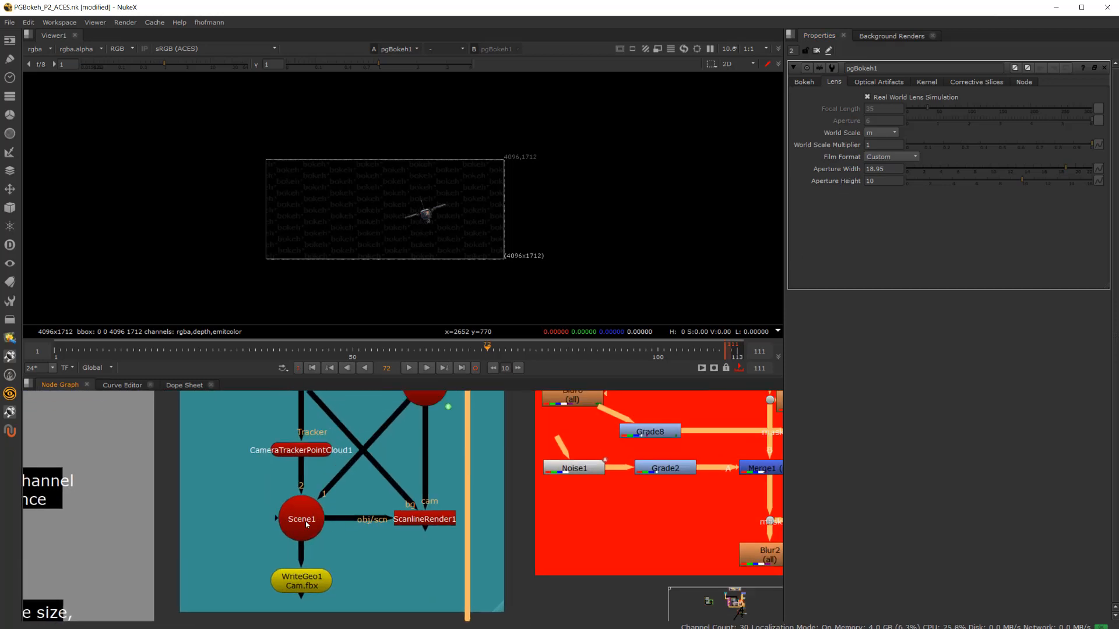
{"action": "left_click", "coordinate": [305, 519]}
{"action": "middle_click_drag", "start_coordinate": [377, 496], "coordinate": [384, 568]}
{"action": "double_click", "coordinate": [431, 456]}
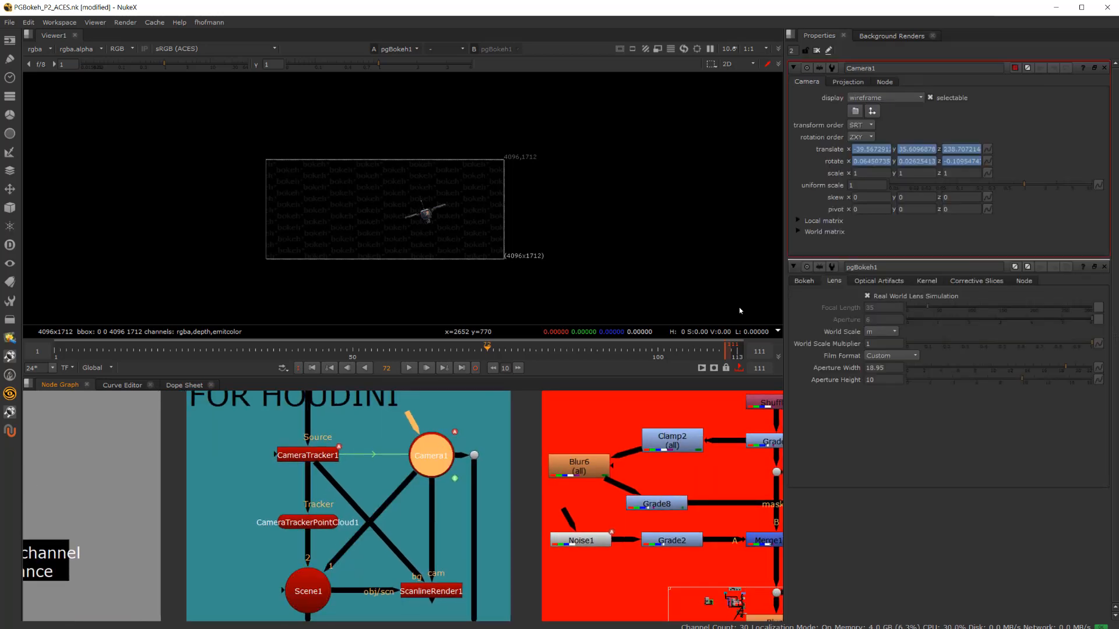
{"action": "left_click", "coordinate": [844, 84]}
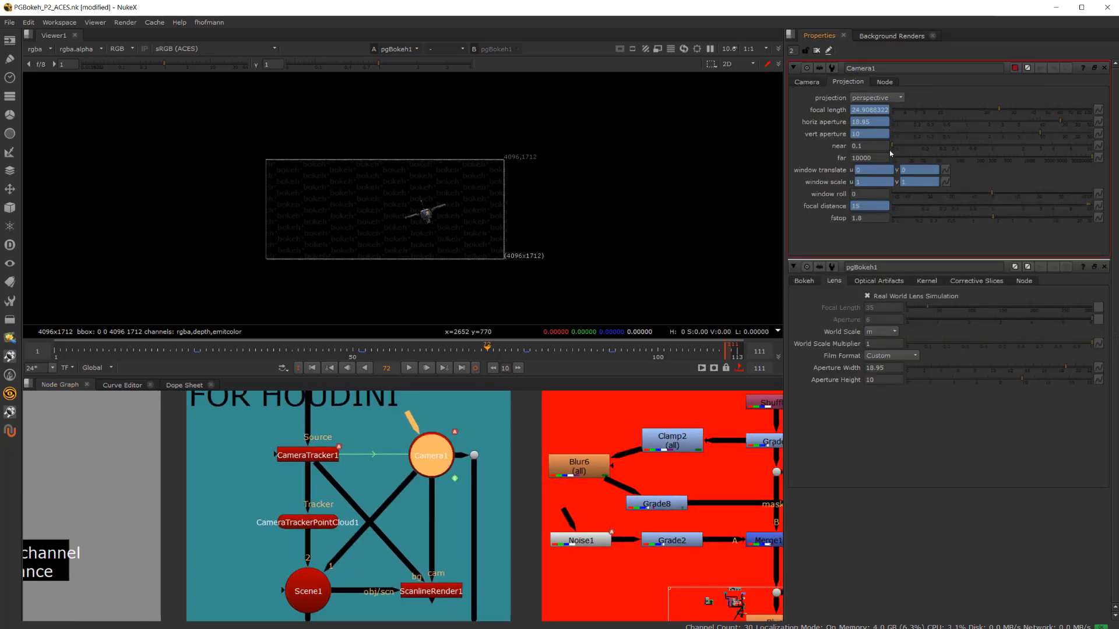
{"action": "left_click", "coordinate": [809, 83]}
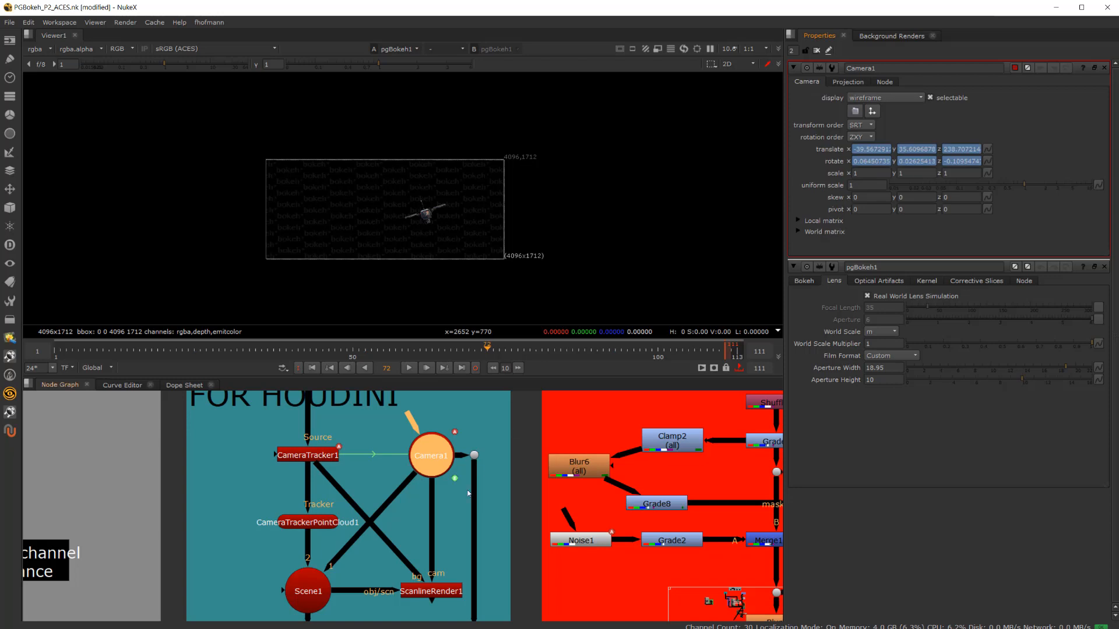
- Open CameraTracker1's settings and inspect its film back size values
{"action": "left_click", "coordinate": [307, 455]}
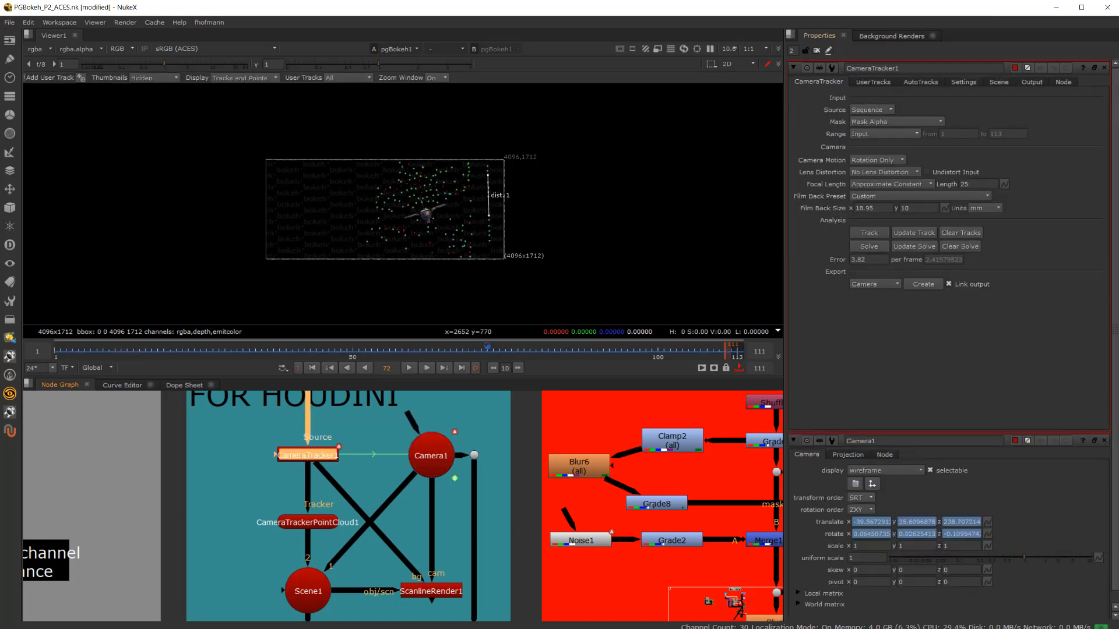
{"action": "left_click_drag", "start_coordinate": [876, 208], "coordinate": [817, 209]}
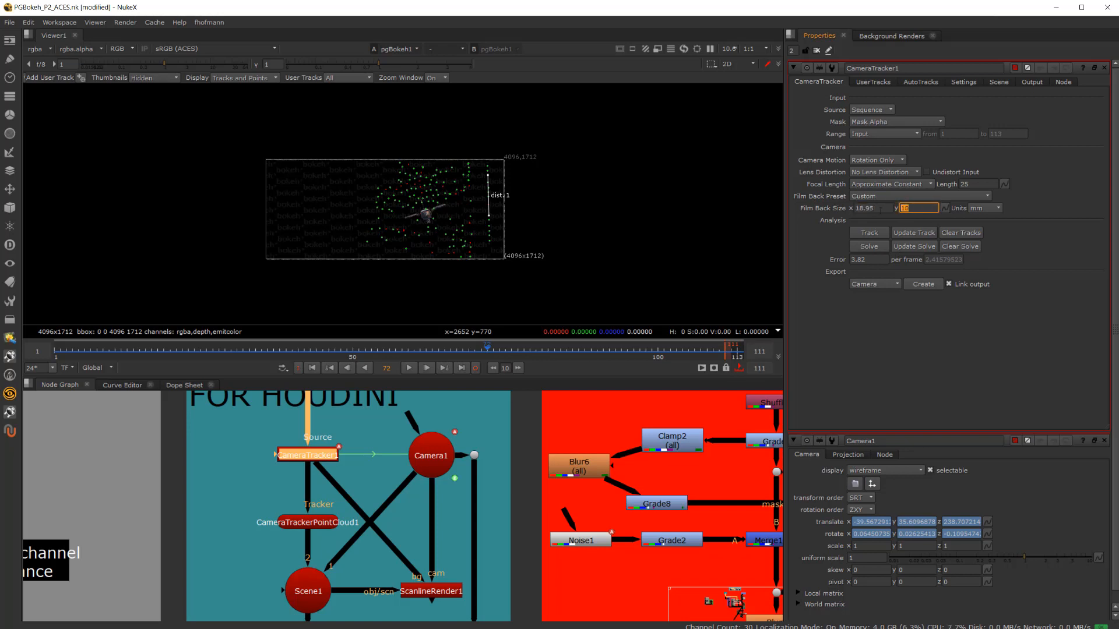
{"action": "left_click", "coordinate": [884, 209]}
- Reopen pgBokeh1's properties in the DOF BLUR section and review its Bokeh and Lens settings
{"action": "scroll", "coordinate": [462, 555], "scroll_direction": "down", "scroll_amount": 5}
{"action": "middle_click_drag", "start_coordinate": [466, 555], "coordinate": [460, 461]}
{"action": "middle_click_drag", "start_coordinate": [598, 618], "coordinate": [551, 502]}
{"action": "scroll", "coordinate": [552, 516], "scroll_direction": "up", "scroll_amount": 4}
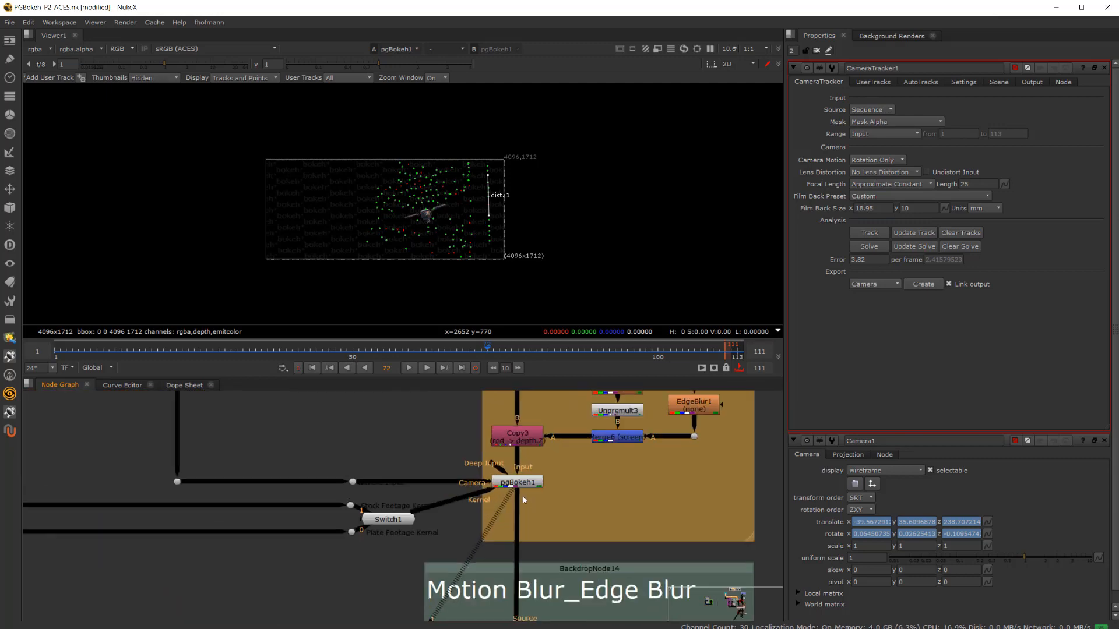
{"action": "scroll", "coordinate": [522, 493], "scroll_direction": "up", "scroll_amount": 2}
{"action": "double_click", "coordinate": [522, 479]}
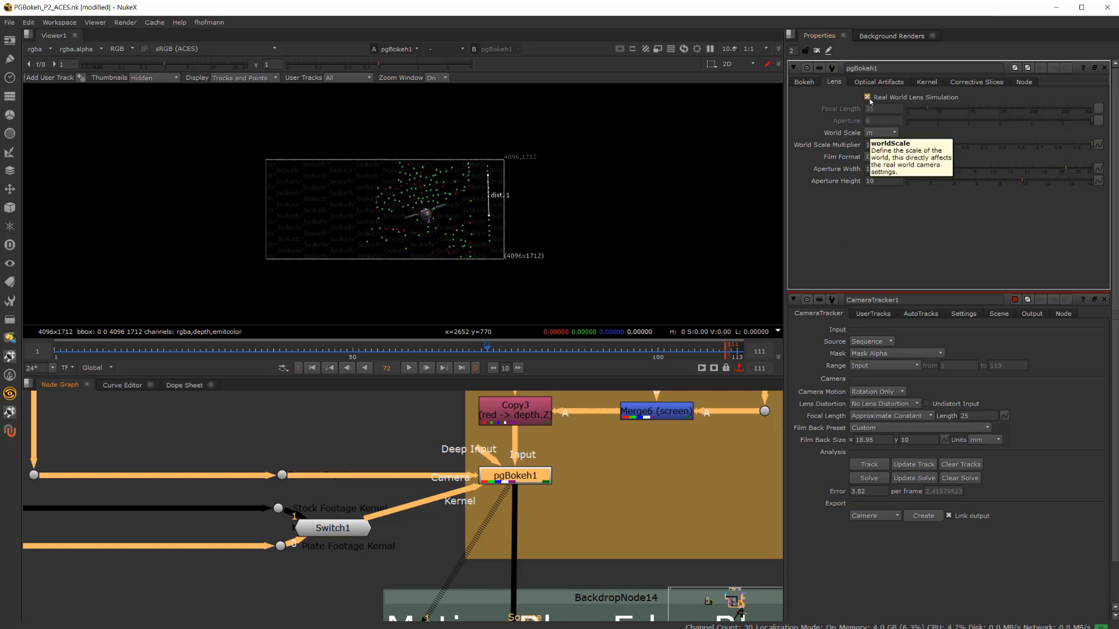
{"action": "left_click", "coordinate": [804, 82]}
{"action": "left_click", "coordinate": [833, 82]}
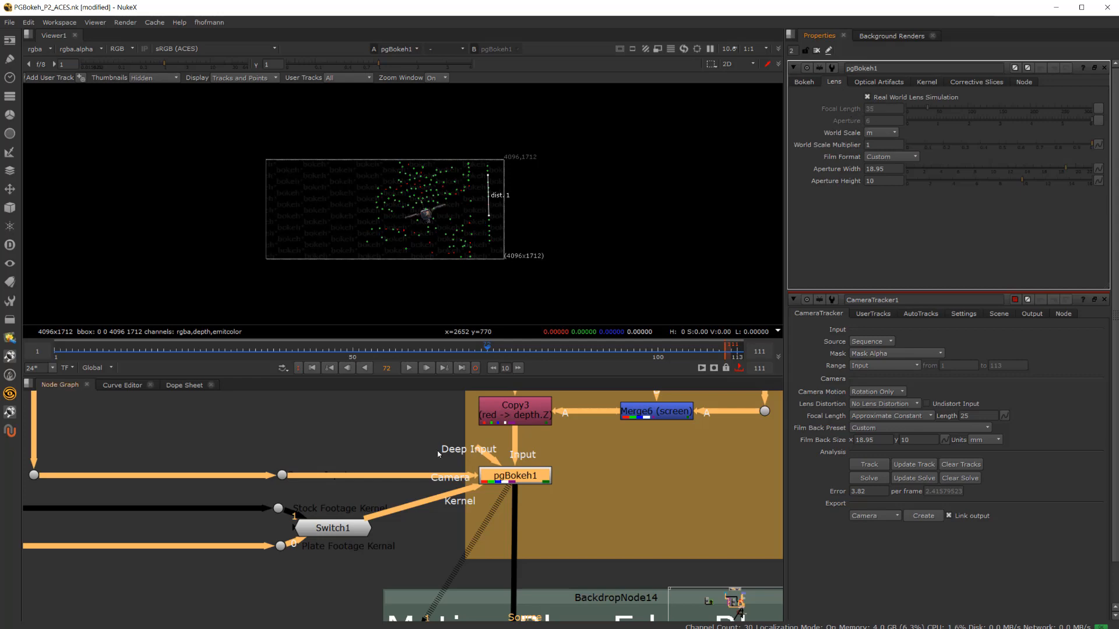
- Open Camera1's projection settings and show its animation in the Dope Sheet and the Curve Editor
{"action": "scroll", "coordinate": [249, 450], "scroll_direction": "down", "scroll_amount": 4}
{"action": "middle_click_drag", "start_coordinate": [249, 449], "coordinate": [356, 569]}
{"action": "middle_click_drag", "start_coordinate": [331, 454], "coordinate": [378, 570]}
{"action": "scroll", "coordinate": [338, 466], "scroll_direction": "up", "scroll_amount": 5}
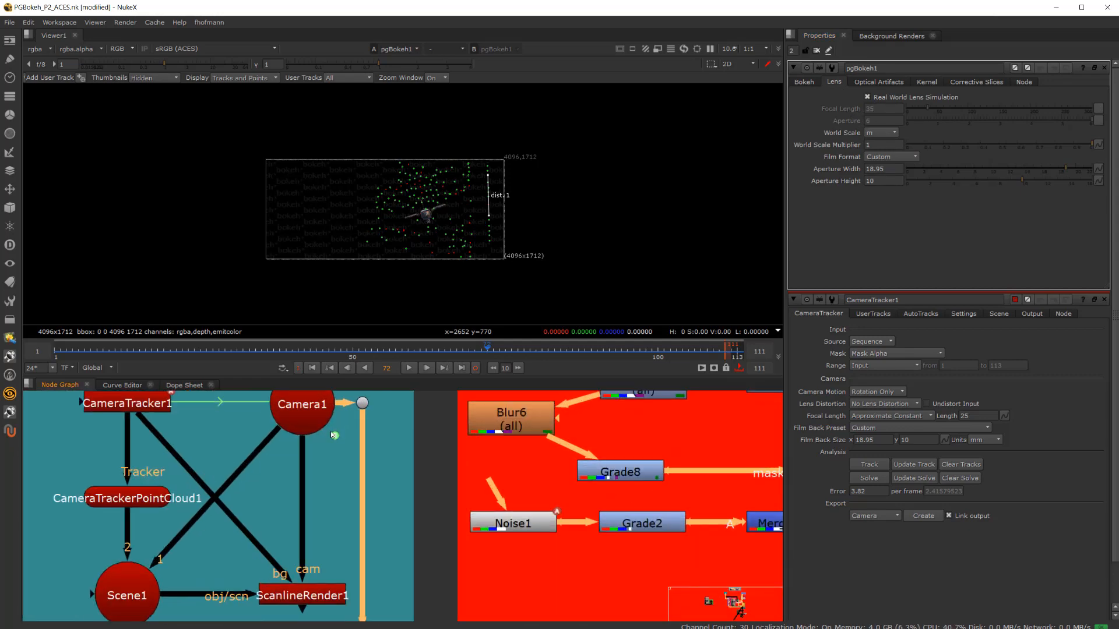
{"action": "double_click", "coordinate": [314, 415]}
{"action": "left_click", "coordinate": [848, 82]}
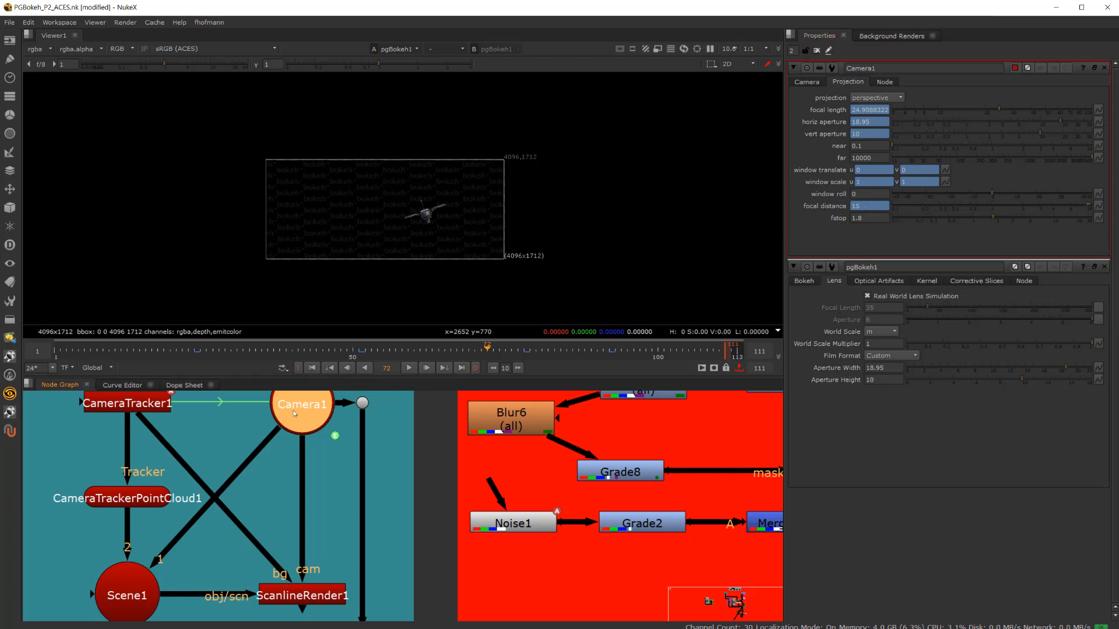
{"action": "left_click", "coordinate": [169, 386]}
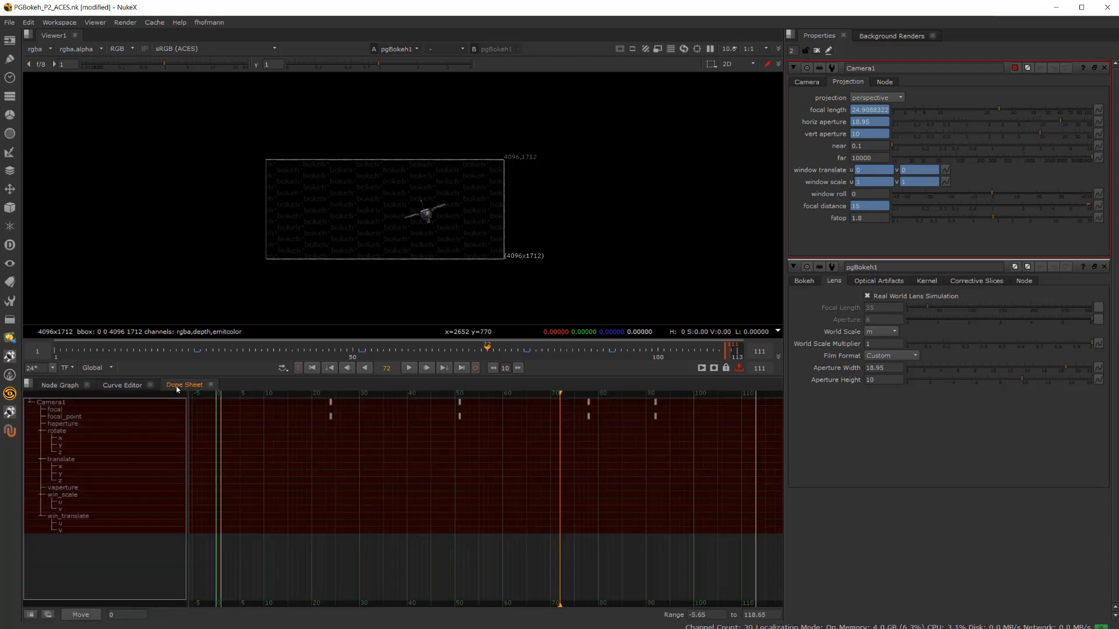
{"action": "left_click", "coordinate": [122, 385]}
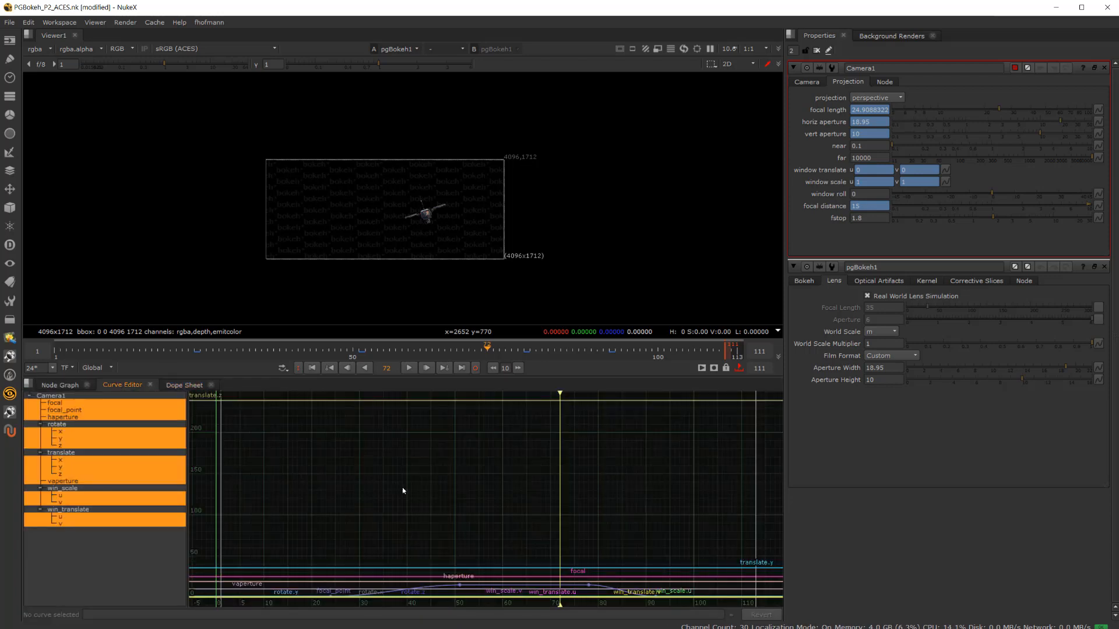
- Isolate Camera1's focal_point curve in the Curve Editor and frame it to show the focus animation
{"action": "left_click", "coordinate": [75, 418]}
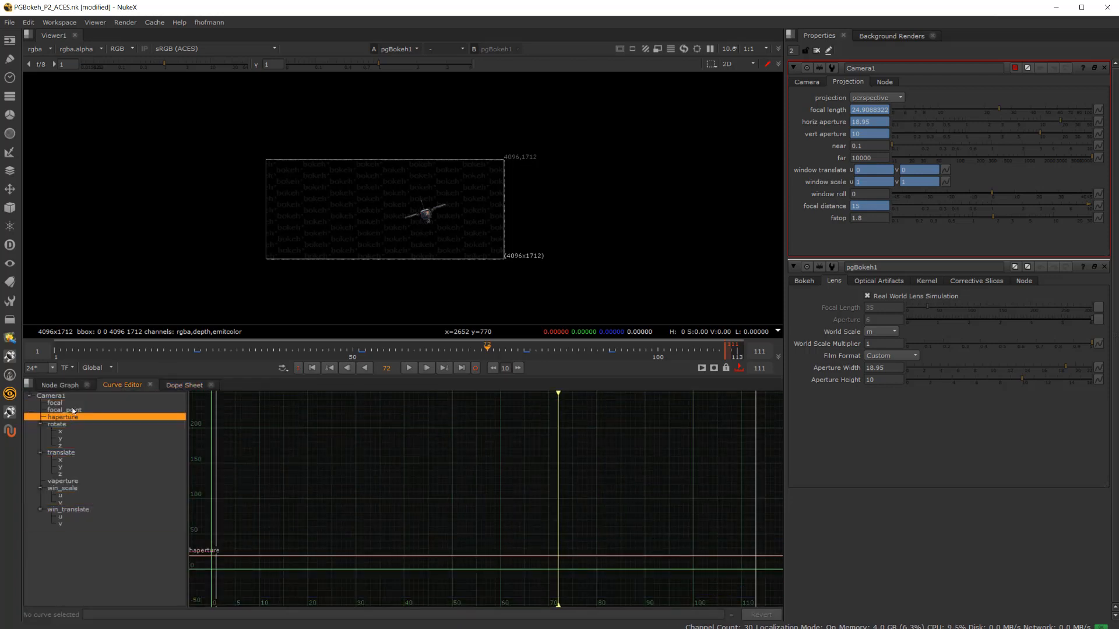
{"action": "left_click", "coordinate": [73, 410]}
{"action": "key", "text": "f"}
{"action": "scroll", "coordinate": [371, 489], "scroll_direction": "down", "scroll_amount": 2}
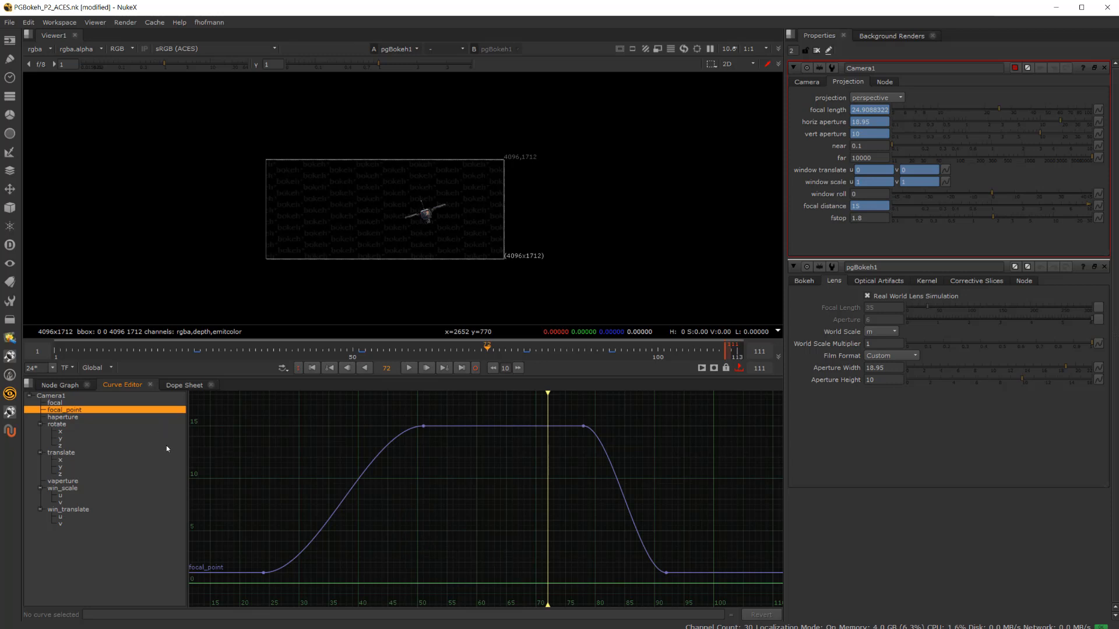
- Return to the node graph, open Switch1's settings and trace its kernel inputs back to the bokeh kernel sections
{"action": "left_click", "coordinate": [61, 386]}
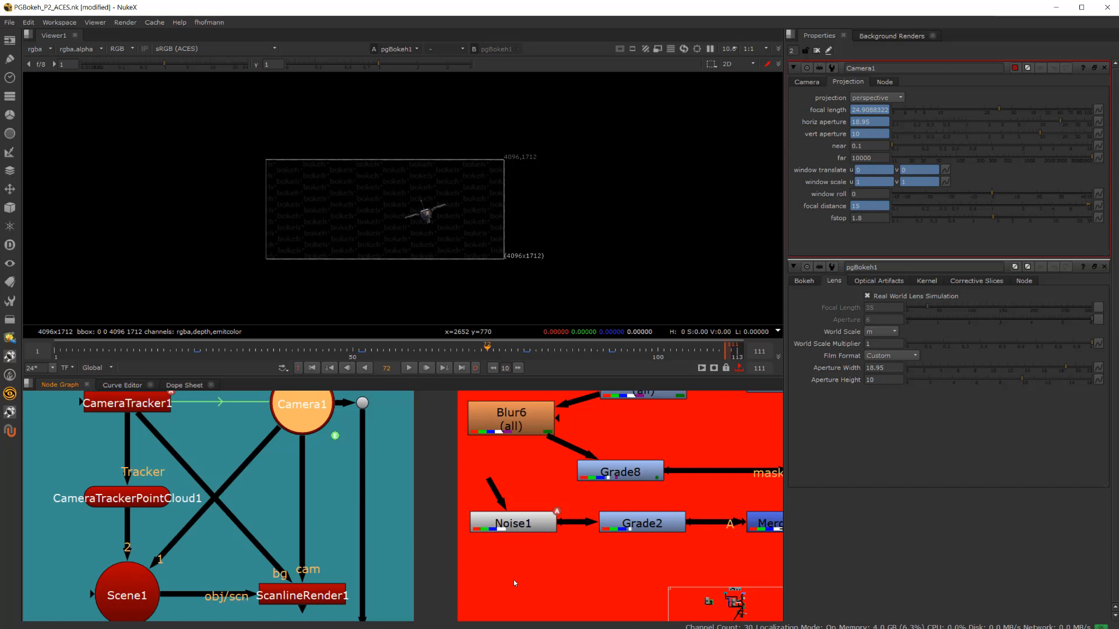
{"action": "scroll", "coordinate": [414, 521], "scroll_direction": "down", "scroll_amount": 5}
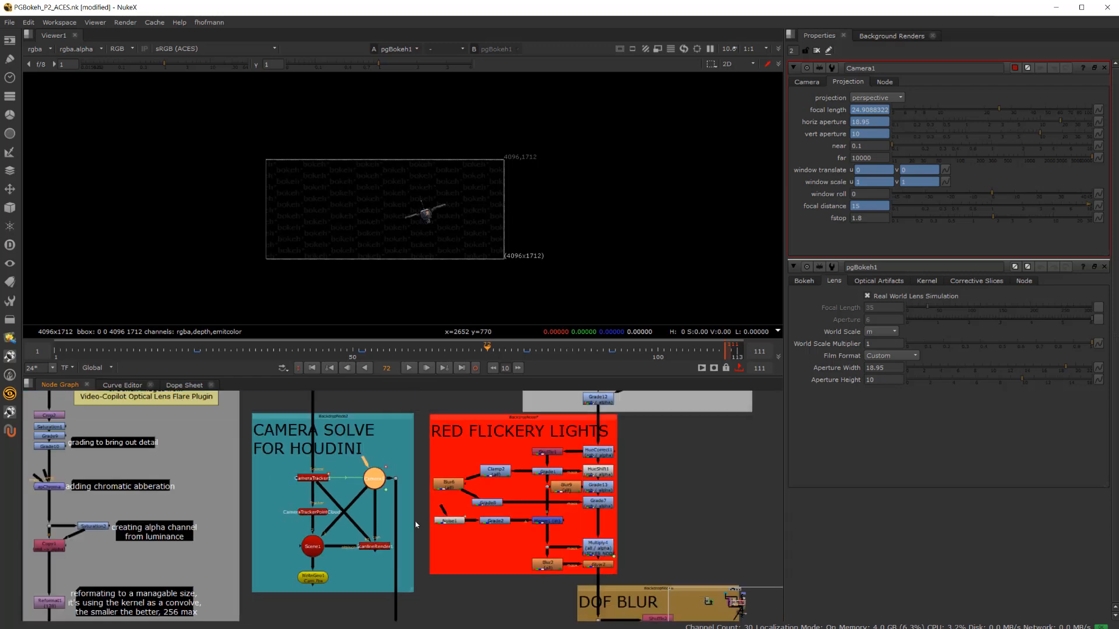
{"action": "middle_click_drag", "start_coordinate": [421, 538], "coordinate": [384, 452]}
{"action": "scroll", "coordinate": [449, 514], "scroll_direction": "down", "scroll_amount": 3}
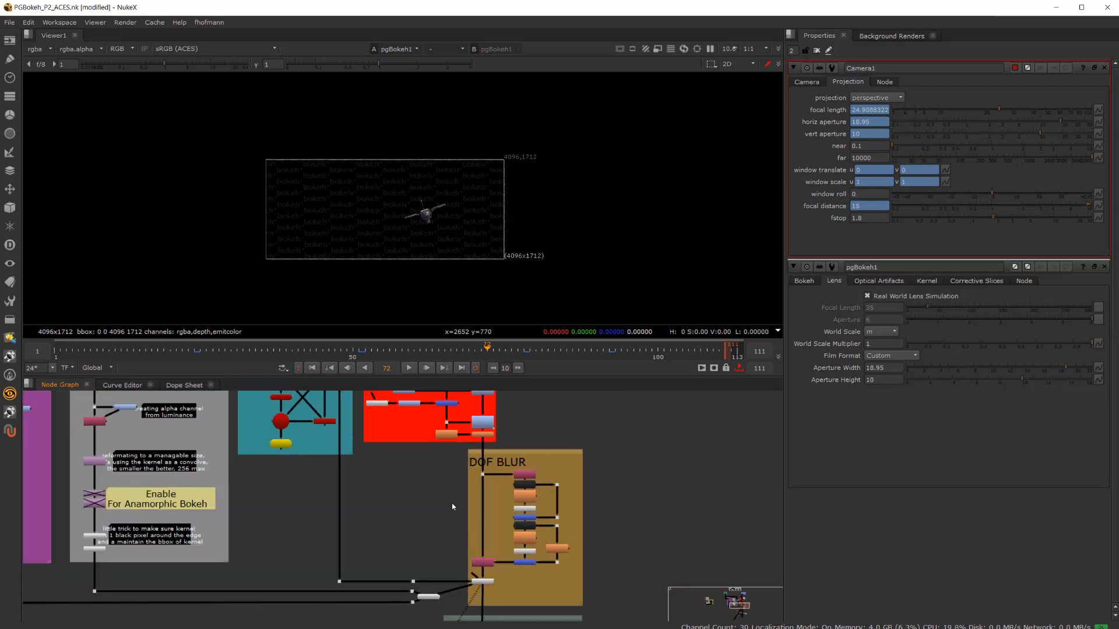
{"action": "scroll", "coordinate": [269, 556], "scroll_direction": "down", "scroll_amount": 4}
{"action": "scroll", "coordinate": [263, 576], "scroll_direction": "up", "scroll_amount": 5}
{"action": "scroll", "coordinate": [469, 576], "scroll_direction": "up", "scroll_amount": 5}
{"action": "double_click", "coordinate": [467, 566]}
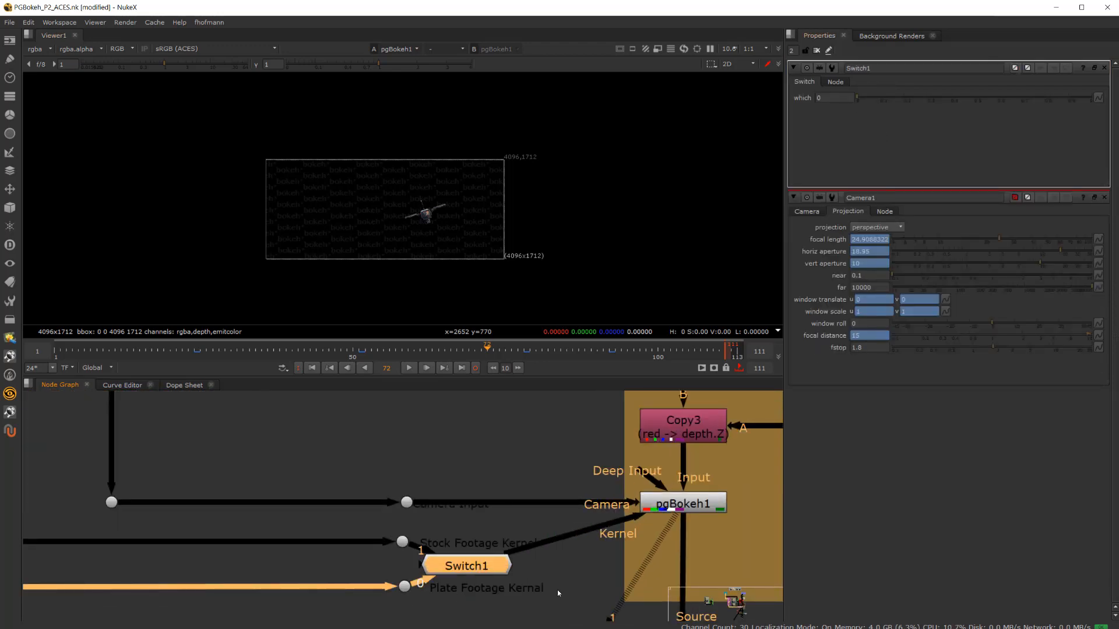
{"action": "scroll", "coordinate": [558, 590], "scroll_direction": "down", "scroll_amount": 5}
{"action": "scroll", "coordinate": [389, 553], "scroll_direction": "down", "scroll_amount": 3}
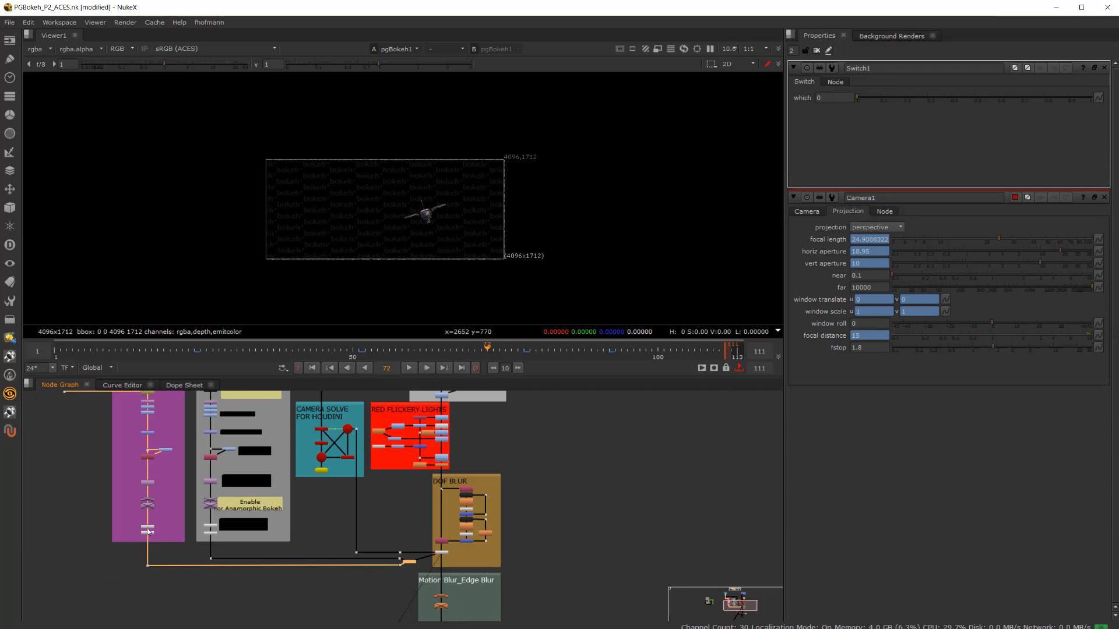
{"action": "scroll", "coordinate": [452, 557], "scroll_direction": "up", "scroll_amount": 6}
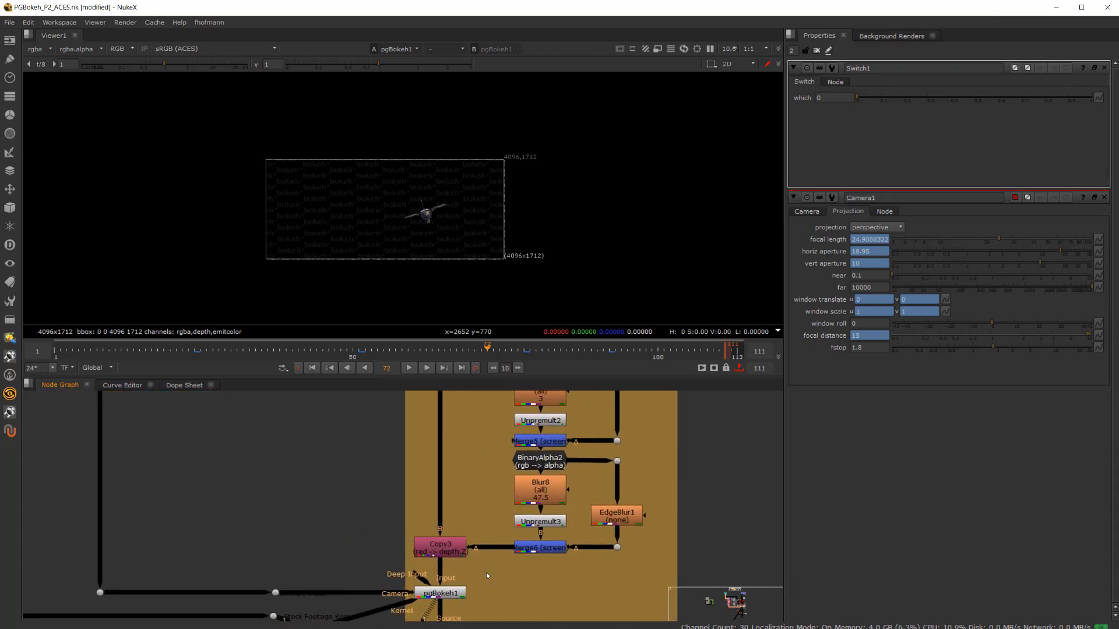
- View pgBokeh1's output at frame 17 and then at frame 96
{"action": "scroll", "coordinate": [488, 575], "scroll_direction": "down", "scroll_amount": 3}
{"action": "scroll", "coordinate": [478, 574], "scroll_direction": "up", "scroll_amount": 4}
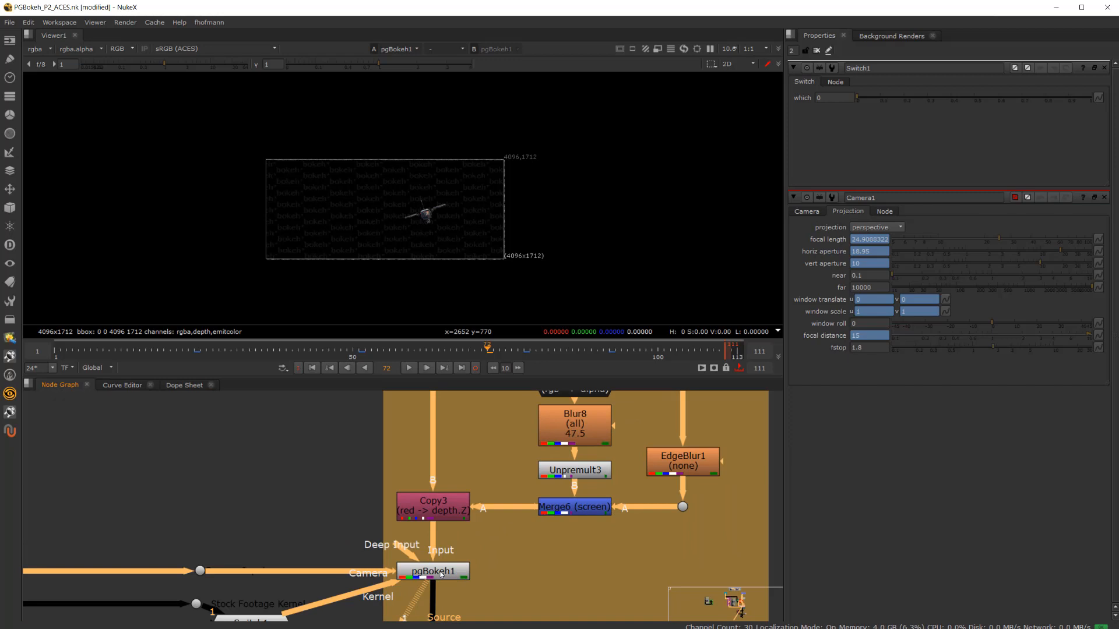
{"action": "left_click", "coordinate": [150, 350]}
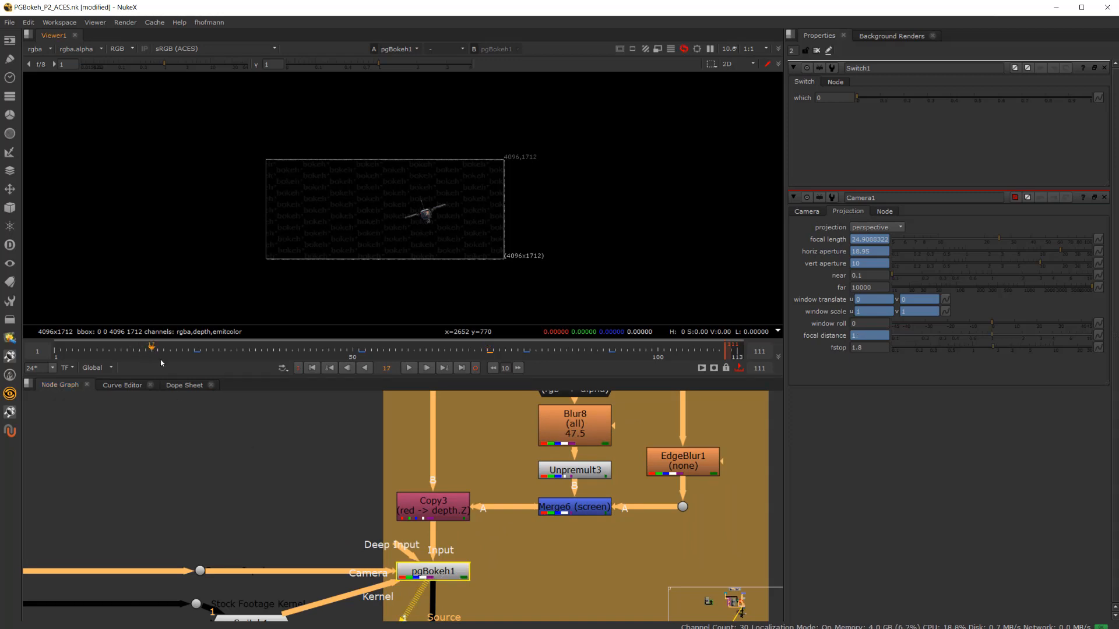
{"action": "left_click", "coordinate": [621, 350]}
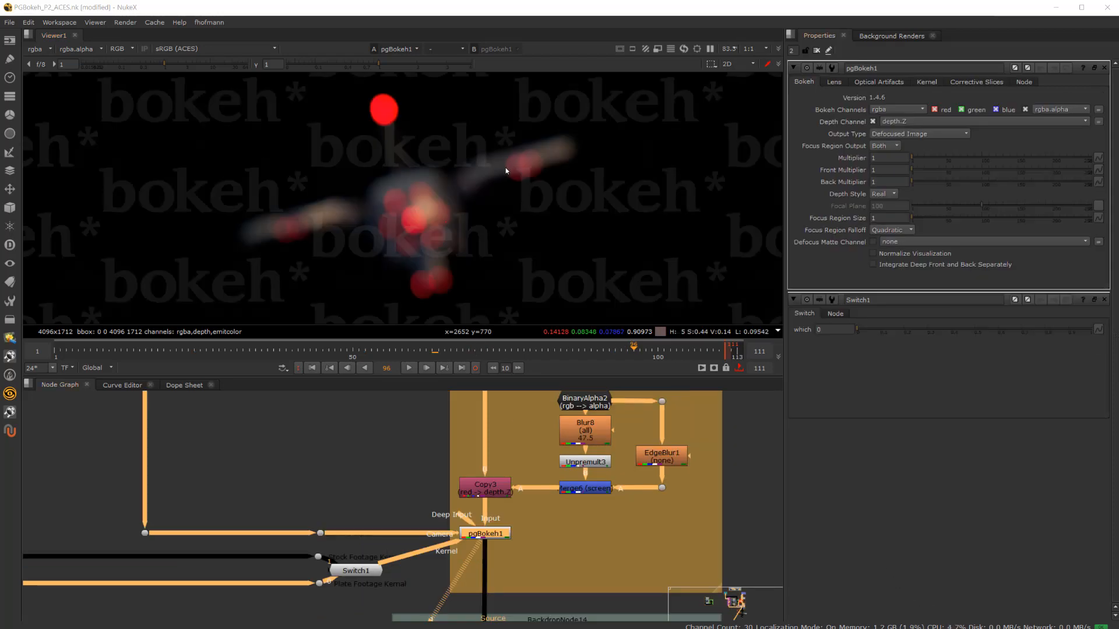
- Examine the red bokeh discs on the defocused drone up close in the viewer
{"action": "scroll", "coordinate": [505, 167], "scroll_direction": "up", "scroll_amount": 8}
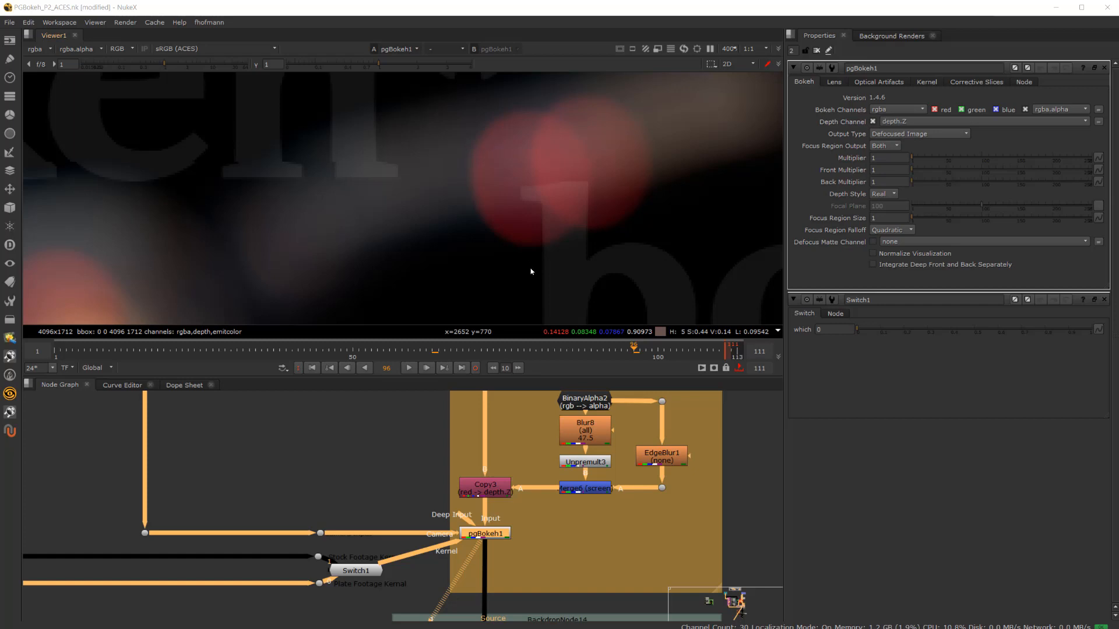
{"action": "scroll", "coordinate": [327, 227], "scroll_direction": "down", "scroll_amount": 6}
{"action": "scroll", "coordinate": [273, 218], "scroll_direction": "up", "scroll_amount": 4}
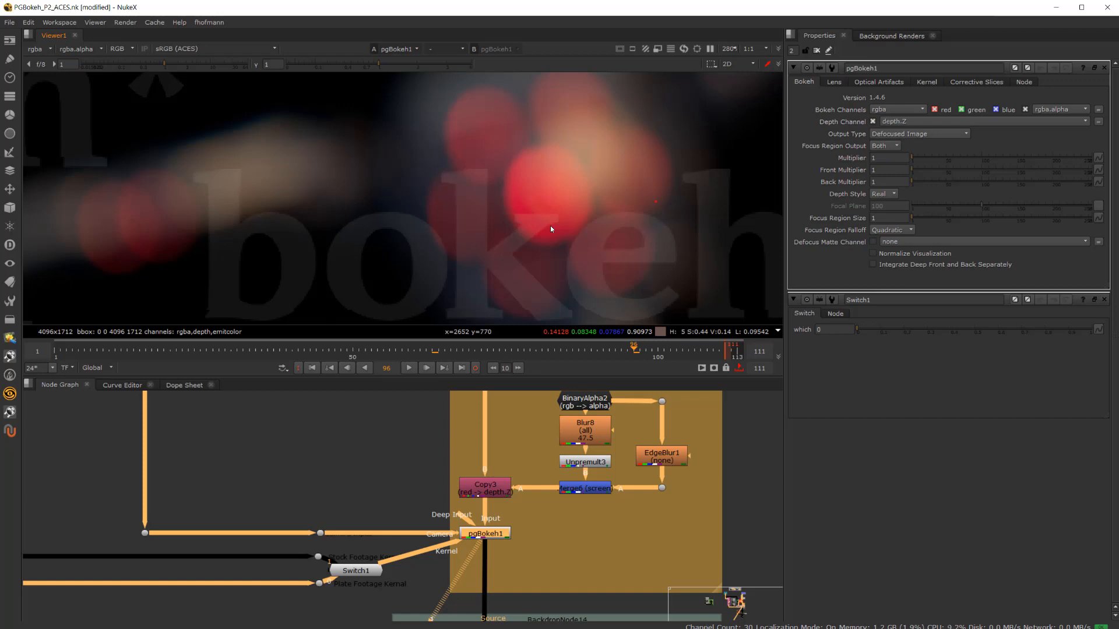
- Go back to the camera solve section and reopen Camera1's projection settings to check its focal distance at this frame
{"action": "scroll", "coordinate": [525, 543], "scroll_direction": "down", "scroll_amount": 3}
{"action": "middle_click_drag", "start_coordinate": [525, 543], "coordinate": [487, 465]}
{"action": "middle_click_drag", "start_coordinate": [498, 521], "coordinate": [514, 602]}
{"action": "middle_click_drag", "start_coordinate": [445, 553], "coordinate": [477, 601]}
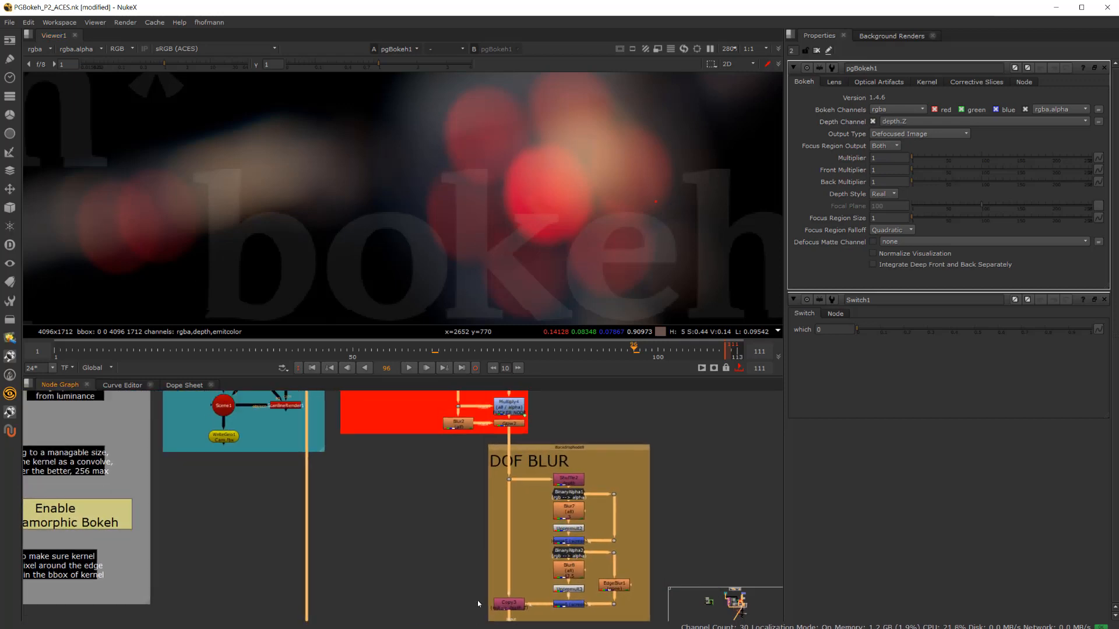
{"action": "middle_click_drag", "start_coordinate": [466, 518], "coordinate": [548, 618]}
{"action": "scroll", "coordinate": [368, 449], "scroll_direction": "up", "scroll_amount": 3}
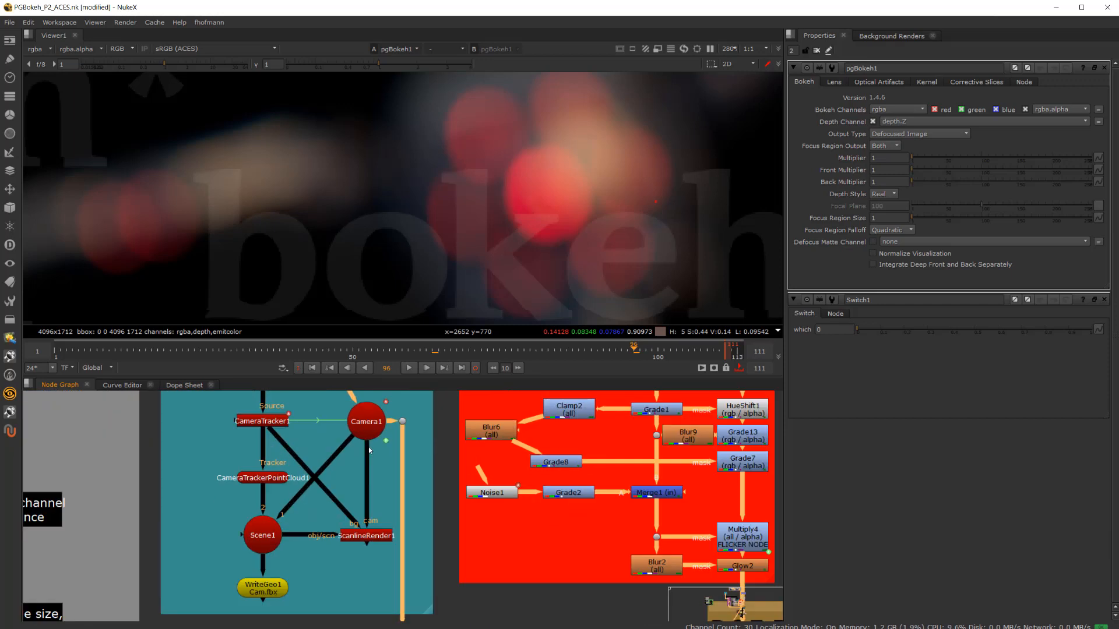
{"action": "left_click", "coordinate": [319, 418]}
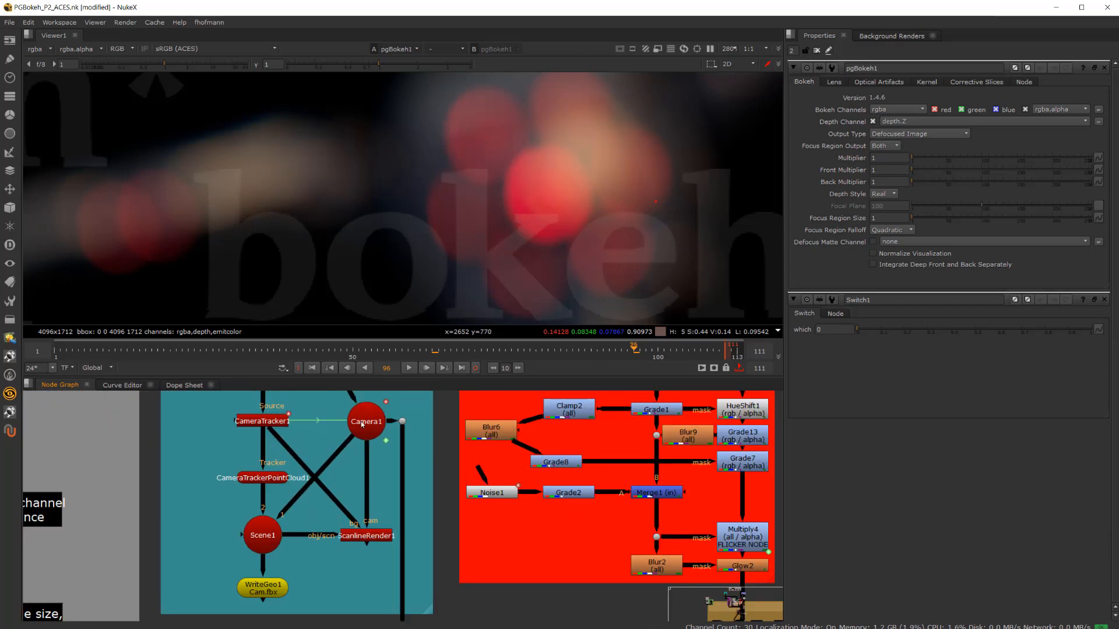
{"action": "left_click", "coordinate": [362, 424]}
{"action": "double_click", "coordinate": [362, 424]}
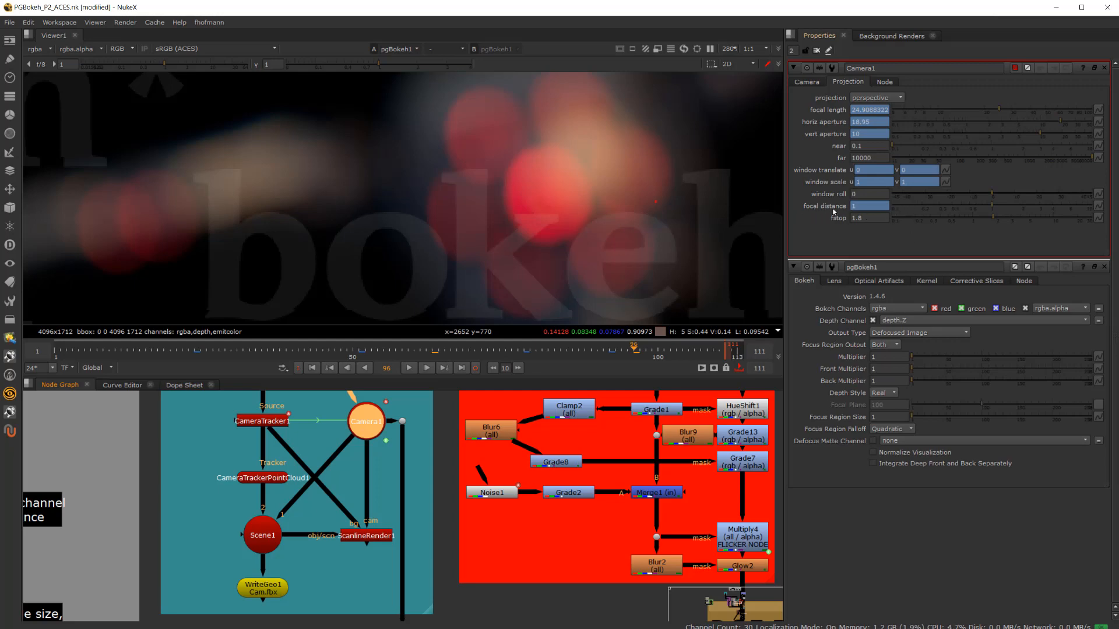
- Follow the node tree from pgBokeh1 down to the end and view the Write1 output
{"action": "scroll", "coordinate": [540, 582], "scroll_direction": "down", "scroll_amount": 5}
{"action": "scroll", "coordinate": [514, 491], "scroll_direction": "up", "scroll_amount": 5}
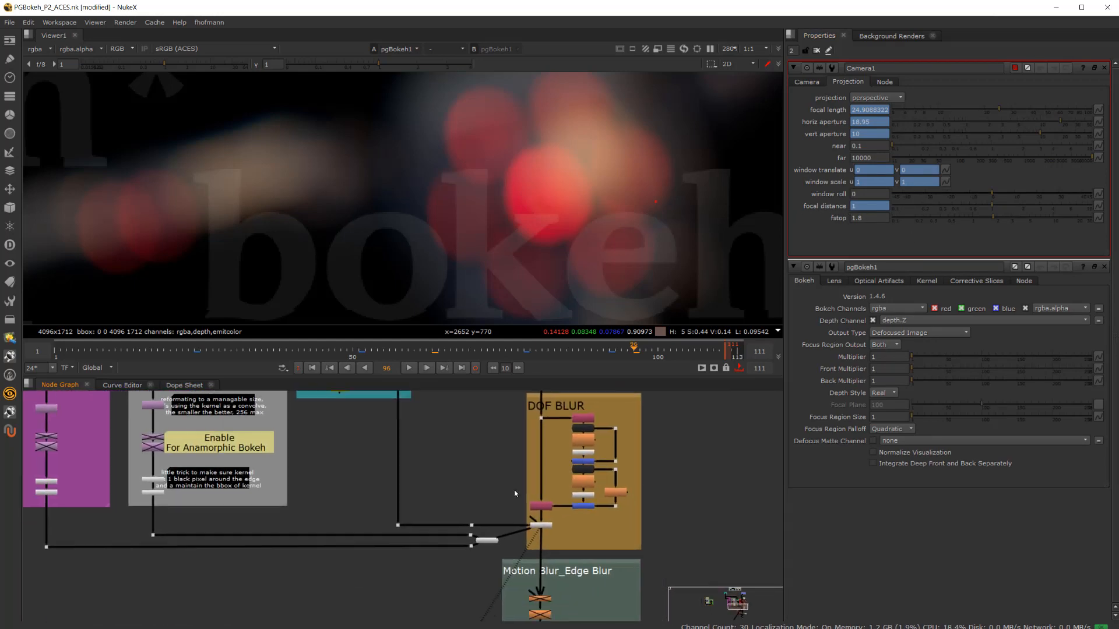
{"action": "scroll", "coordinate": [547, 523], "scroll_direction": "up", "scroll_amount": 2}
{"action": "left_click", "coordinate": [545, 531]}
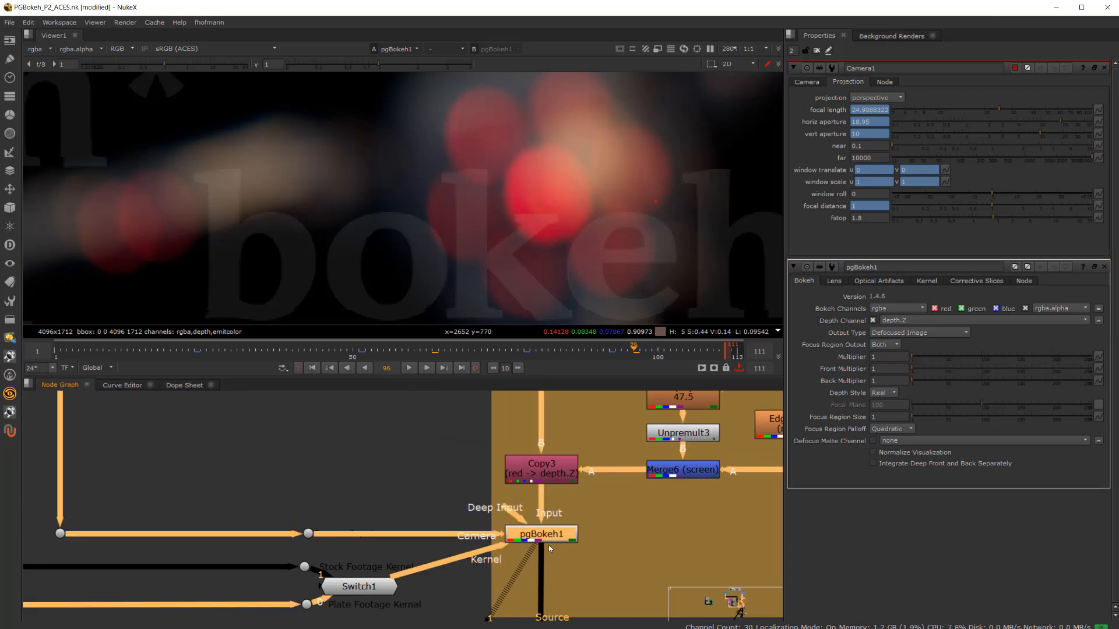
{"action": "scroll", "coordinate": [550, 548], "scroll_direction": "down", "scroll_amount": 3}
{"action": "middle_click_drag", "start_coordinate": [550, 547], "coordinate": [561, 360]}
{"action": "scroll", "coordinate": [561, 471], "scroll_direction": "up", "scroll_amount": 2}
{"action": "left_click", "coordinate": [547, 482]}
{"action": "key", "text": "1"}
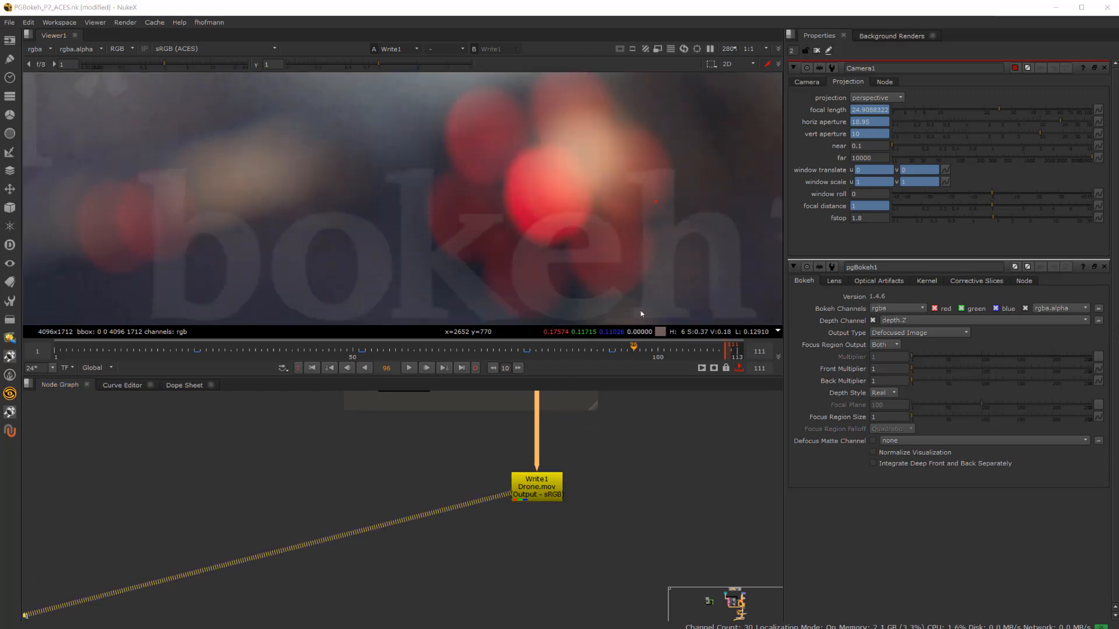
- Compare the CG drone's bokeh with the bokeh in the background plate in the final composite
{"action": "scroll", "coordinate": [583, 219], "scroll_direction": "down", "scroll_amount": 3}
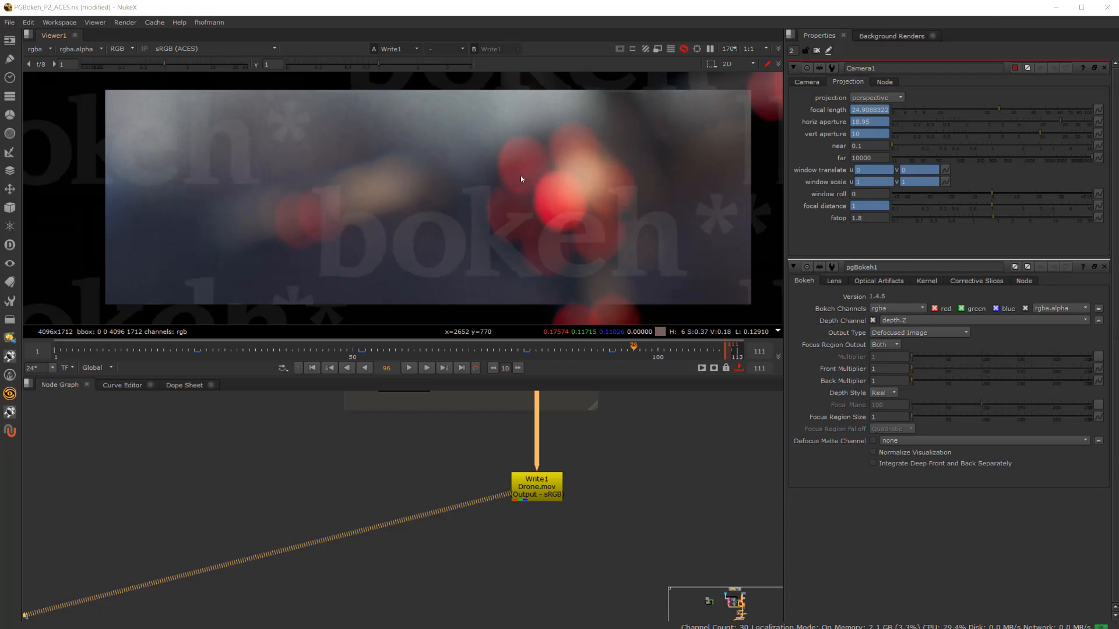
{"action": "scroll", "coordinate": [589, 188], "scroll_direction": "down", "scroll_amount": 1}
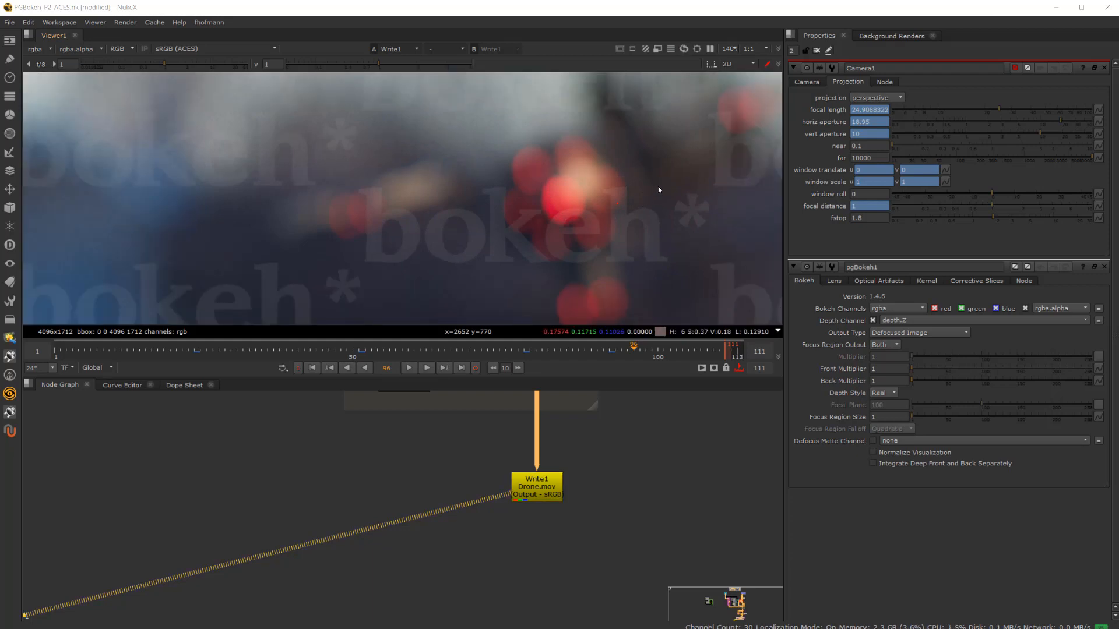
{"action": "middle_click_drag", "start_coordinate": [658, 186], "coordinate": [367, 250]}
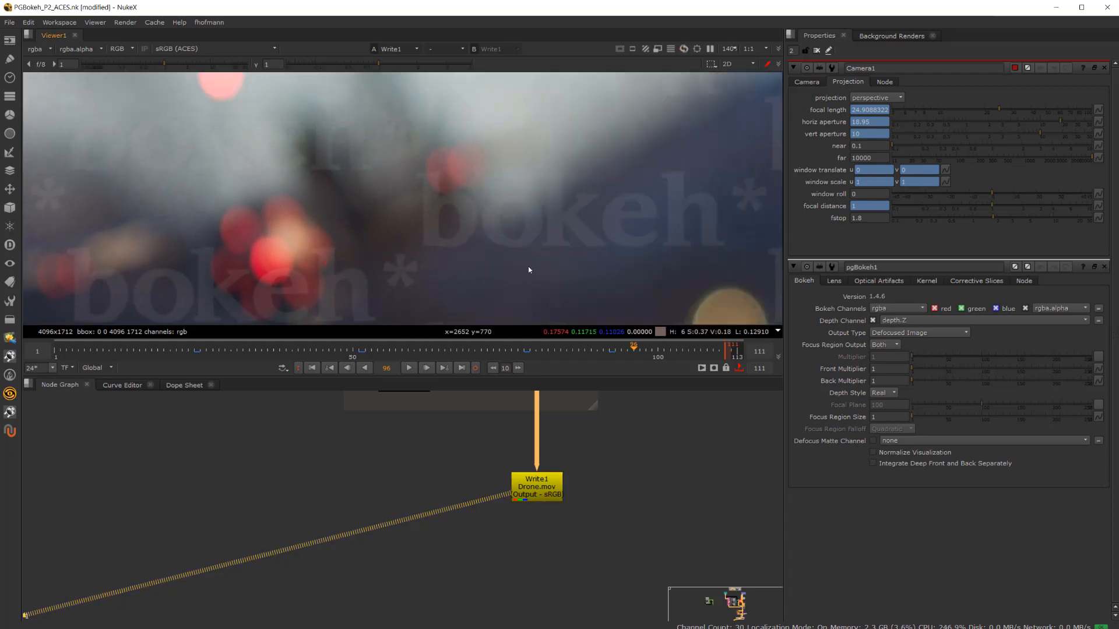
{"action": "middle_click_drag", "start_coordinate": [528, 269], "coordinate": [468, 227]}
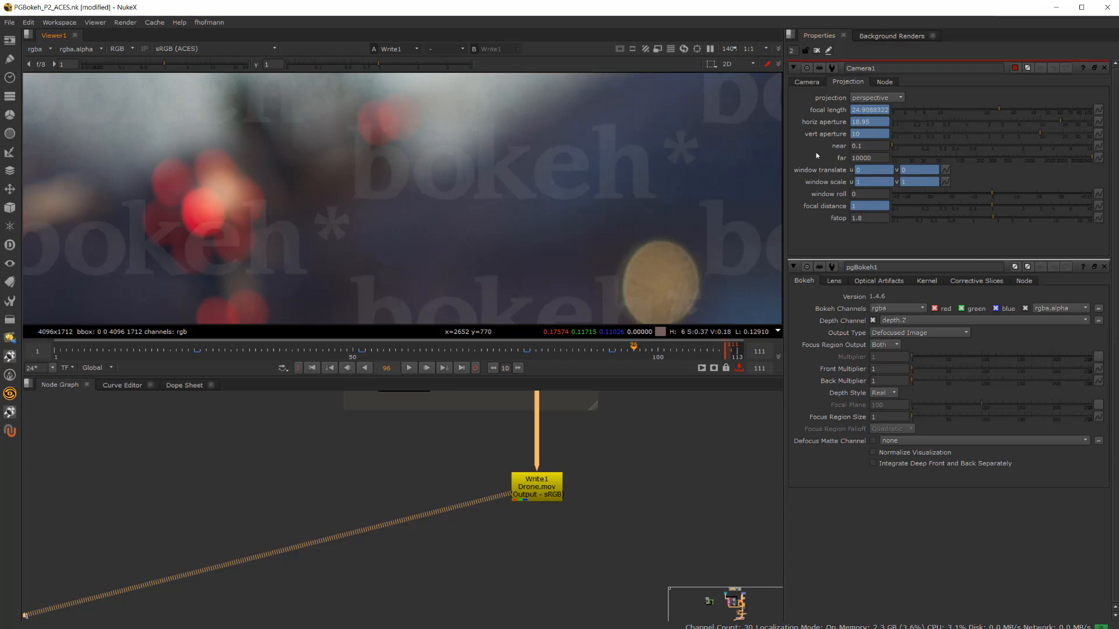
- Reopen pgBokeh1's properties and review its Lens, Optical Artifacts and Kernel settings
{"action": "scroll", "coordinate": [583, 483], "scroll_direction": "down", "scroll_amount": 5}
{"action": "scroll", "coordinate": [550, 468], "scroll_direction": "up", "scroll_amount": 5}
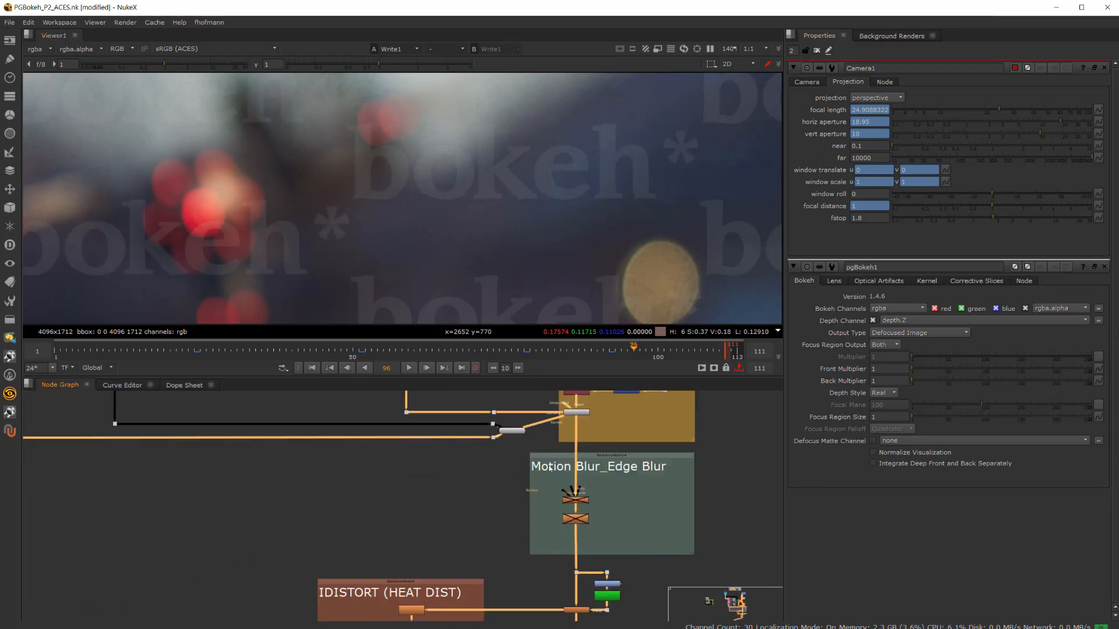
{"action": "scroll", "coordinate": [550, 468], "scroll_direction": "up", "scroll_amount": 5}
{"action": "double_click", "coordinate": [554, 469]}
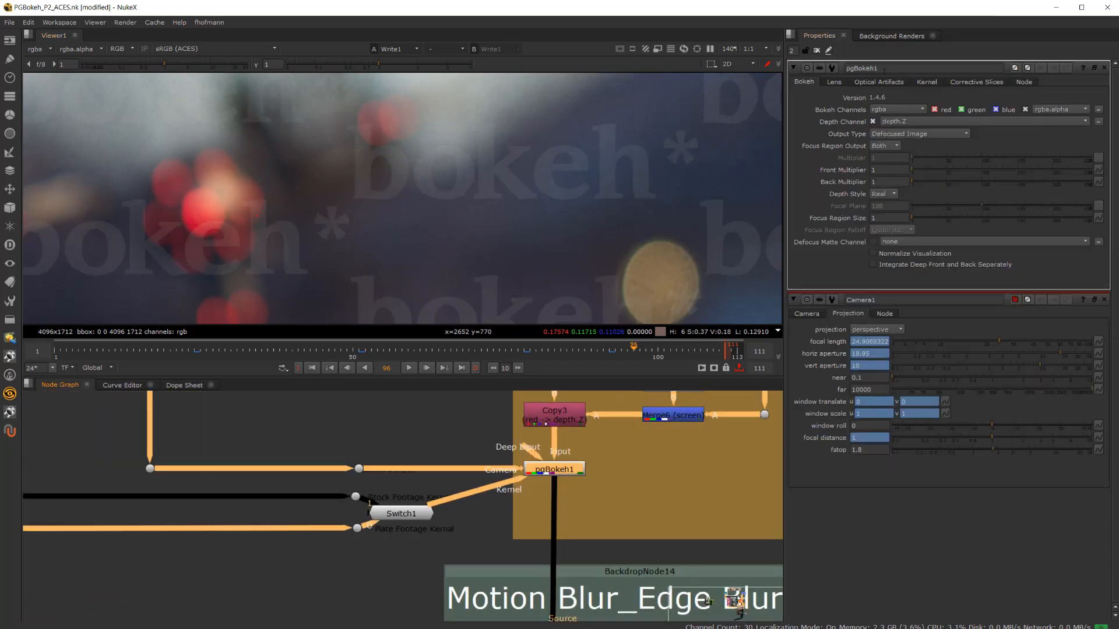
{"action": "left_click", "coordinate": [835, 86]}
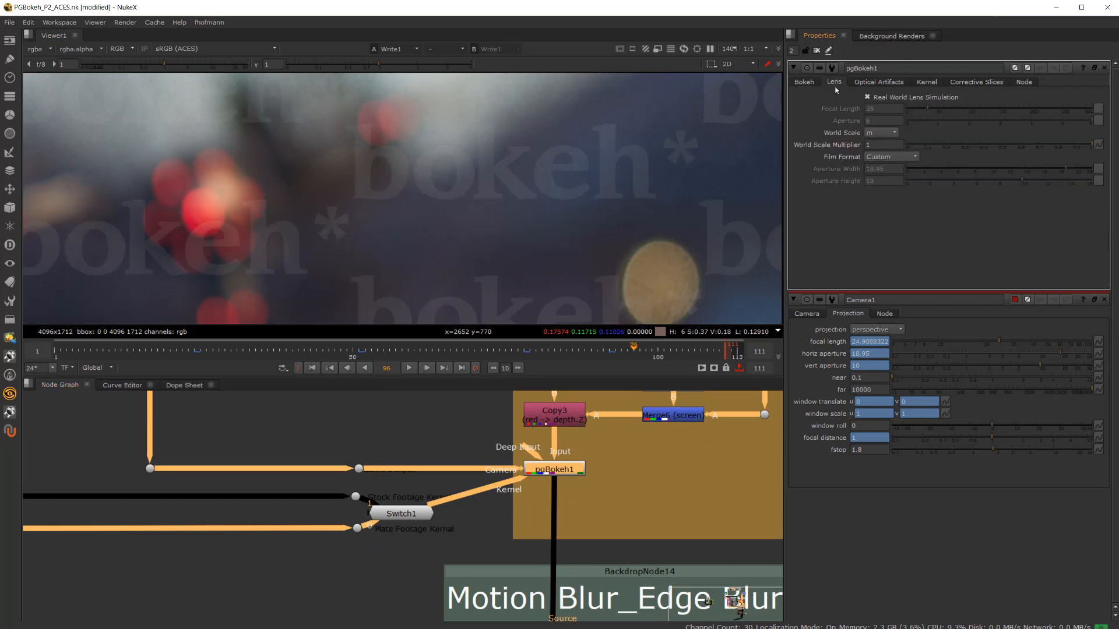
{"action": "left_click", "coordinate": [873, 82]}
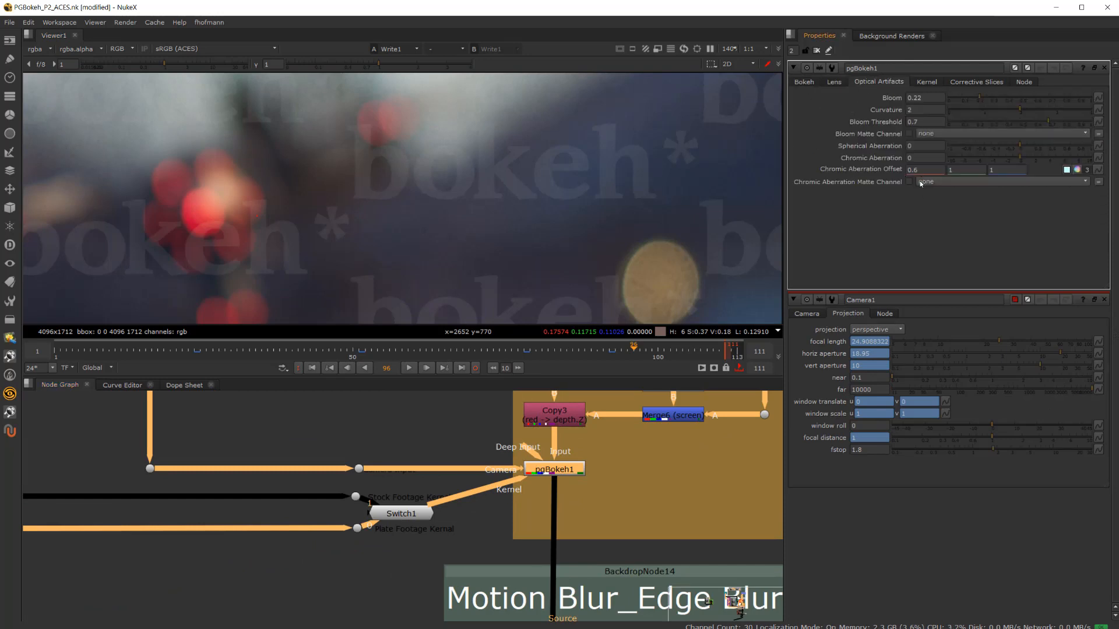
{"action": "left_click", "coordinate": [928, 83]}
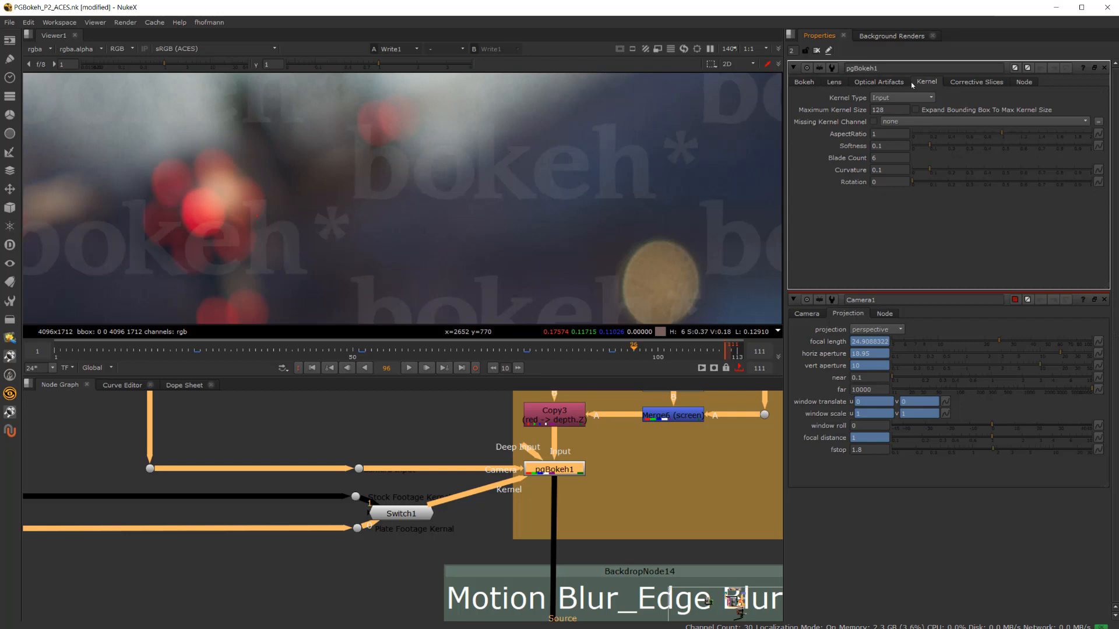
{"action": "left_click", "coordinate": [893, 81]}
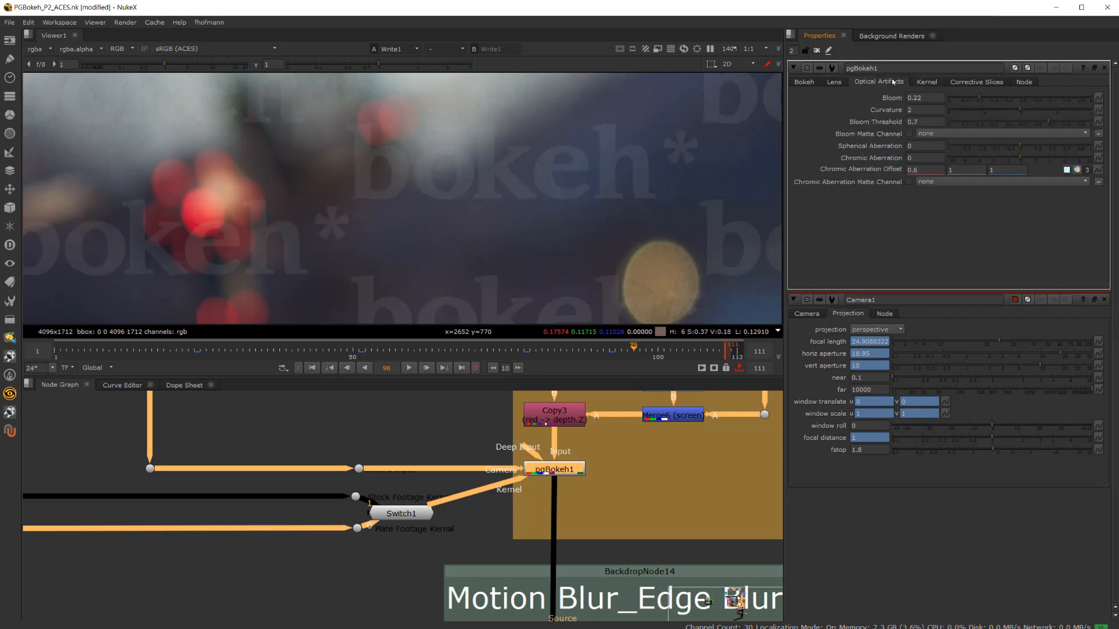
{"action": "left_click", "coordinate": [837, 83]}
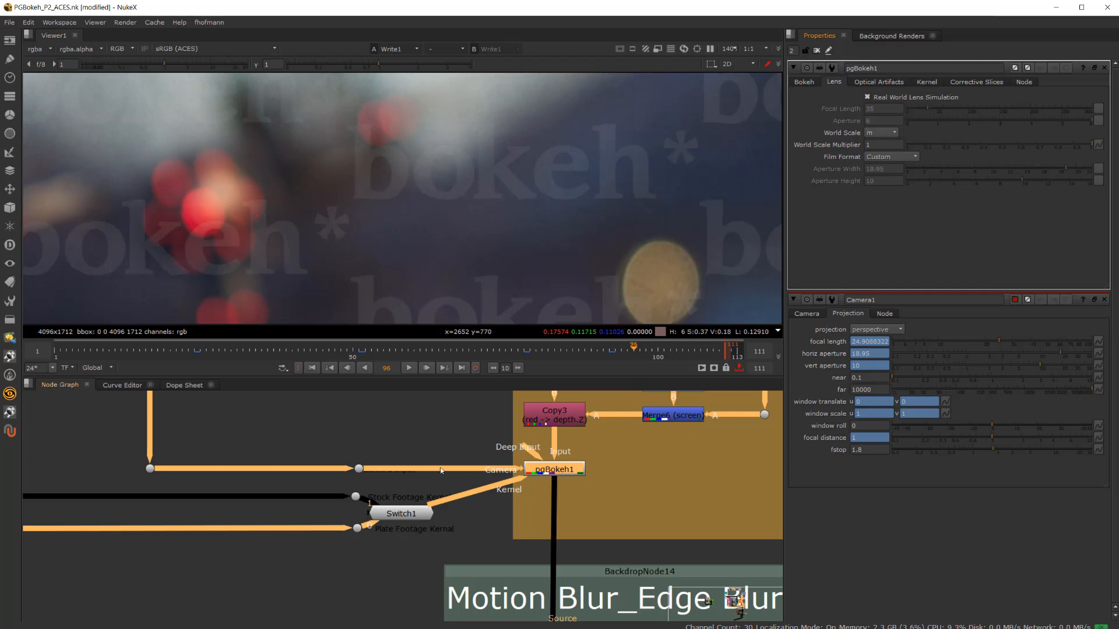
- Bring Camera1's projection settings back up beside pgBokeh1's Lens settings, then deselect the camera node
{"action": "scroll", "coordinate": [332, 539], "scroll_direction": "down", "scroll_amount": 5}
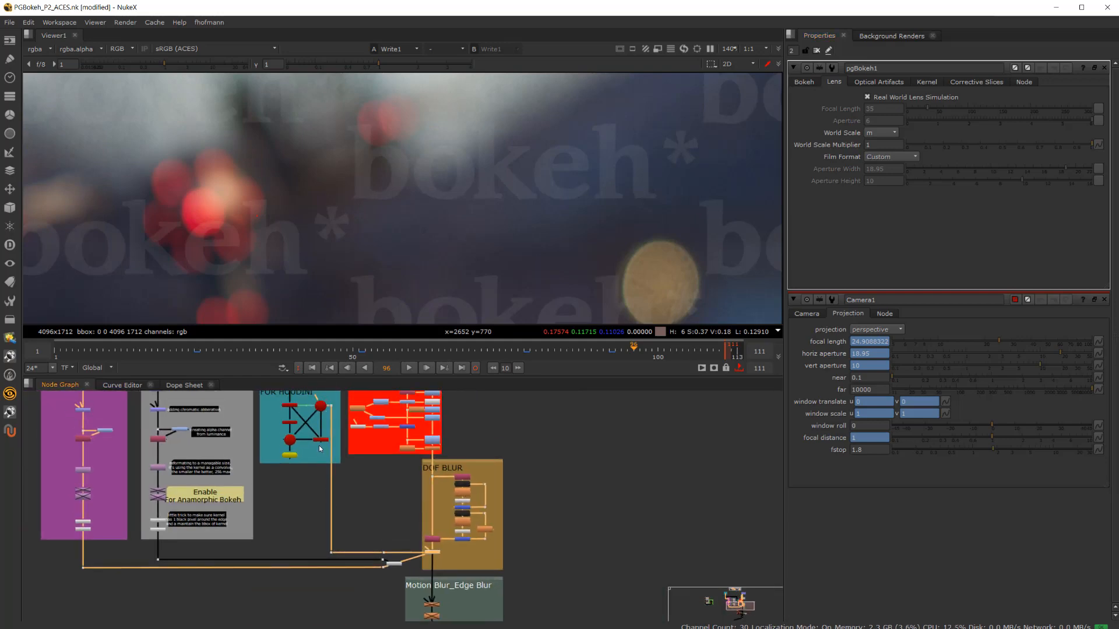
{"action": "scroll", "coordinate": [319, 448], "scroll_direction": "up", "scroll_amount": 6}
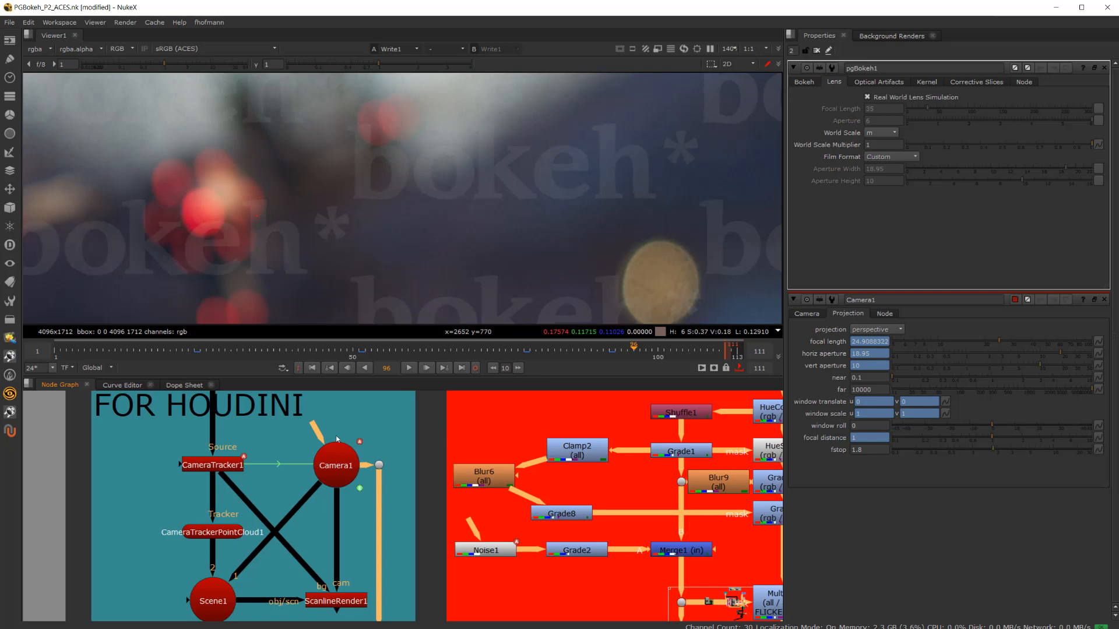
{"action": "double_click", "coordinate": [349, 464]}
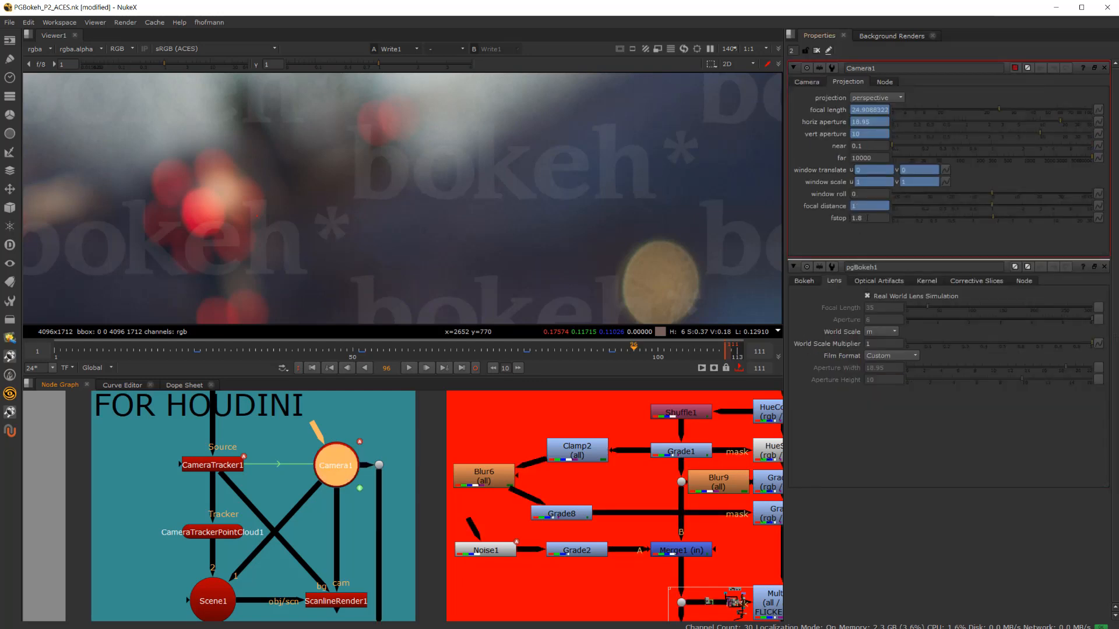
{"action": "left_click", "coordinate": [426, 457]}
{"action": "scroll", "coordinate": [425, 457], "scroll_direction": "down", "scroll_amount": 5}
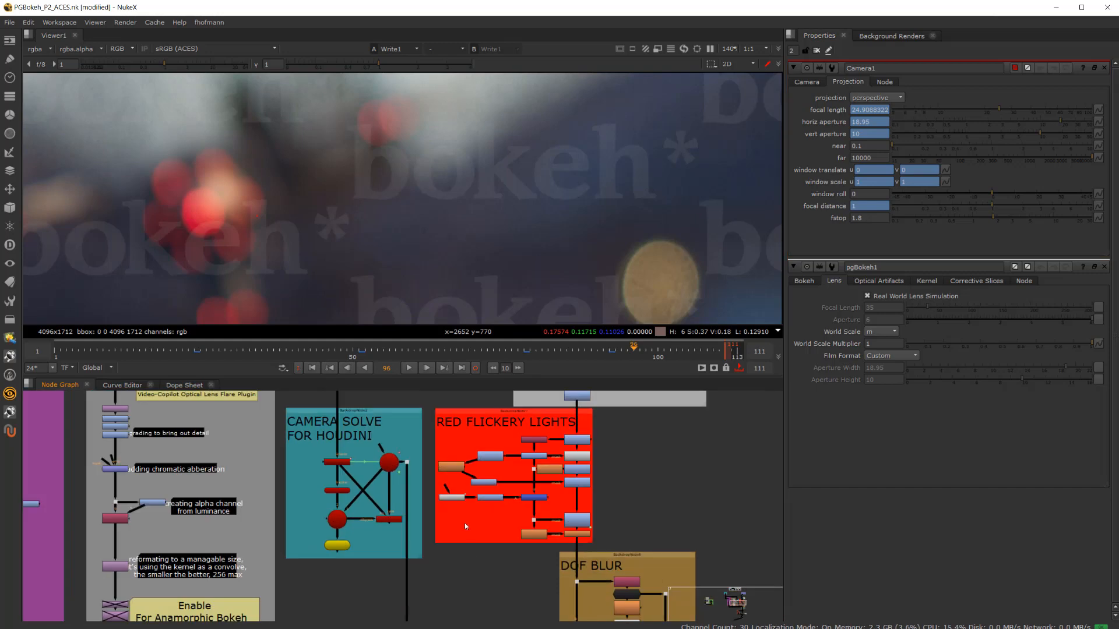
- Reopen pgBokeh1's properties in the DOF BLUR group and review its Bokeh, Lens, Optical Artifacts and Kernel settings
{"action": "middle_click_drag", "start_coordinate": [513, 584], "coordinate": [413, 422]}
{"action": "scroll", "coordinate": [456, 517], "scroll_direction": "up", "scroll_amount": 4}
{"action": "scroll", "coordinate": [456, 517], "scroll_direction": "down", "scroll_amount": 3}
{"action": "middle_click_drag", "start_coordinate": [442, 522], "coordinate": [421, 491]}
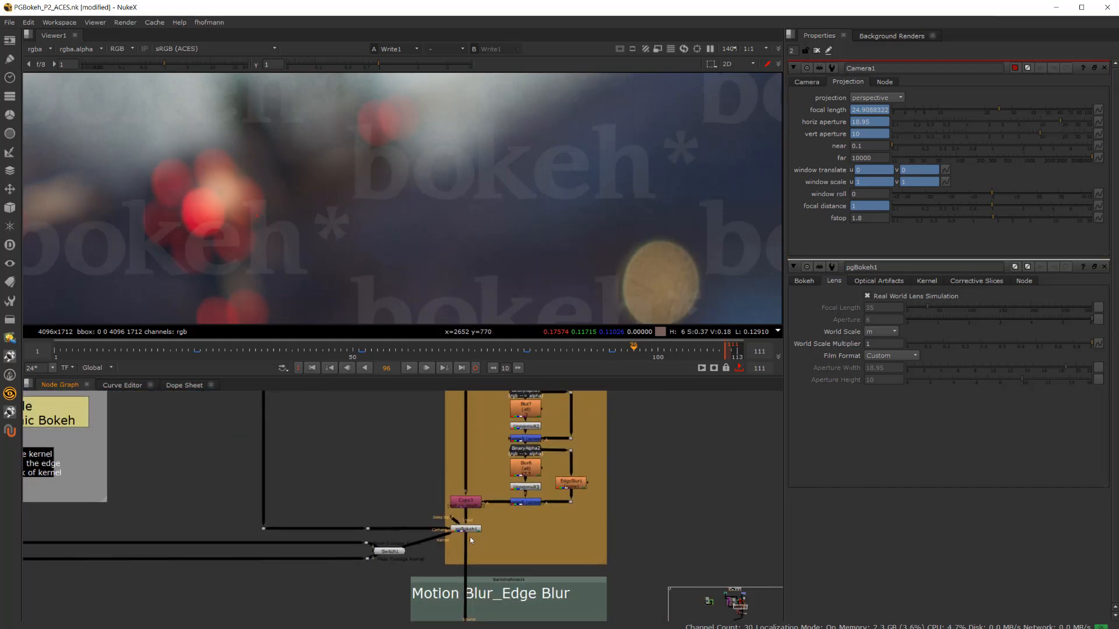
{"action": "scroll", "coordinate": [456, 543], "scroll_direction": "up", "scroll_amount": 4}
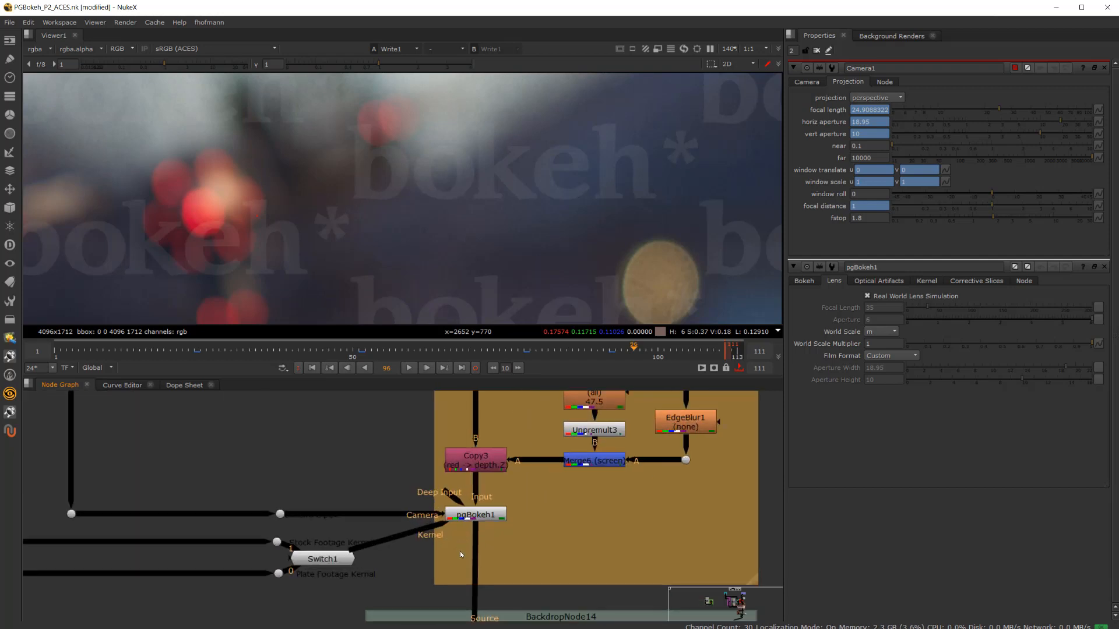
{"action": "double_click", "coordinate": [496, 518]}
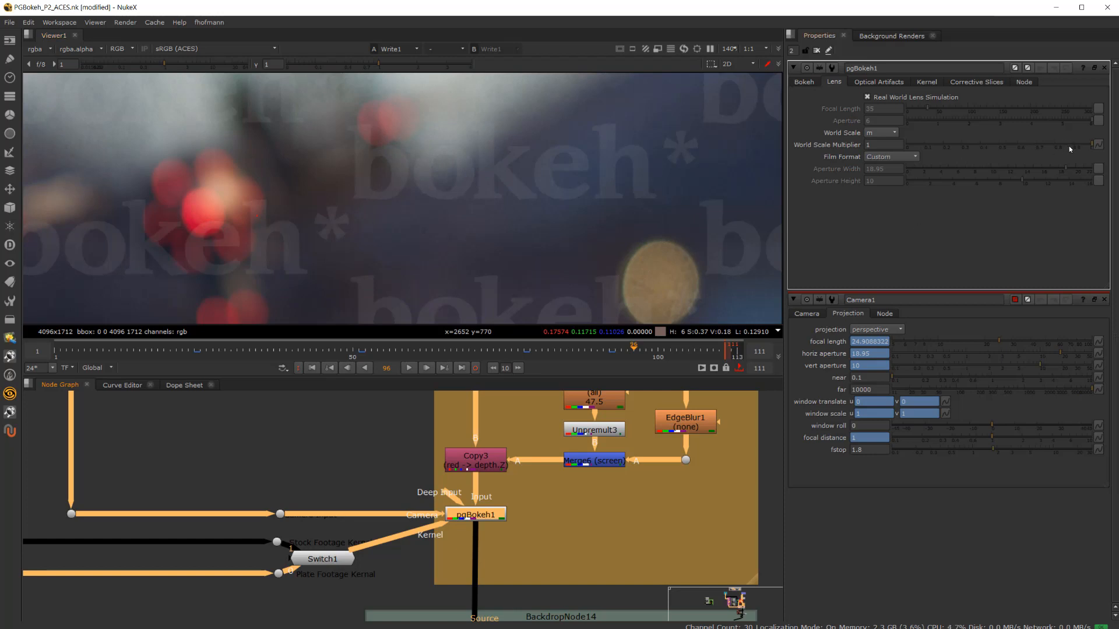
{"action": "left_click", "coordinate": [806, 82]}
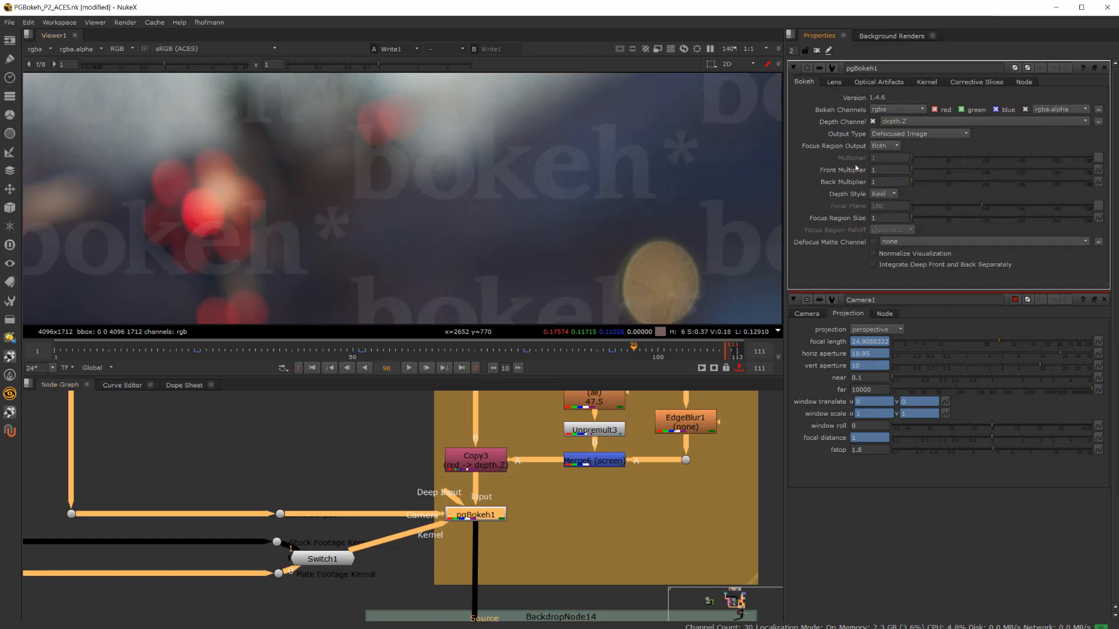
{"action": "left_click", "coordinate": [835, 82]}
{"action": "left_click", "coordinate": [855, 83]}
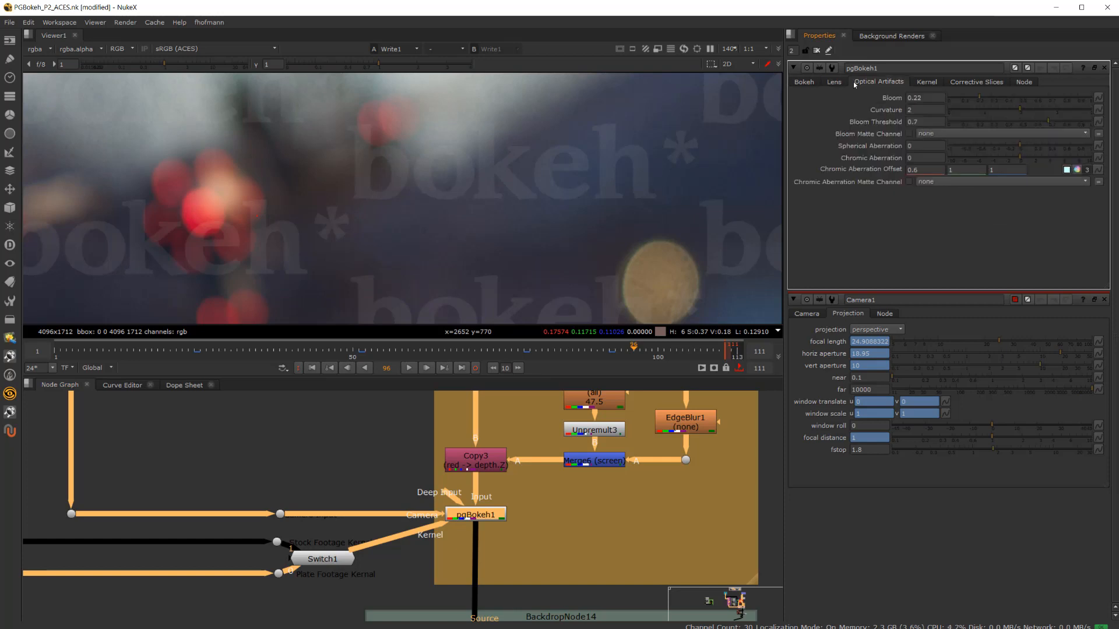
{"action": "left_click", "coordinate": [839, 85]}
{"action": "left_click", "coordinate": [865, 85]}
{"action": "left_click", "coordinate": [927, 84]}
{"action": "left_click", "coordinate": [835, 82]}
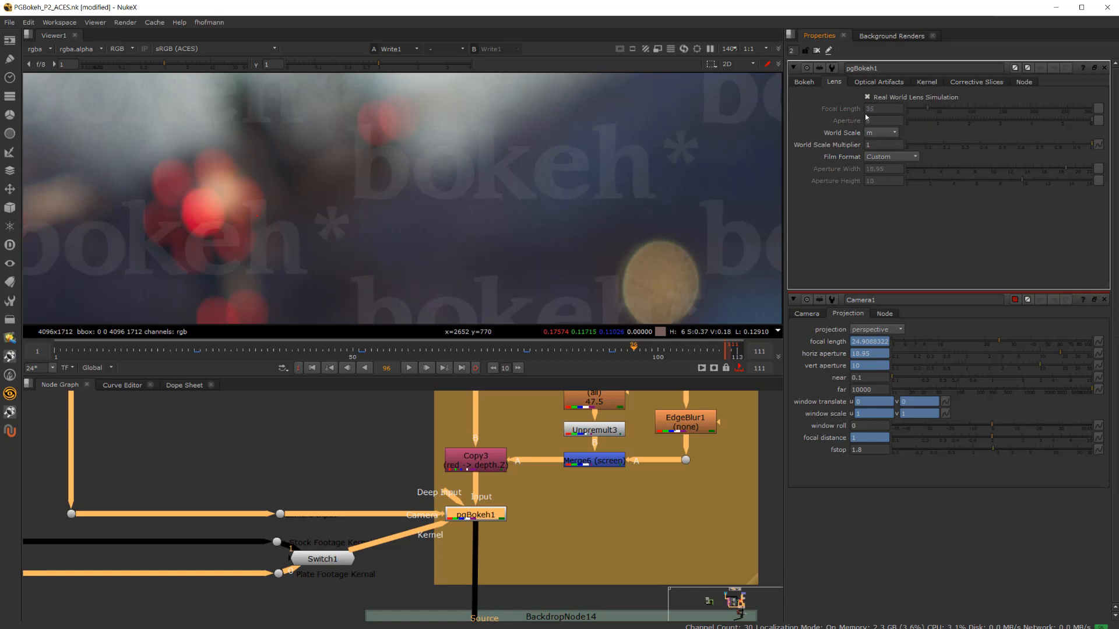
- Go back to the camera solve group and bring up Camera1's projection settings above pgBokeh1's Lens settings
{"action": "scroll", "coordinate": [373, 484], "scroll_direction": "down", "scroll_amount": 5}
{"action": "middle_click_drag", "start_coordinate": [365, 466], "coordinate": [501, 605]}
{"action": "scroll", "coordinate": [379, 408], "scroll_direction": "up", "scroll_amount": 3}
{"action": "scroll", "coordinate": [375, 403], "scroll_direction": "up", "scroll_amount": 5}
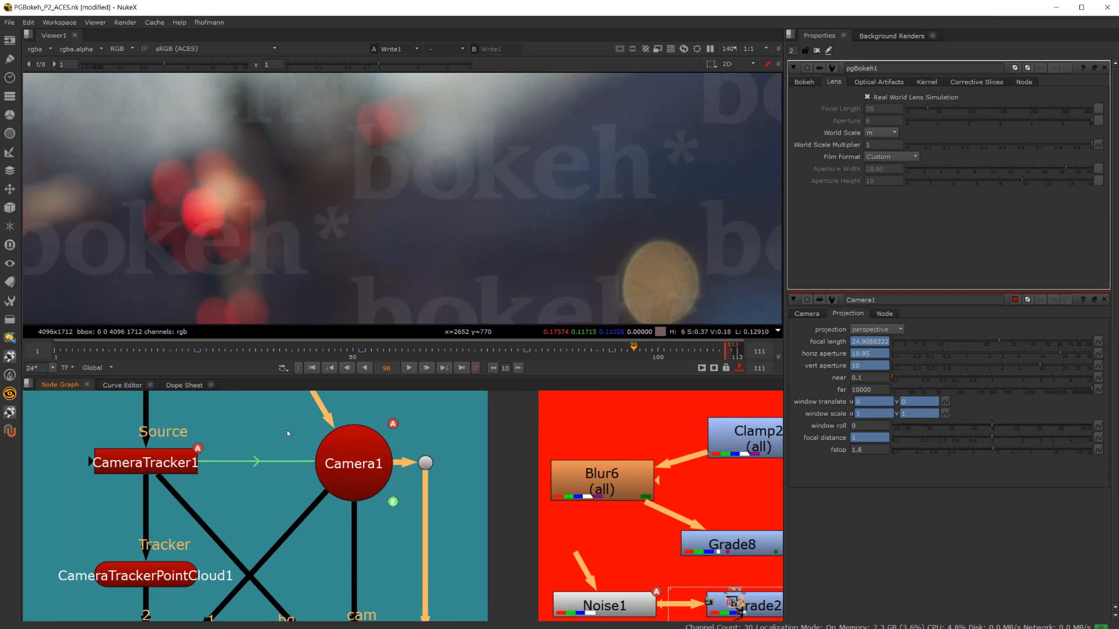
{"action": "left_click", "coordinate": [350, 470]}
{"action": "double_click", "coordinate": [350, 465]}
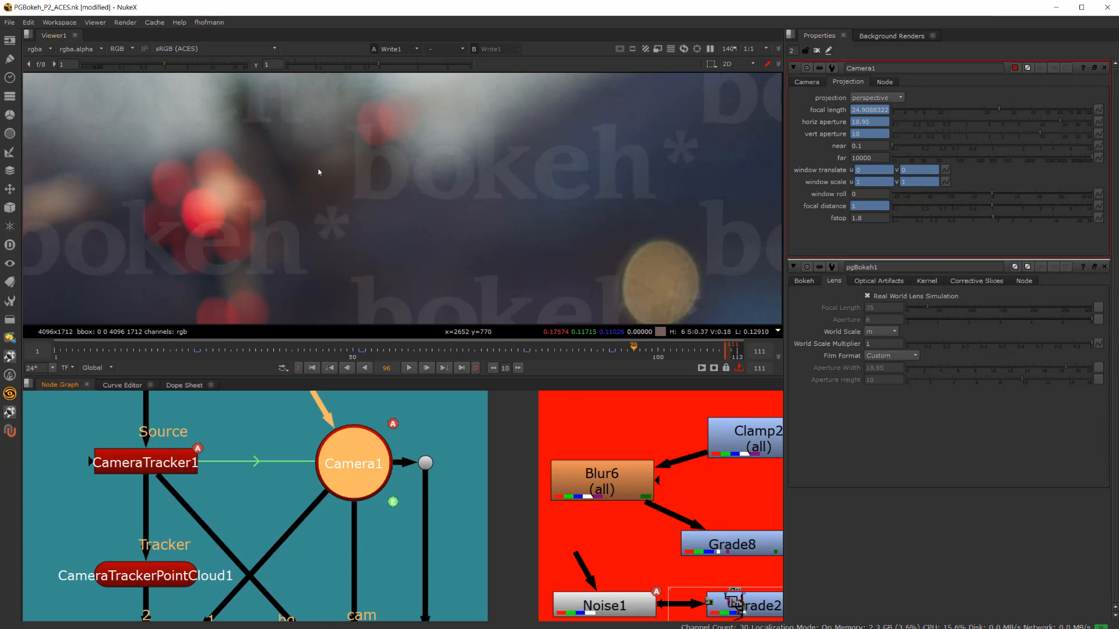
- Open Switch1's properties and set which to 1 so pgBokeh1 uses the Stock Footage Kernel
{"action": "scroll", "coordinate": [426, 503], "scroll_direction": "down", "scroll_amount": 7}
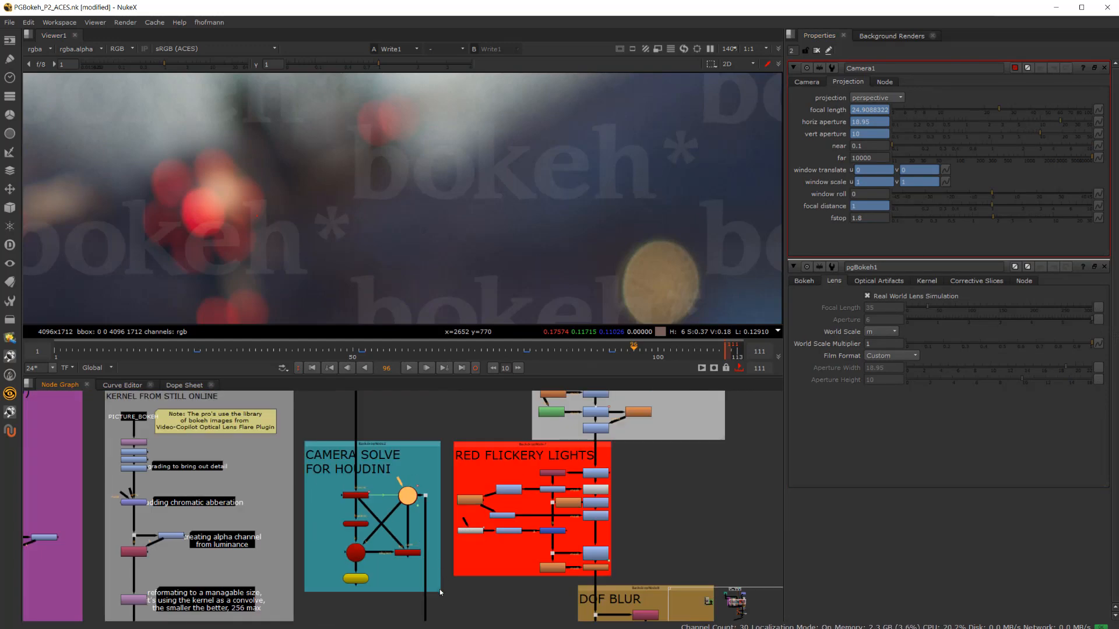
{"action": "scroll", "coordinate": [439, 589], "scroll_direction": "down", "scroll_amount": 3}
{"action": "middle_click_drag", "start_coordinate": [439, 589], "coordinate": [421, 416]}
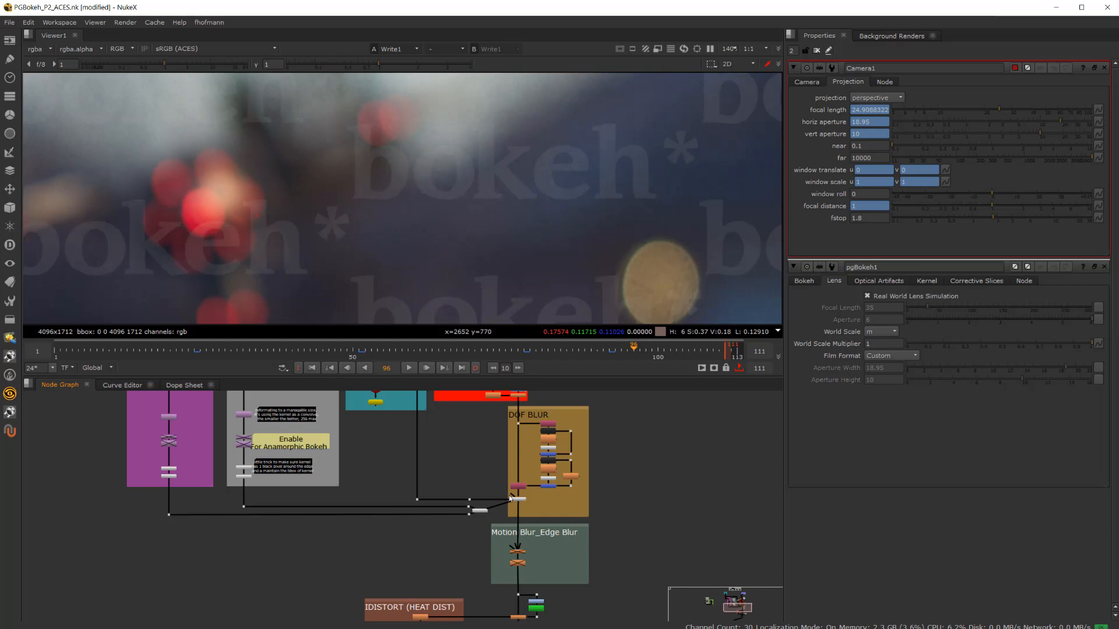
{"action": "scroll", "coordinate": [510, 498], "scroll_direction": "up", "scroll_amount": 5}
{"action": "double_click", "coordinate": [418, 526]}
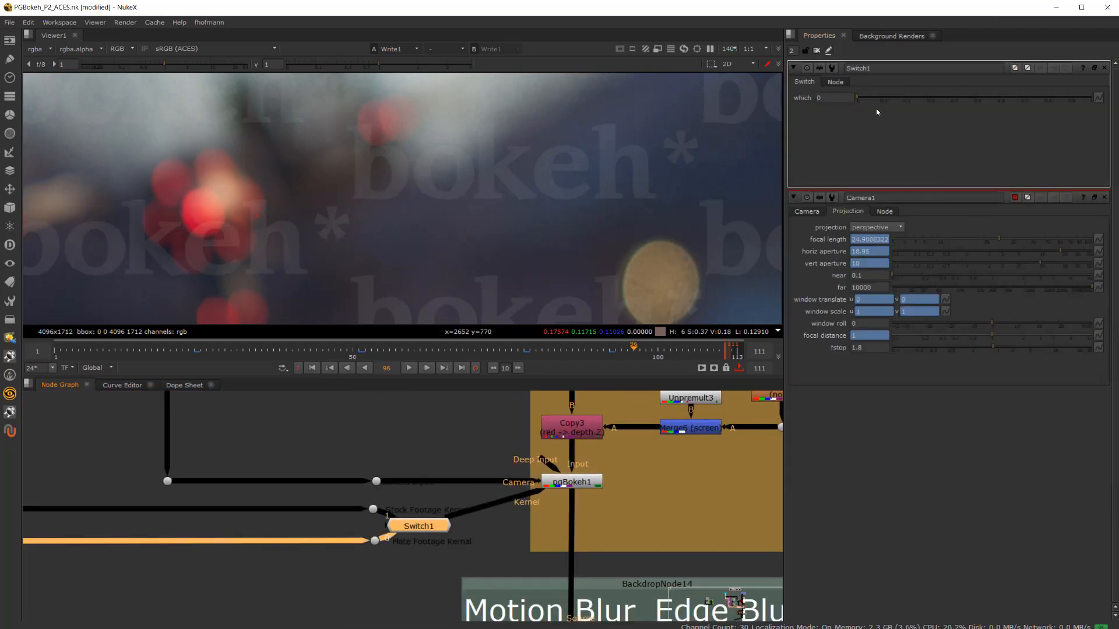
{"action": "left_click_drag", "start_coordinate": [857, 98], "coordinate": [1092, 98]}
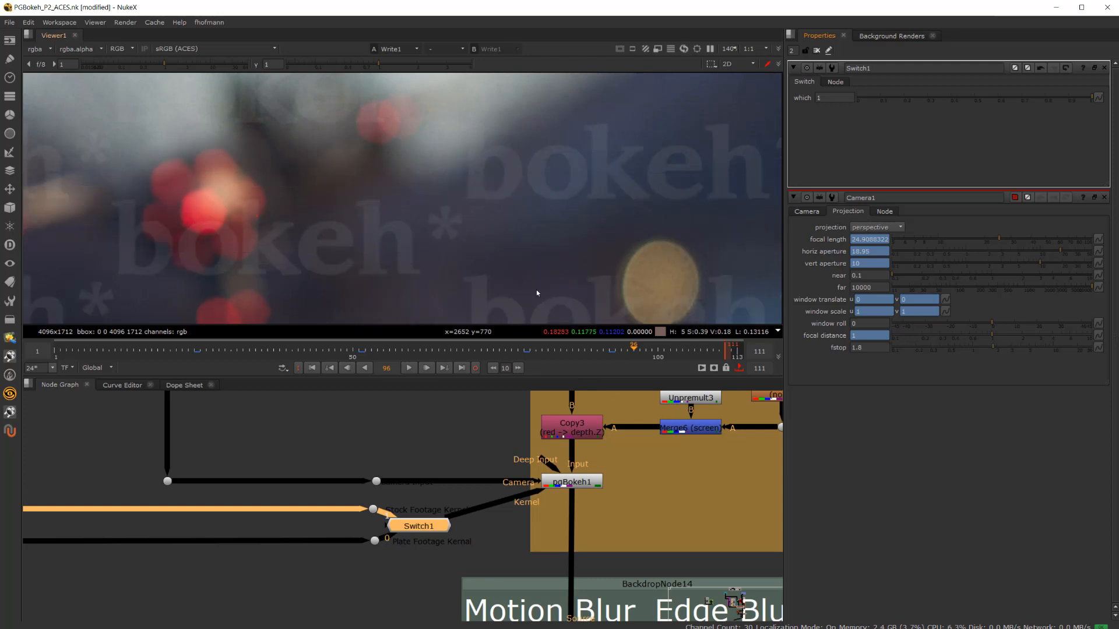
- Enable the two disabled anamorphic bokeh nodes in the stock kernel branch to preview the squeezed bokeh, and disable them again
{"action": "scroll", "coordinate": [250, 521], "scroll_direction": "down", "scroll_amount": 5}
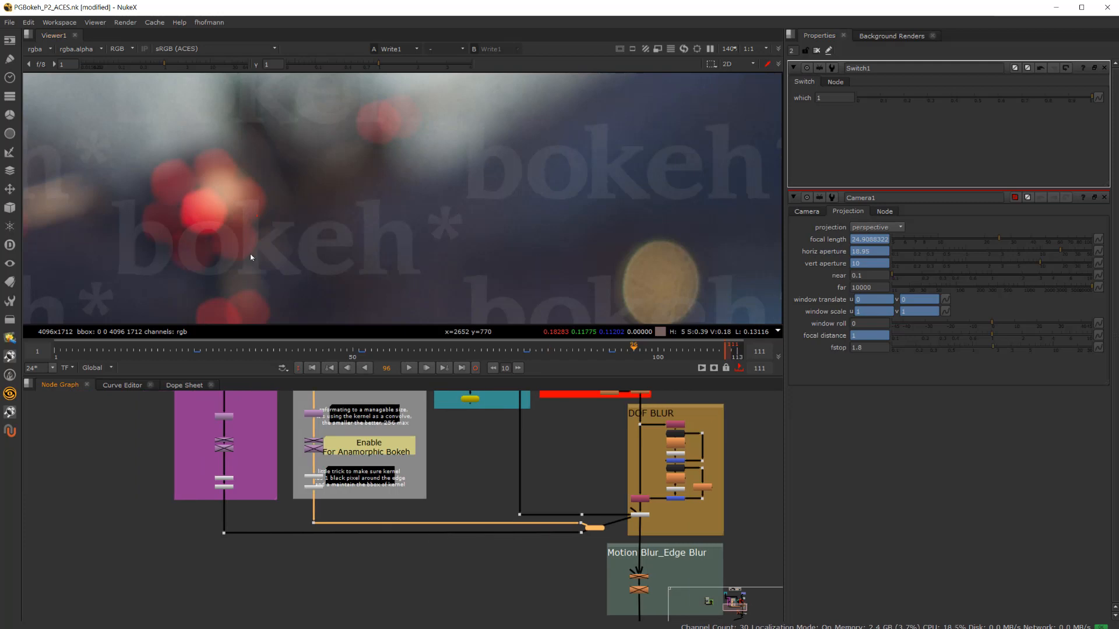
{"action": "scroll", "coordinate": [315, 497], "scroll_direction": "up", "scroll_amount": 4}
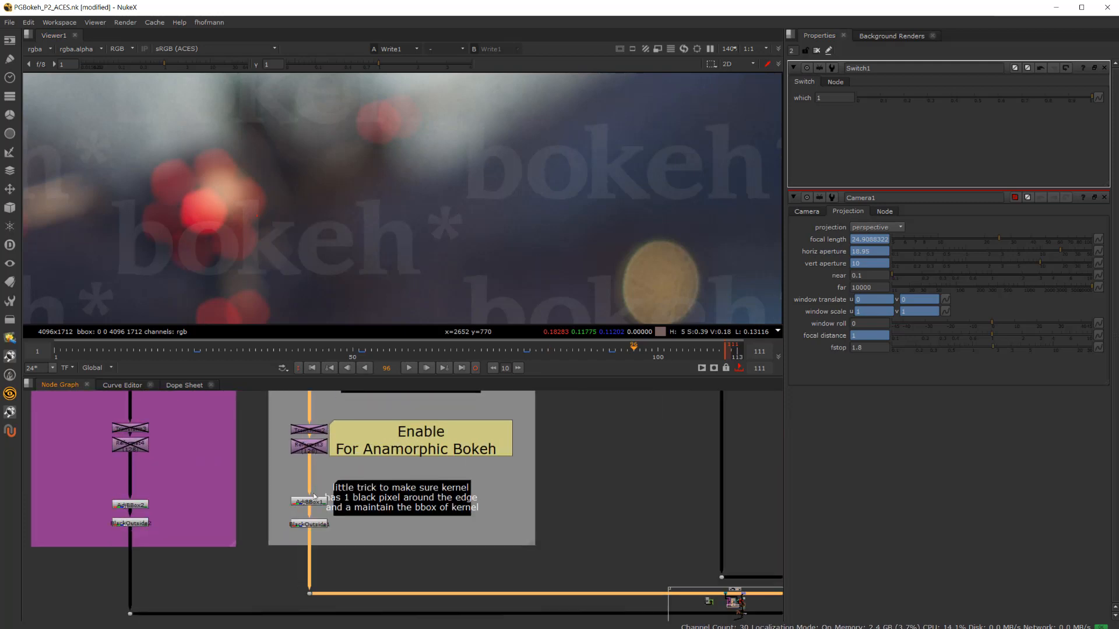
{"action": "left_click_drag", "start_coordinate": [265, 411], "coordinate": [342, 490]}
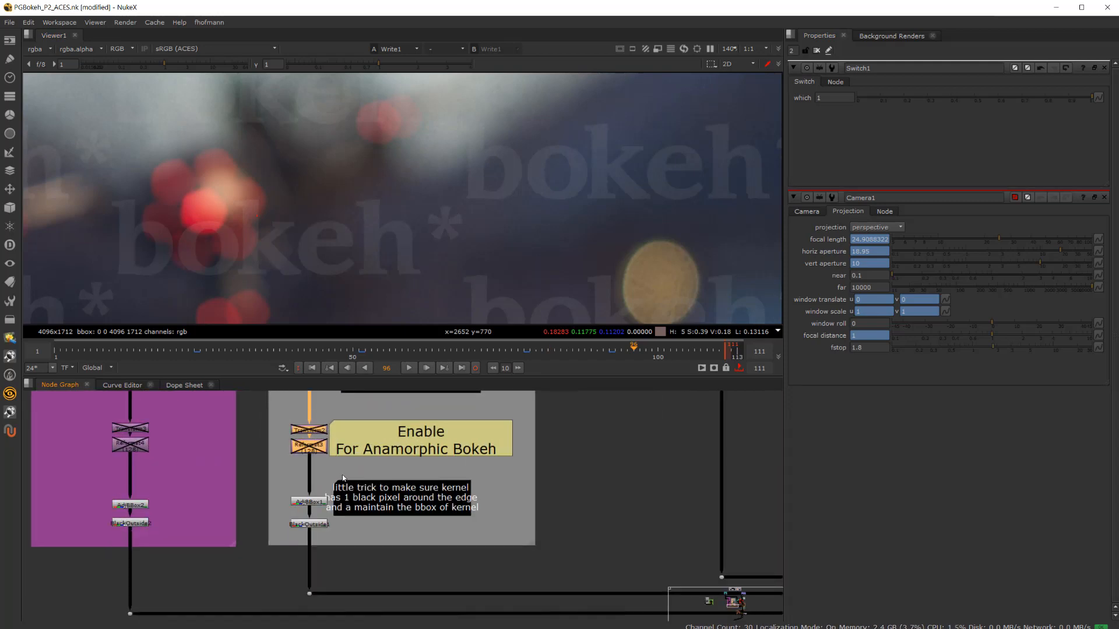
{"action": "key", "text": "d"}
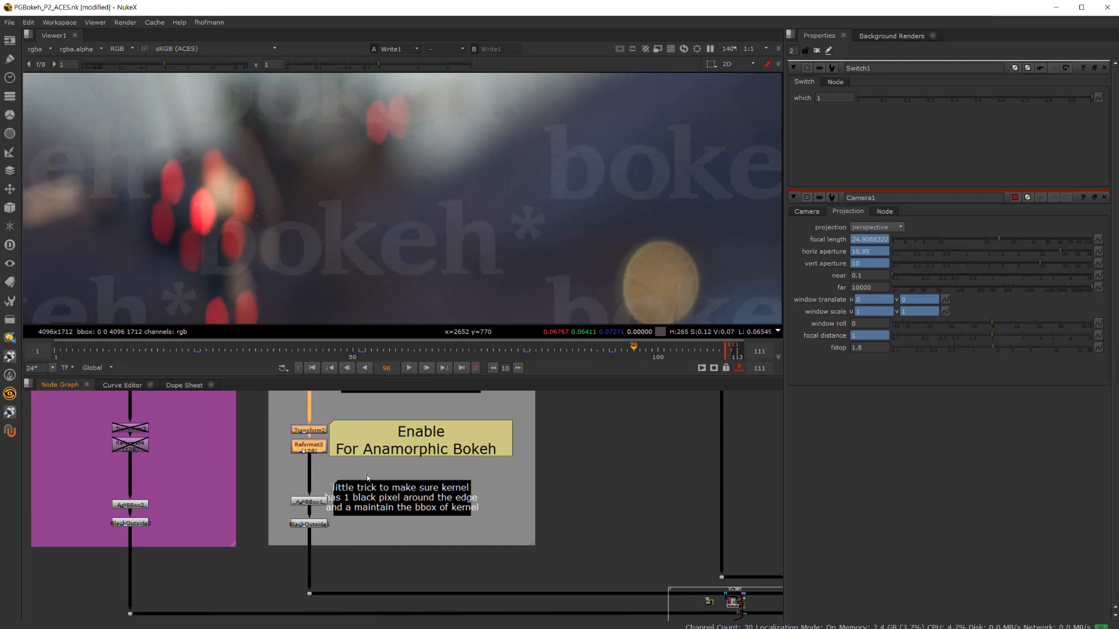
{"action": "key", "text": "d"}
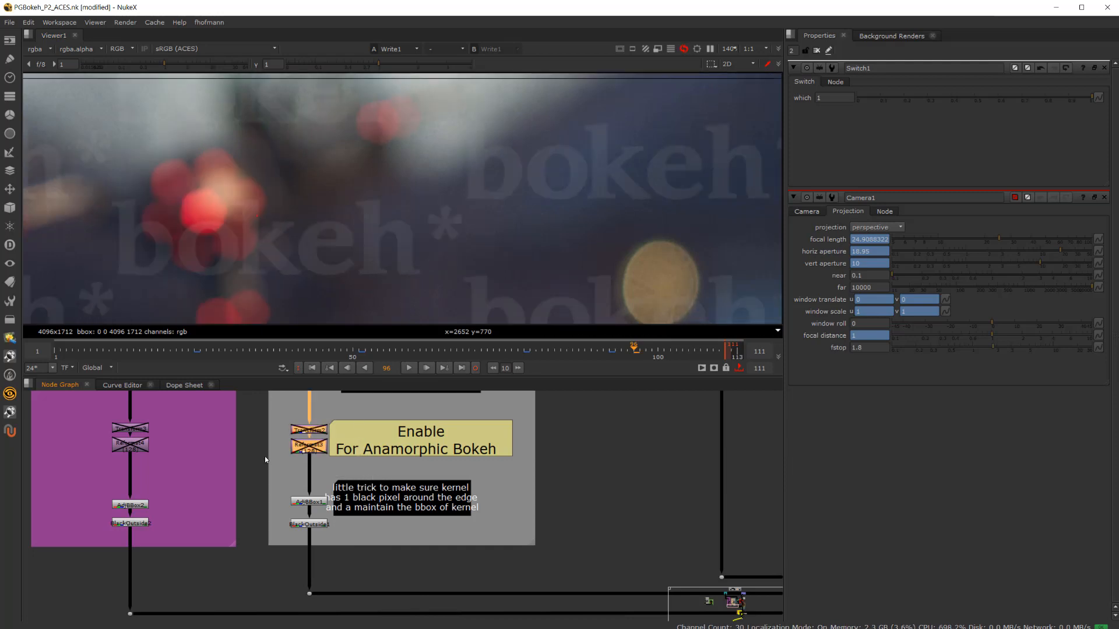
{"action": "left_click", "coordinate": [265, 456]}
- Set Switch1 back to the Plate Footage Kernel input
{"action": "scroll", "coordinate": [268, 456], "scroll_direction": "down", "scroll_amount": 5}
{"action": "middle_click_drag", "start_coordinate": [357, 487], "coordinate": [273, 489]}
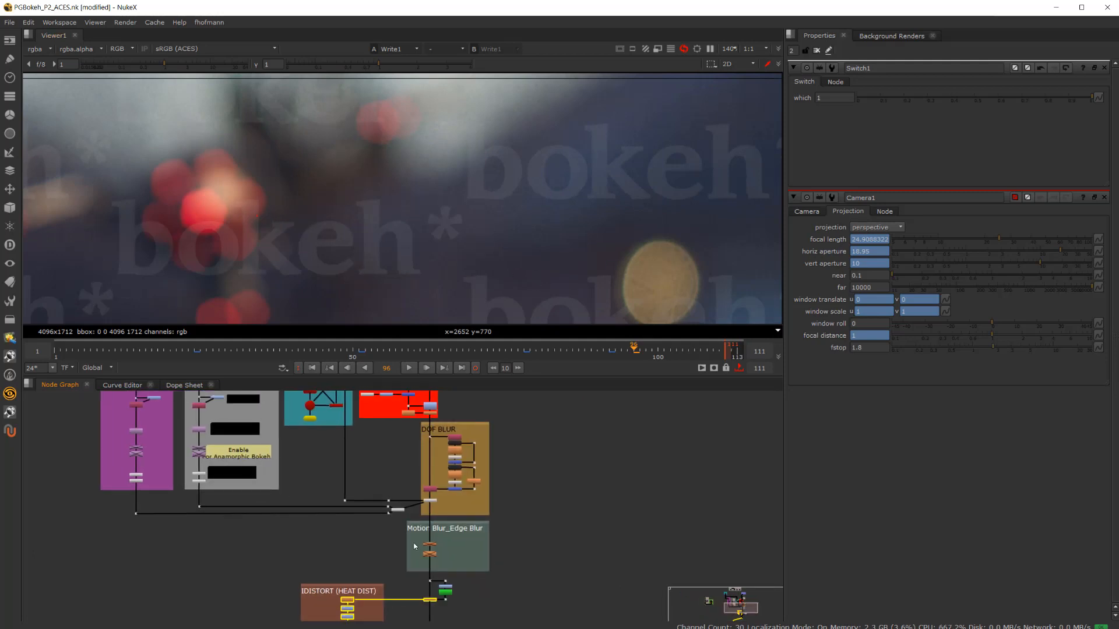
{"action": "scroll", "coordinate": [416, 601], "scroll_direction": "up", "scroll_amount": 2}
{"action": "scroll", "coordinate": [384, 520], "scroll_direction": "up", "scroll_amount": 5}
{"action": "left_click", "coordinate": [393, 514]}
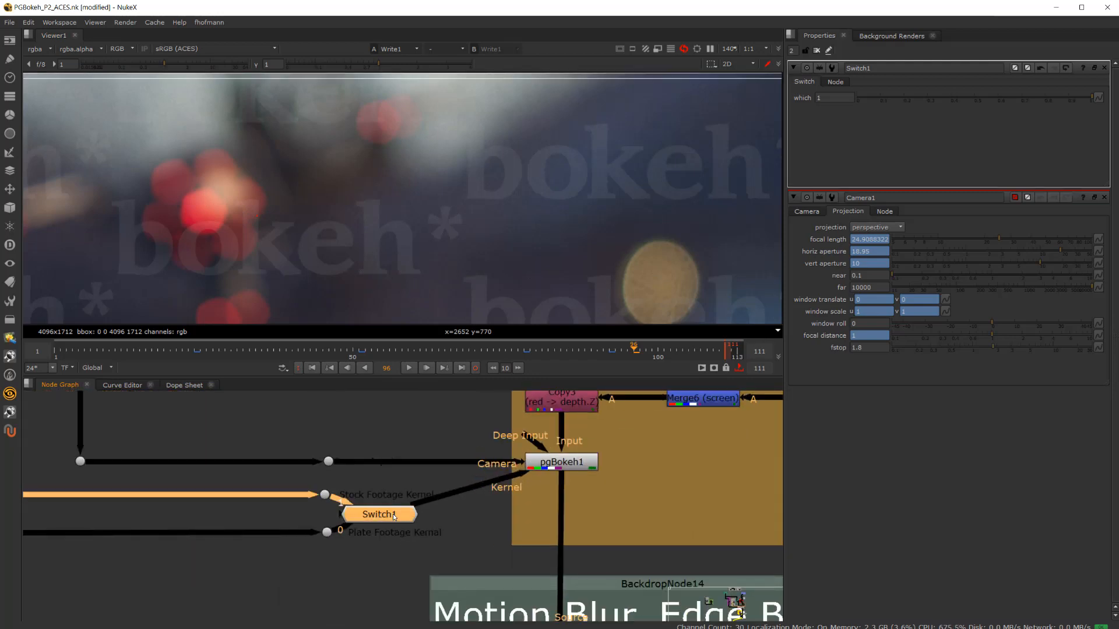
{"action": "left_click_drag", "start_coordinate": [897, 98], "coordinate": [697, 96]}
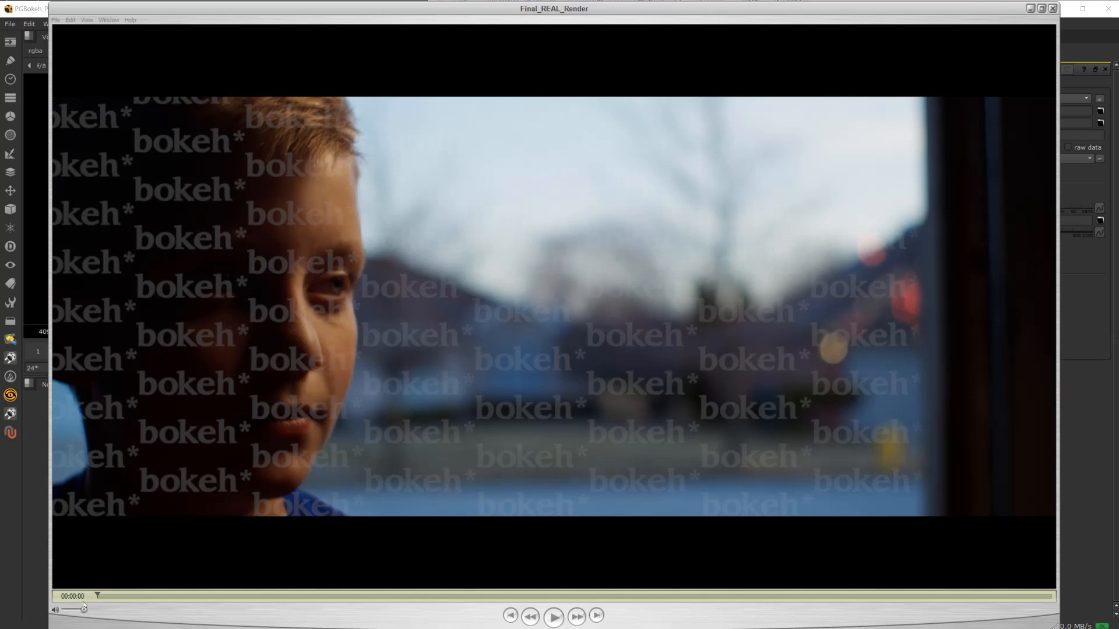
- Scrub through the first half of the Final_REAL_Render movie in the media player to review the defocused drone
{"action": "left_click_drag", "start_coordinate": [100, 593], "coordinate": [580, 608]}
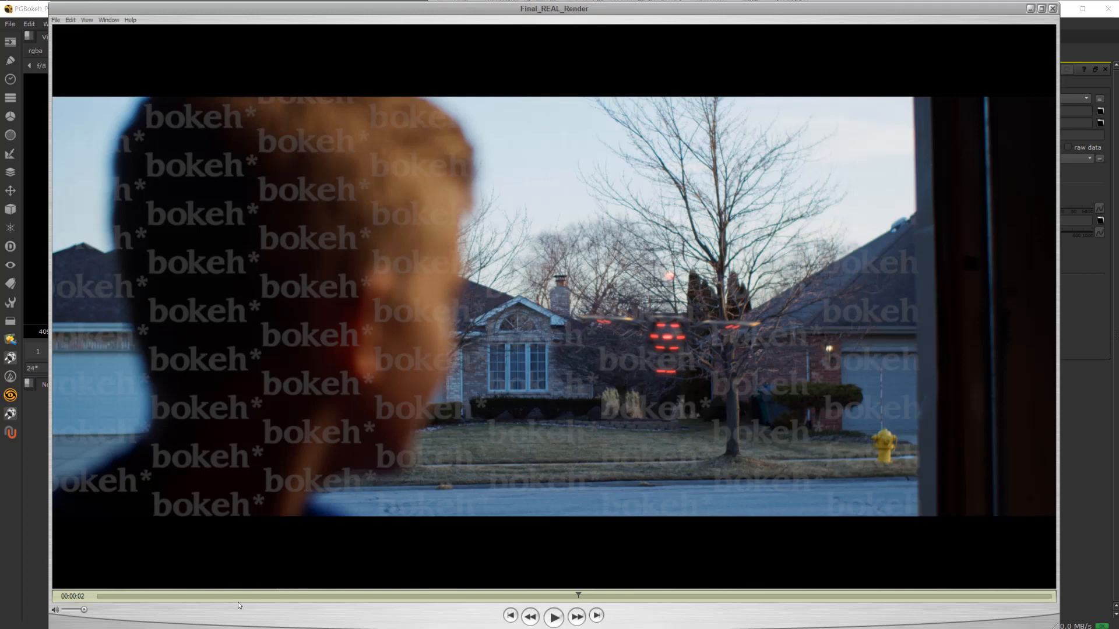
{"action": "left_click_drag", "start_coordinate": [221, 598], "coordinate": [109, 604]}
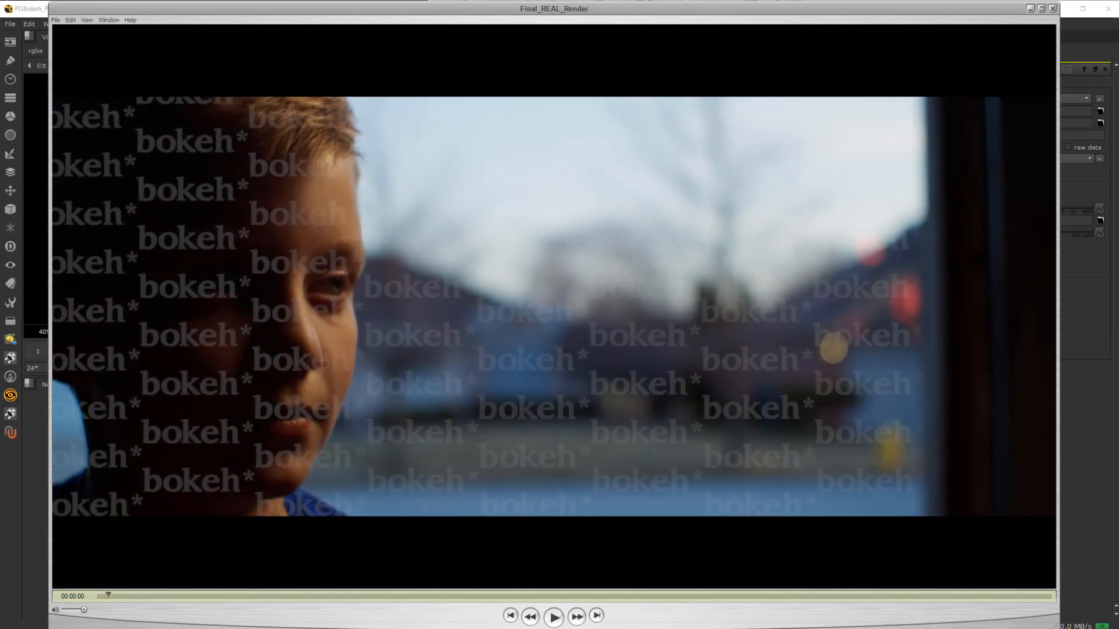
{"action": "left_click_drag", "start_coordinate": [111, 604], "coordinate": [203, 603]}
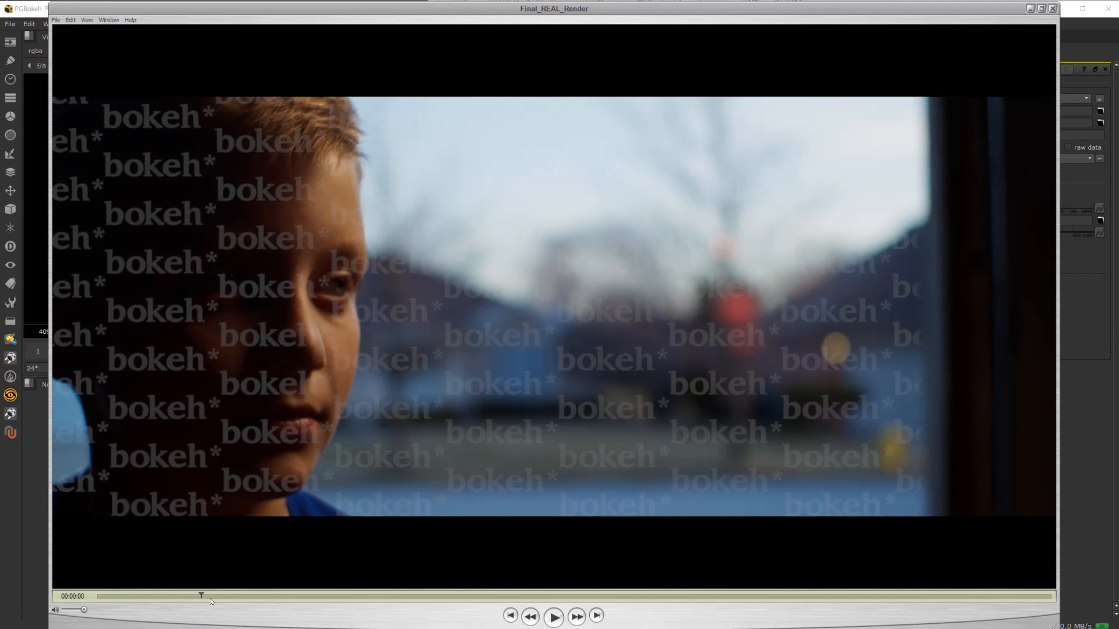
{"action": "left_click_drag", "start_coordinate": [205, 597], "coordinate": [291, 595]}
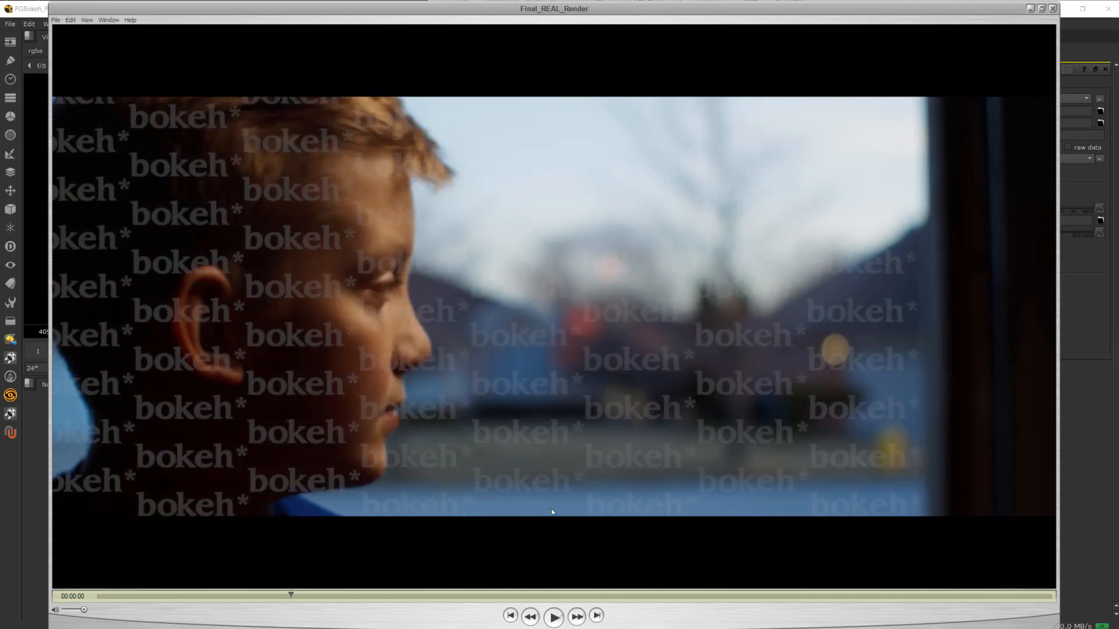
- Step frame by frame through the movie's first focus pull, comparing the drone's defocus with the background plate
{"action": "key", "text": "Right"}
{"action": "key", "text": "Right"}
{"action": "key", "text": "Right"}
{"action": "key", "text": "Right"}
{"action": "key", "text": "Right"}
{"action": "key", "text": "Right"}
{"action": "key", "text": "Right"}
{"action": "key", "text": "Right"}
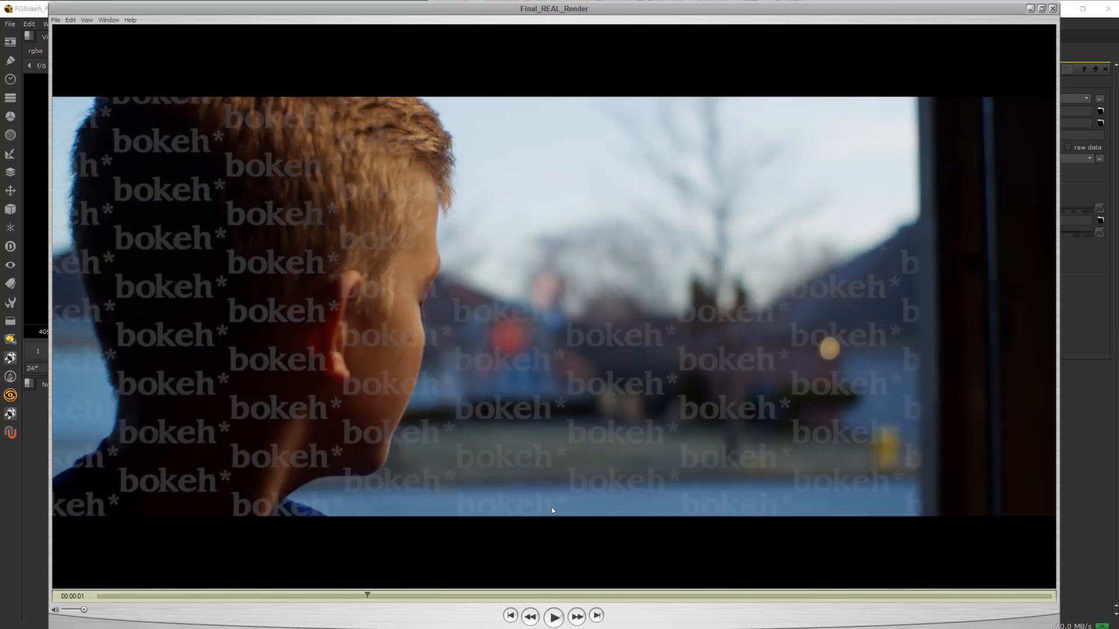
{"action": "key", "text": "Right"}
{"action": "key", "text": "Right"}
{"action": "key", "text": "Right"}
{"action": "key", "text": "Right"}
{"action": "key", "text": "Right"}
{"action": "key", "text": "Right"}
{"action": "key", "text": "Right"}
{"action": "key", "text": "Right"}
{"action": "key", "text": "Right"}
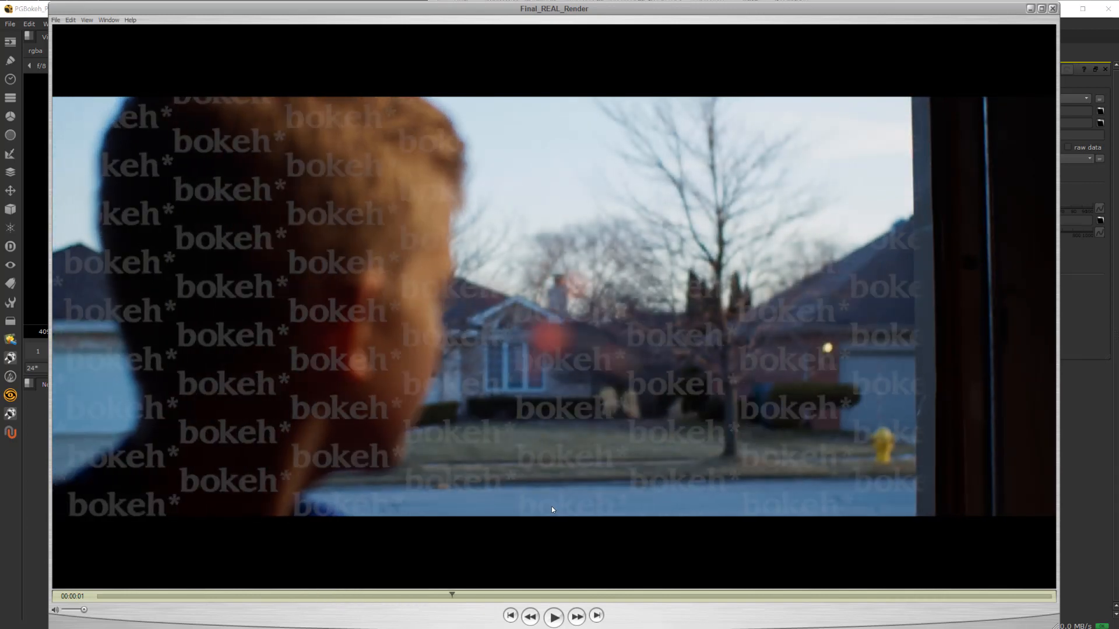
{"action": "key", "text": "Right"}
{"action": "key", "text": "Right"}
{"action": "key", "text": "Right"}
{"action": "key", "text": "Left"}
{"action": "key", "text": "Left"}
{"action": "key", "text": "Left"}
{"action": "key", "text": "Left"}
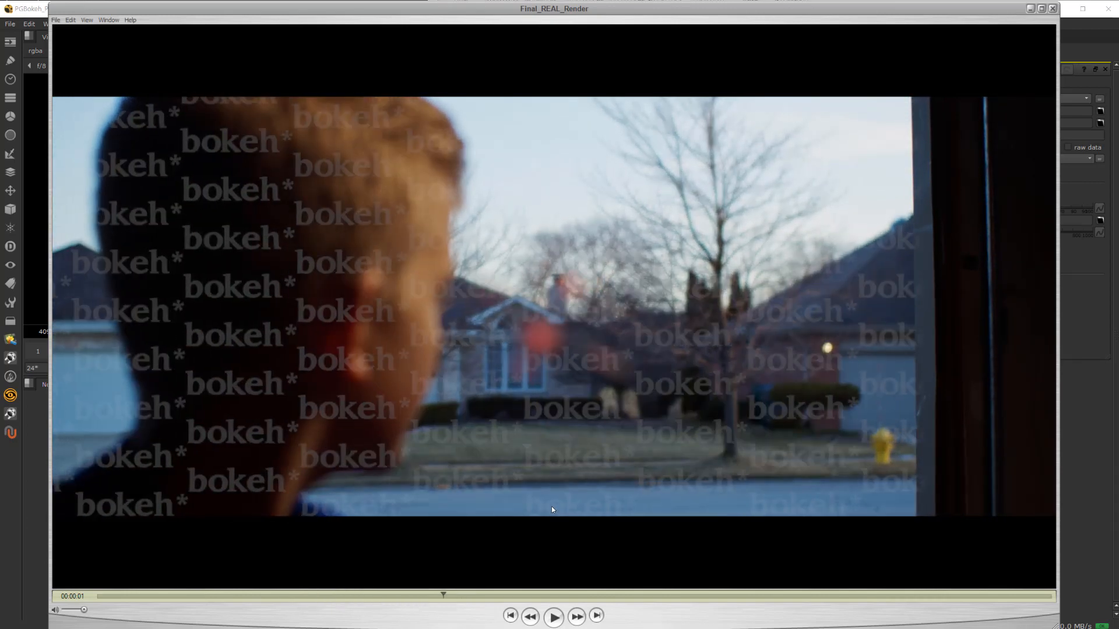
{"action": "key", "text": "Right"}
{"action": "key", "text": "Right"}
{"action": "key", "text": "Right"}
{"action": "key", "text": "Left"}
{"action": "key", "text": "Left"}
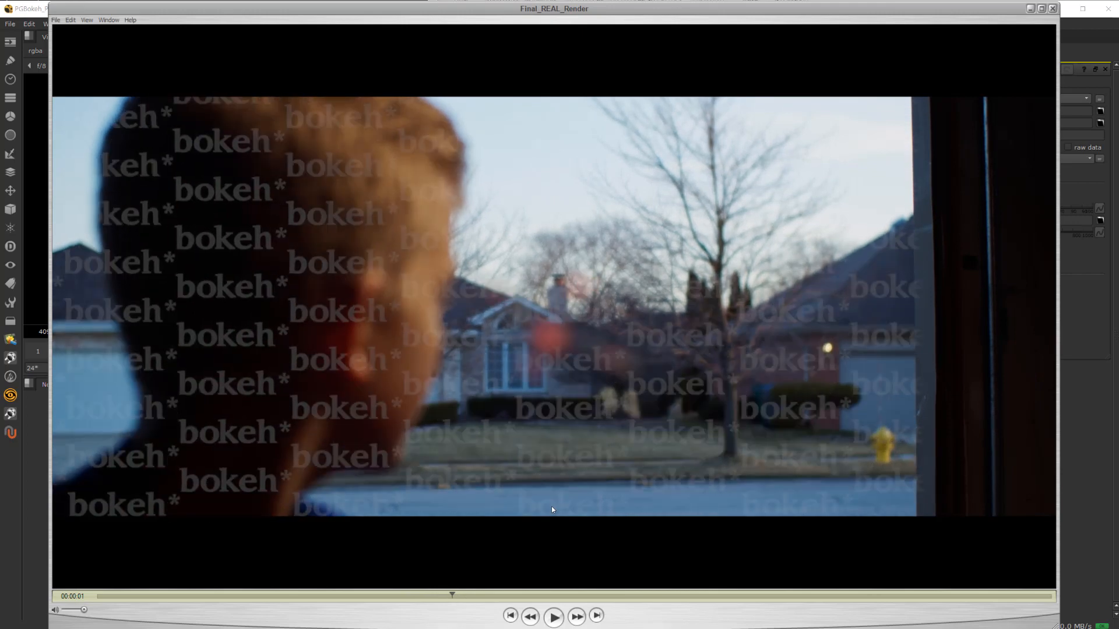
{"action": "key", "text": "Right"}
{"action": "key", "text": "Right"}
{"action": "key", "text": "Right"}
{"action": "key", "text": "Right"}
{"action": "key", "text": "Right"}
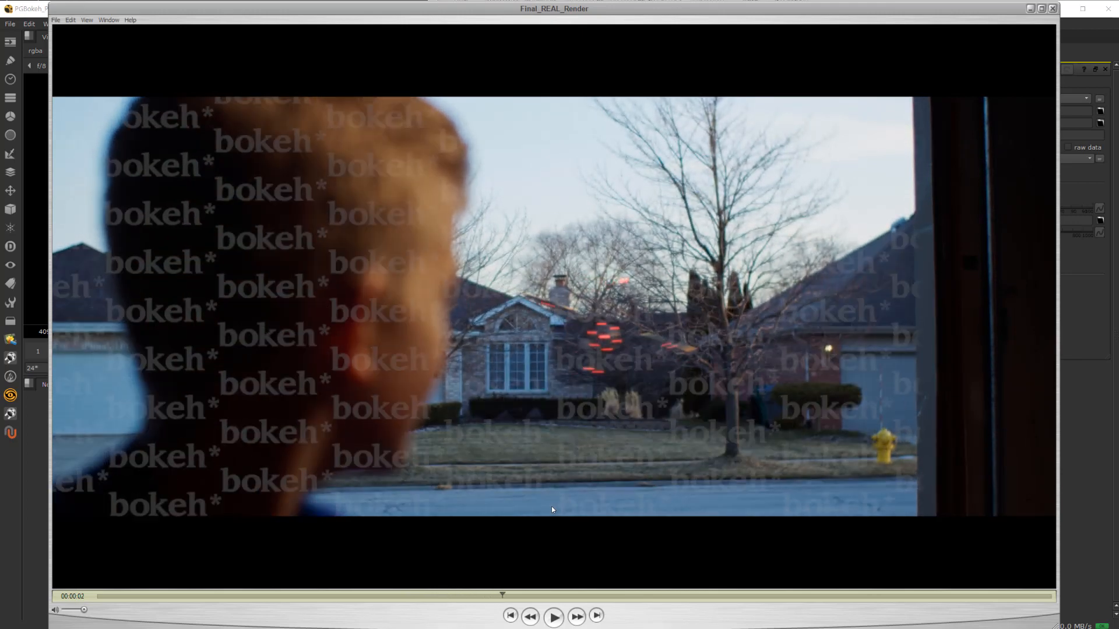
{"action": "key", "text": "Right"}
{"action": "key", "text": "Right"}
{"action": "key", "text": "Right"}
{"action": "key", "text": "Right"}
{"action": "key", "text": "Right"}
{"action": "key", "text": "Right"}
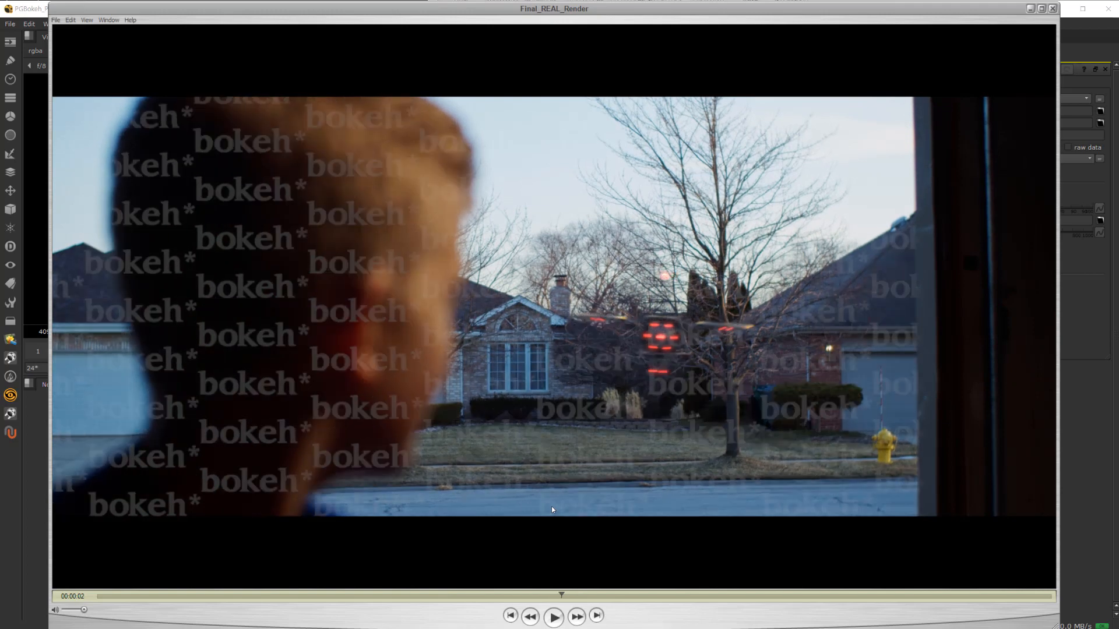
{"action": "key", "text": "Left"}
{"action": "key", "text": "Left"}
{"action": "key", "text": "Left"}
{"action": "key", "text": "Left"}
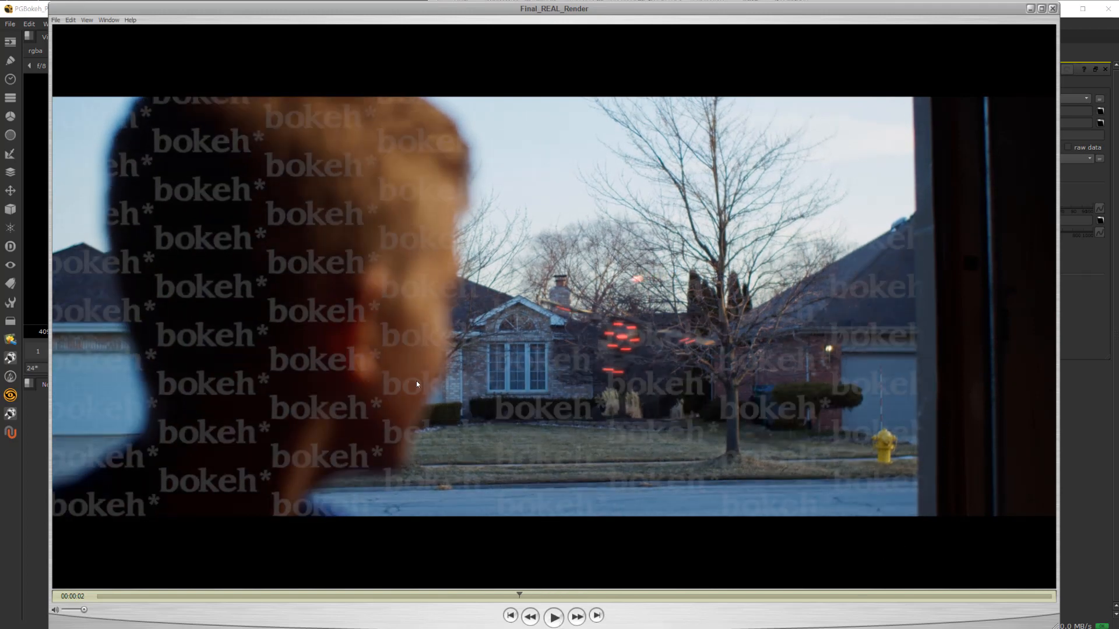
- Jump to the later part of the movie and step forward and back through the second focus change
{"action": "left_click_drag", "start_coordinate": [391, 595], "coordinate": [797, 628]}
{"action": "key", "text": "Right"}
{"action": "key", "text": "Right"}
{"action": "key", "text": "Right"}
{"action": "key", "text": "Right"}
{"action": "key", "text": "Right"}
{"action": "key", "text": "Right"}
{"action": "key", "text": "Right"}
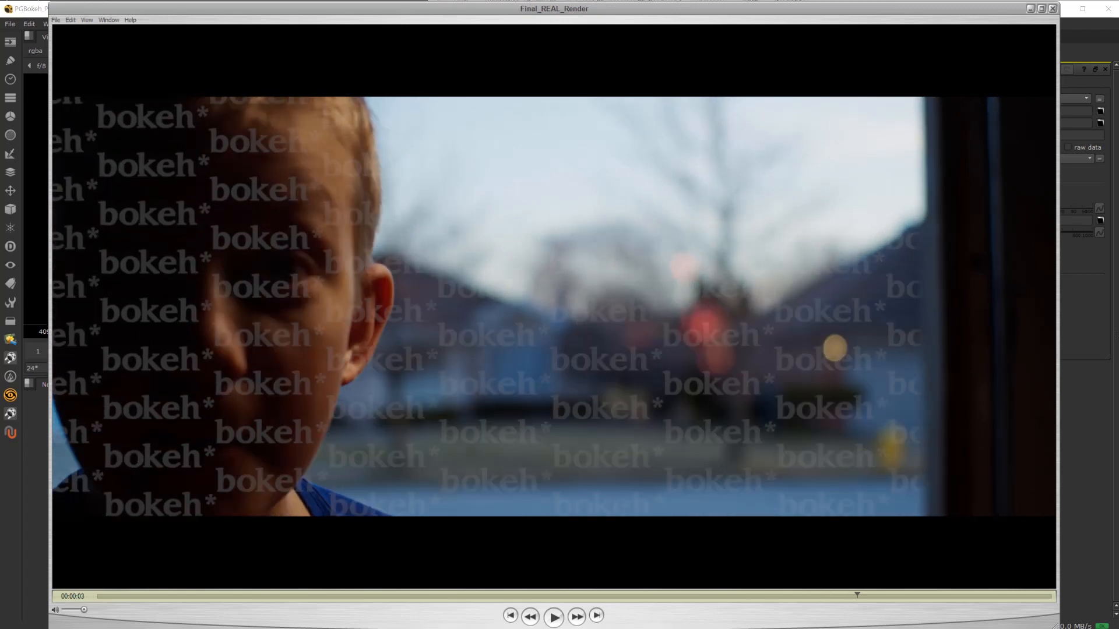
{"action": "key", "text": "Left"}
{"action": "key", "text": "Left"}
{"action": "key", "text": "Left"}
{"action": "key", "text": "Left"}
{"action": "key", "text": "Left"}
{"action": "key", "text": "Left"}
{"action": "key", "text": "Left"}
{"action": "key", "text": "Left"}
{"action": "key", "text": "Left"}
{"action": "key", "text": "Left"}
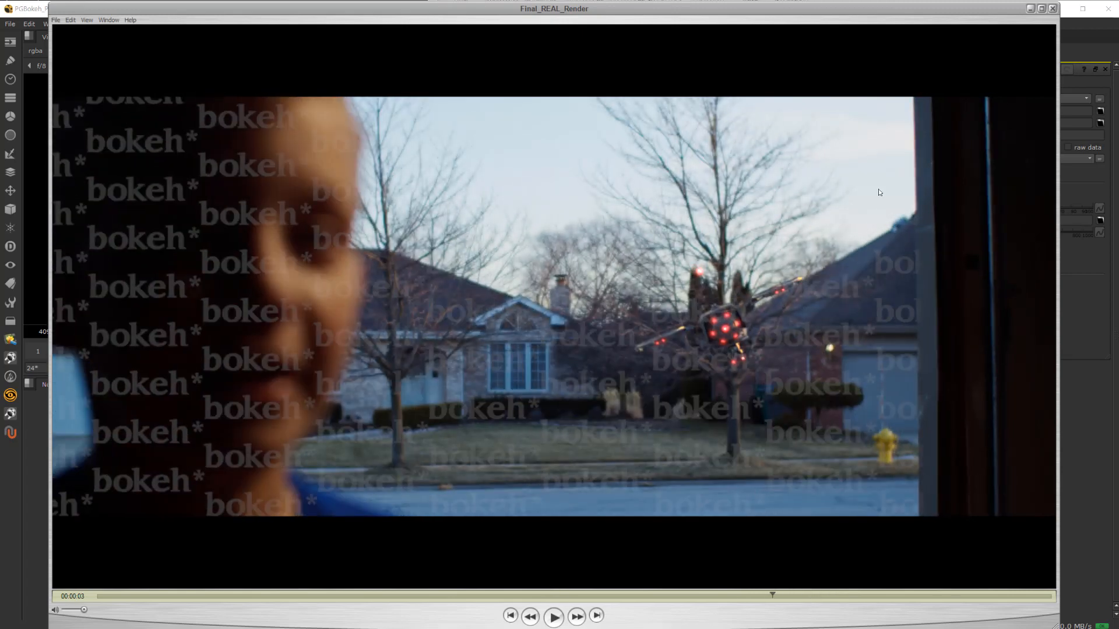
- Minimize the movie player, return to the Nuke script, and open pgBokeh1's Corrective Slices settings
{"action": "left_click", "coordinate": [1030, 9]}
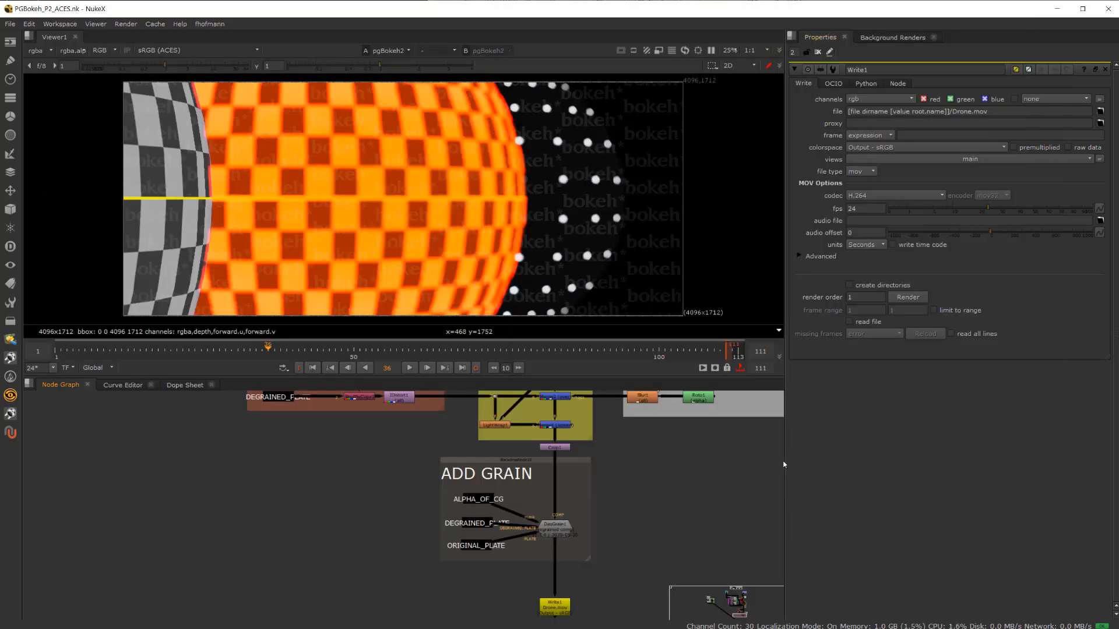
{"action": "scroll", "coordinate": [713, 464], "scroll_direction": "down", "scroll_amount": 5}
{"action": "scroll", "coordinate": [661, 443], "scroll_direction": "up", "scroll_amount": 7}
{"action": "middle_click_drag", "start_coordinate": [659, 455], "coordinate": [569, 573]}
{"action": "scroll", "coordinate": [588, 507], "scroll_direction": "down", "scroll_amount": 4}
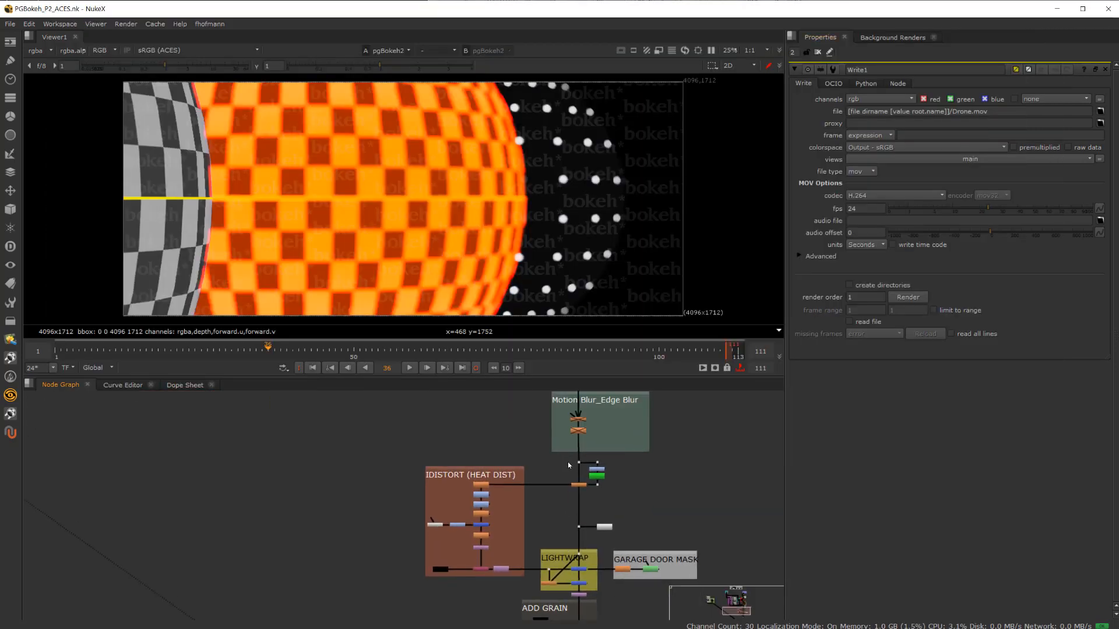
{"action": "middle_click_drag", "start_coordinate": [568, 462], "coordinate": [560, 557]}
{"action": "scroll", "coordinate": [566, 461], "scroll_direction": "up", "scroll_amount": 4}
{"action": "double_click", "coordinate": [576, 478]}
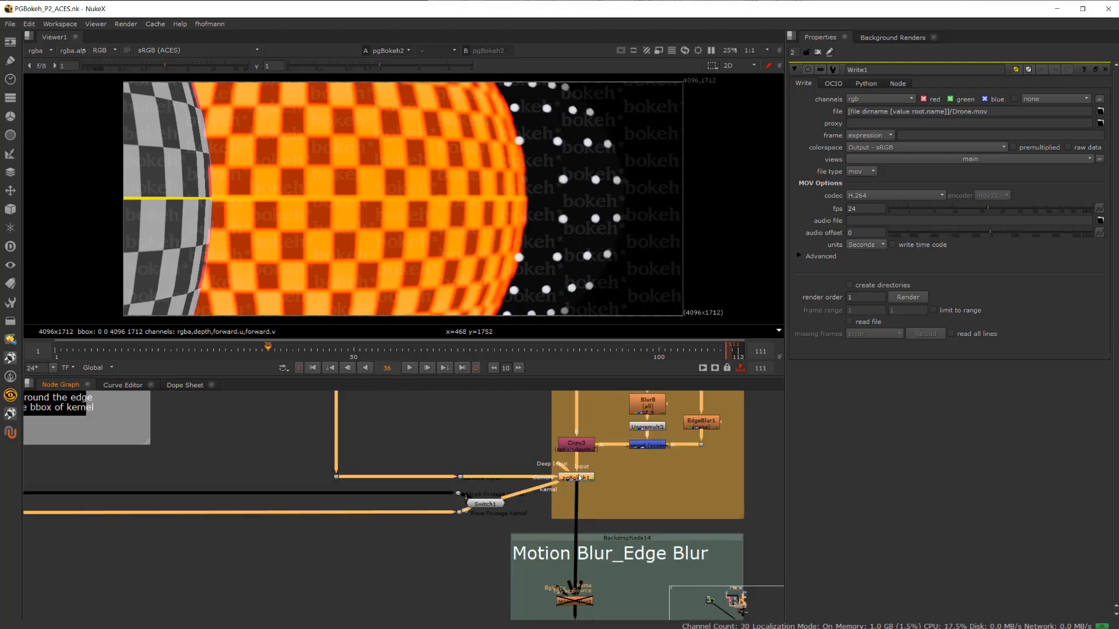
{"action": "left_click", "coordinate": [986, 85]}
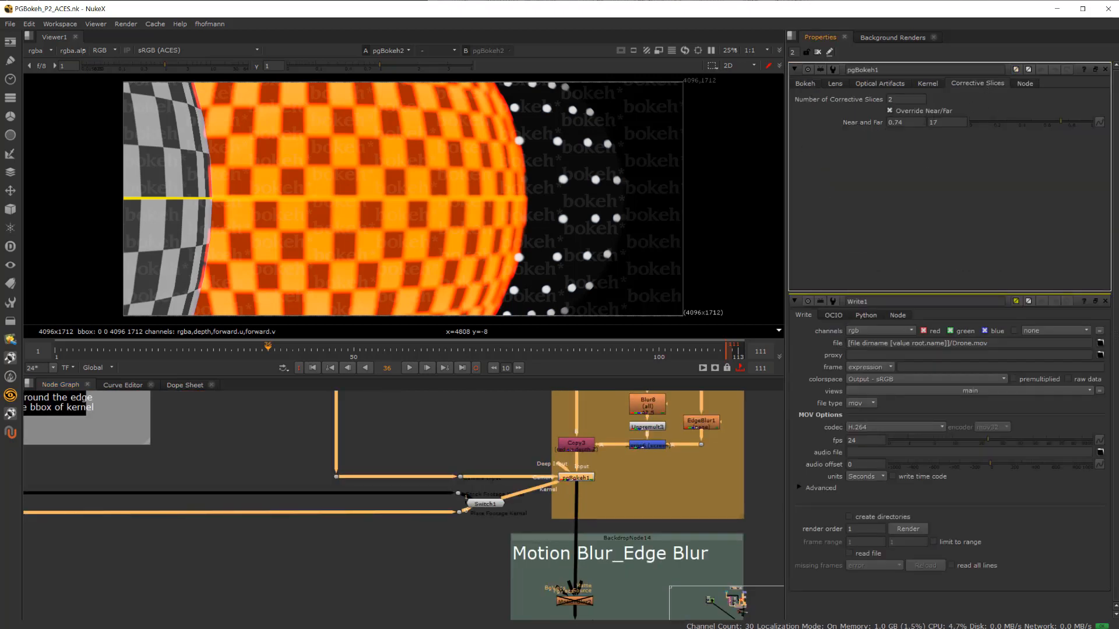